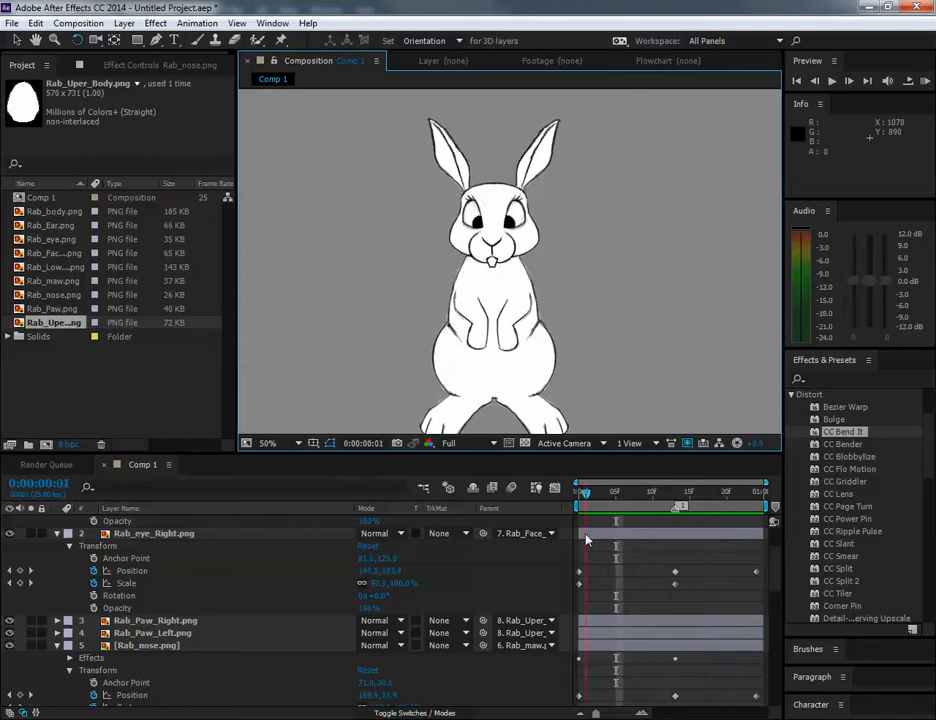
Step: Preview and scrub the rabbit head-turn animation to examine how the ears move across the timeline
key("space")
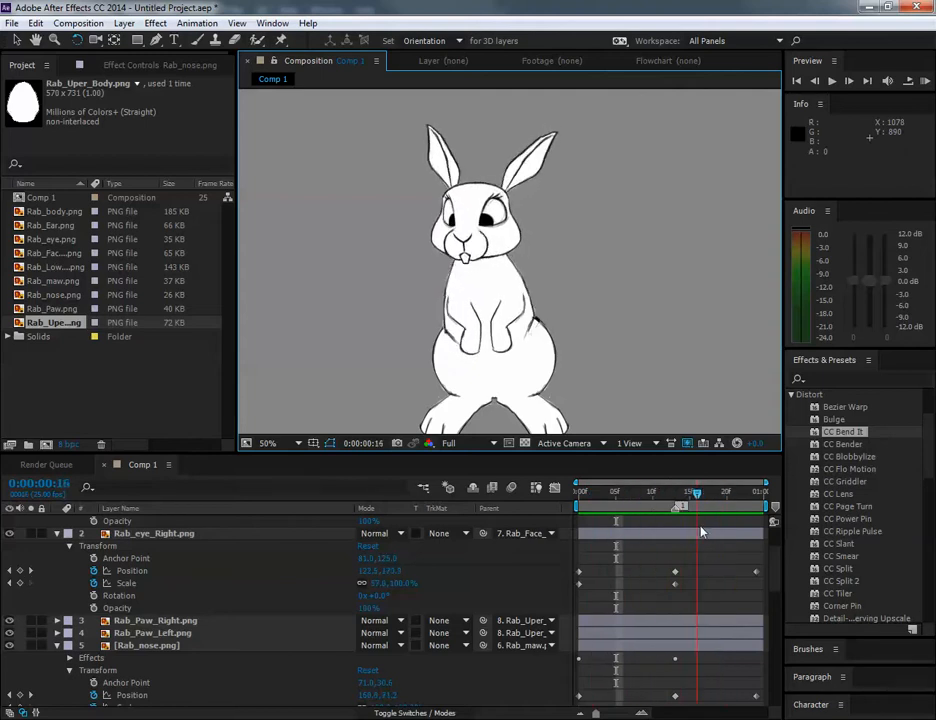
left_click_drag(571, 238, 583, 252)
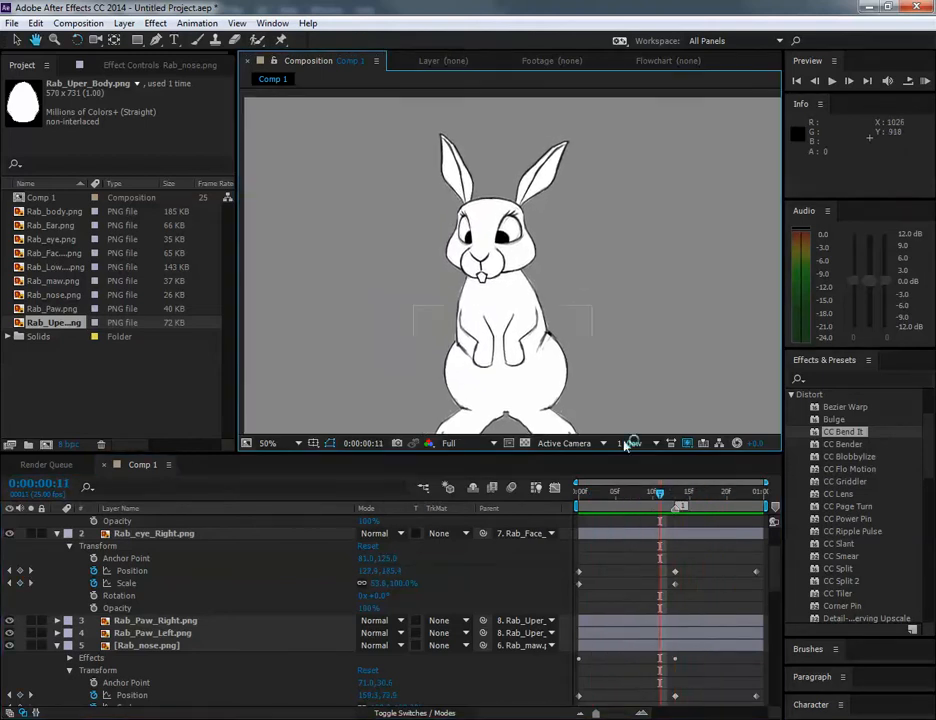
mouse_move(660, 497)
left_mouse_down()
mouse_move(681, 495)
mouse_move(606, 495)
mouse_move(704, 495)
mouse_move(659, 498)
left_mouse_up()
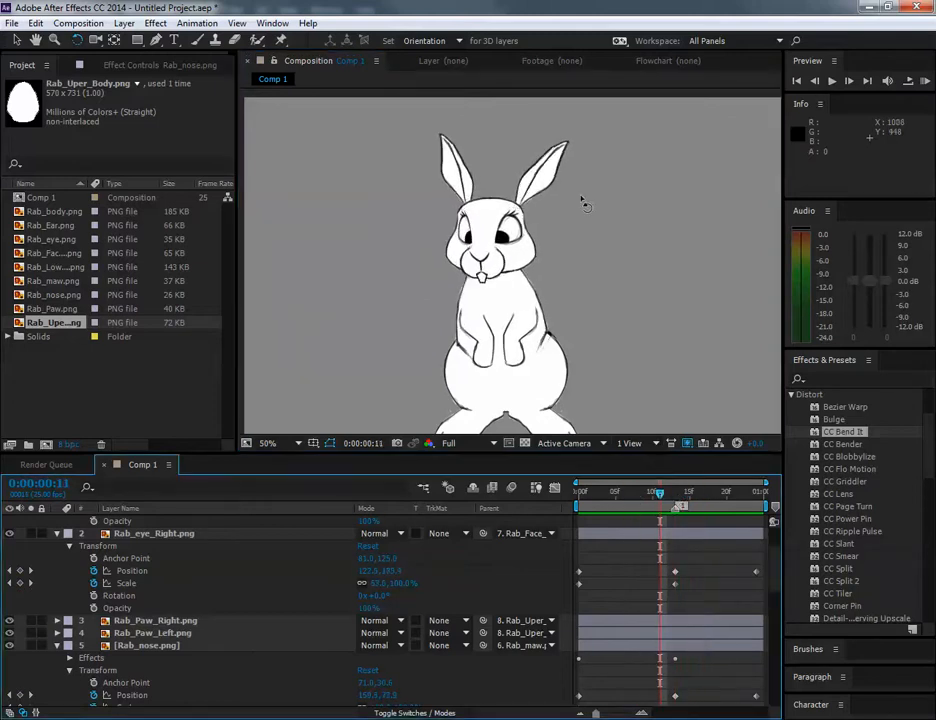
left_click_drag(537, 196, 539, 200)
scroll(555, 222, "up", 2)
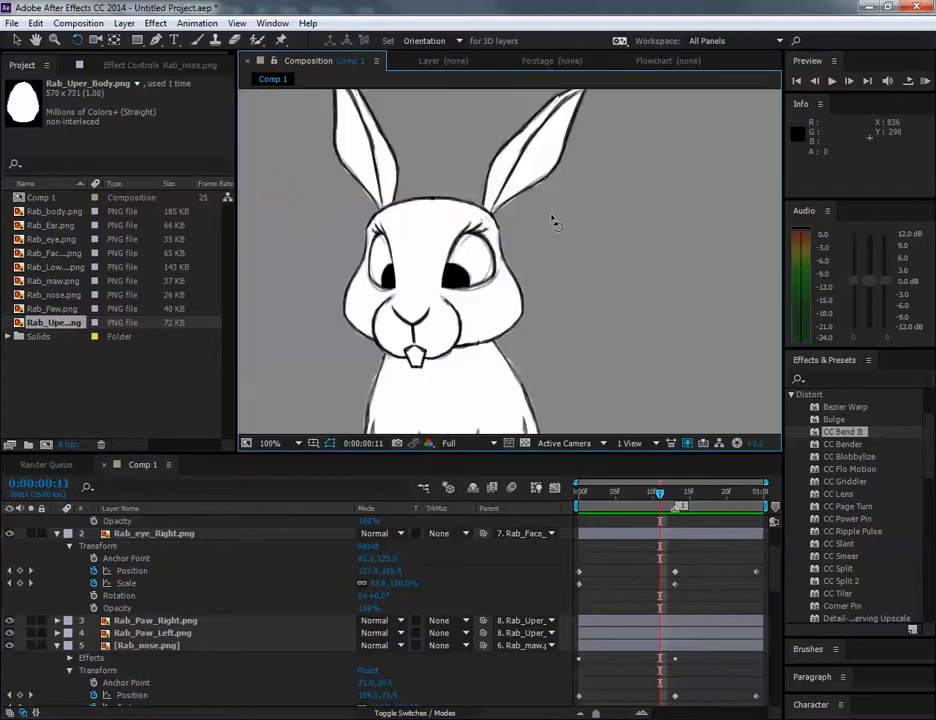
left_click_drag(660, 496, 690, 483)
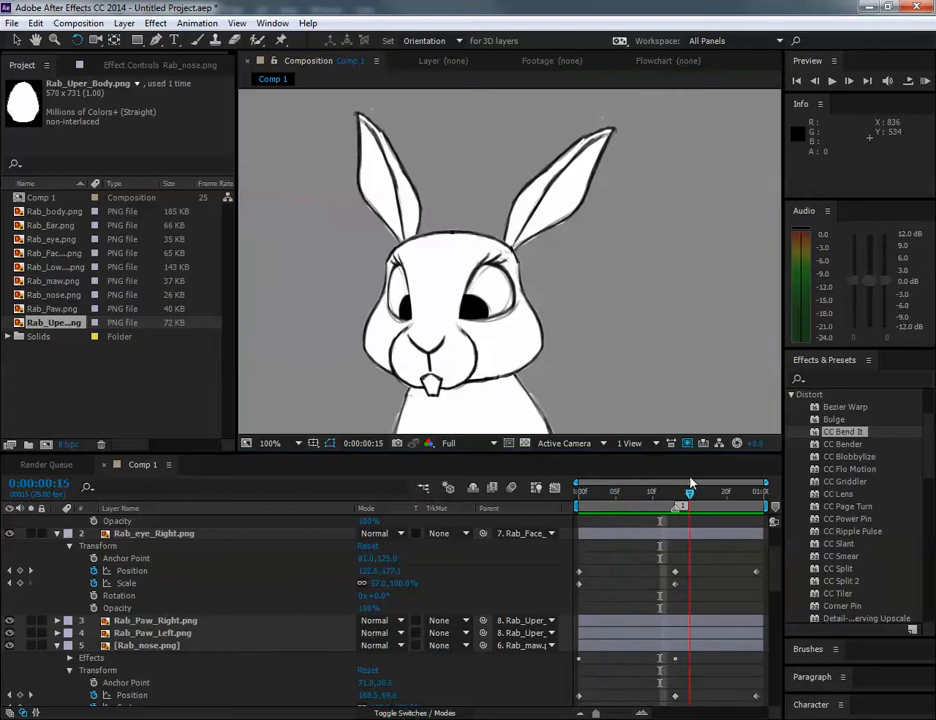
key("ctrl+a")
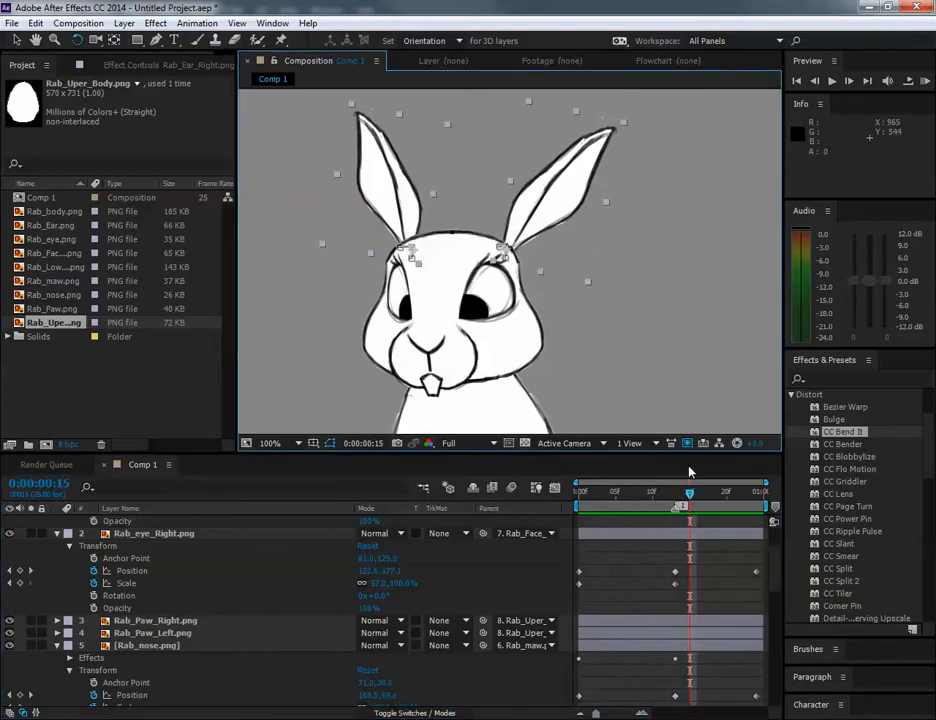
mouse_move(690, 493)
left_mouse_down()
mouse_move(598, 493)
mouse_move(720, 493)
mouse_move(580, 493)
mouse_move(704, 493)
left_mouse_up()
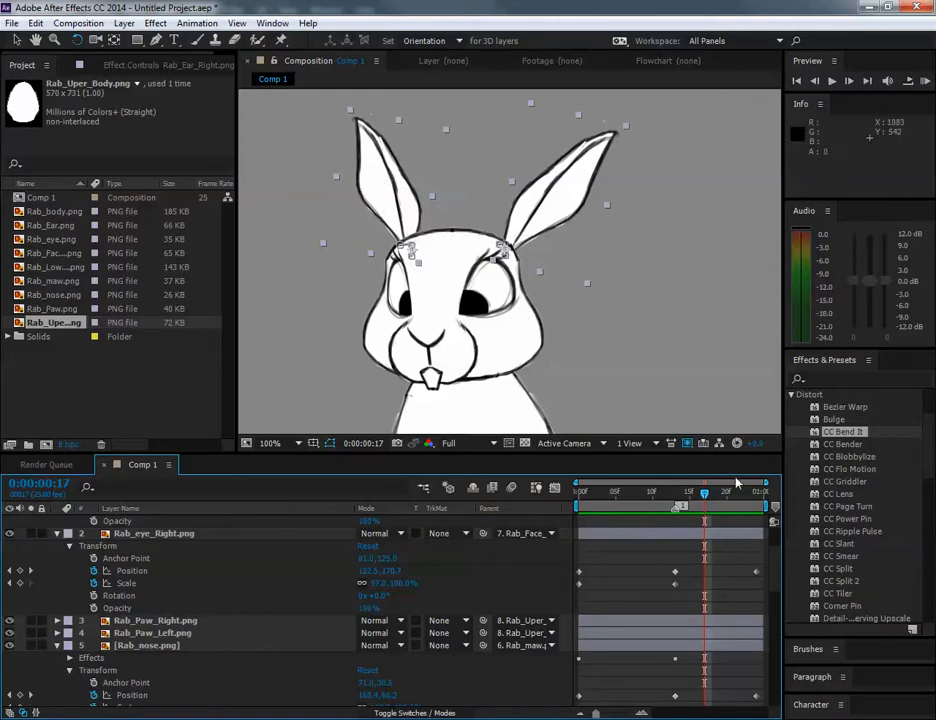
left_click_drag(705, 495, 667, 494)
left_click_drag(609, 497, 705, 499)
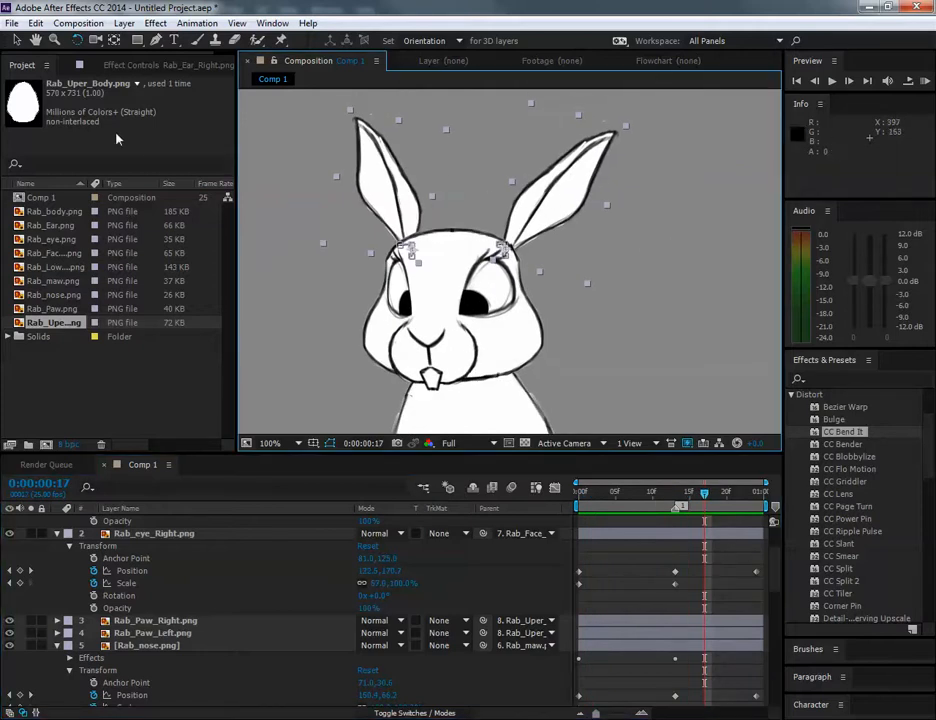
Step: Copy the Rab_Ear_Right.png layer and create a new 1920 x 1080 composition at 25 fps, keeping the HDTV 1080 25 preset
left_click(16, 40)
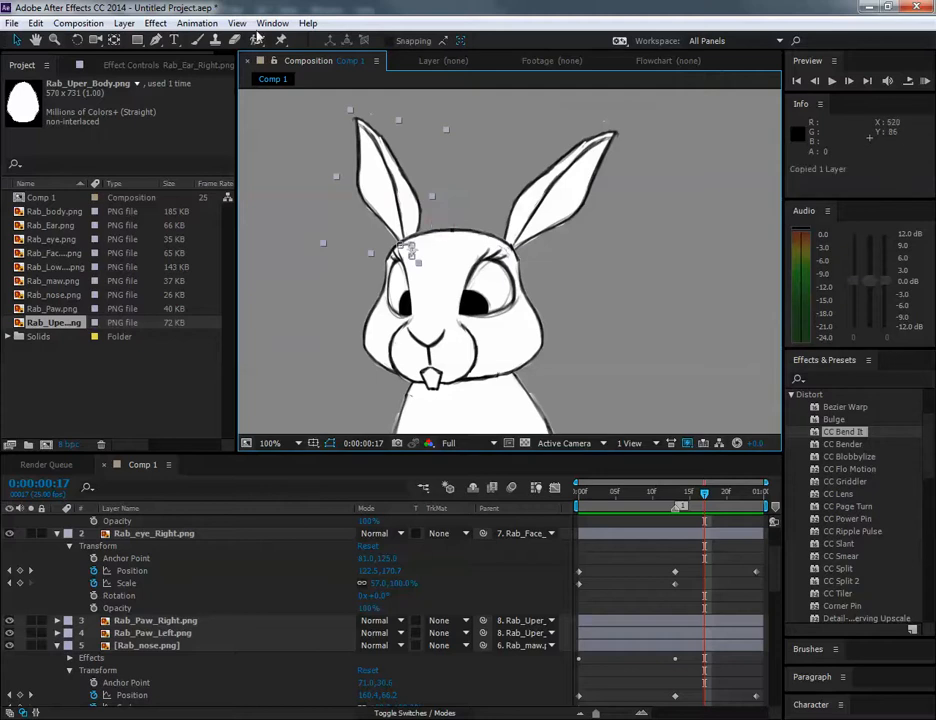
left_click(78, 22)
left_click(82, 62)
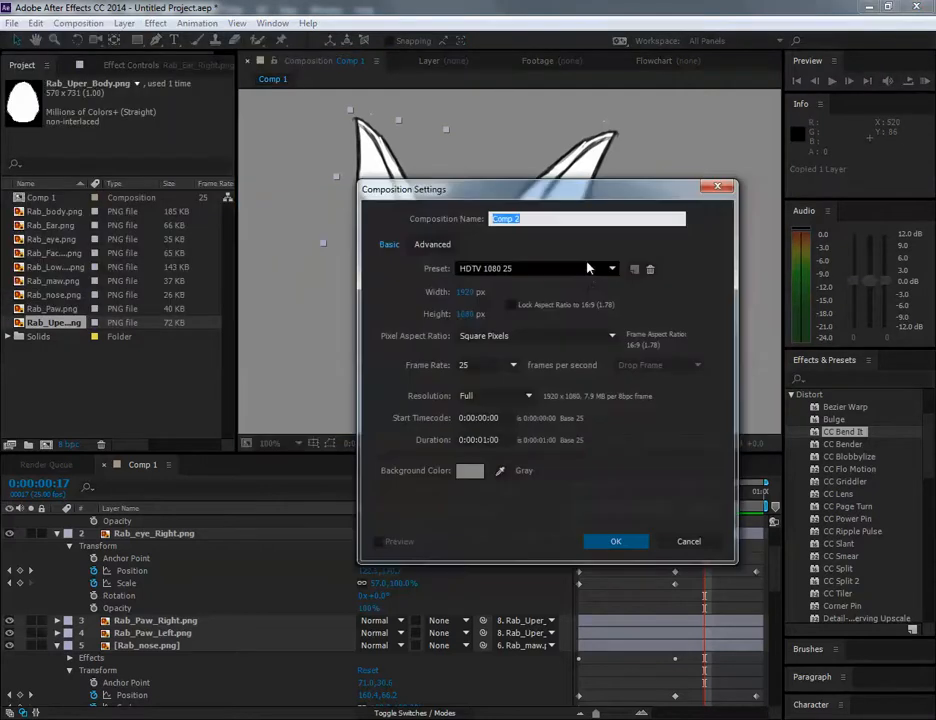
left_click(617, 541)
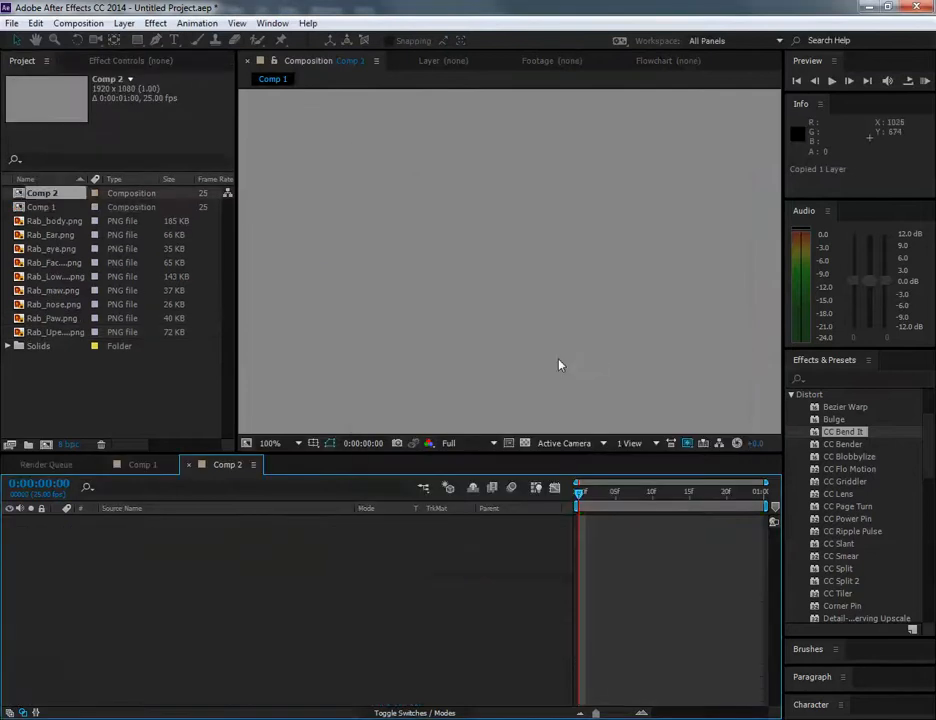
Step: Rename the rabbit composition Comp 1 as Main
left_click(148, 466)
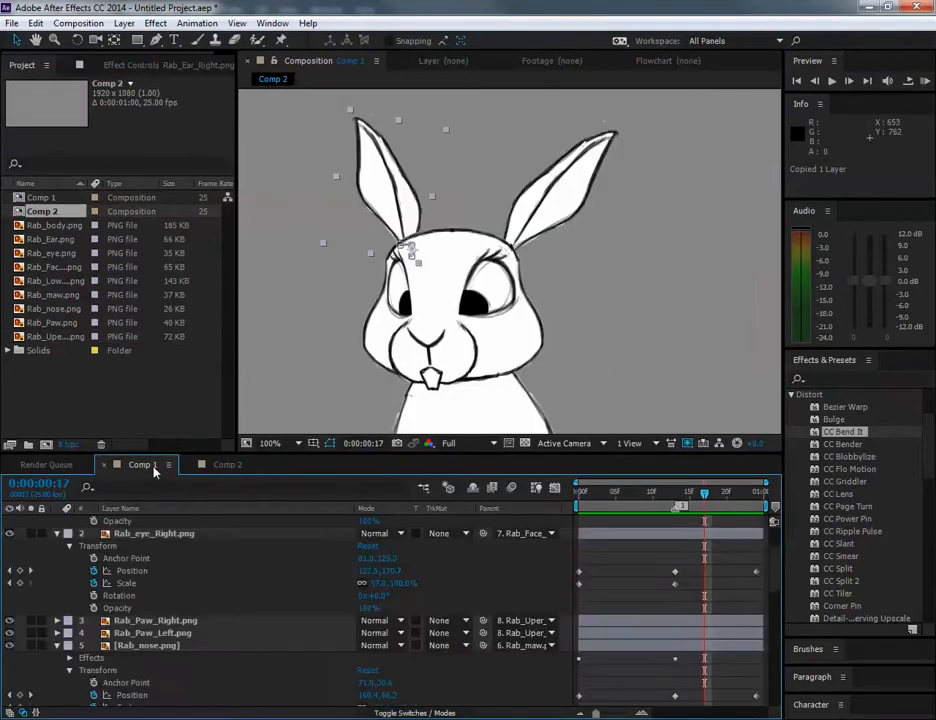
right_click(55, 197)
left_click(108, 403)
type("Main")
key("Return")
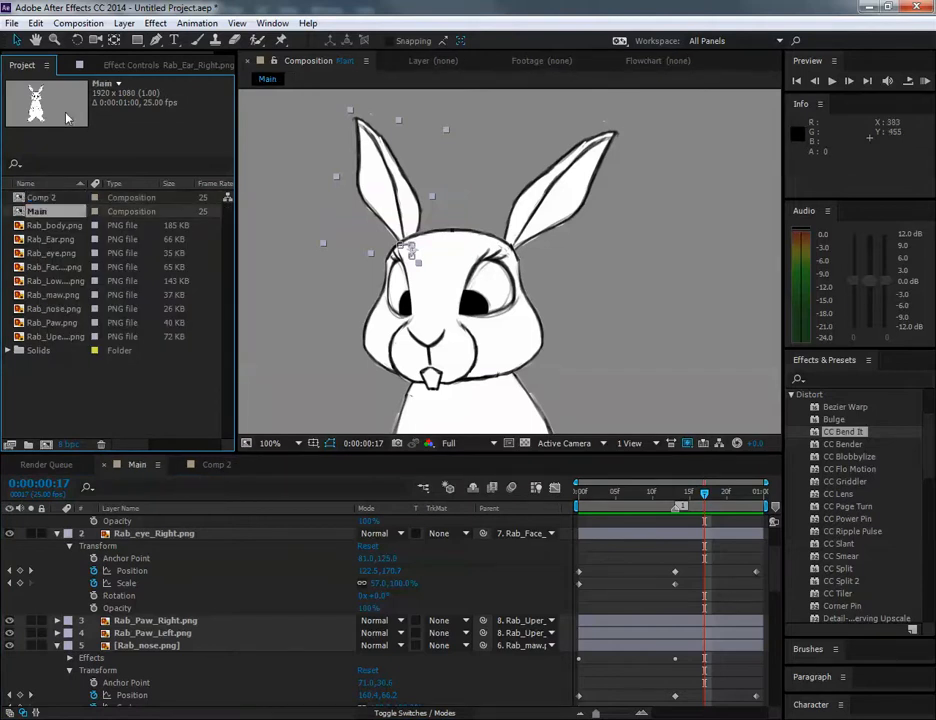
Step: Rename the empty composition Comp 2 as Ear
left_click(203, 466)
right_click(203, 466)
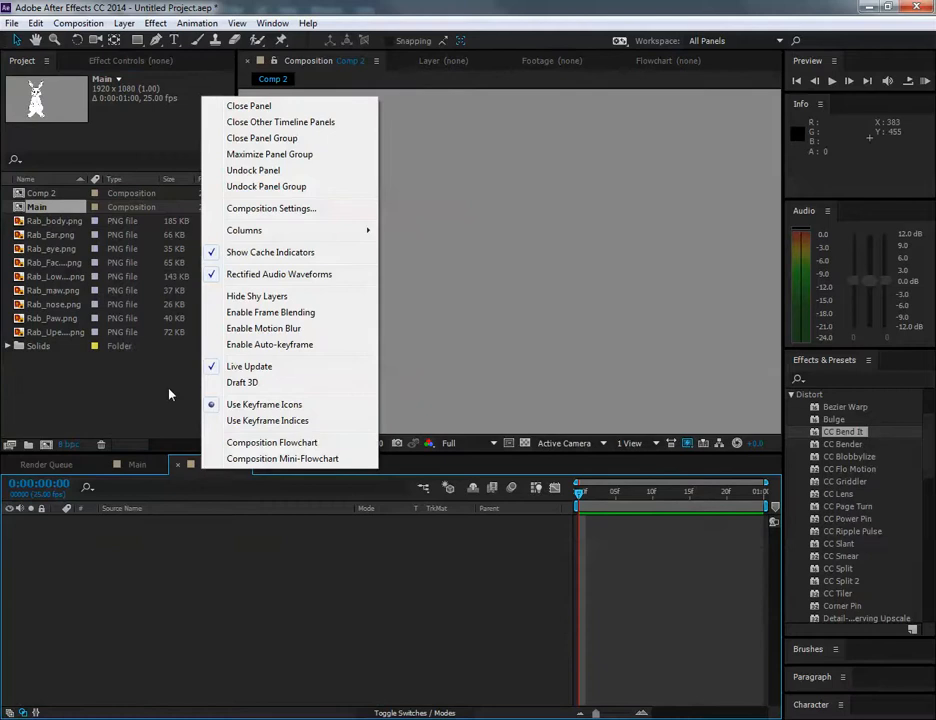
left_click(30, 192)
right_click(39, 193)
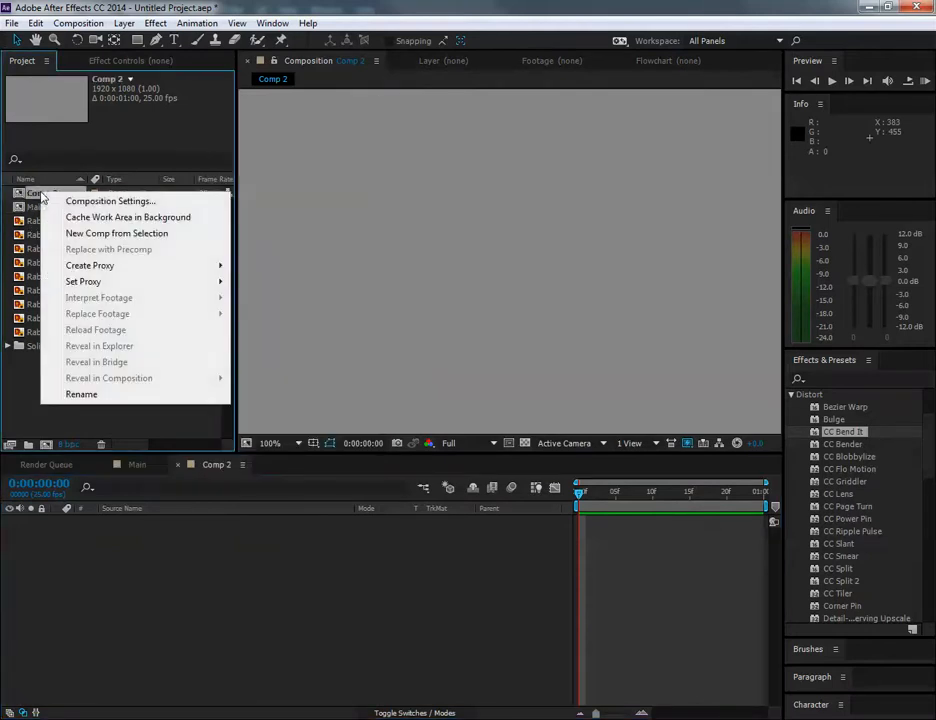
left_click(82, 394)
type("Ear")
key("Return")
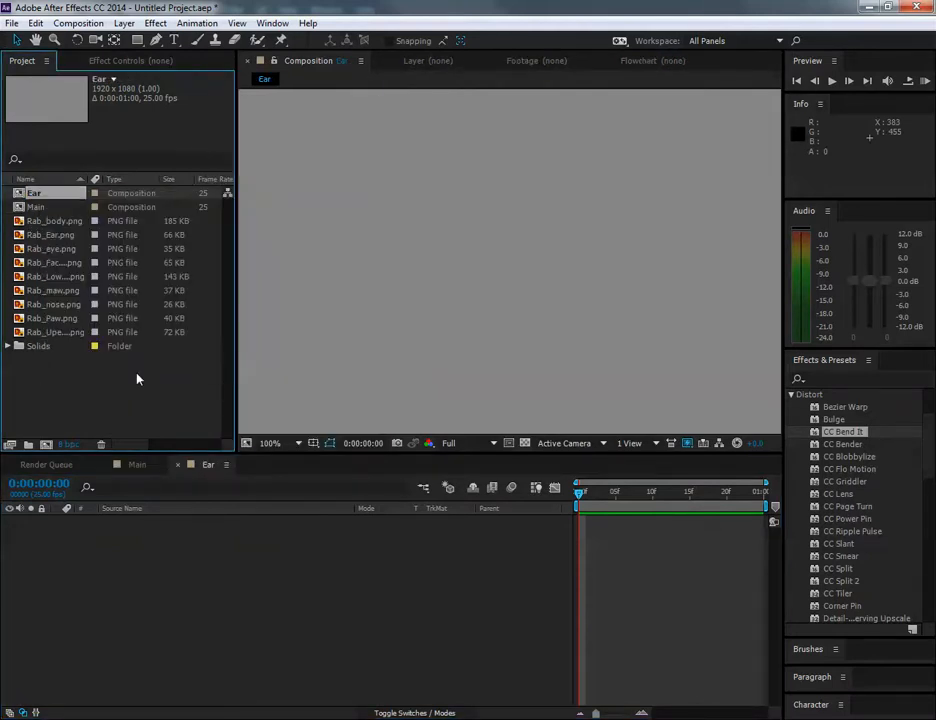
Step: Paste the copied ear layer into the Ear composition
left_click(117, 466)
left_click(189, 467)
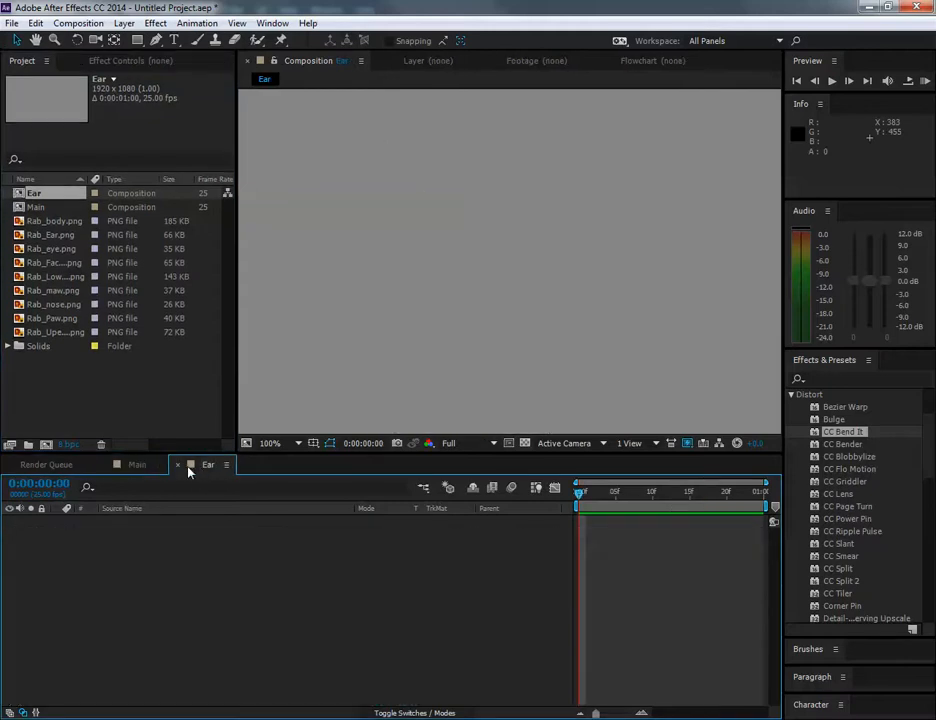
key("ctrl+v")
scroll(450, 318, "down", 2)
scroll(450, 318, "down", 3)
scroll(450, 318, "up", 3)
left_click_drag(321, 170, 525, 304)
left_click(57, 522)
key("Delete")
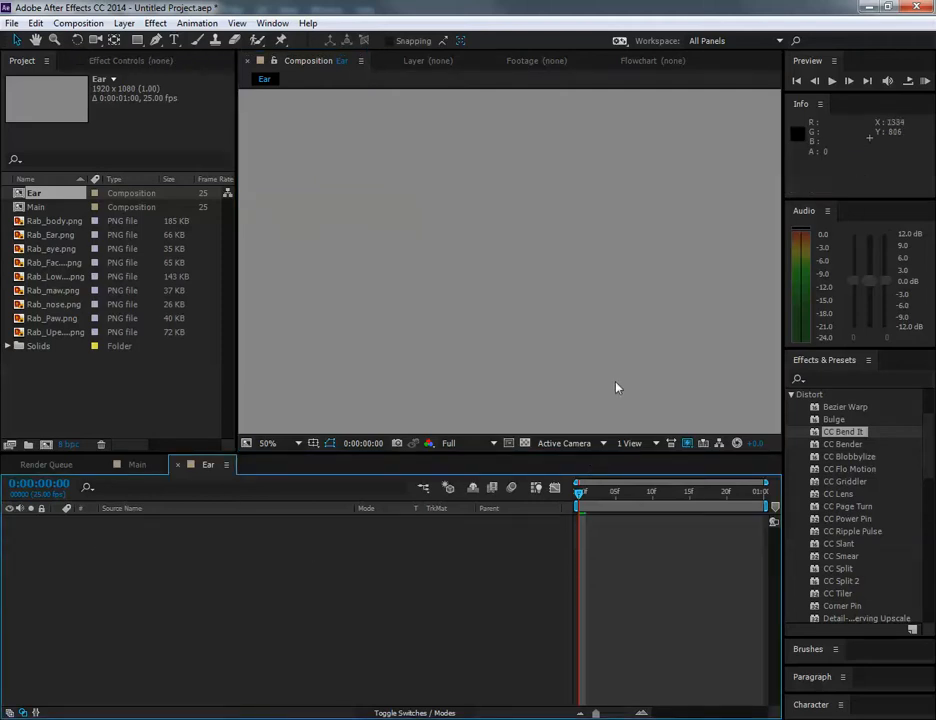
scroll(391, 403, "down", 2)
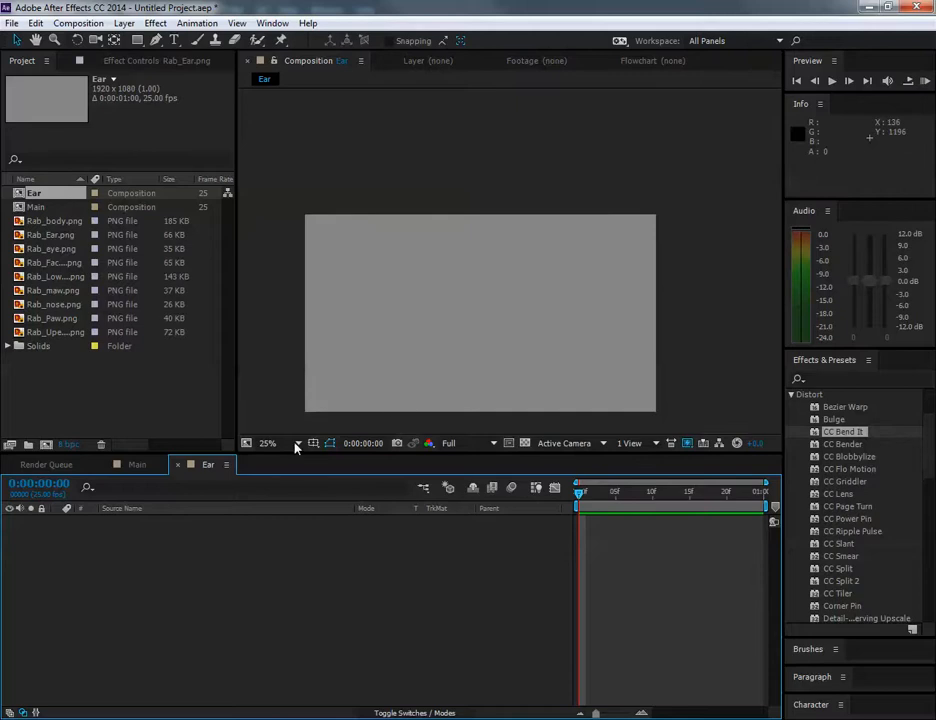
key("ctrl+z")
Step: Remove the Position, Scale and Rotation keyframes from the Rab_Ear.png layer by turning off their animation
left_click(62, 527)
left_click(57, 521)
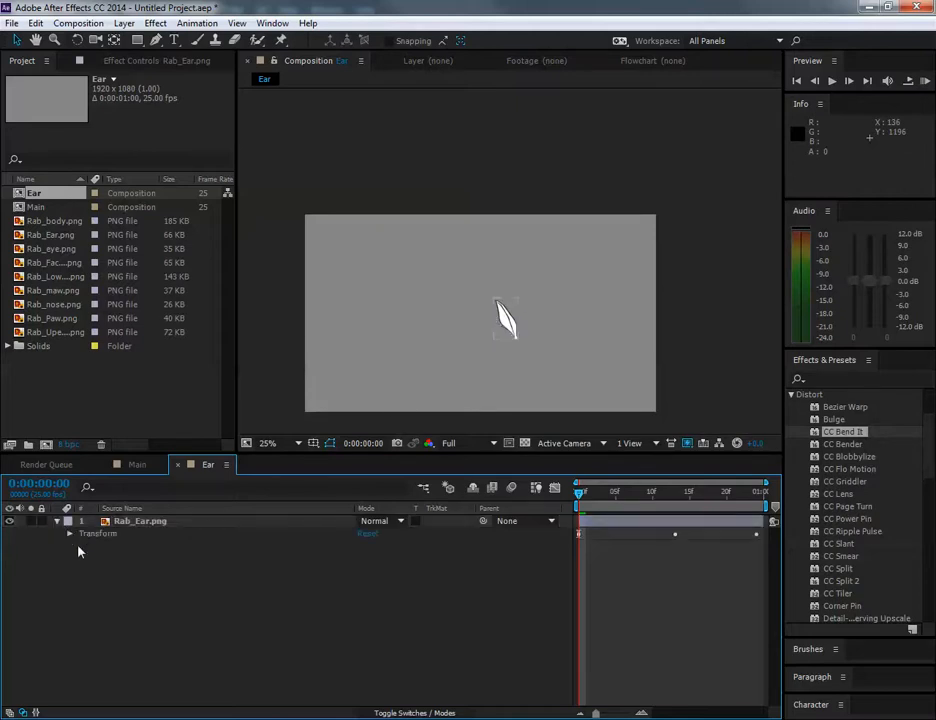
left_click(70, 534)
left_click(128, 559)
left_click(132, 583, "shift")
left_click_drag(94, 558, 94, 583)
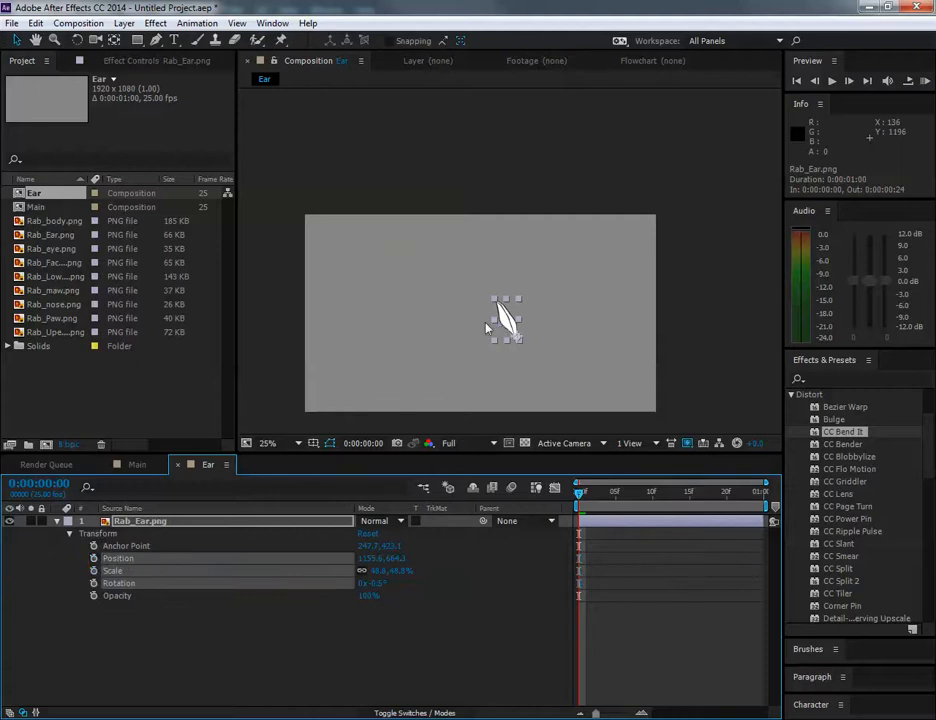
Step: Move the ear to a position of about 1082, 756 and rotate it upright to about 25.8°, undoing the accidental scaling
scroll(486, 323, "up", 1)
left_click(541, 318)
left_click_drag(553, 318, 493, 262)
scroll(466, 285, "up", 1)
left_click(76, 40)
left_click_drag(440, 220, 468, 266)
left_click(16, 41)
scroll(492, 256, "down", 1)
scroll(500, 272, "down", 2)
key("ctrl+z")
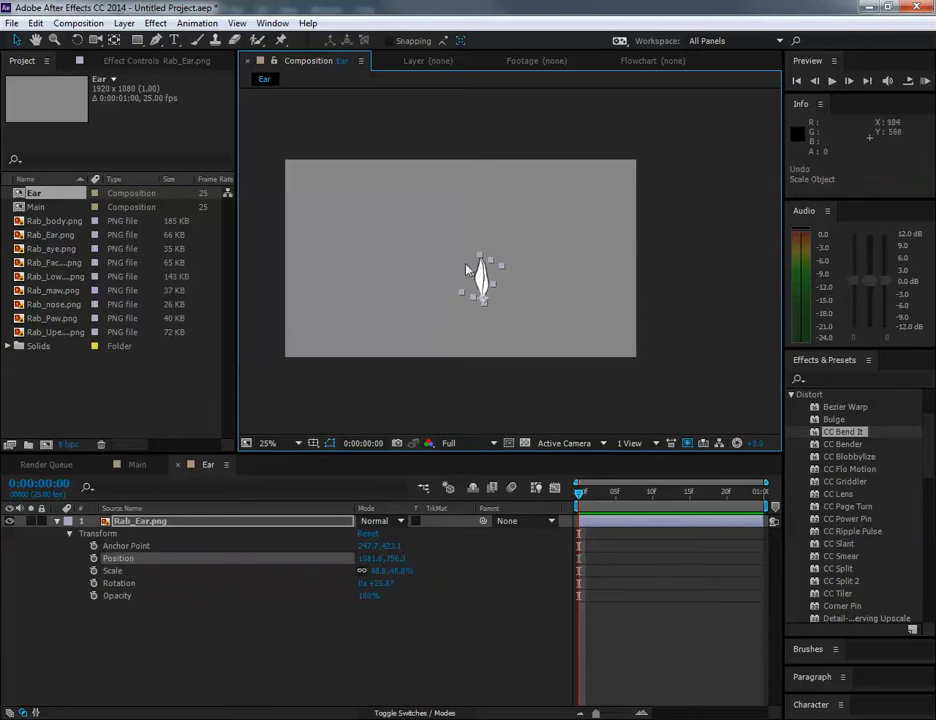
scroll(470, 267, "up", 2)
left_click_drag(540, 291, 482, 258)
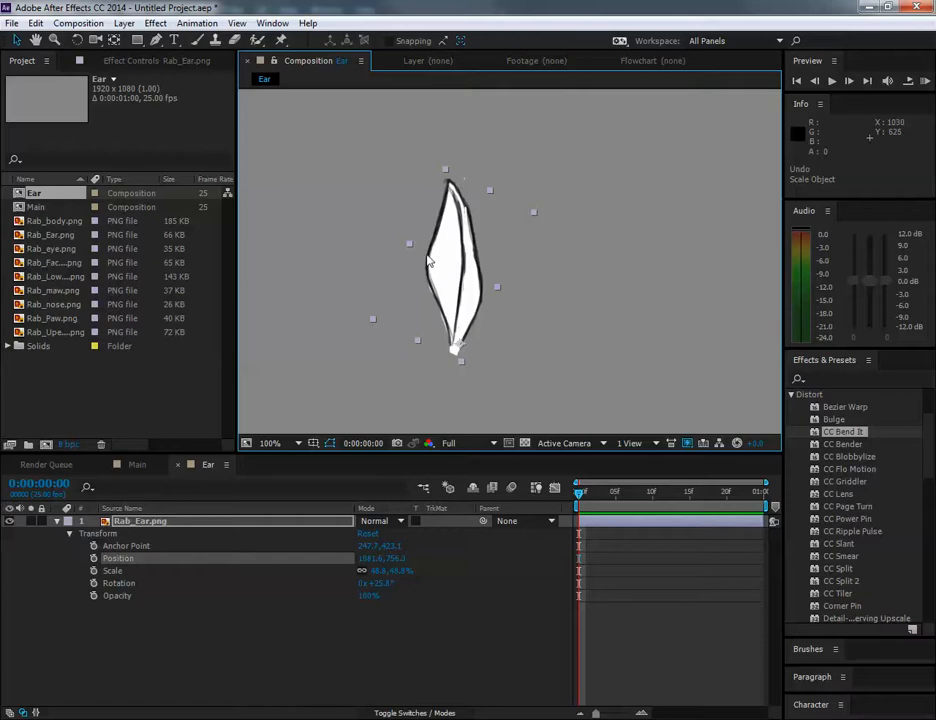
mouse_move(585, 494)
left_mouse_down()
mouse_move(787, 497)
mouse_move(571, 504)
left_mouse_up()
scroll(525, 237, "up", 1)
left_click_drag(477, 244, 534, 274)
scroll(562, 207, "down", 1)
Step: Create a black 1920 x 1080 solid layer above the ear layer, with nothing selected beforehand
left_click(668, 580)
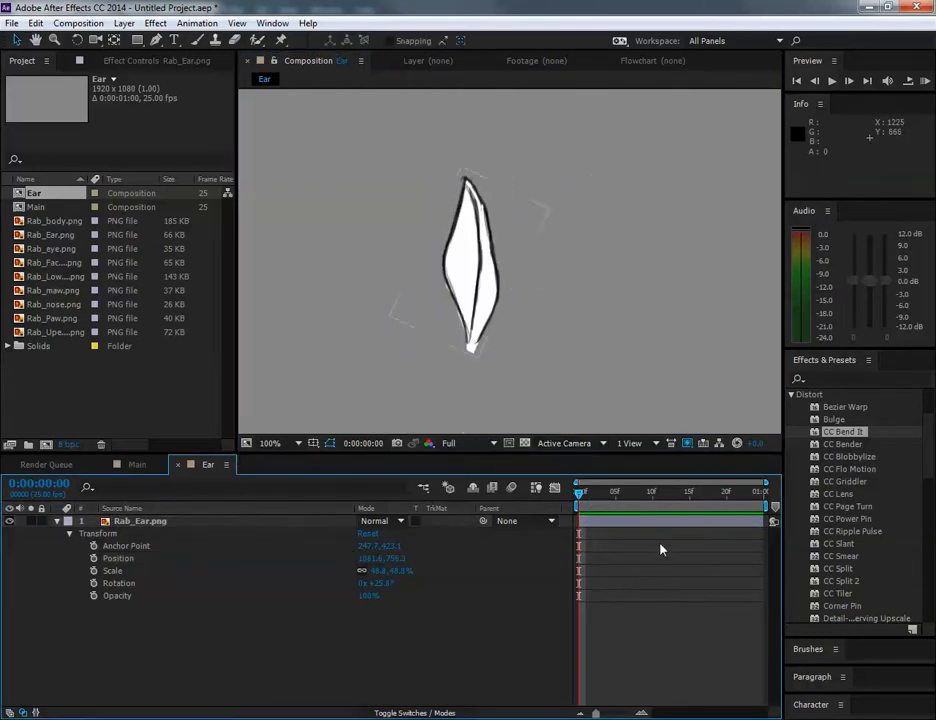
left_click(124, 23)
mouse_move(146, 40)
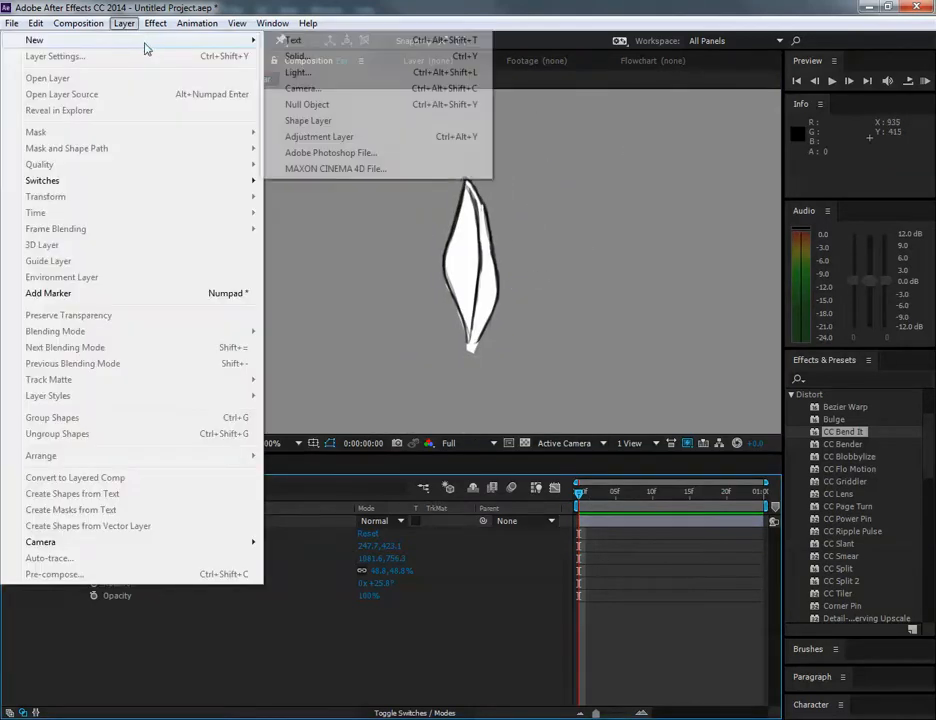
left_click(357, 57)
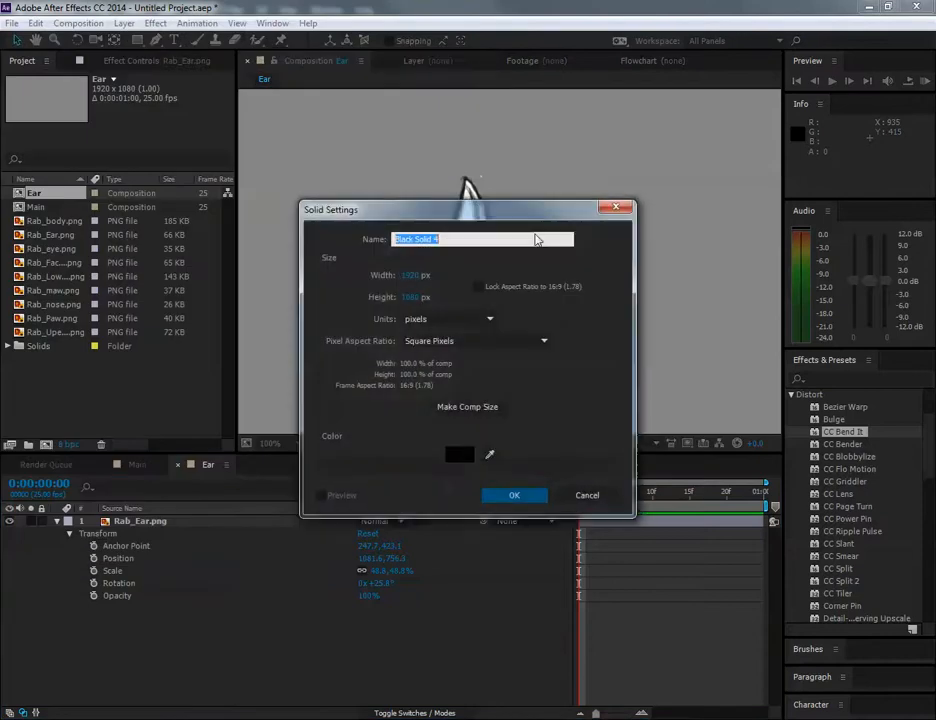
left_click(514, 495)
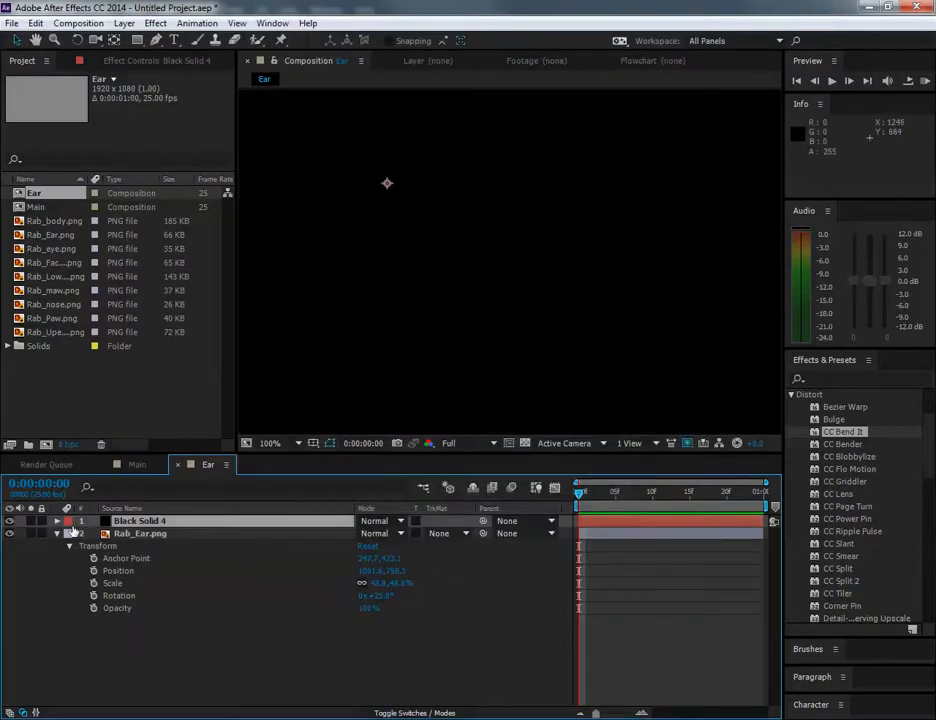
Step: Lower the black solid's opacity to 30% so the ear can be seen through it
left_click(57, 521)
left_click(69, 534)
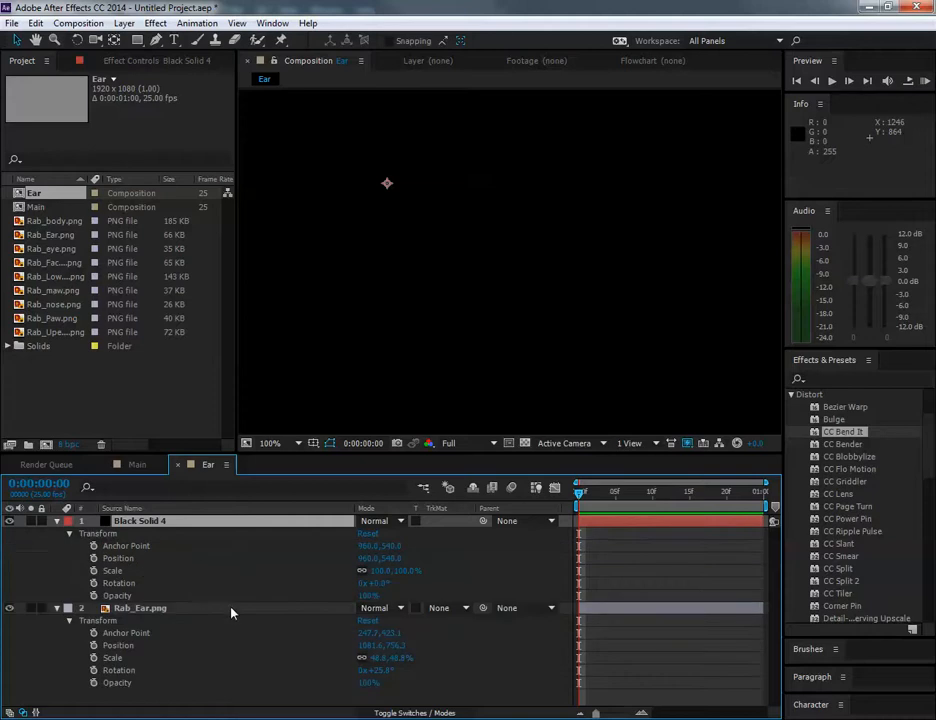
left_click_drag(366, 595, 308, 594)
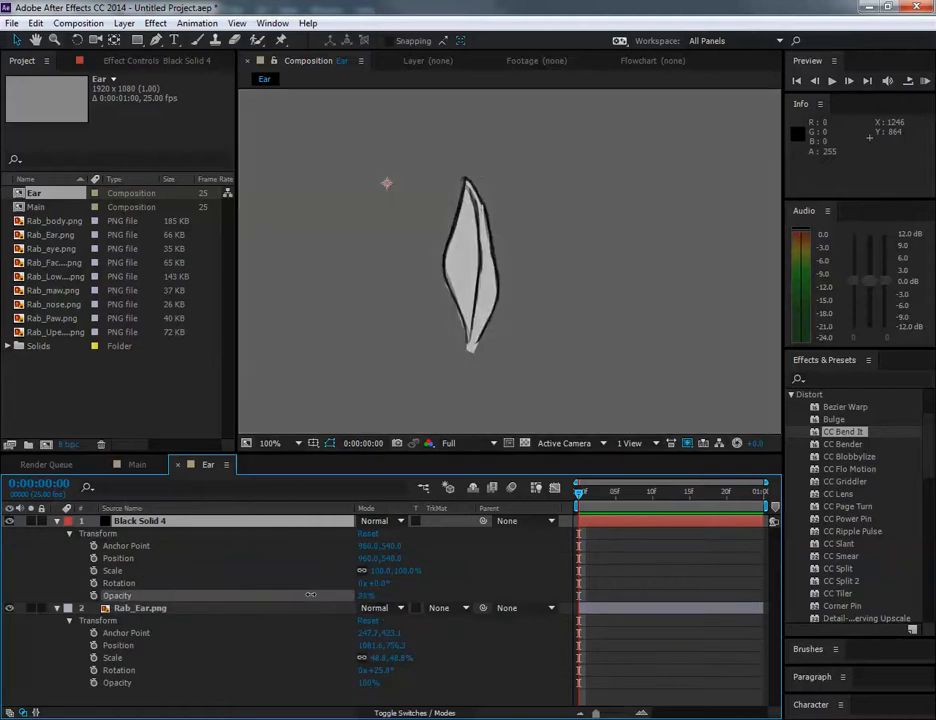
Step: Start a Pen tool mask on the black solid, tracing the ear's right outline from the base up to the tip
scroll(598, 209, "up", 1)
left_click_drag(493, 232, 565, 187)
scroll(445, 342, "down", 1)
left_click_drag(475, 332, 483, 326)
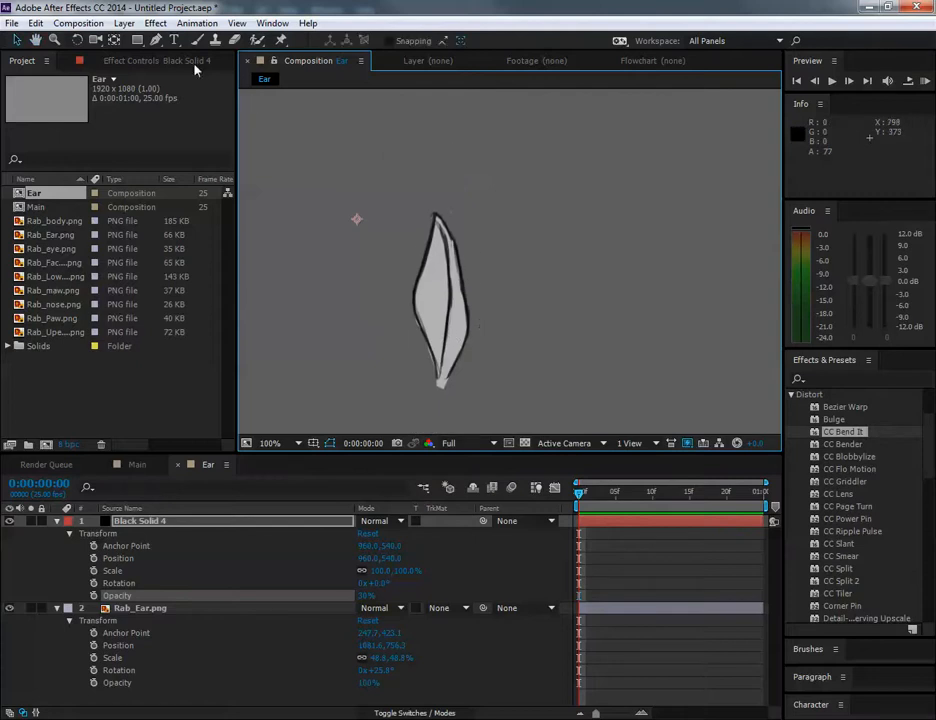
left_click(156, 41)
scroll(457, 392, "up", 1)
left_click_drag(451, 332, 455, 387)
left_click(445, 418)
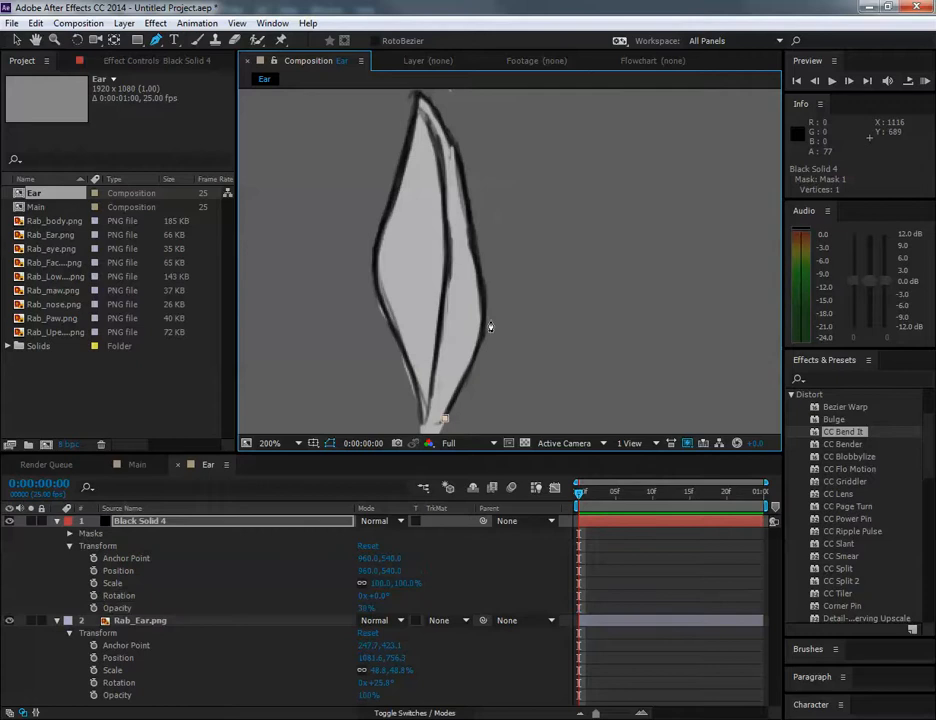
left_click_drag(484, 324, 484, 304)
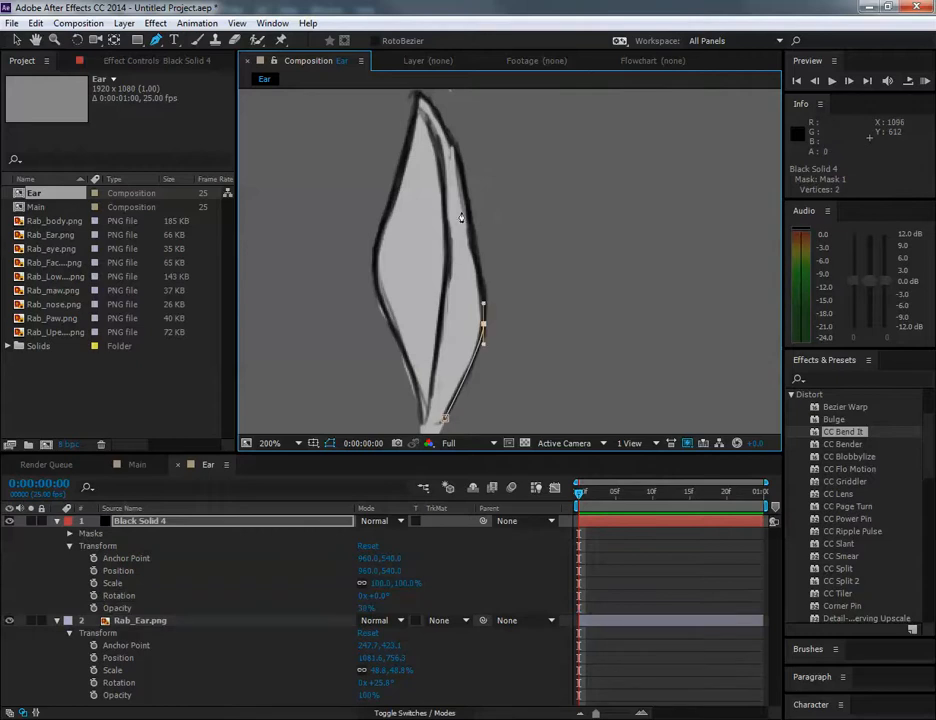
left_click_drag(467, 221, 431, 147)
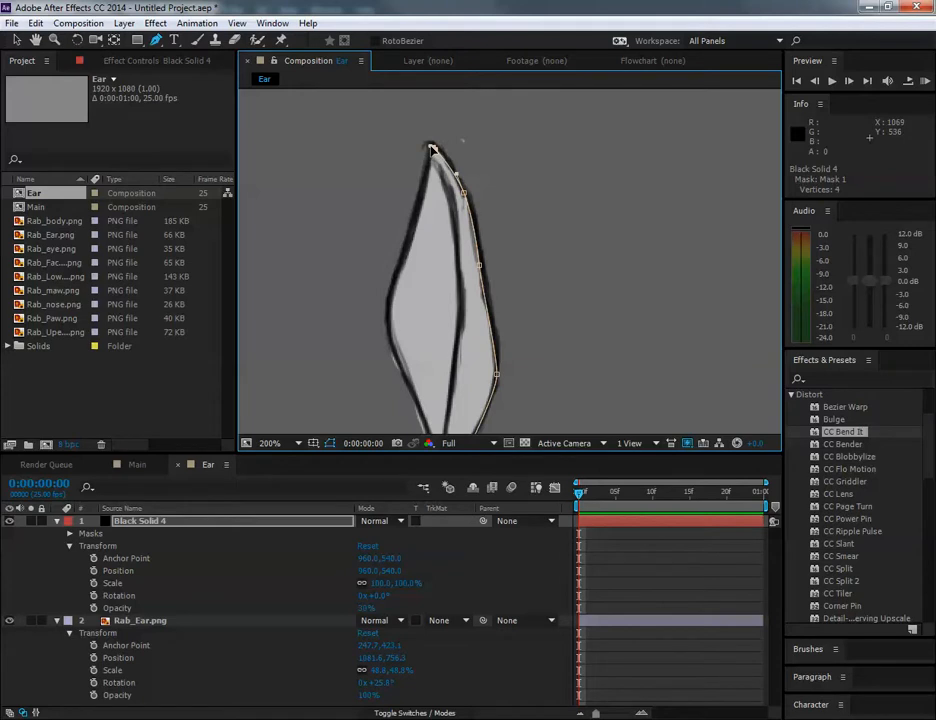
Step: Complete the open mask path down the ear's left outline to its base, staying in the Ear composition view
left_click_drag(409, 241, 406, 253)
left_click_drag(387, 317, 376, 290)
key("space")
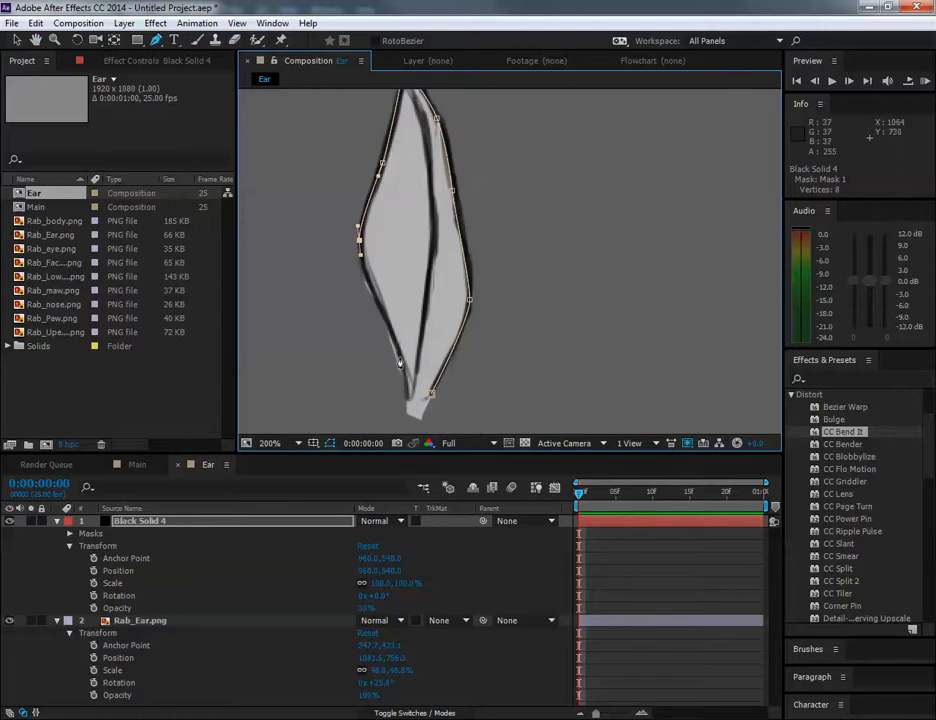
left_click_drag(395, 351, 395, 350)
left_click(407, 400)
double_click(422, 373)
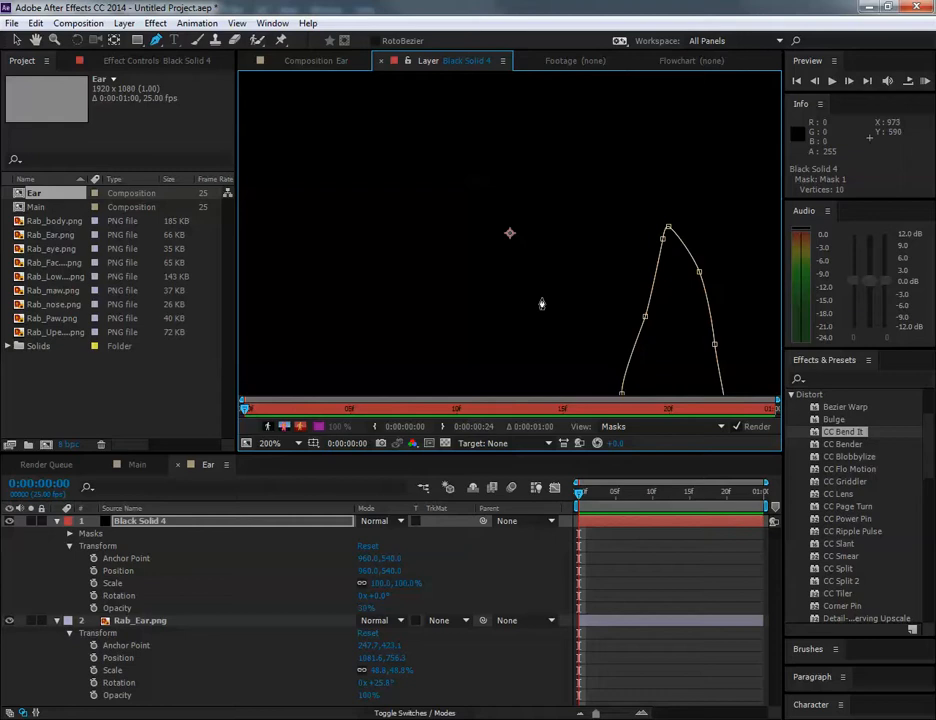
left_click(312, 61)
left_click_drag(484, 222, 489, 225)
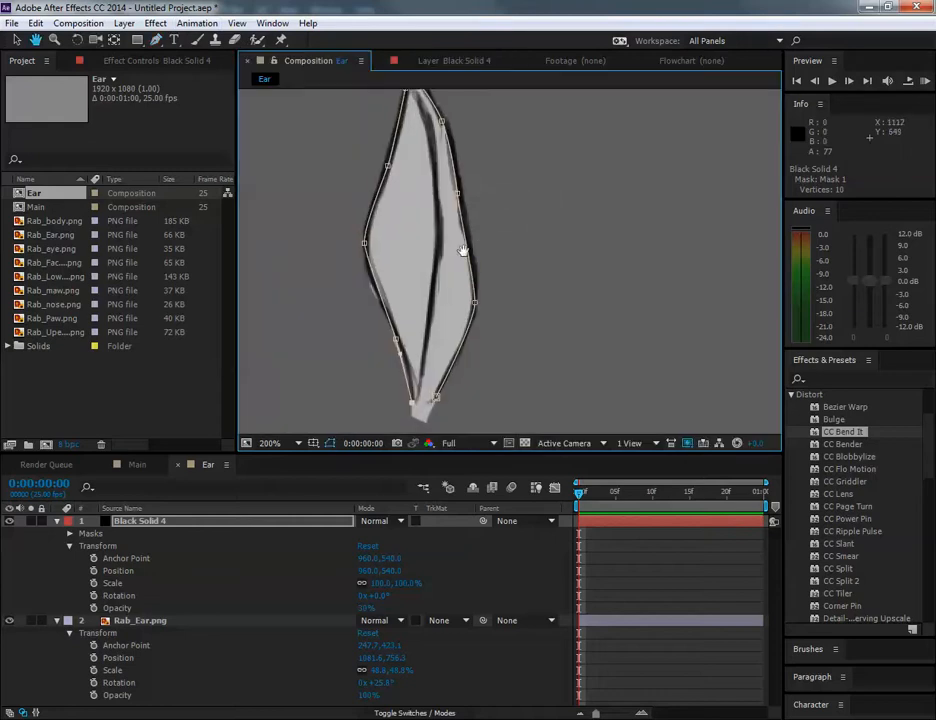
left_click(15, 40)
left_click(518, 205)
Step: Add a second open mask path with the Pen tool, three points along the ear's inner line from base to tip
left_click_drag(485, 201, 489, 218)
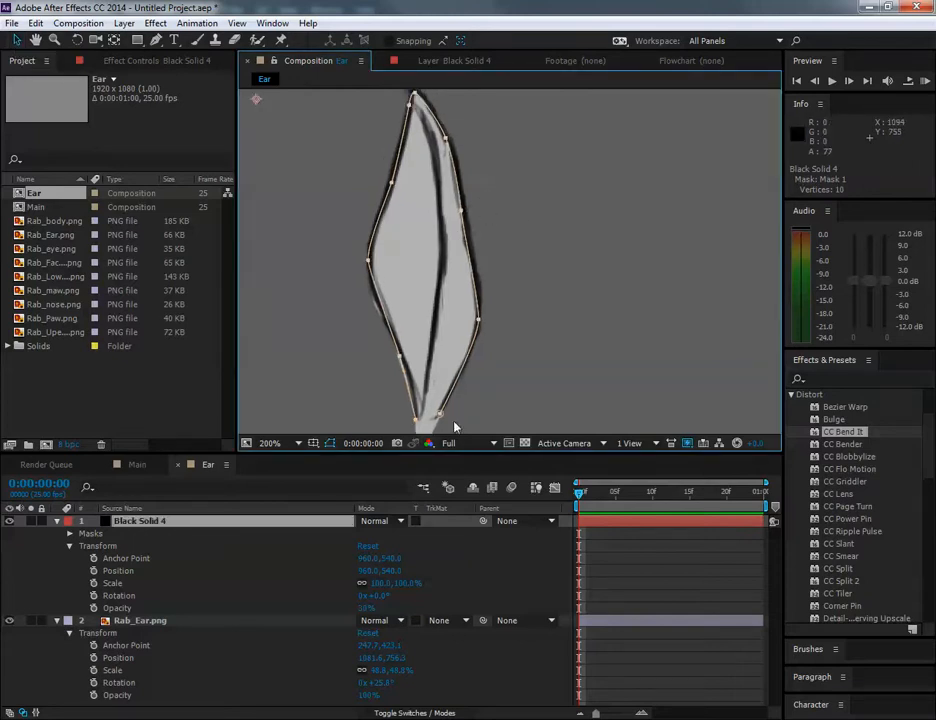
left_click_drag(418, 414, 421, 399)
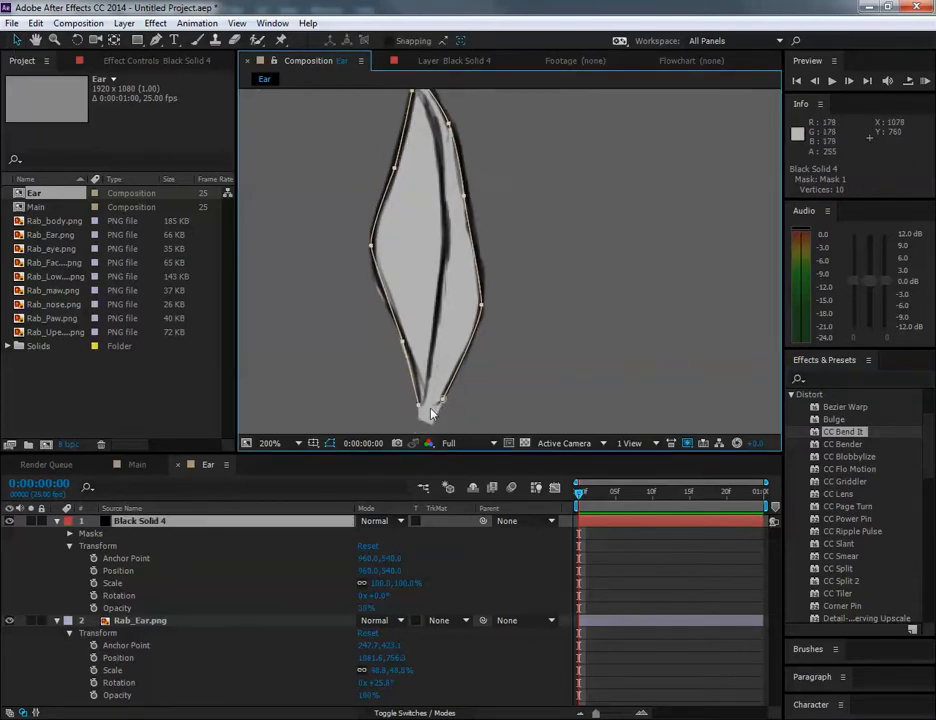
left_click_drag(504, 332, 501, 336)
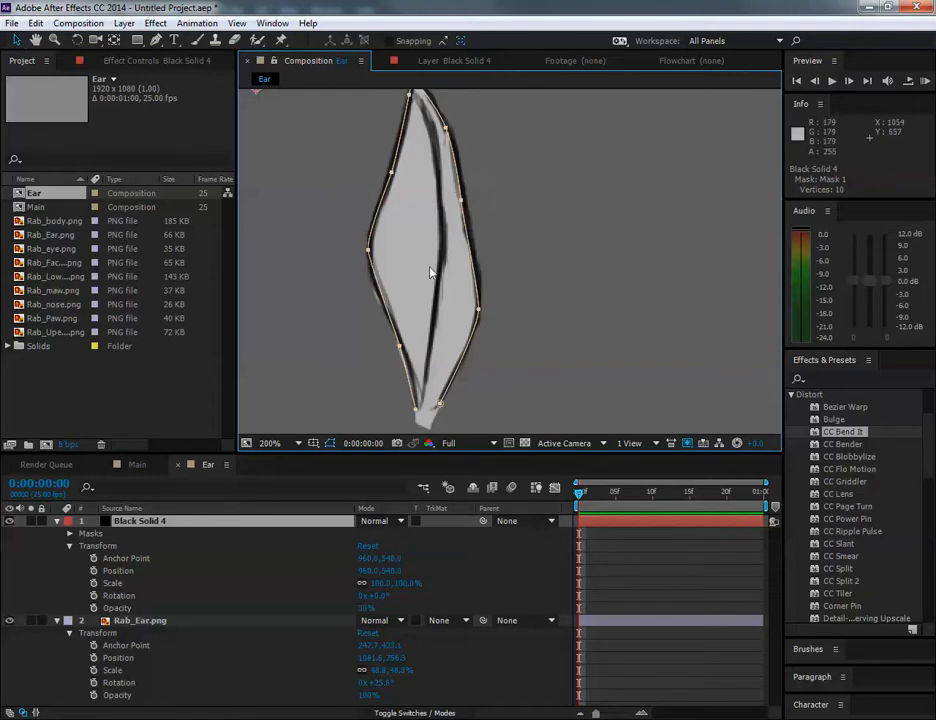
left_click(158, 41)
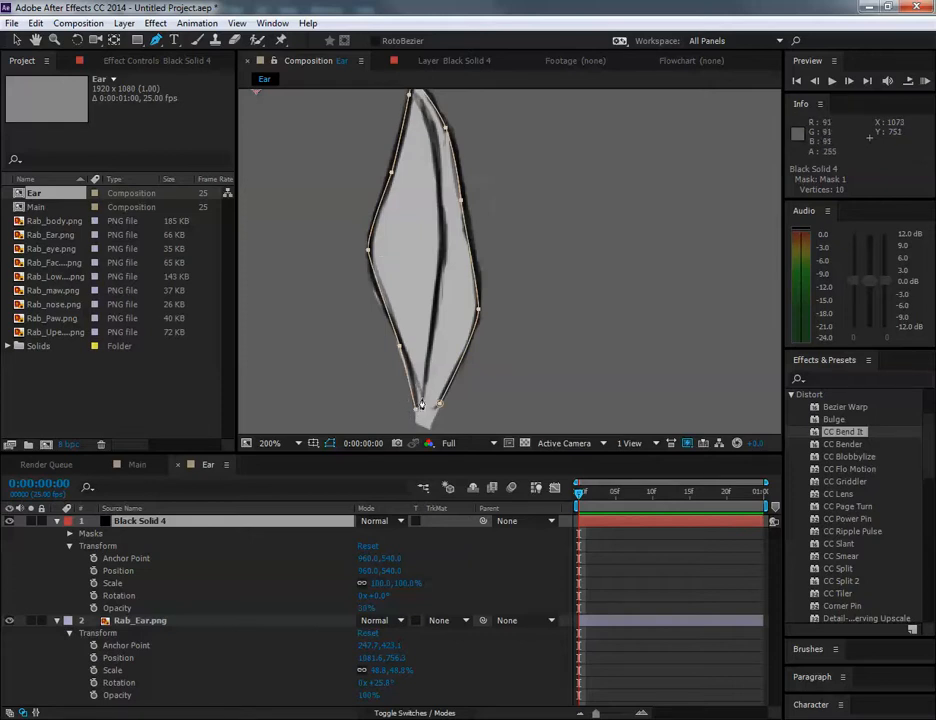
left_click(421, 398)
left_click_drag(442, 248, 438, 205)
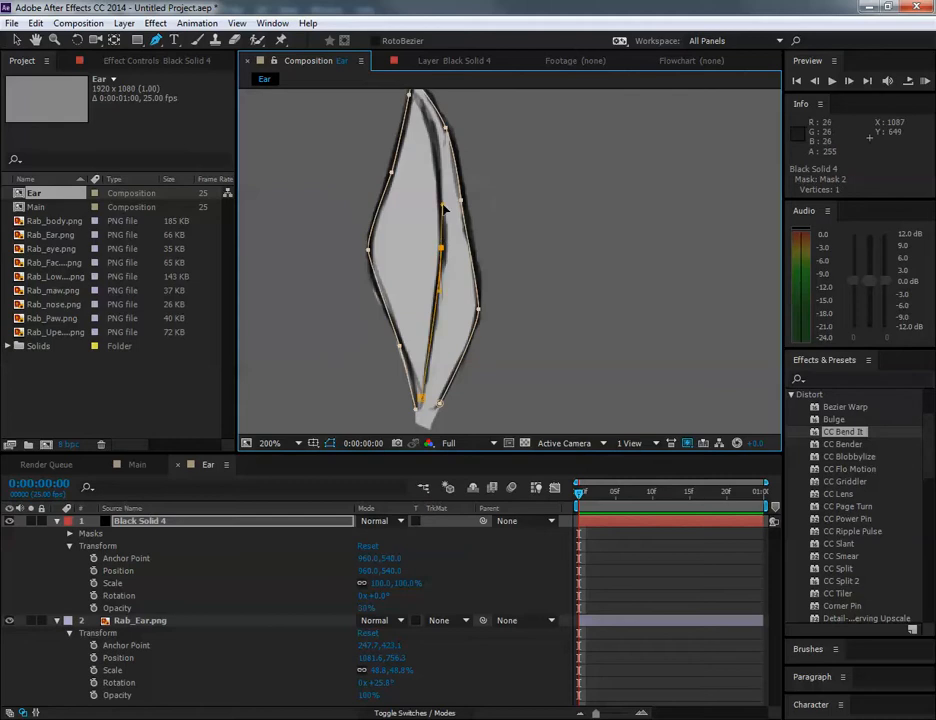
left_click(421, 101)
scroll(445, 180, "up", 1)
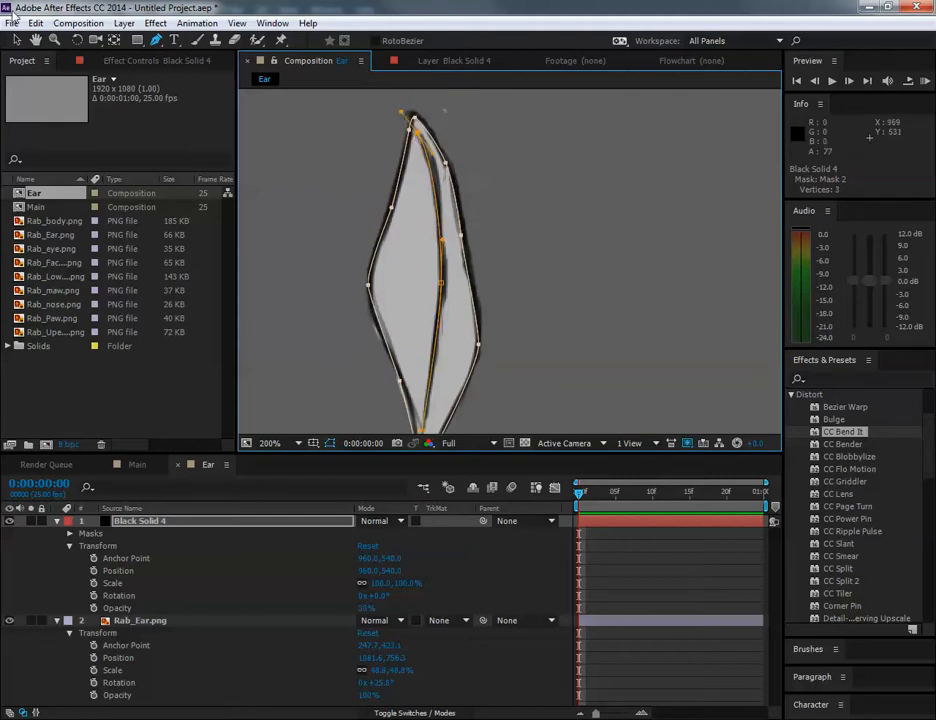
left_click(16, 41)
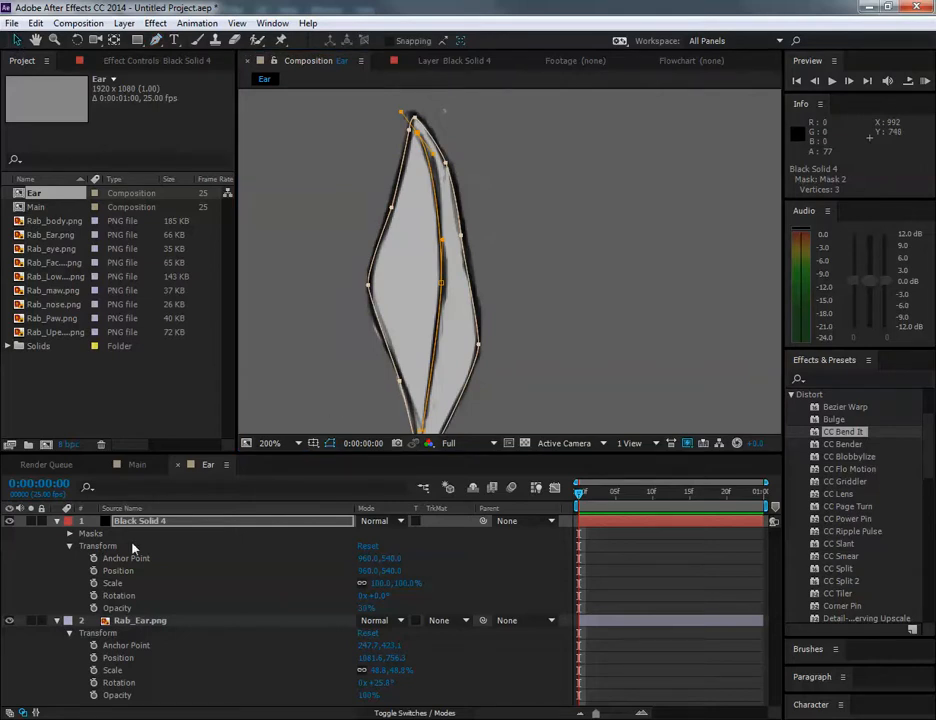
Step: Expand the black solid's mask list and check which ear lines Mask 1 and Mask 2 trace
left_click(70, 534)
left_click(106, 546)
left_click(121, 558)
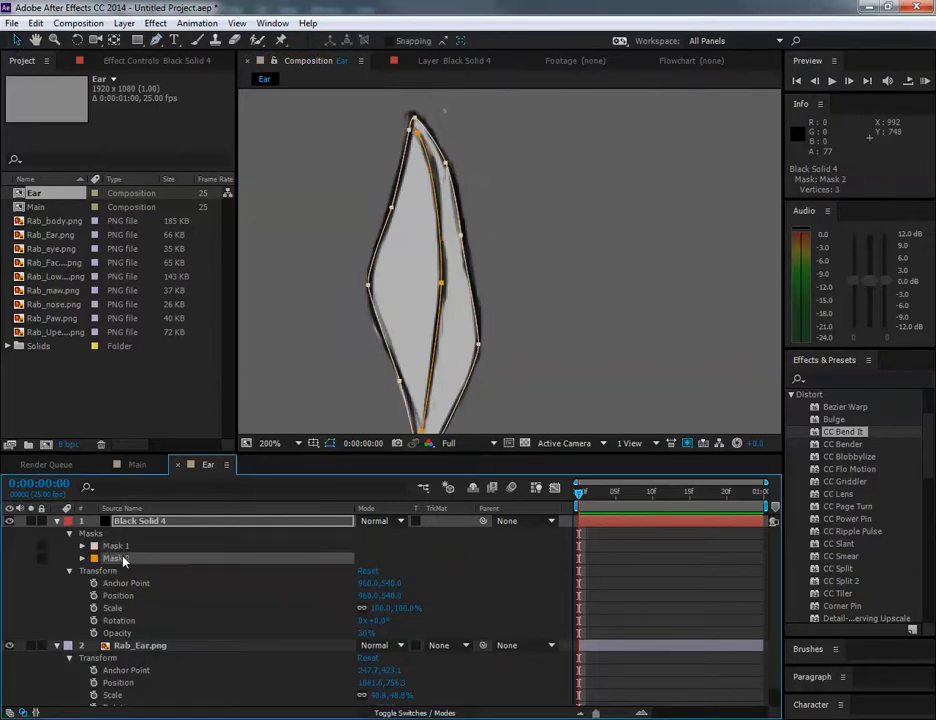
left_click(123, 547)
left_click(122, 559, "shift")
left_click(148, 533)
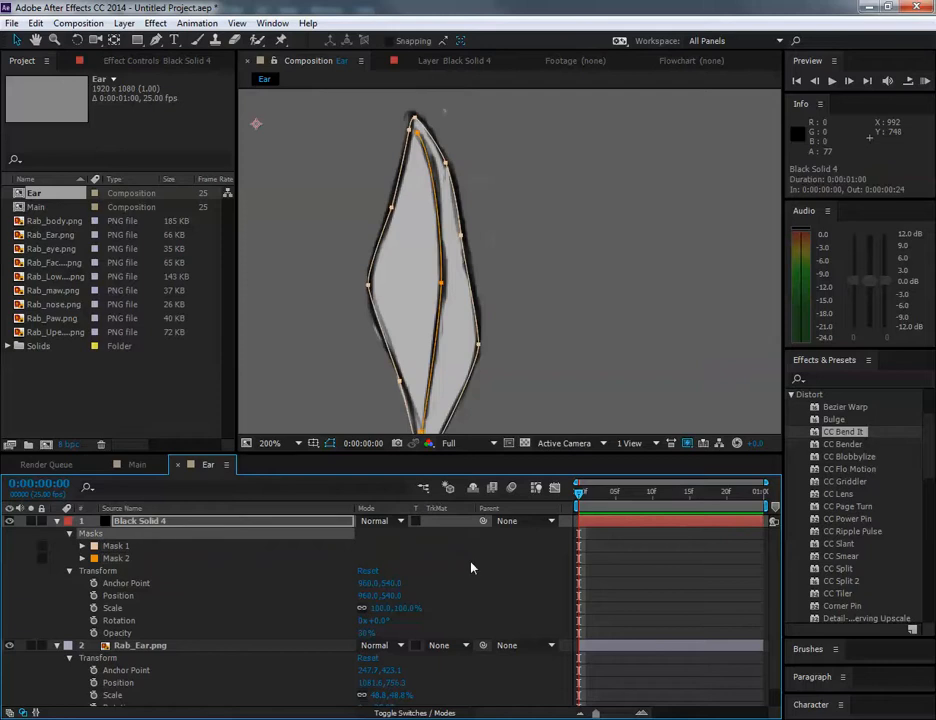
left_click_drag(930, 447, 927, 425)
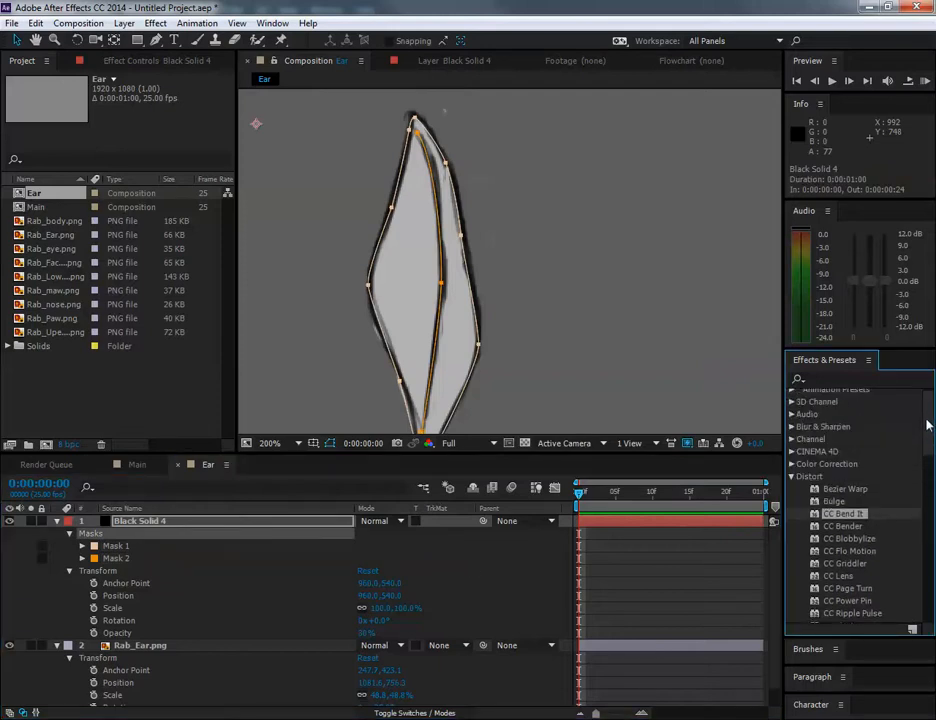
right_click(186, 521)
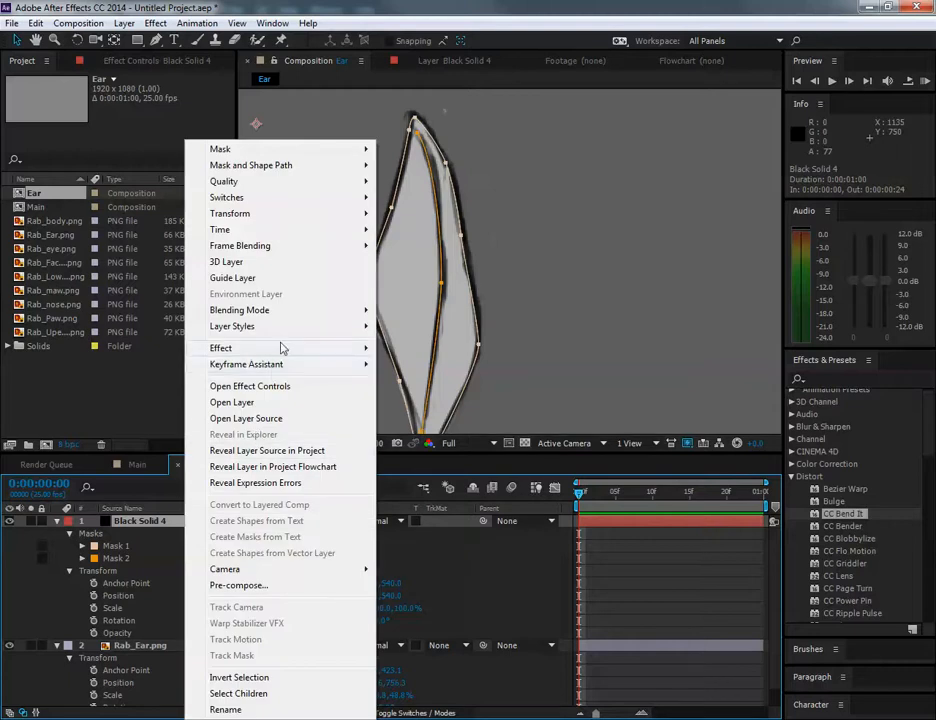
mouse_move(282, 347)
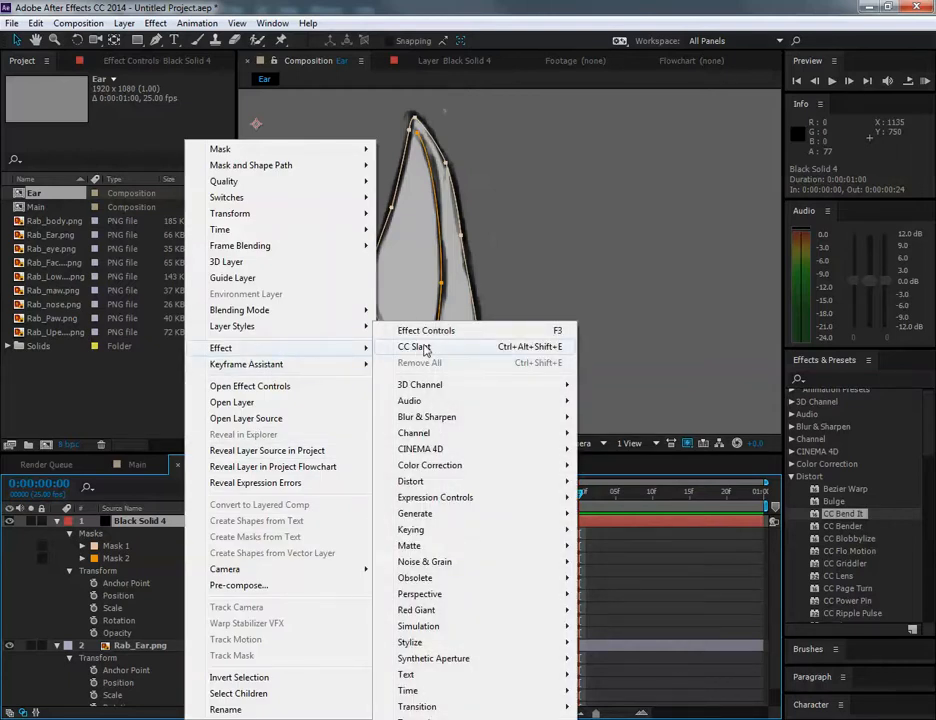
left_click(181, 523)
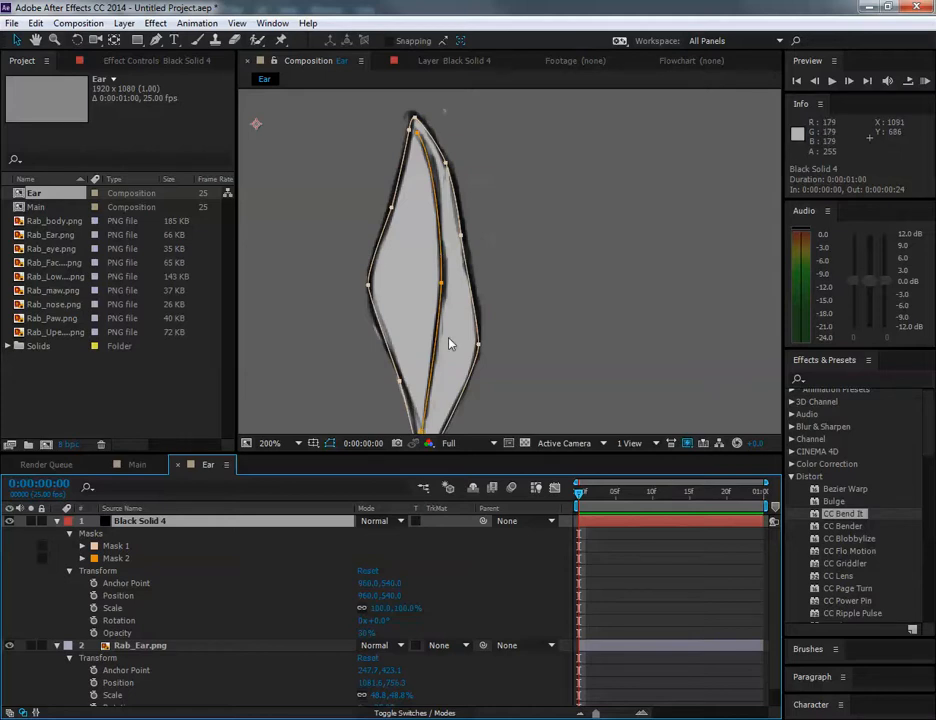
left_click(215, 646)
scroll(224, 631, "down", 1)
scroll(224, 631, "up", 1)
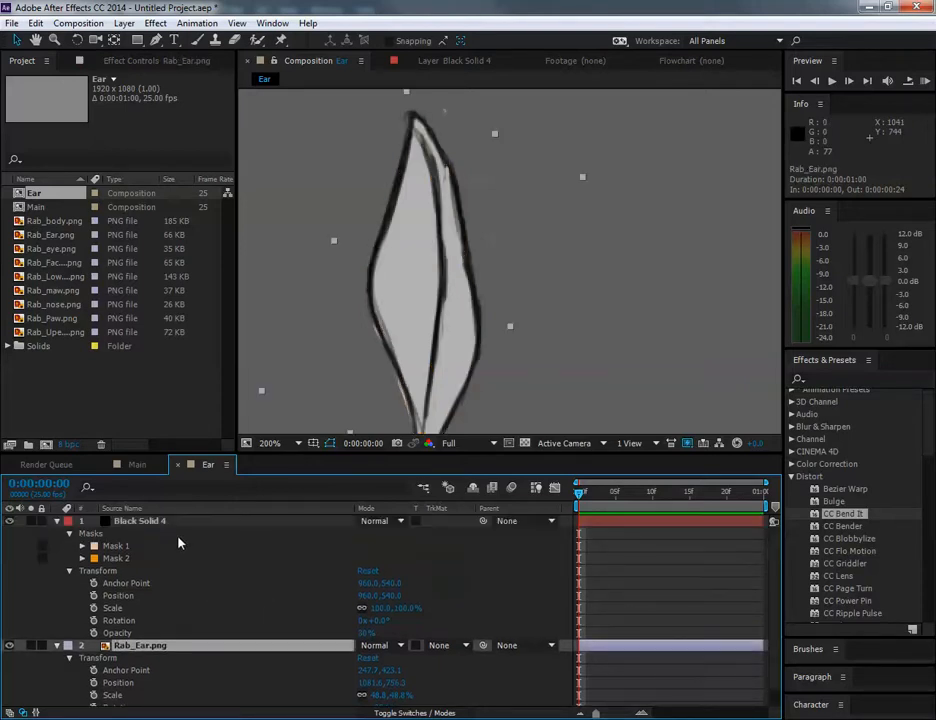
Step: Rename the black solid layer as Ear_Lines
left_click(179, 523)
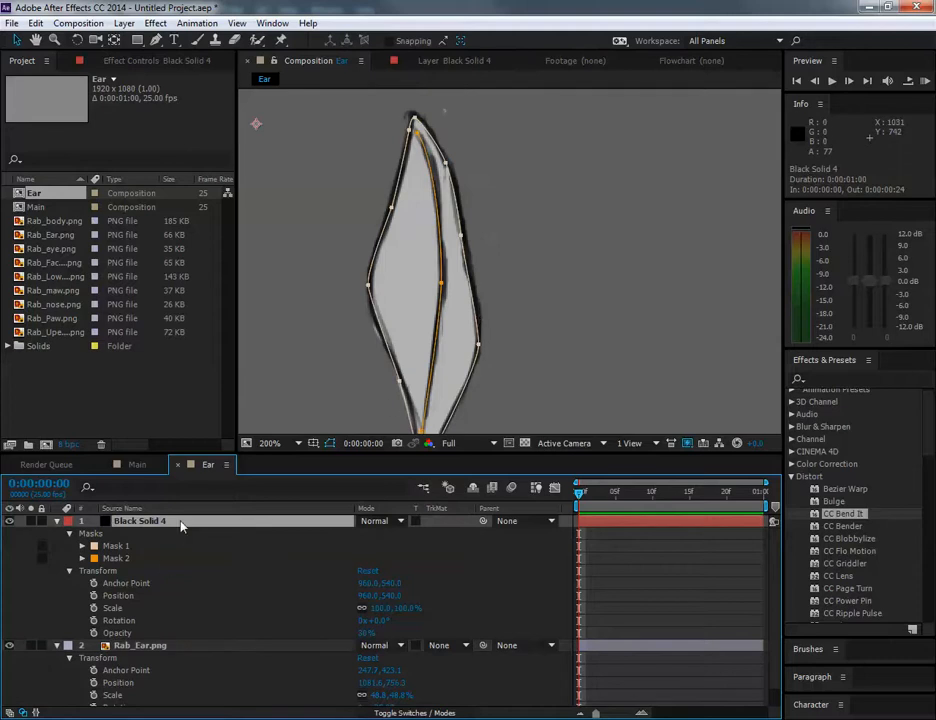
right_click(141, 521)
left_click(180, 709)
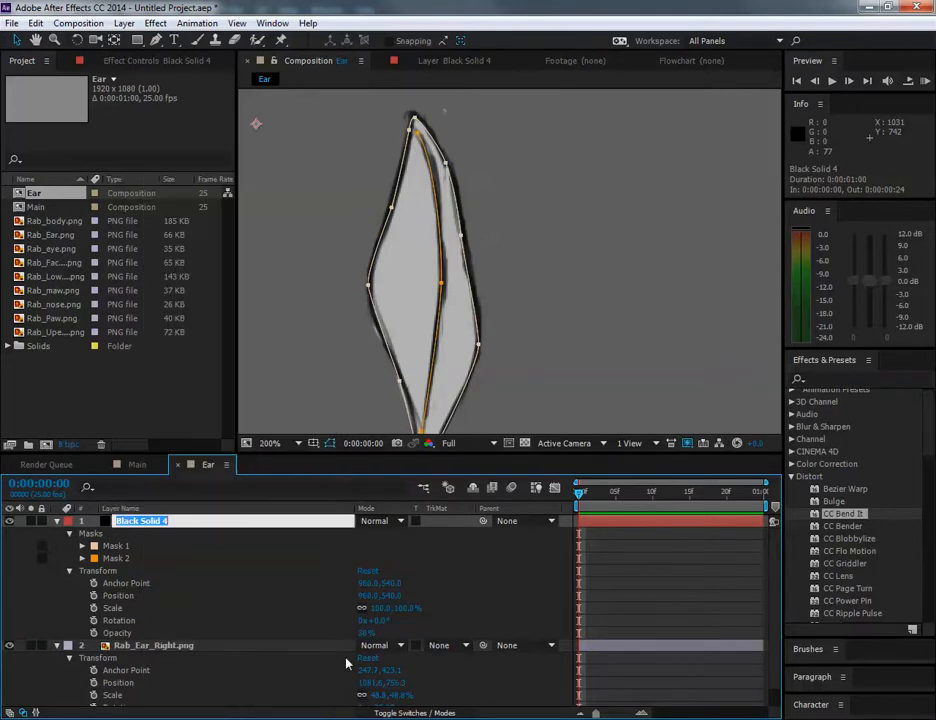
type("Ear_Lines")
key("Return")
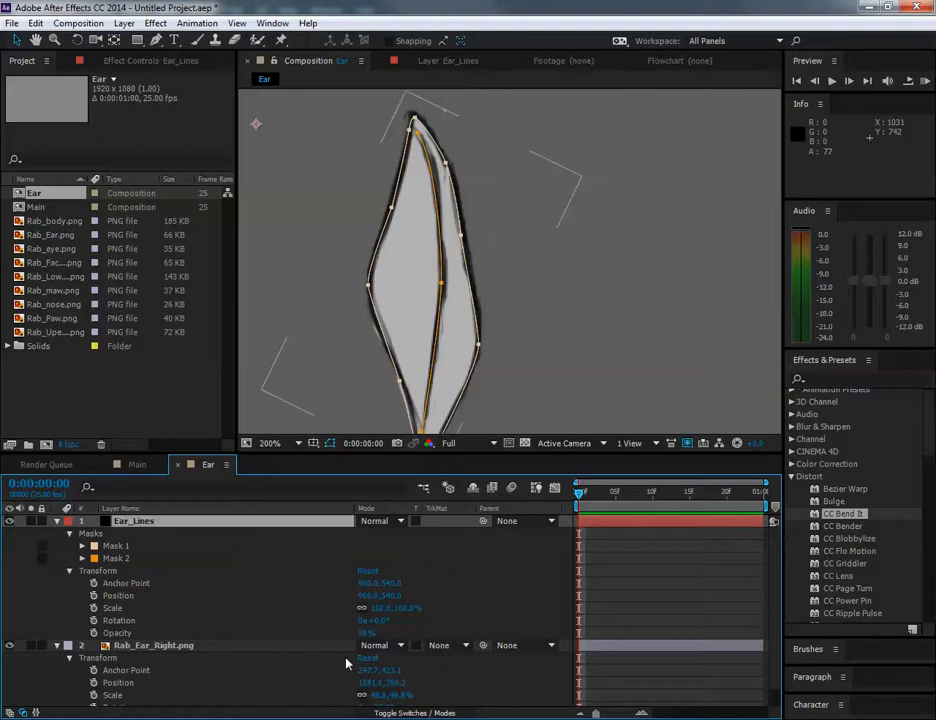
Step: Apply the Stroke effect from the Generate category to the Ear_Lines layer
right_click(210, 521)
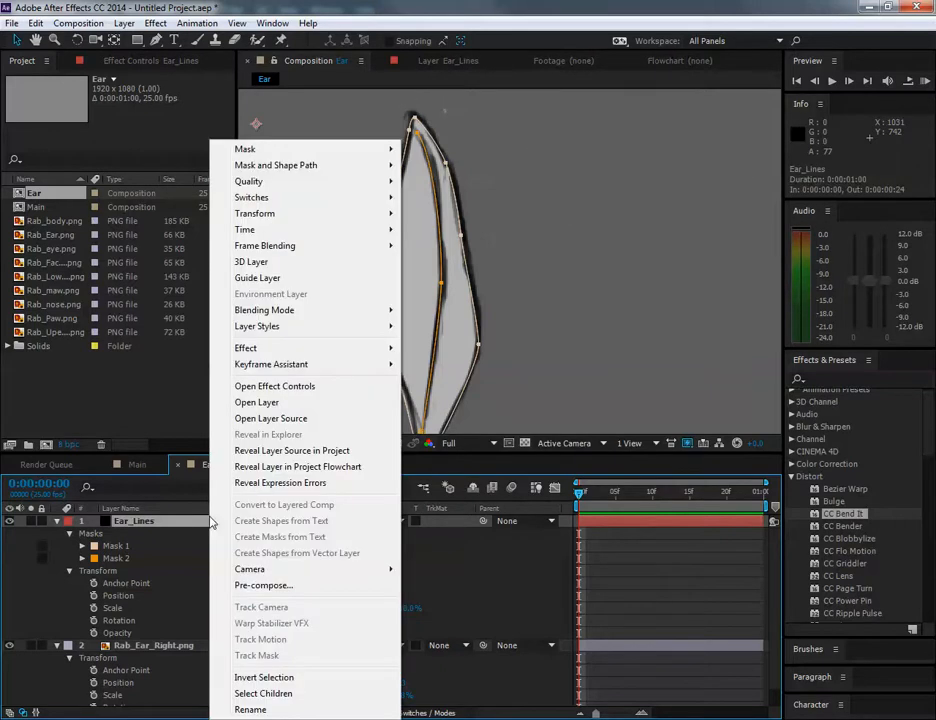
mouse_move(295, 350)
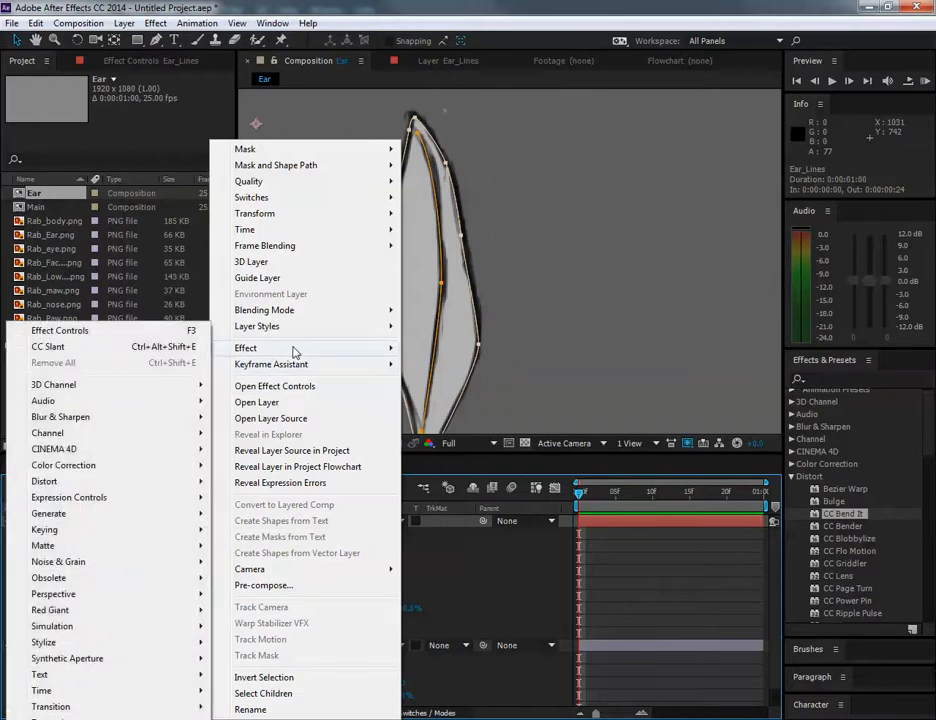
mouse_move(122, 520)
left_click(258, 481)
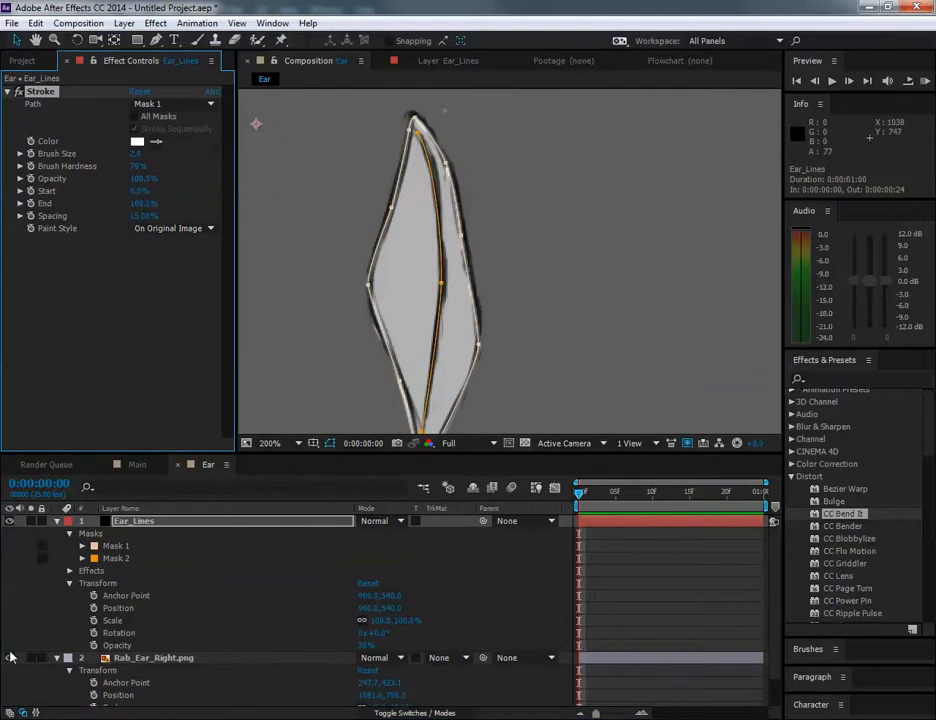
Step: Hide the Rab_Ear_Right.png layer so only the stroked ear lines are displayed
left_click(10, 659)
left_click_drag(543, 278, 514, 288)
key("v")
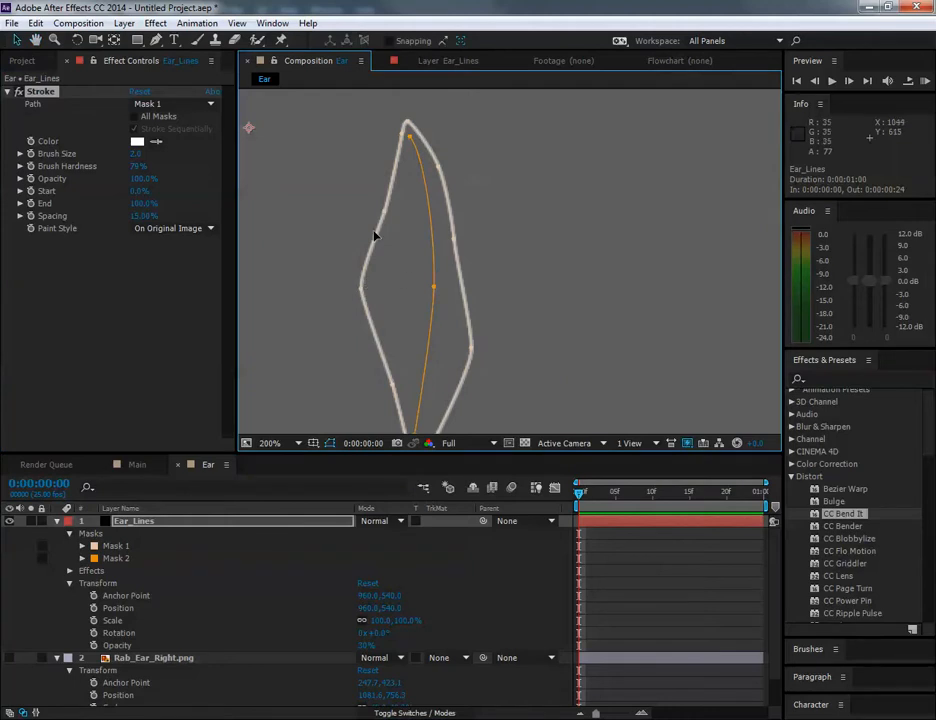
scroll(470, 304, "down", 3)
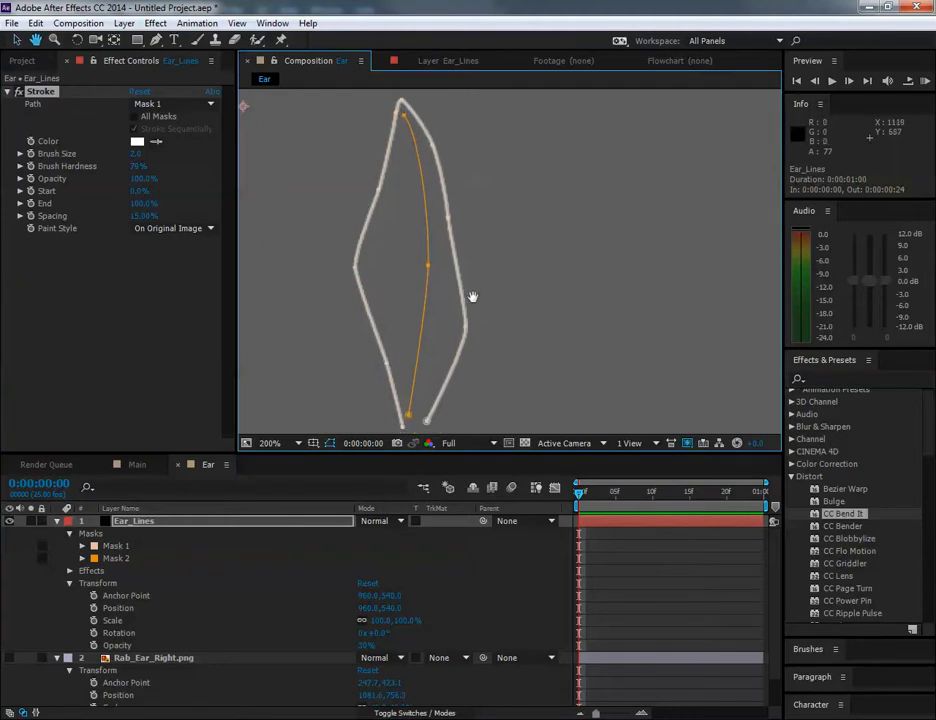
Step: Expand the Ear_Lines layer's effects and the Stroke settings in the timeline
left_click(108, 547)
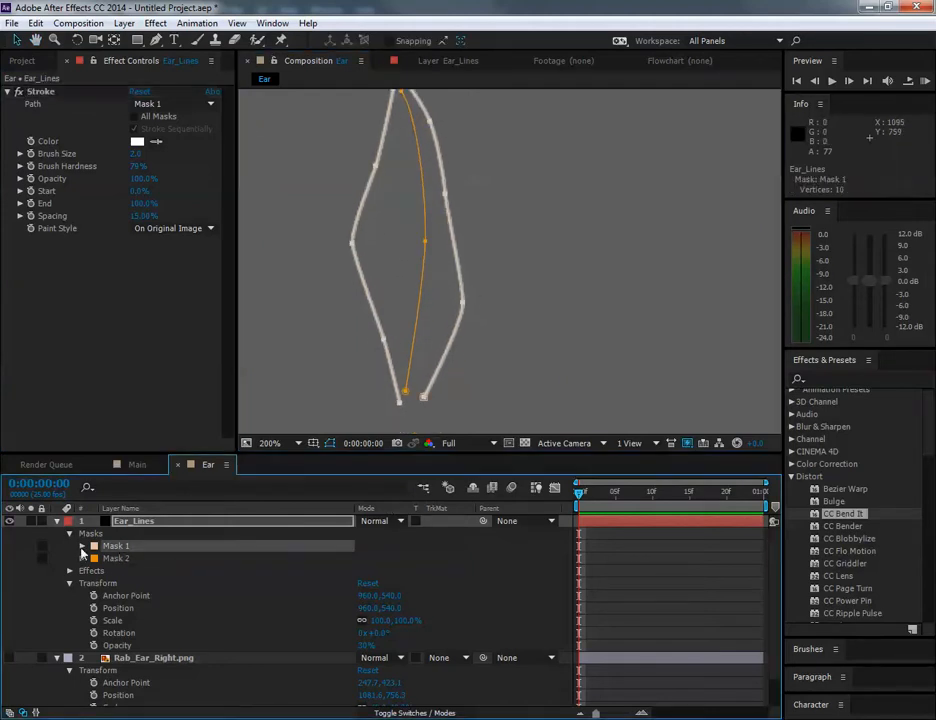
key("F2")
left_click(89, 570)
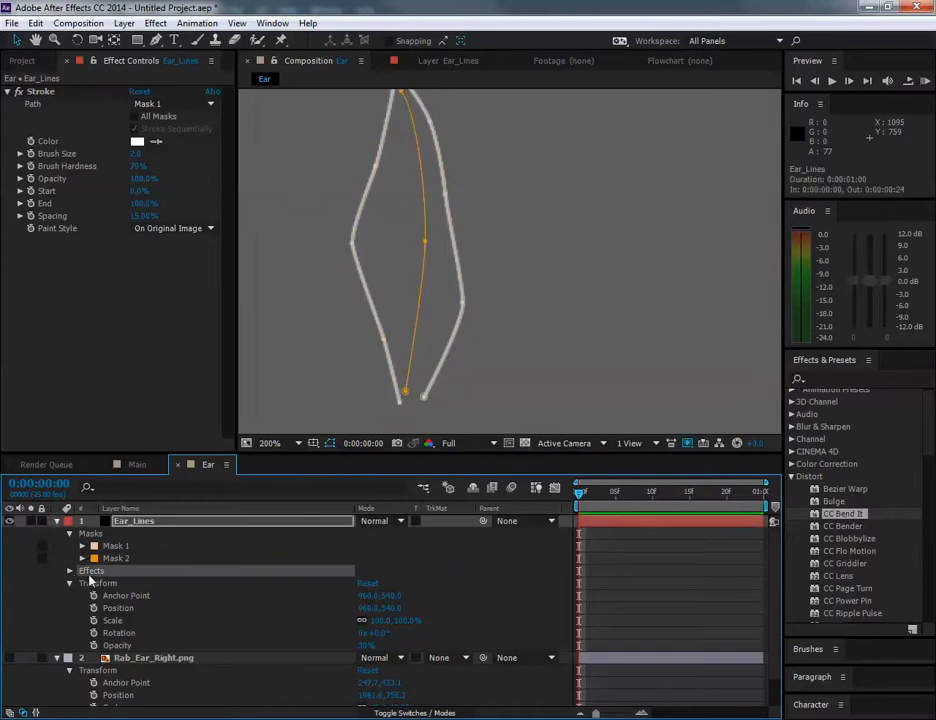
left_click(70, 571)
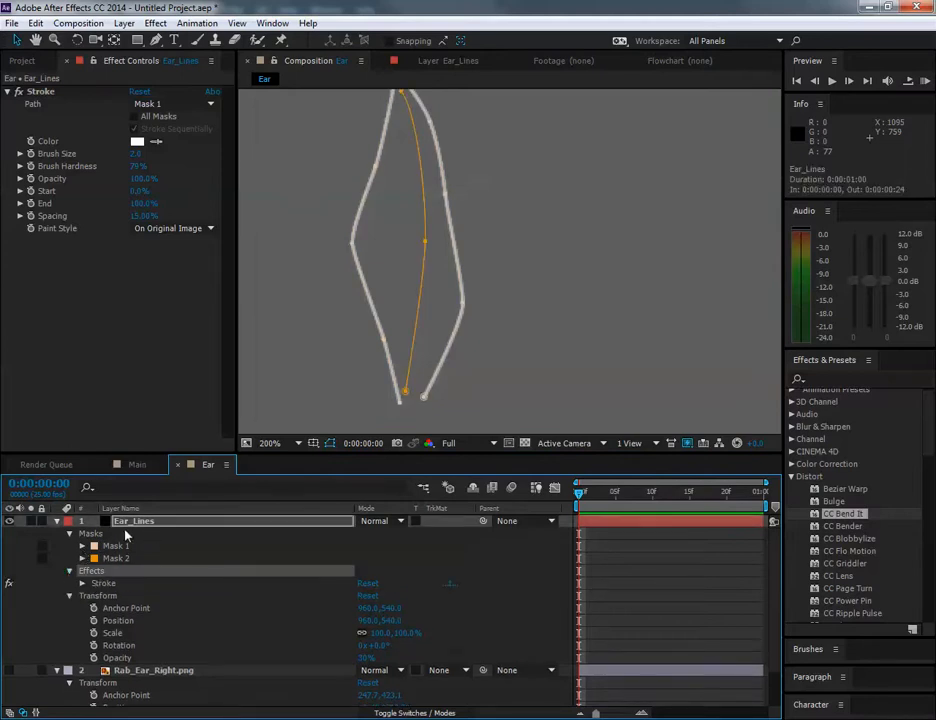
left_click(82, 583)
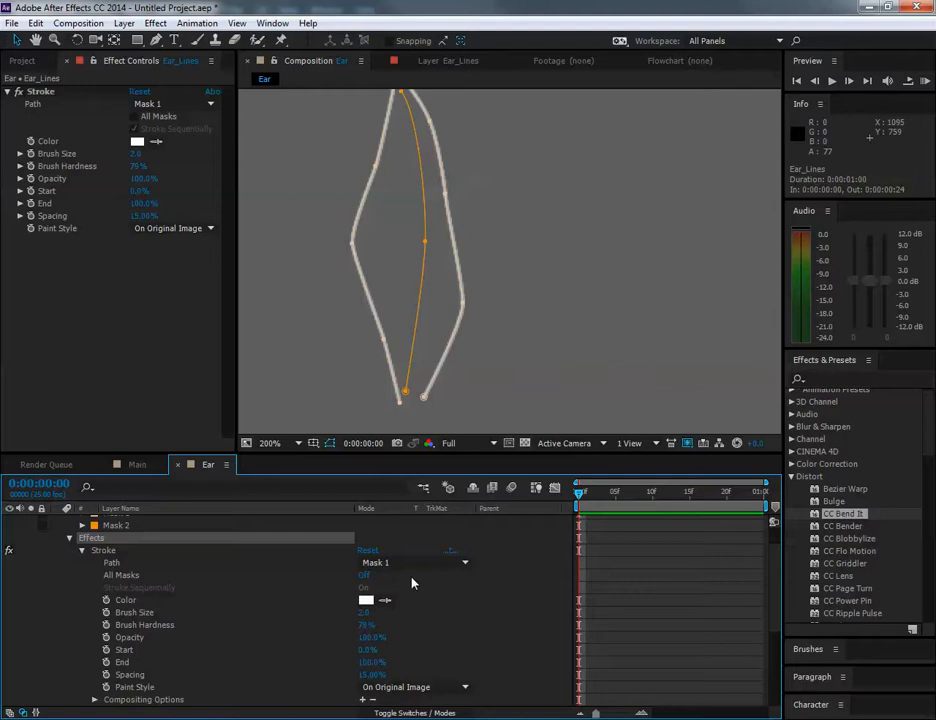
Step: Try Mask 2 as the Stroke effect's path and return it to Mask 1
left_click(139, 566)
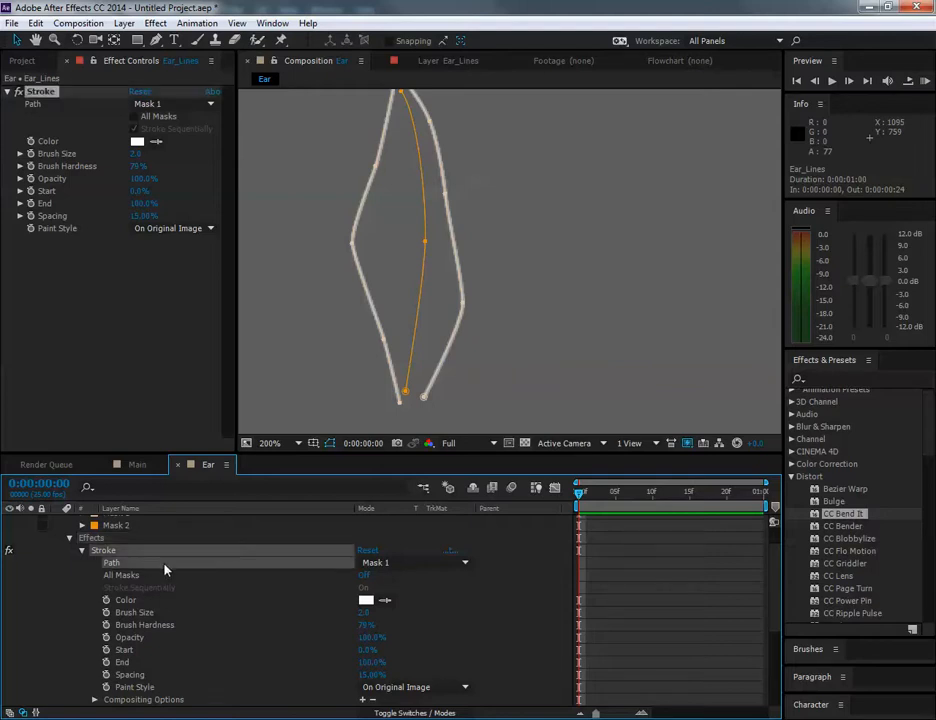
left_click(414, 566)
left_click(419, 620)
left_click(407, 564)
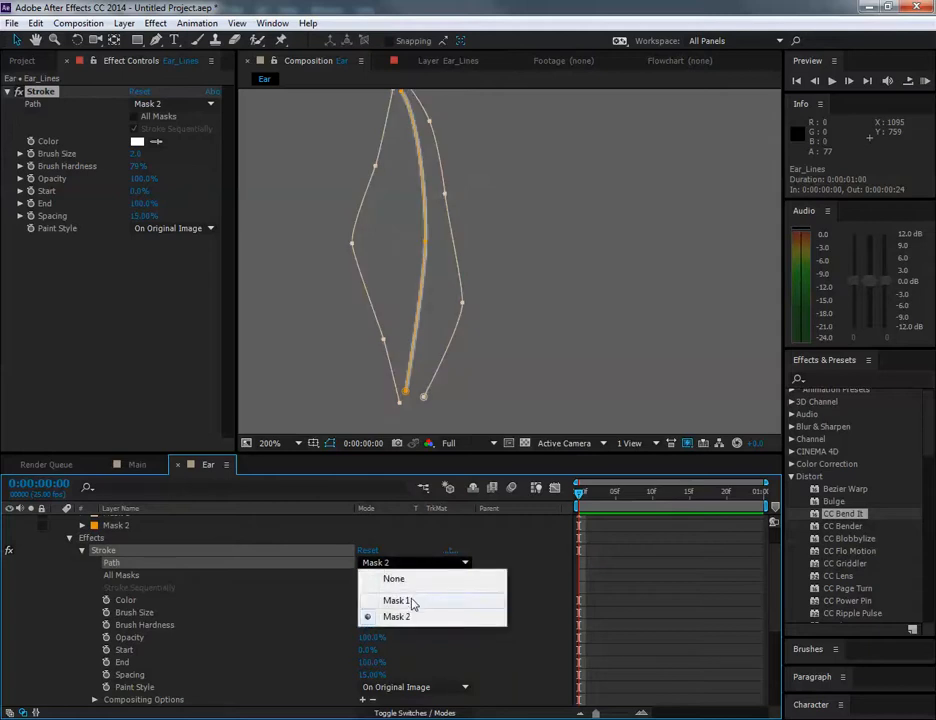
left_click(397, 601)
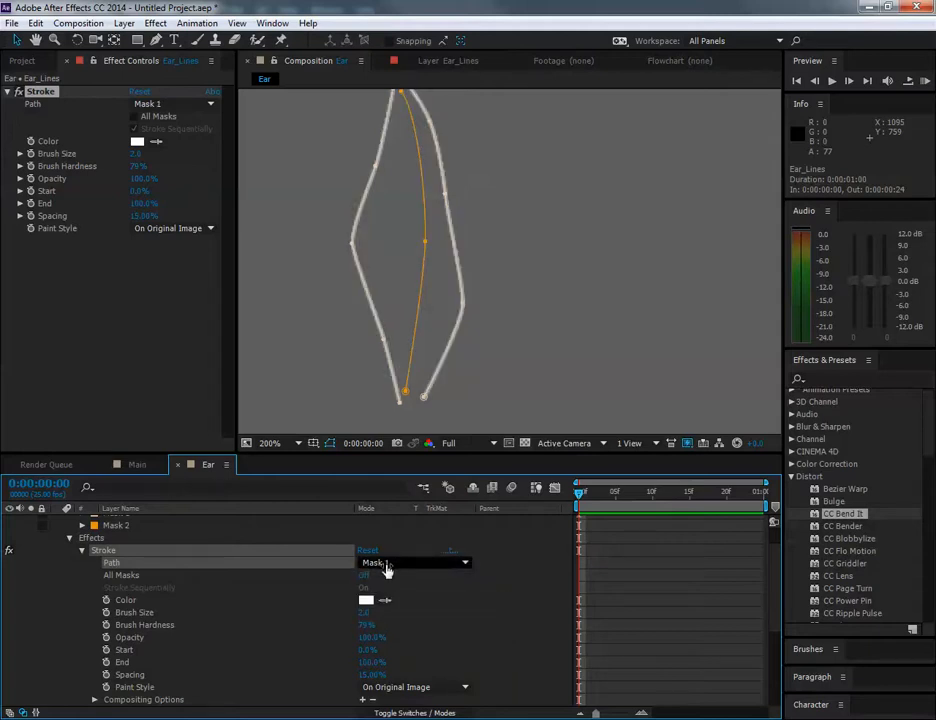
Step: Turn on All Masks in the Stroke effect so that both ear mask paths are stroked
left_click(464, 563)
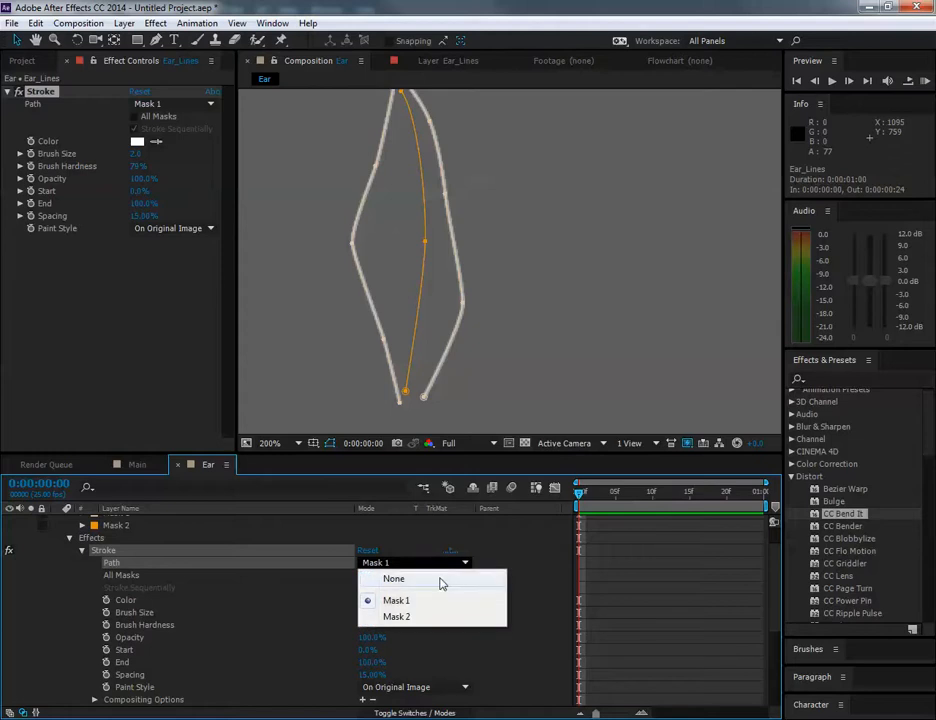
left_click(488, 538)
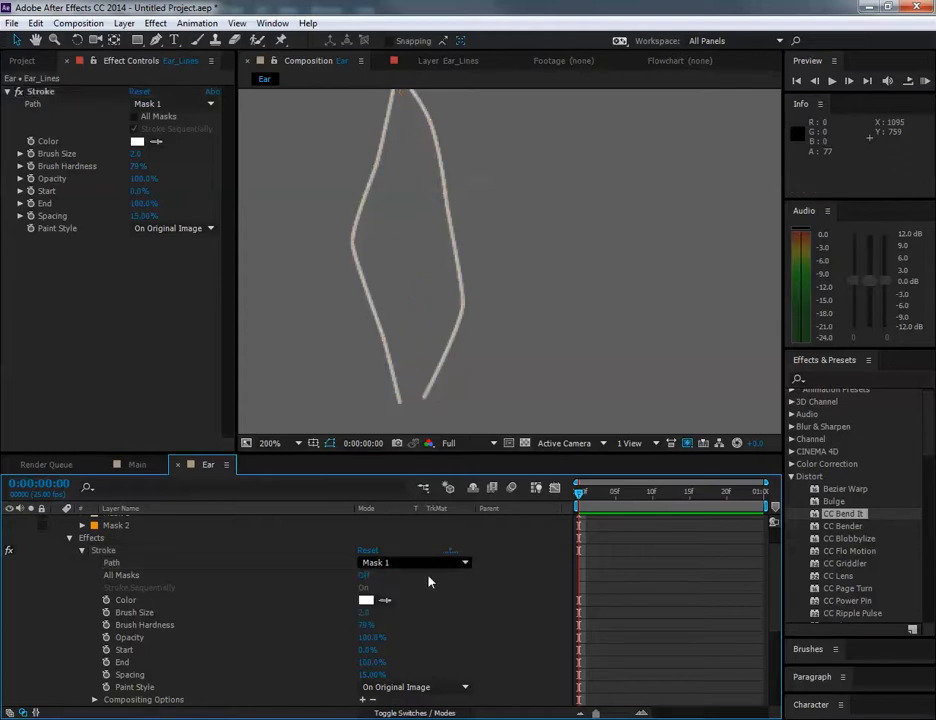
left_click(130, 575)
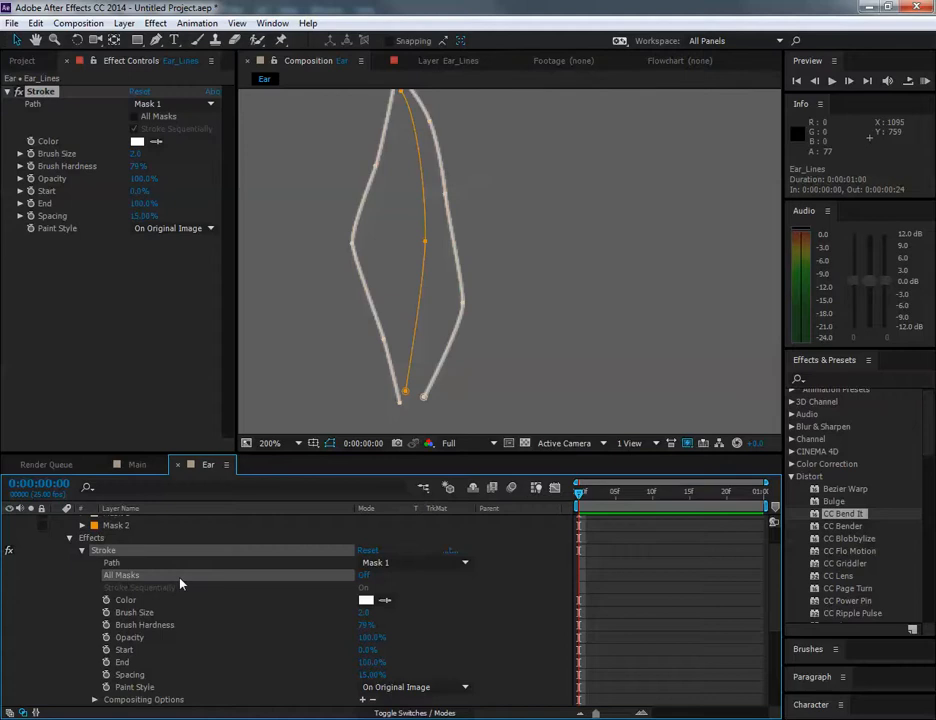
left_click(363, 575)
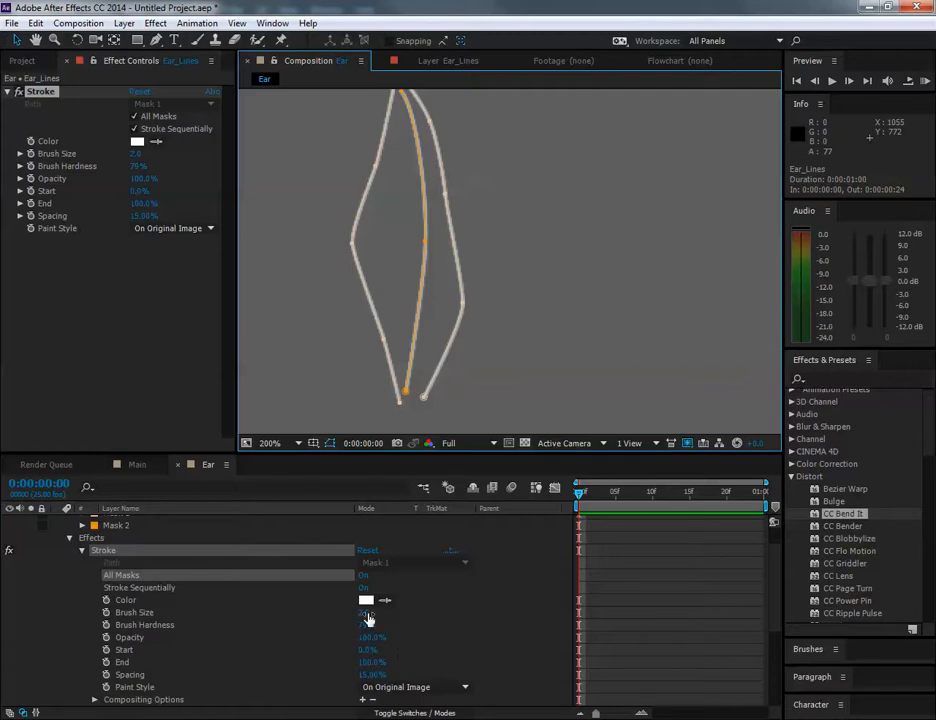
Step: Set the Stroke effect's brush size to 3.1 and its paint style to On Transparent
left_click_drag(367, 614, 376, 615)
scroll(380, 630, "down", 2)
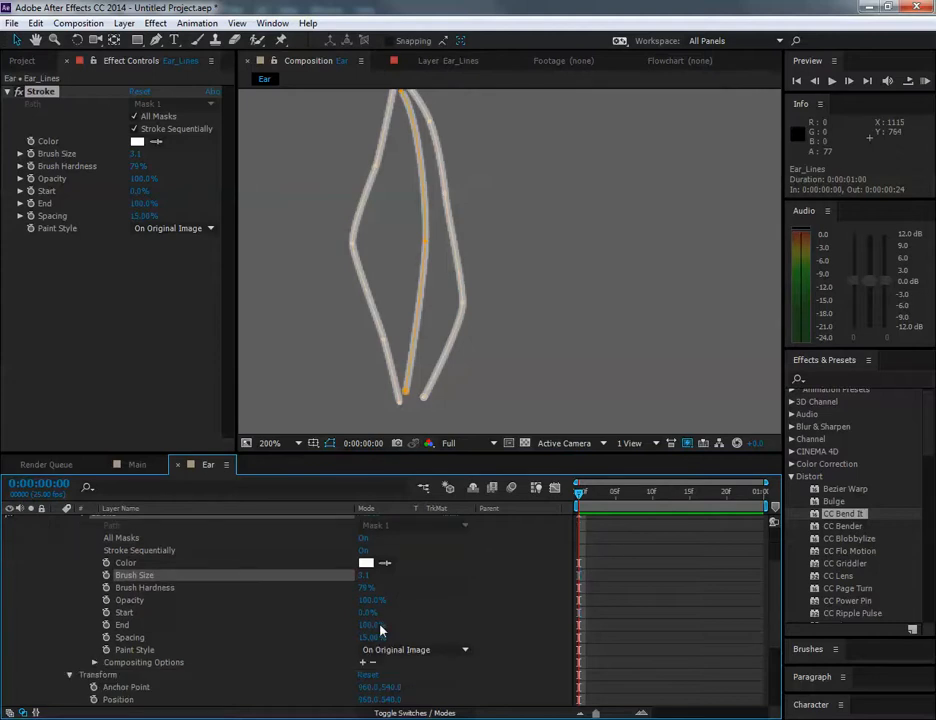
left_click(134, 651)
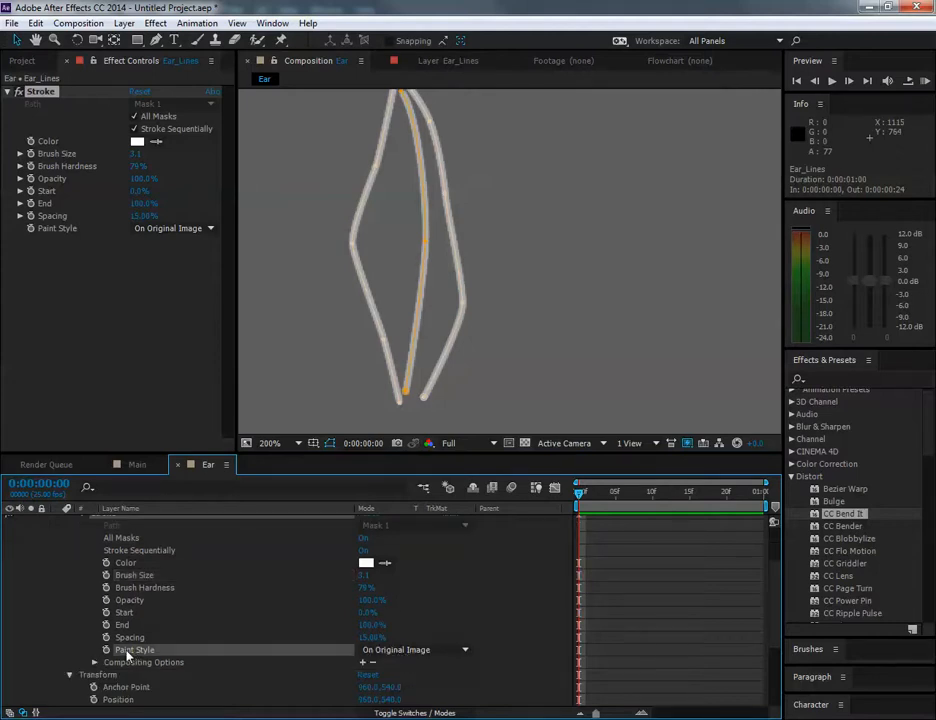
left_click(378, 650)
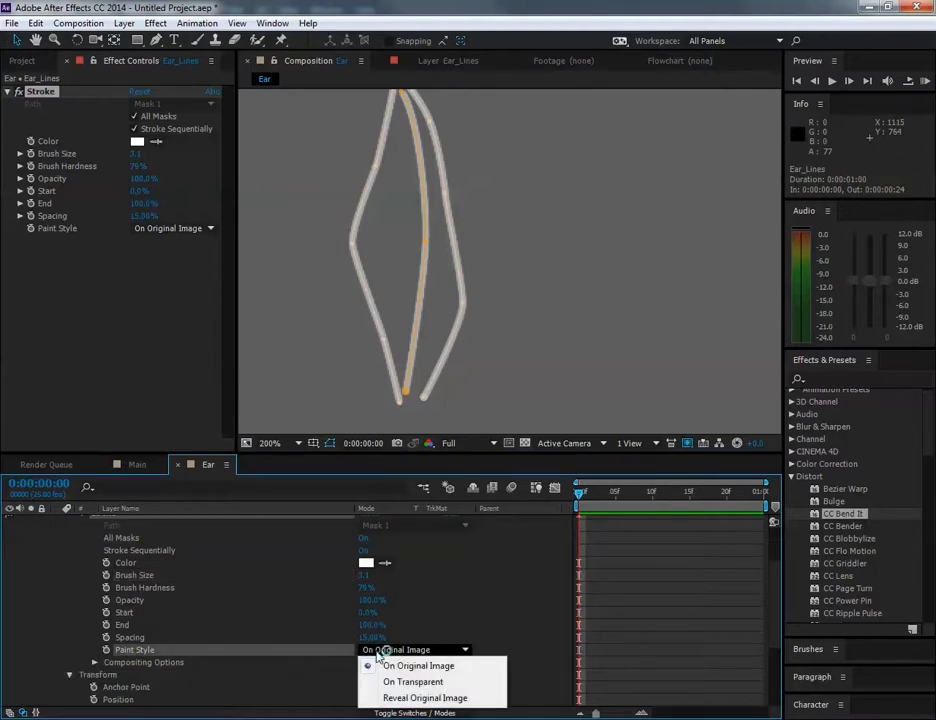
left_click(428, 683)
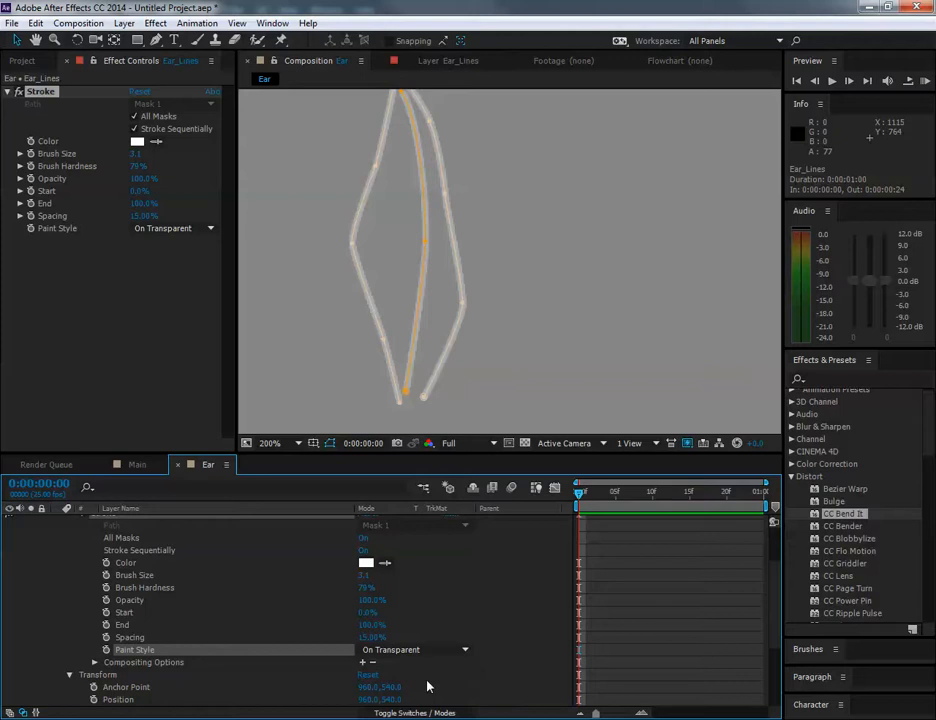
Step: Raise the Ear_Lines layer's opacity to 100%
scroll(416, 608, "down", 3)
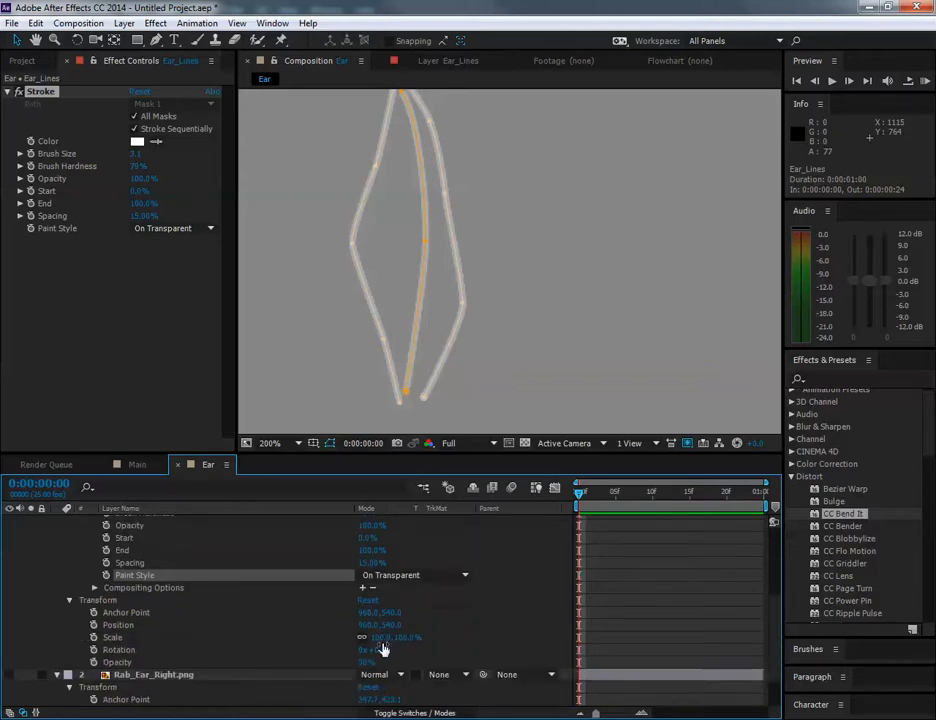
left_click_drag(366, 660, 502, 659)
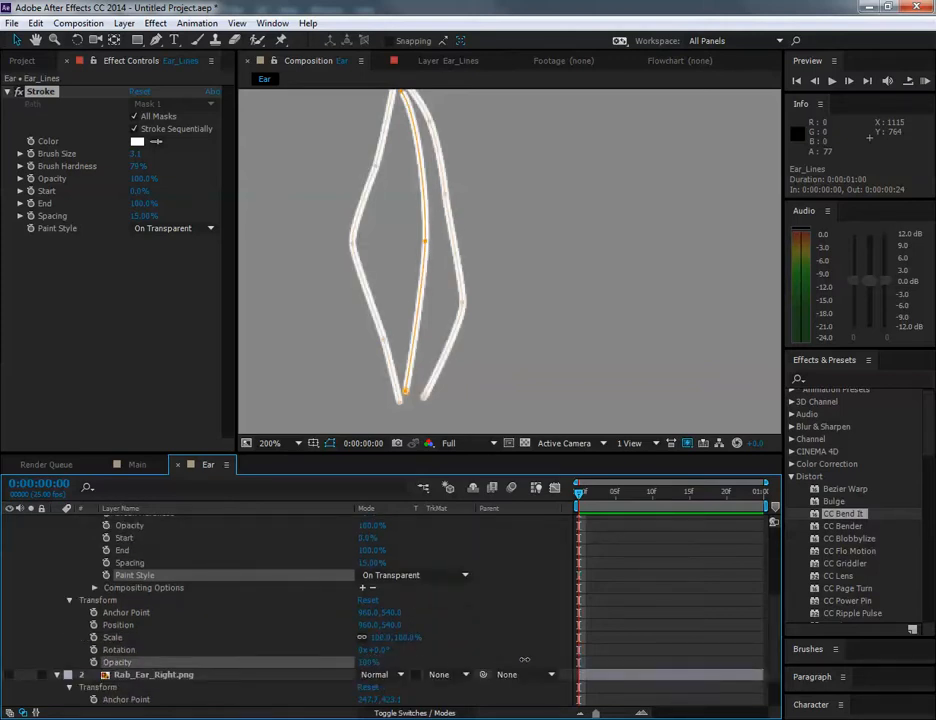
scroll(255, 570, "up", 6)
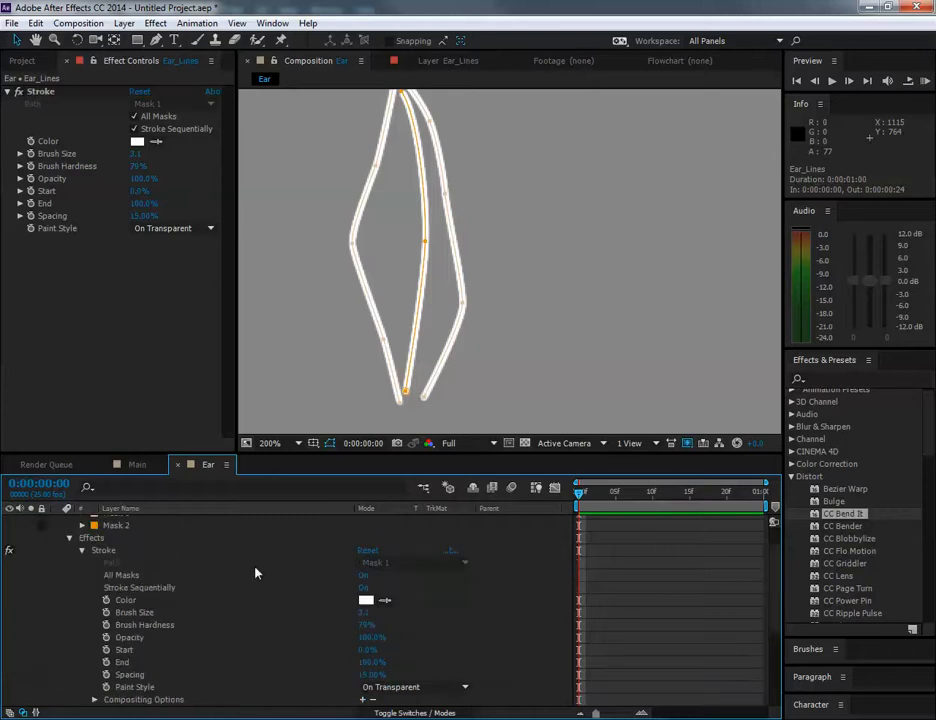
Step: Try On Original Image as the Stroke effect's paint style and return it to On Transparent
scroll(411, 641, "down", 3)
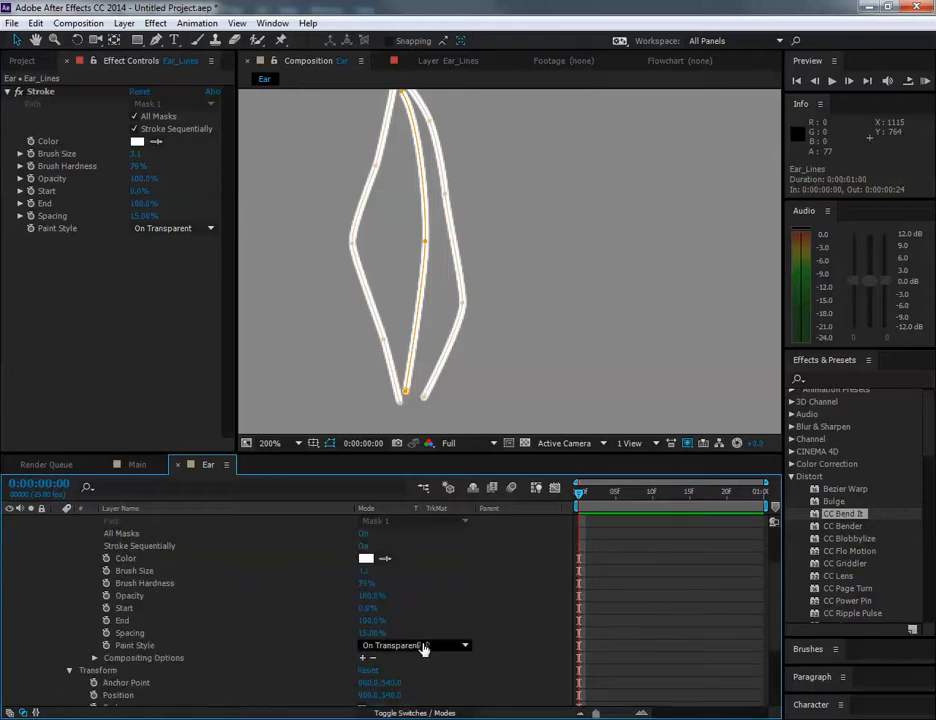
left_click(412, 645)
left_click(418, 661)
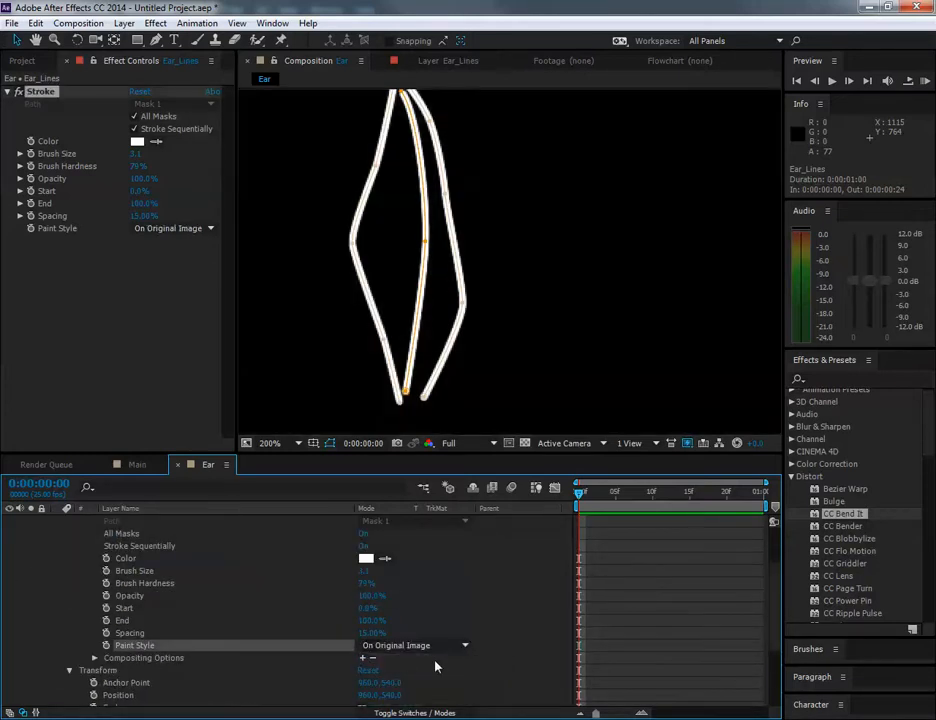
scroll(551, 245, "down", 4)
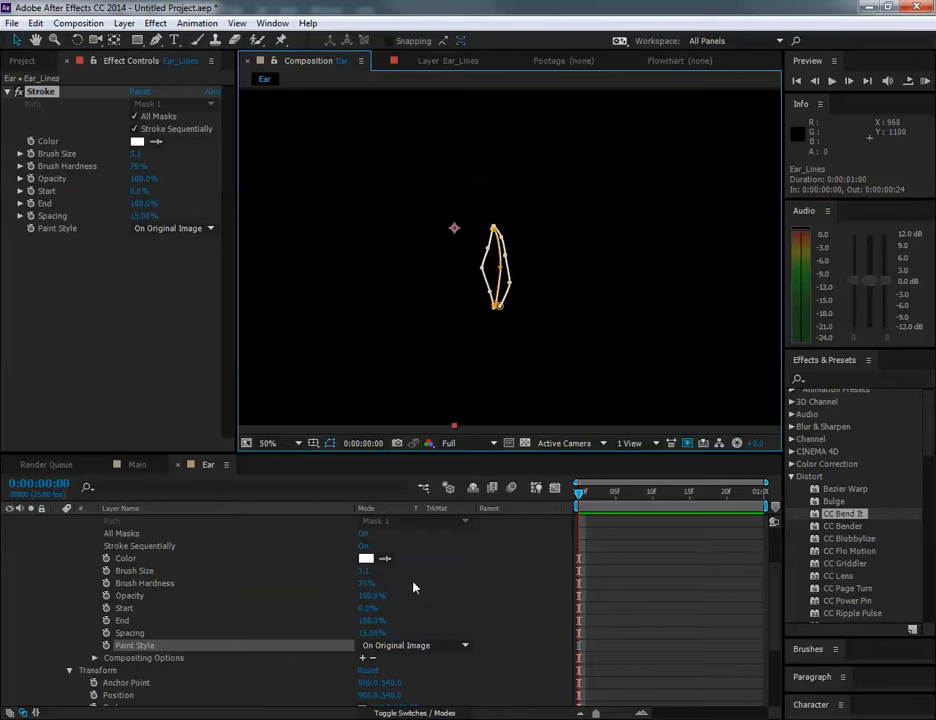
scroll(414, 590, "down", 1)
left_click(418, 608)
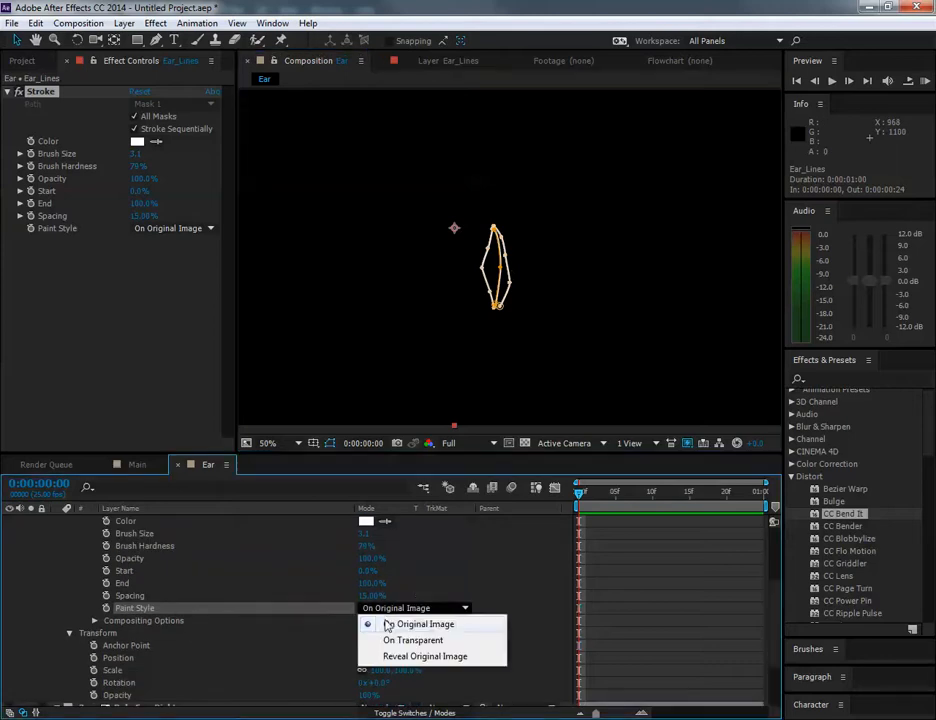
left_click(437, 640)
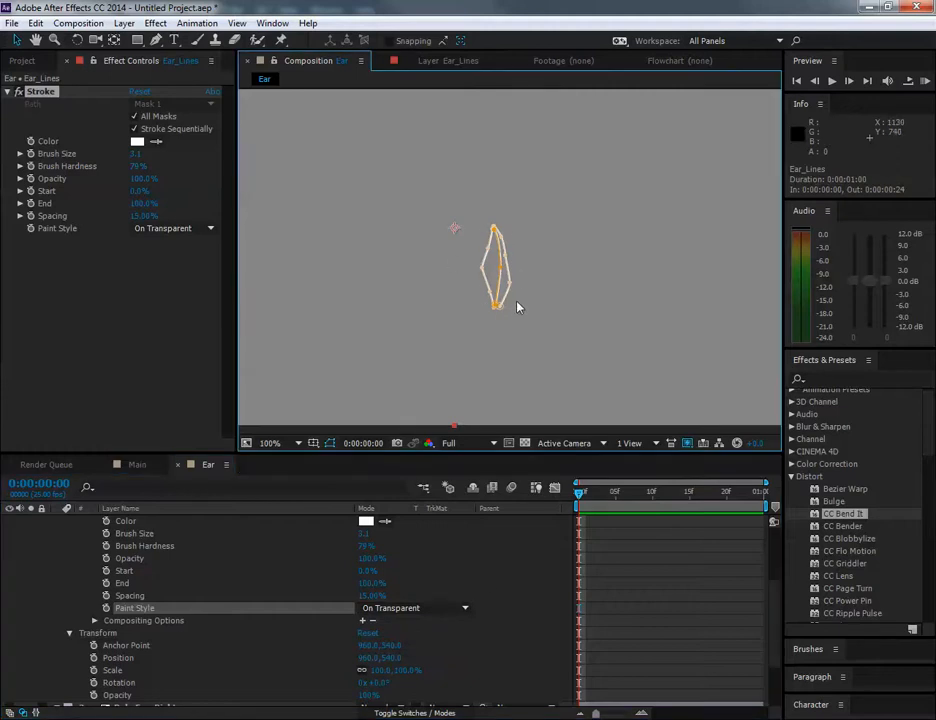
Step: Change the Stroke effect's color to black (000000)
scroll(517, 308, "up", 2)
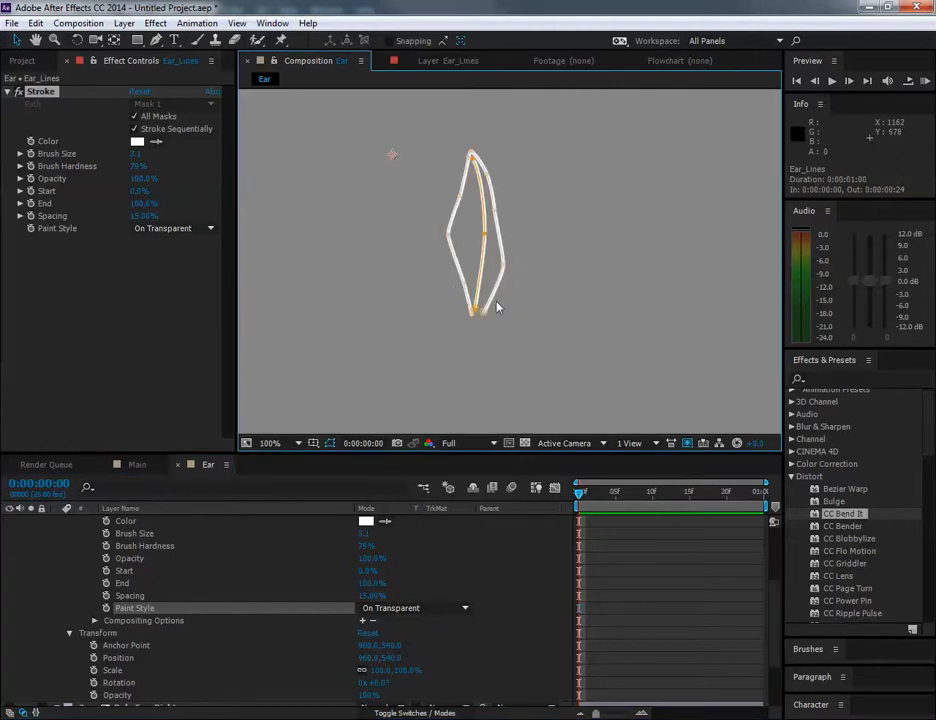
left_click(366, 521)
left_click_drag(259, 495, 138, 592)
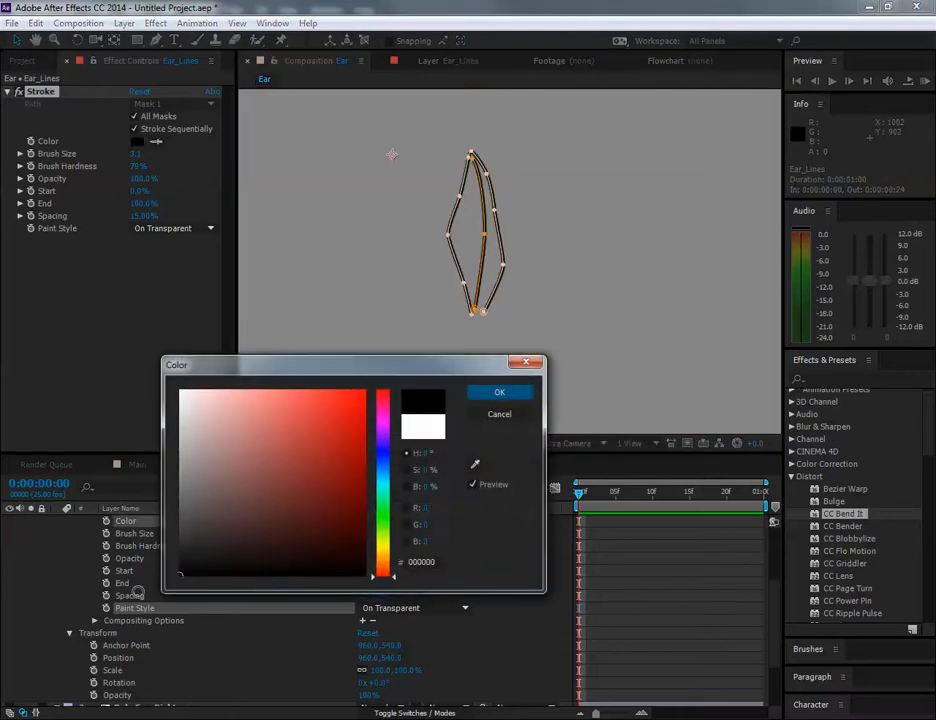
left_click(494, 391)
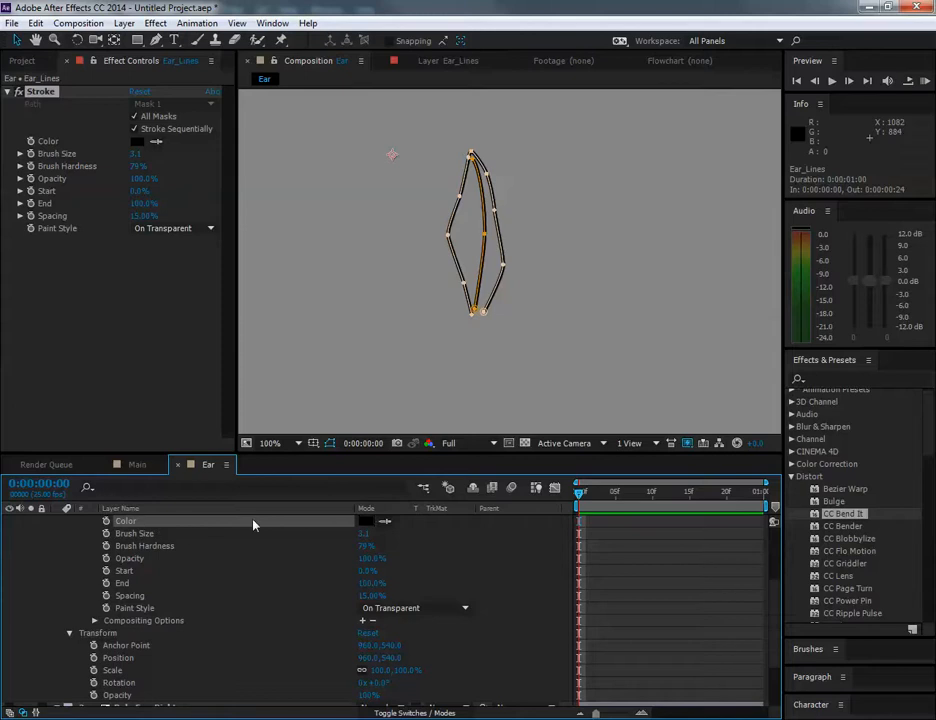
left_click(366, 521)
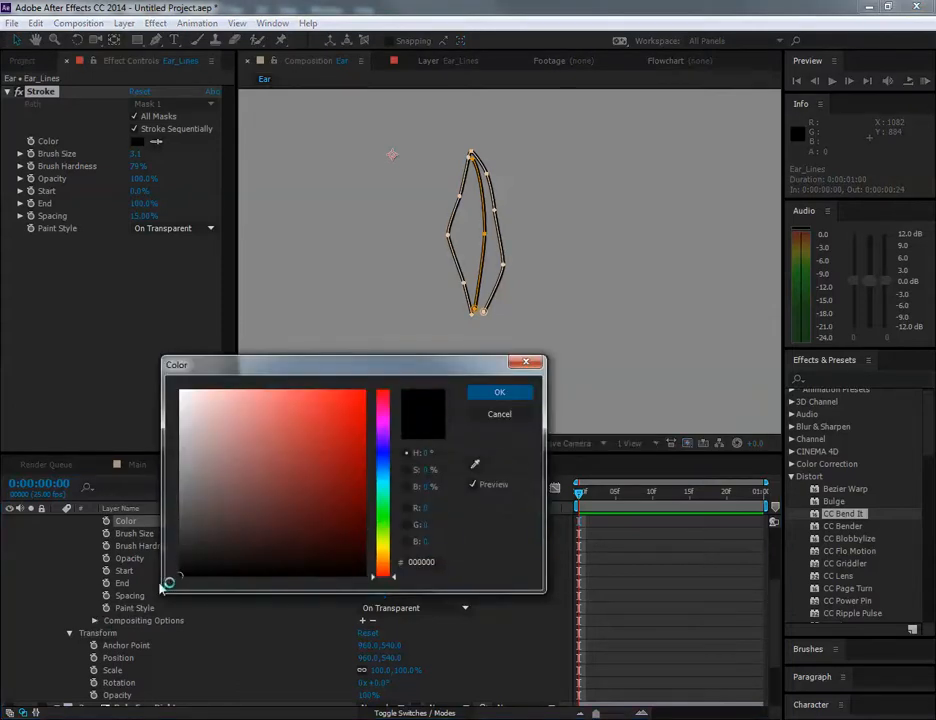
left_click(485, 396)
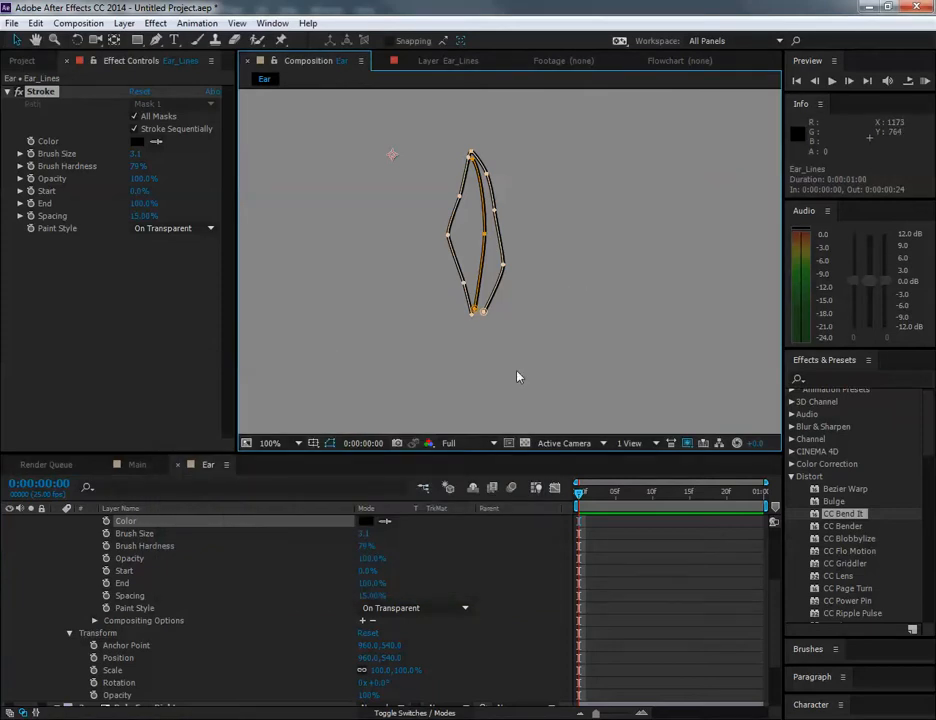
Step: Show the Rab_Ear_Right.png layer again and collapse the Ear_Lines layer's properties in the timeline
scroll(259, 638, "down", 3)
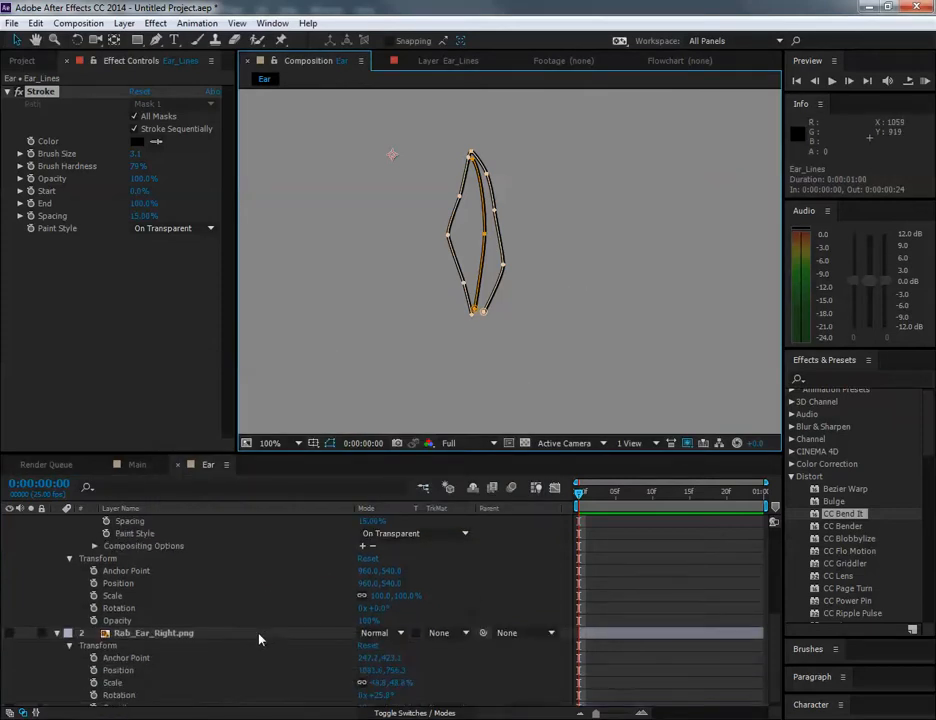
left_click(9, 633)
scroll(612, 324, "up", 2)
left_click_drag(568, 349, 646, 392)
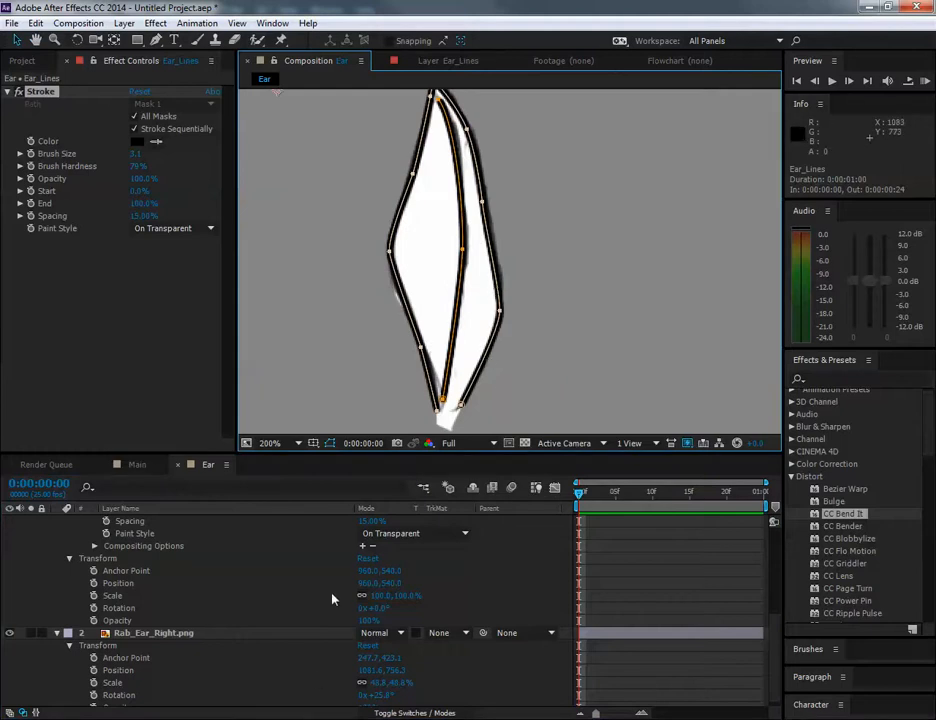
scroll(246, 618, "up", 5)
left_click(62, 522)
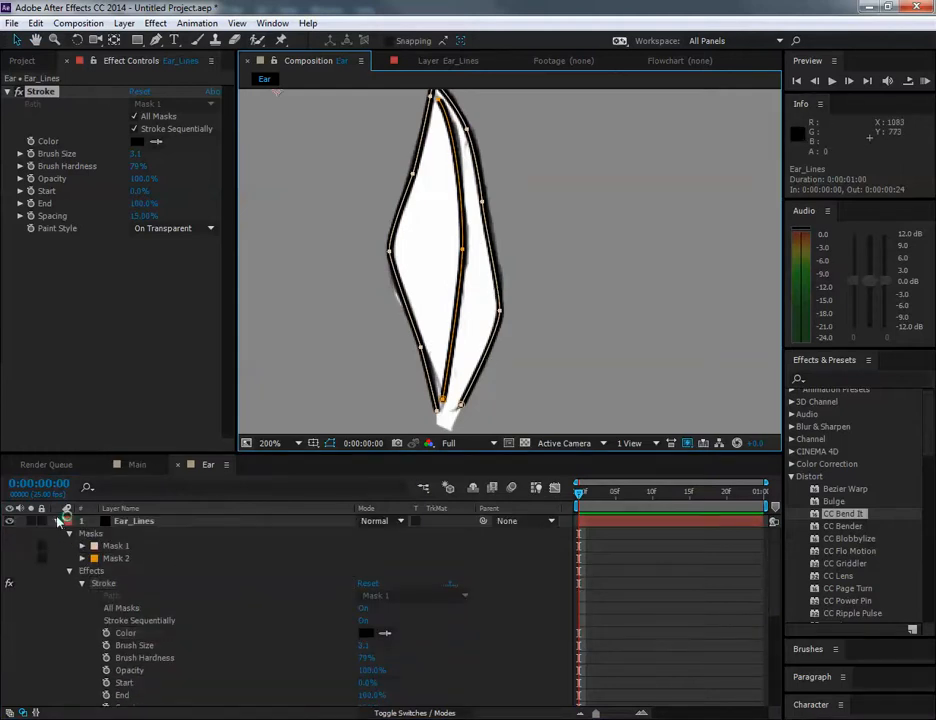
left_click(57, 521)
Step: Create a white (FFFFFF) 1920 x 1080 px solid named Ear_Back directly above the Rab_Ear_Right.png layer
left_click(175, 525)
left_click(178, 535)
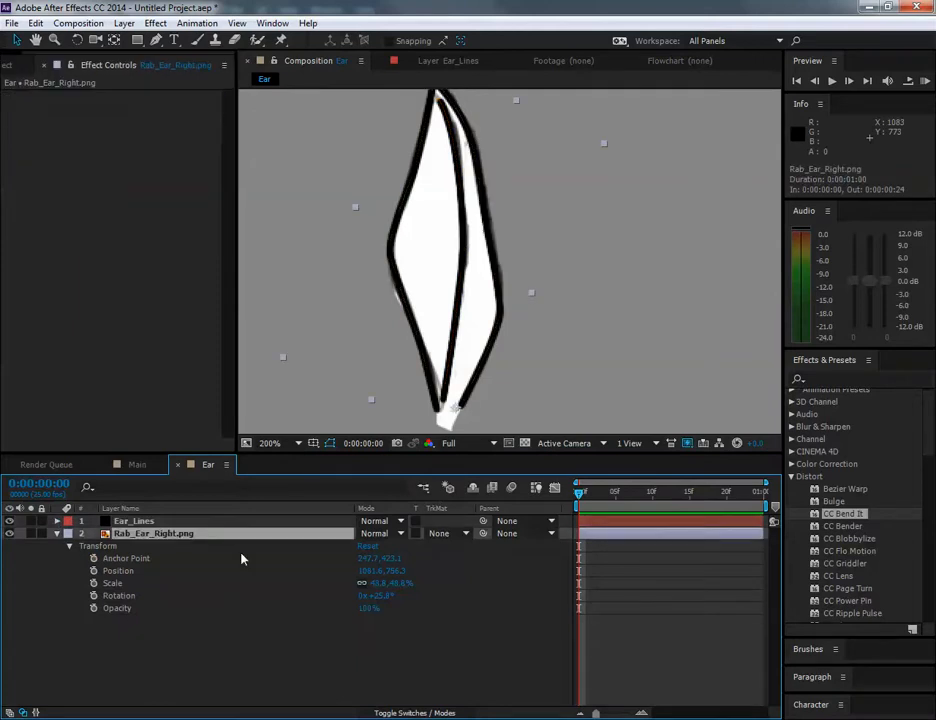
left_click(124, 23)
mouse_move(125, 40)
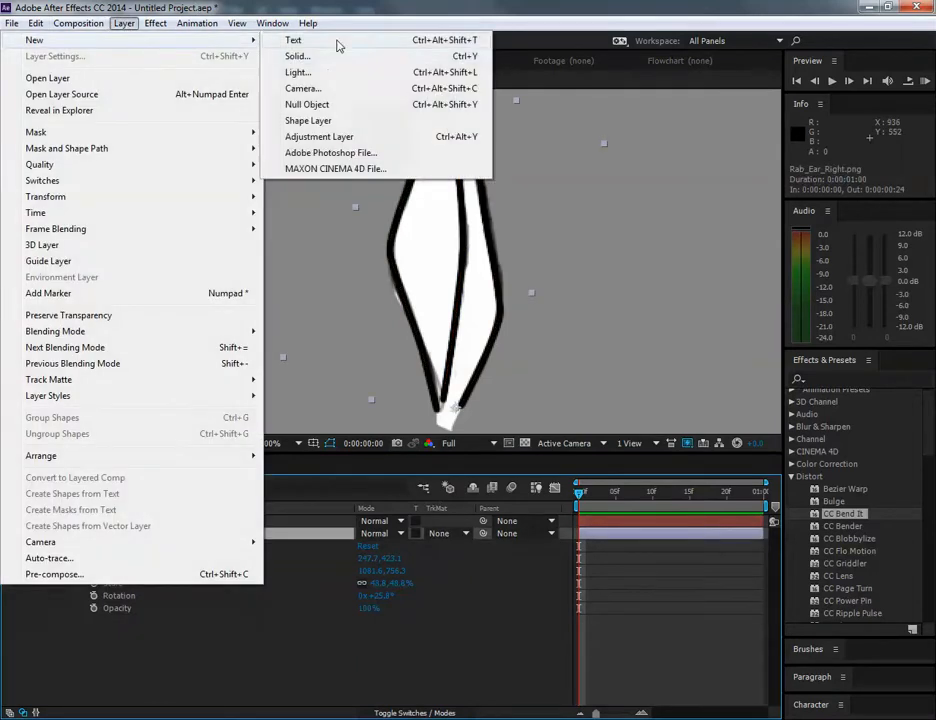
left_click(328, 56)
left_click(459, 455)
left_click_drag(276, 445, 119, 359)
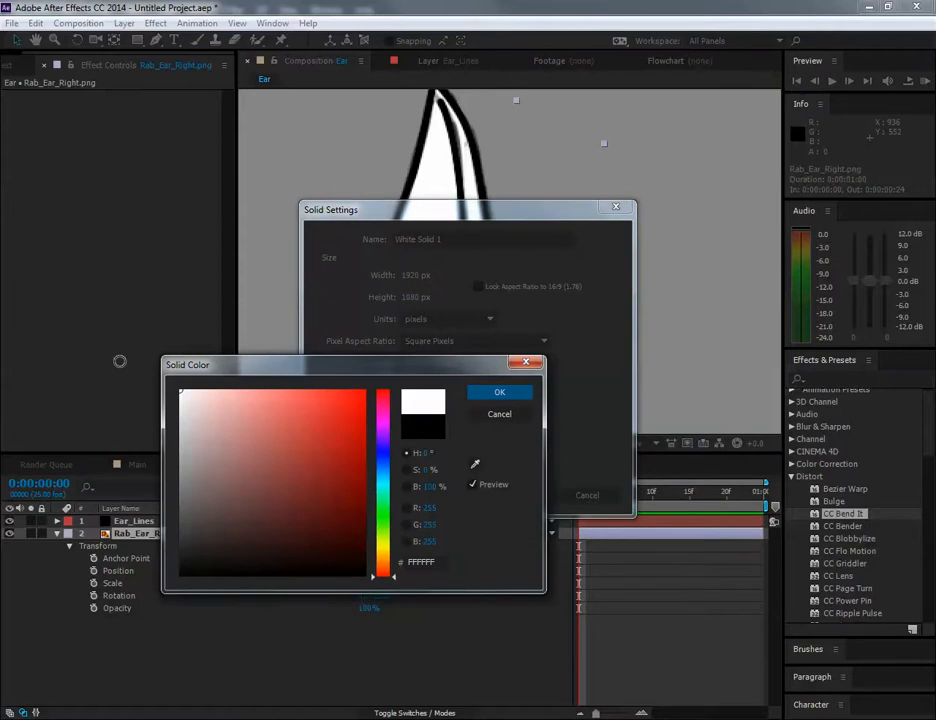
left_click(498, 391)
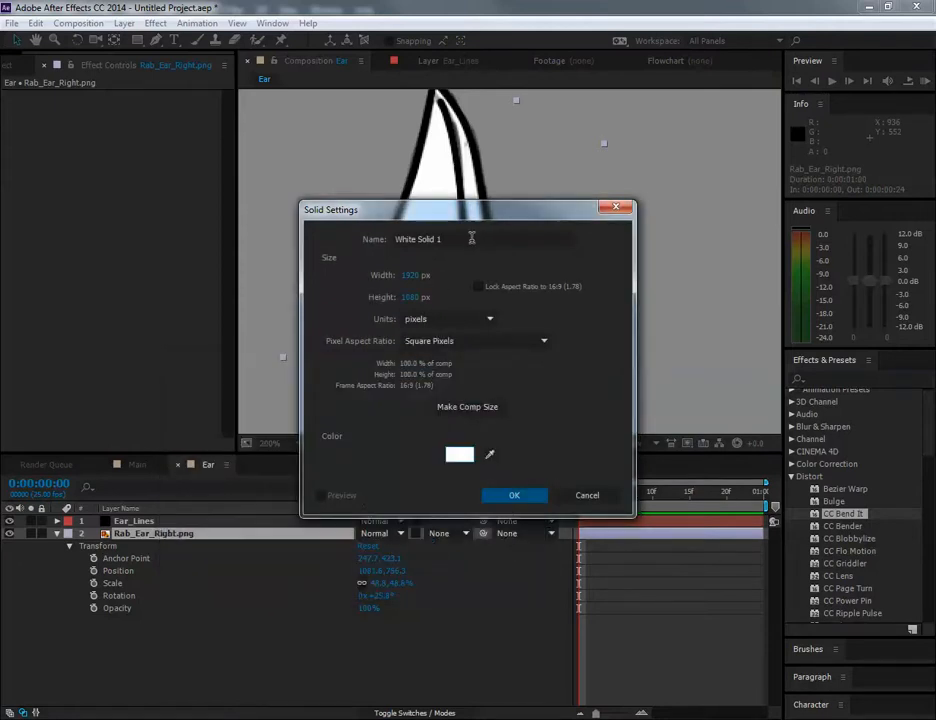
left_click(480, 240)
type("Ear_Back")
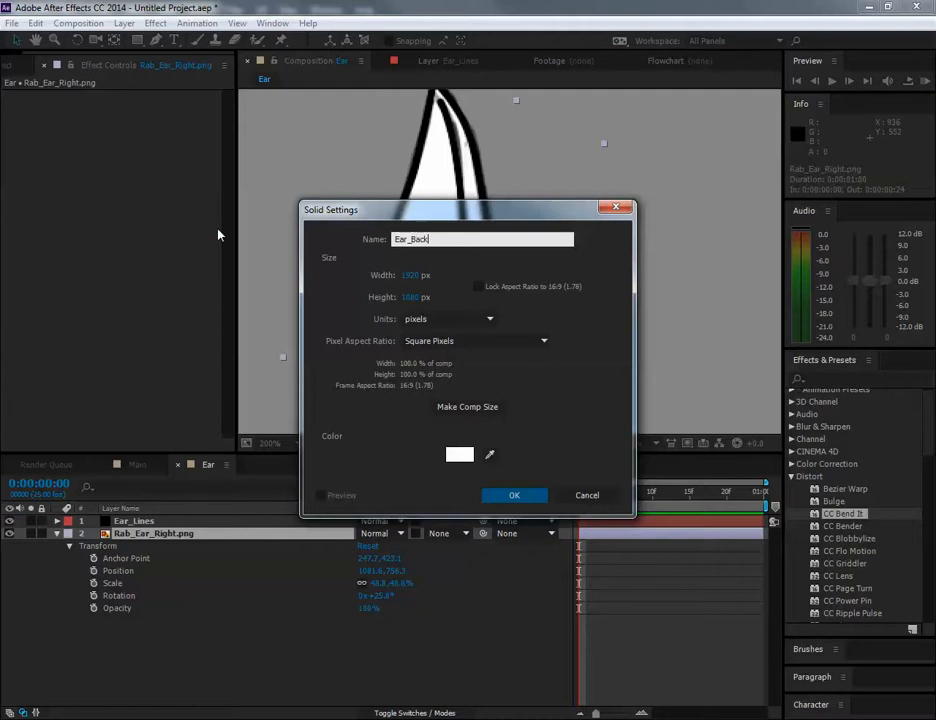
key("Return")
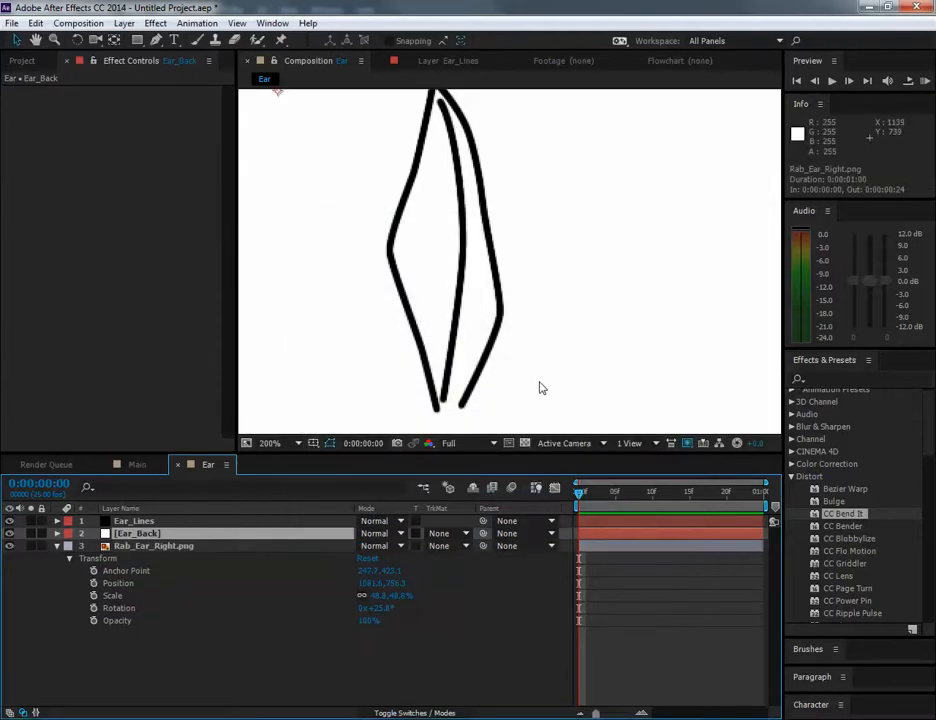
Step: Lower the Ear_Back layer's opacity to 37% and move the layer above Ear_Lines, with the Pen tool active
left_click(156, 42)
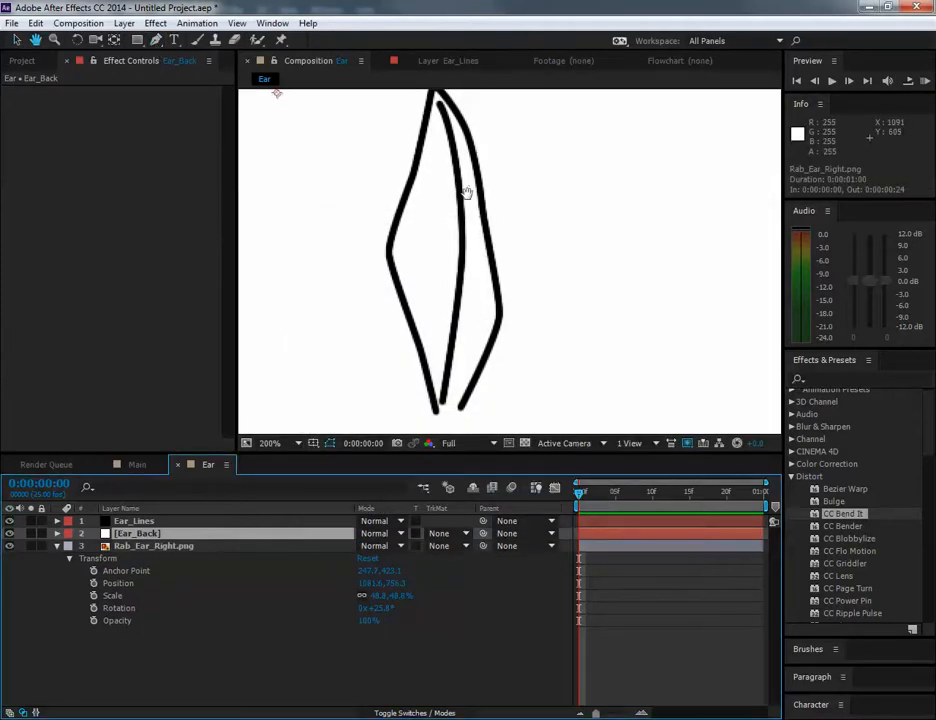
scroll(452, 358, "down", 2)
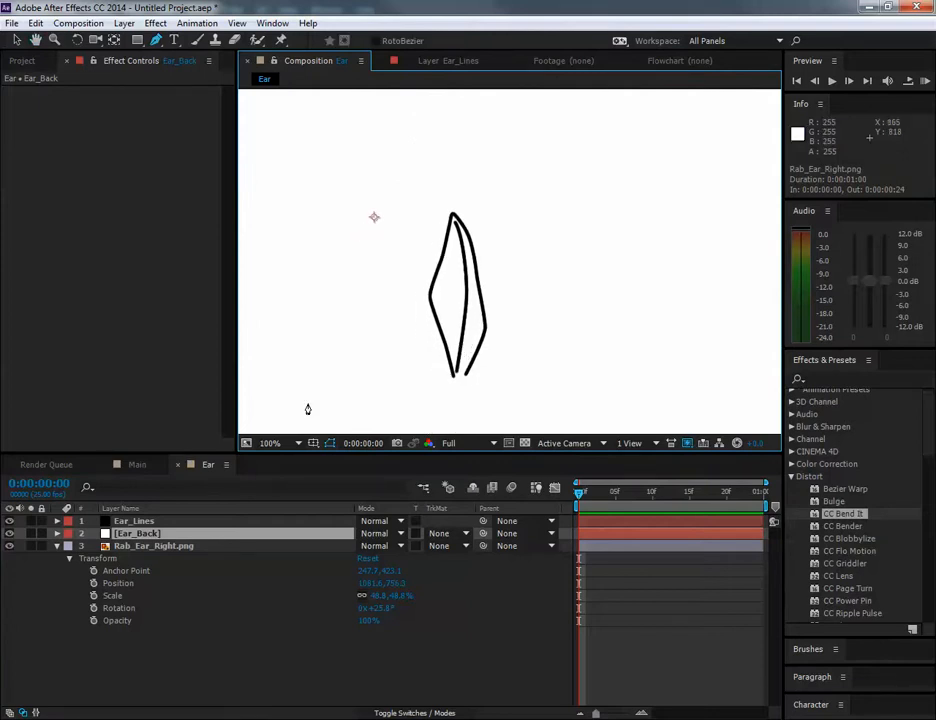
left_click(57, 534)
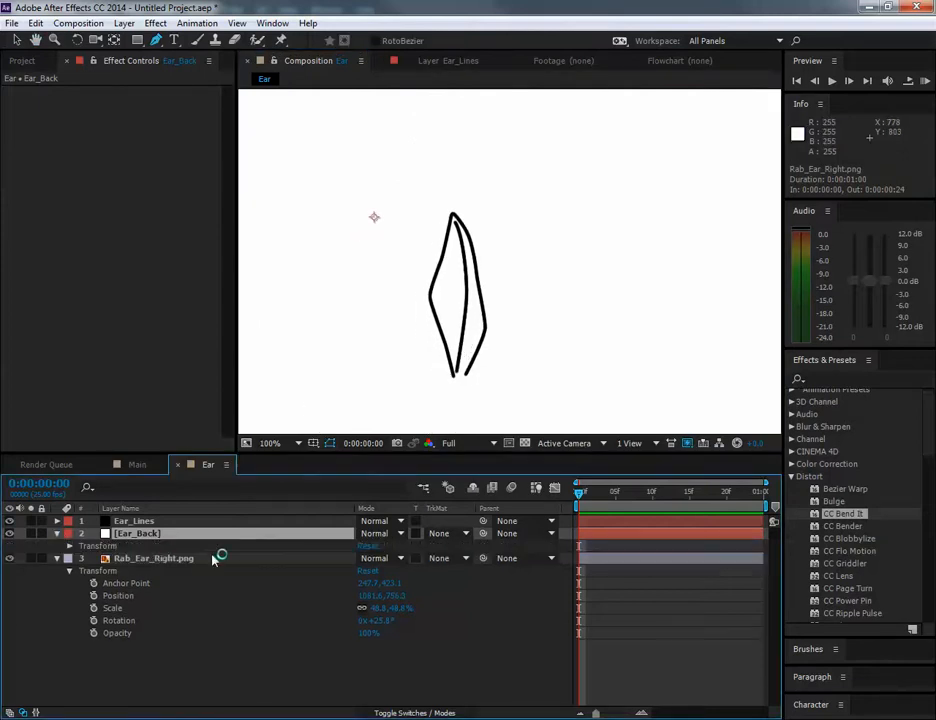
left_click(70, 547)
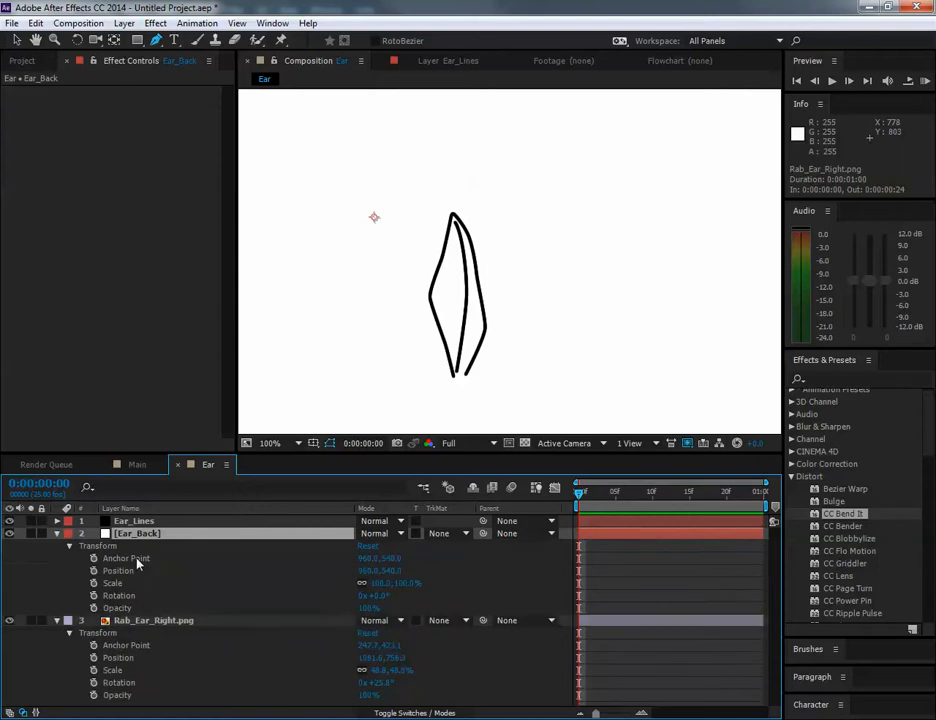
left_click_drag(368, 608, 285, 600)
left_click_drag(240, 538, 238, 516)
scroll(502, 336, "up", 2)
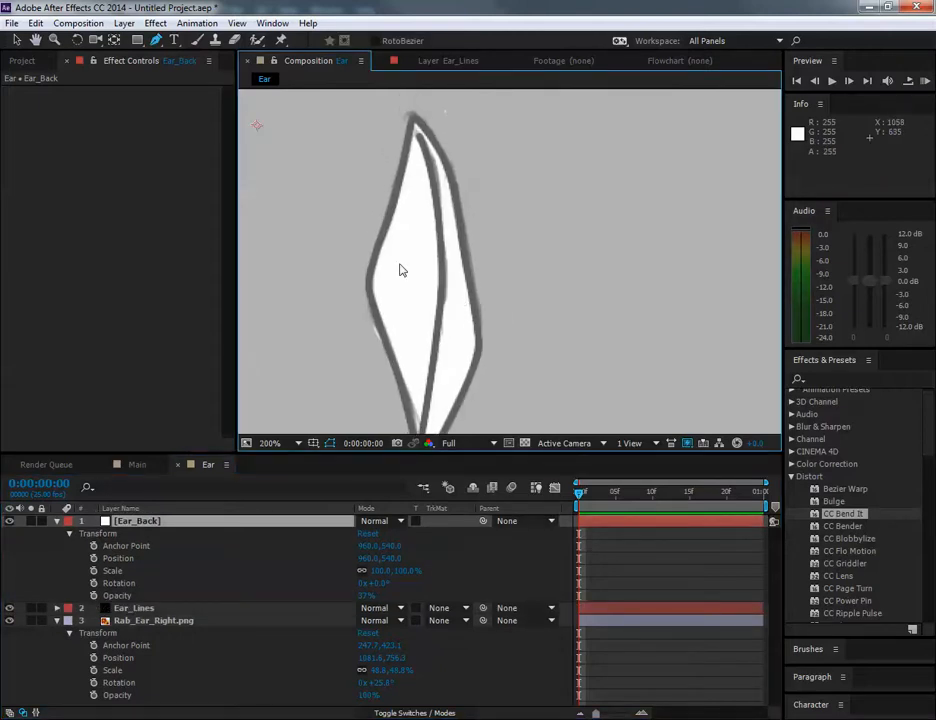
Step: Start a Pen mask on the Ear_Back layer at the ear's left bulge and trace it up the left edge toward the tip
scroll(400, 270, "up", 2)
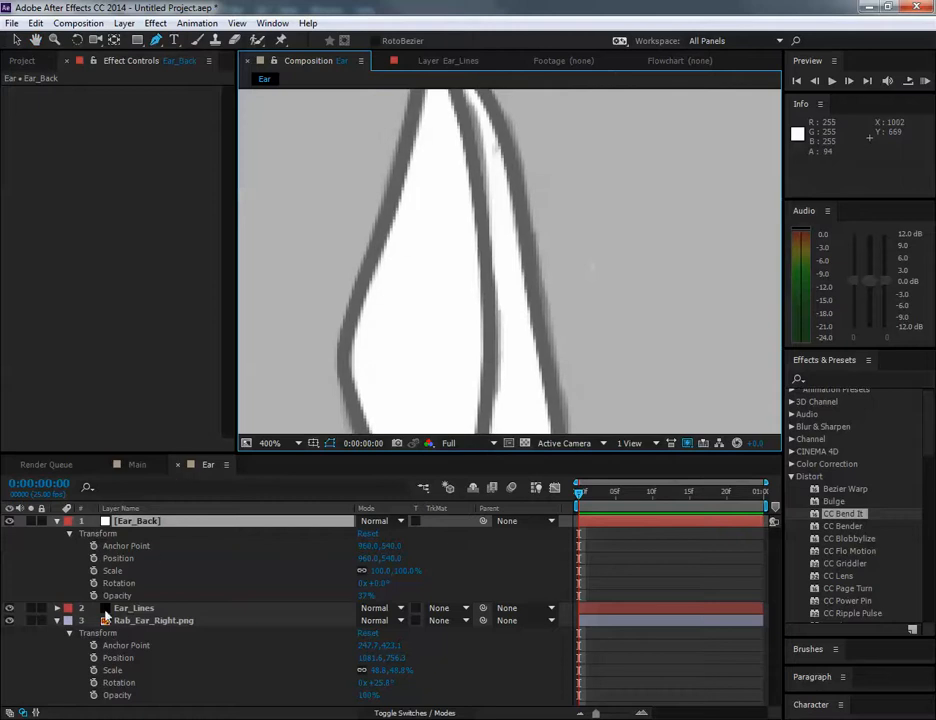
scroll(485, 200, "down", 2)
key("g")
scroll(403, 310, "up", 2)
left_click(396, 314)
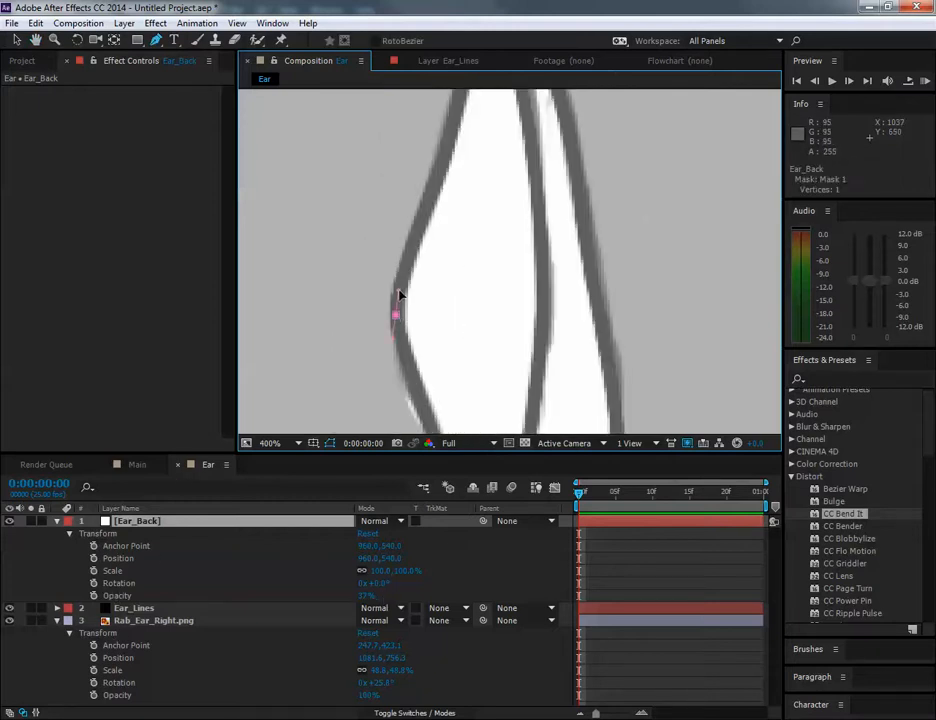
left_click_drag(474, 200, 448, 302)
left_click(439, 186)
scroll(439, 184, "up", 2)
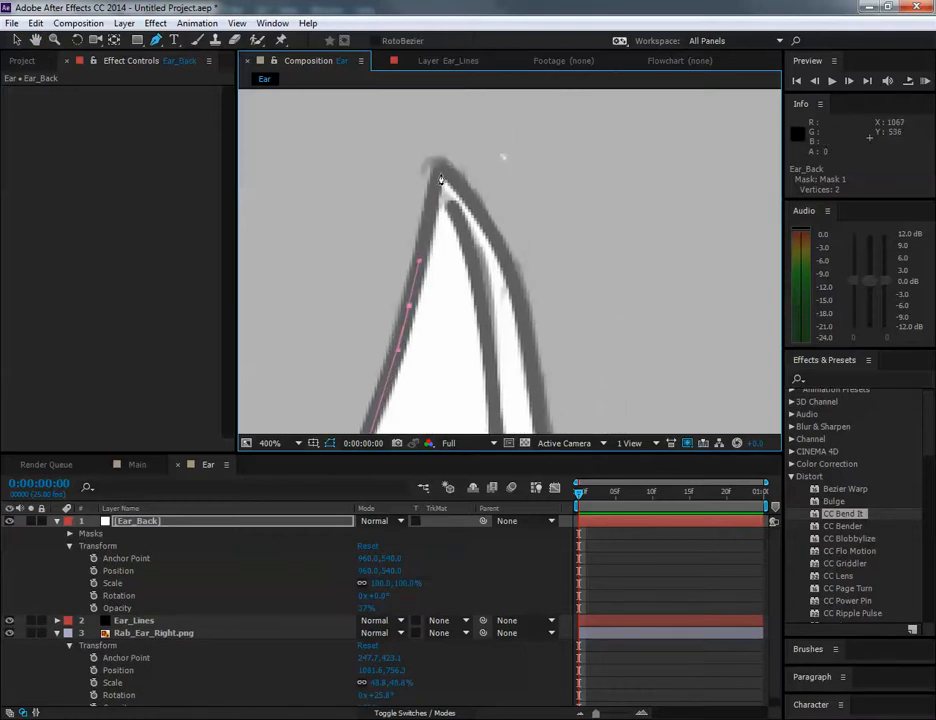
Step: Continue the Ear_Back mask down the ear's right edge, around the base and back up the left edge to close it
mouse_move(507, 260)
left_mouse_down()
mouse_move(515, 283)
mouse_move(512, 254)
mouse_move(516, 262)
left_mouse_up()
scroll(520, 300, "down", 5)
scroll(543, 265, "down", 1)
mouse_move(538, 306)
left_mouse_down()
mouse_move(528, 270)
mouse_move(528, 307)
left_mouse_up()
key("ctrl+z")
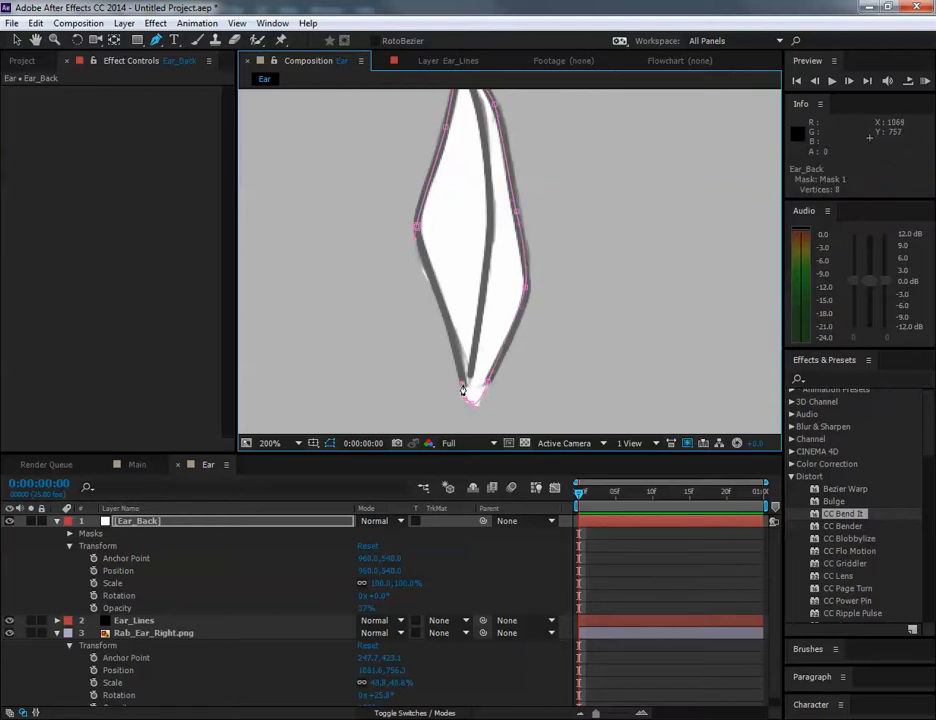
left_click_drag(430, 277, 429, 271)
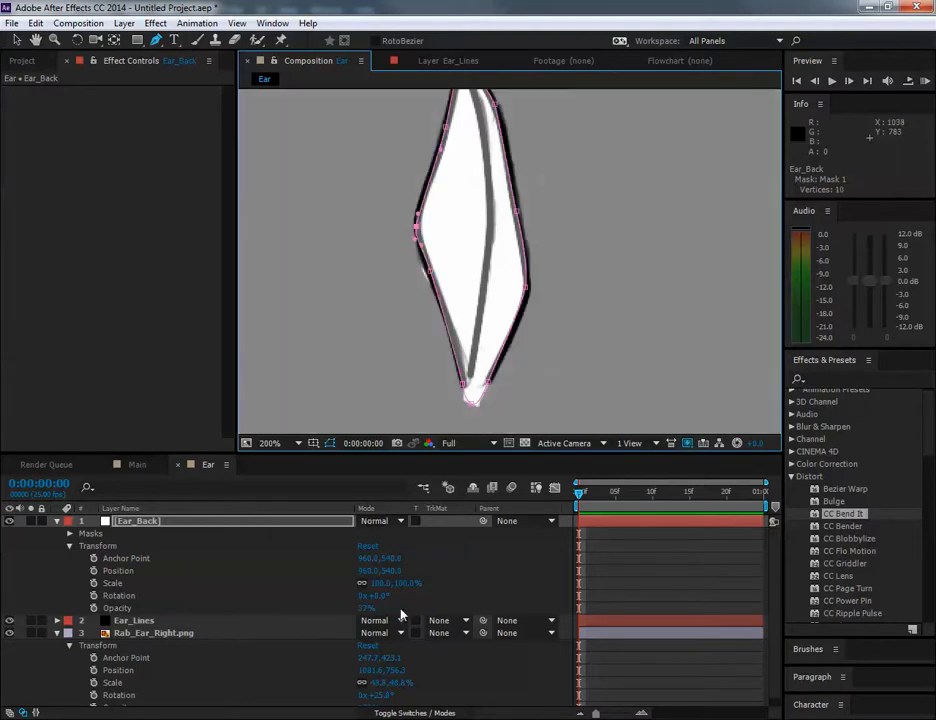
Step: Raise the Ear_Back layer's opacity to 100%, collapse its properties and move the layer below Ear_Lines
left_click_drag(365, 612, 645, 617)
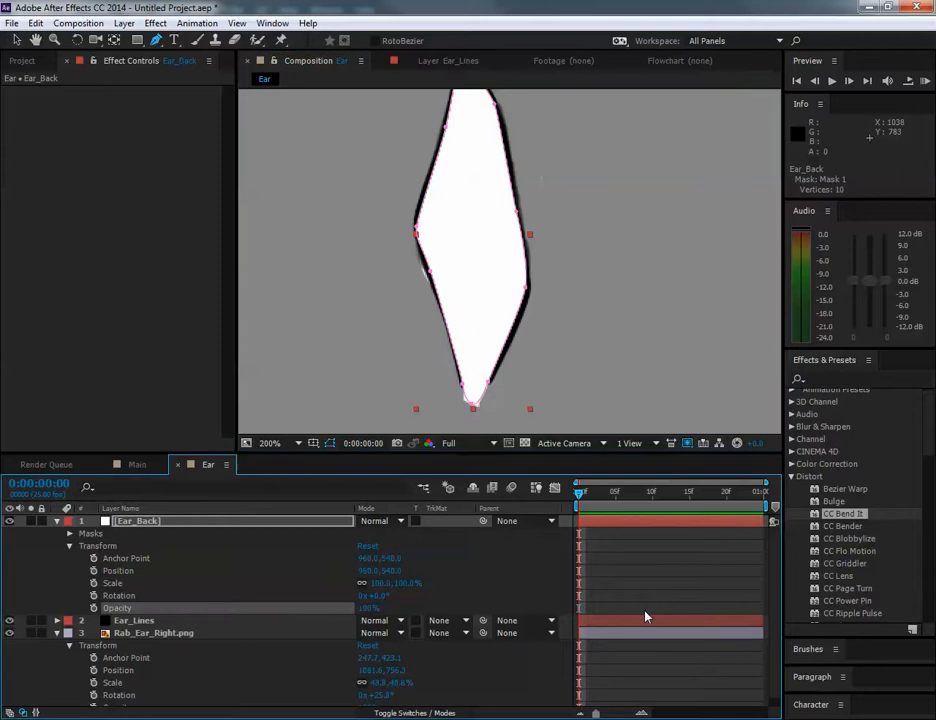
left_click(57, 521)
left_click_drag(137, 521, 147, 545)
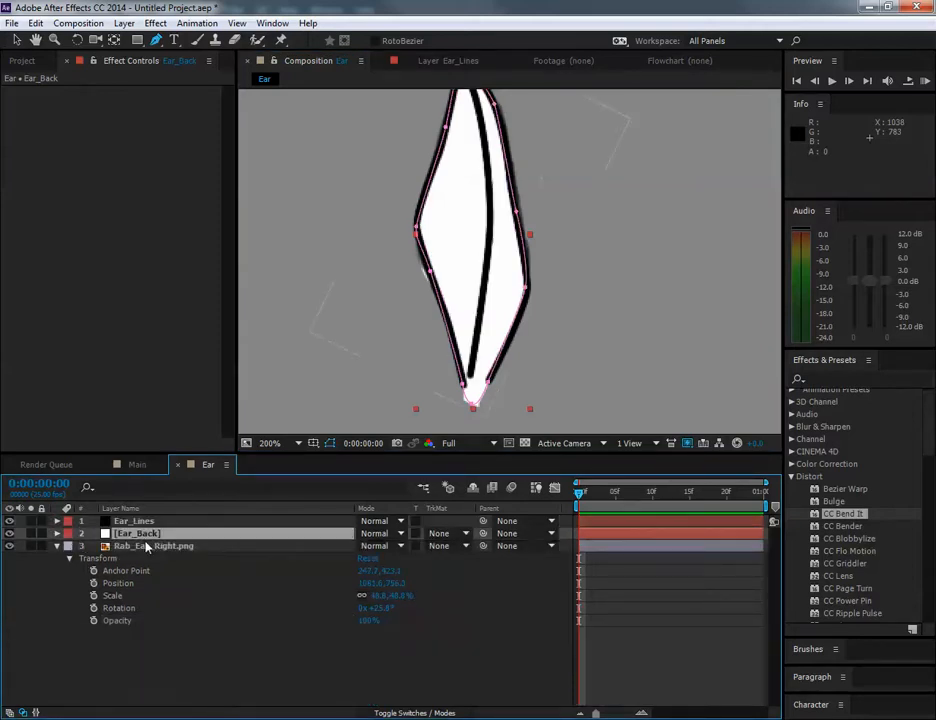
Step: Hide and show the Ear_Back and Ear_Lines layers to compare the rebuilt ear with the original drawing
left_click(9, 534)
left_click(9, 522)
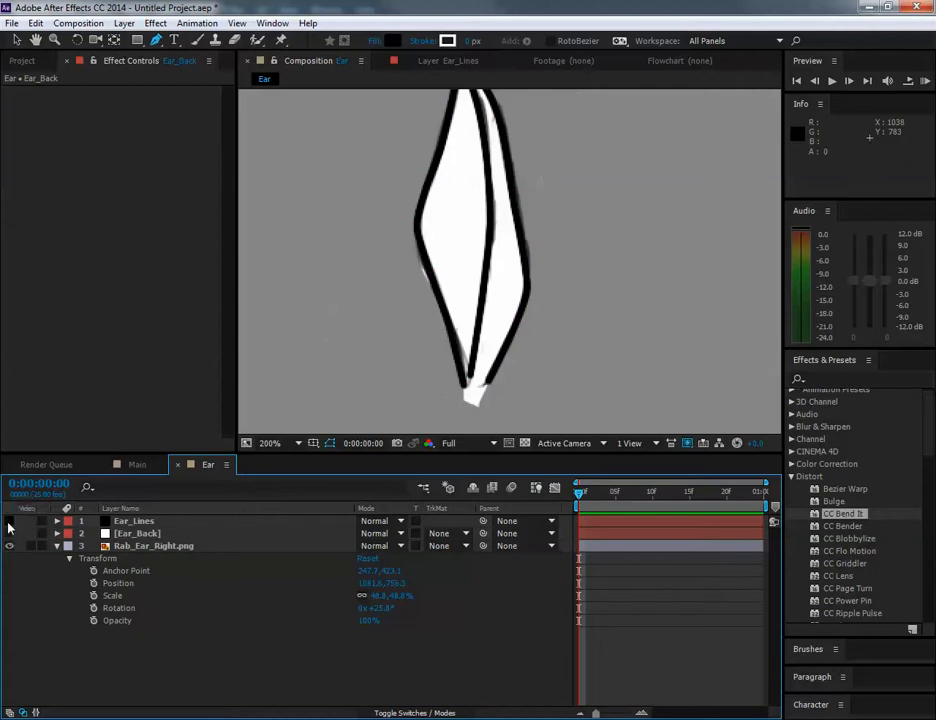
left_click(9, 522)
left_click(9, 534)
Step: Place Rab_Ear_Right.png on top of the layer stack, toggle its visibility for comparison, and delete the layer
left_click_drag(155, 546, 242, 532)
scroll(543, 358, "down", 2)
left_click(9, 522)
left_click(9, 522)
left_click(9, 522)
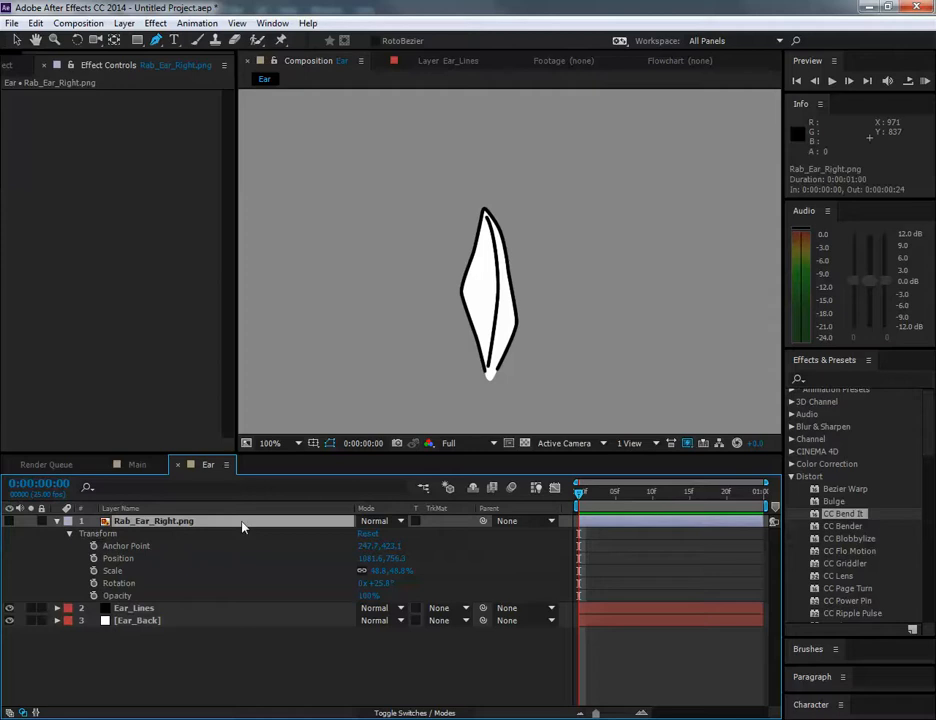
key("Delete")
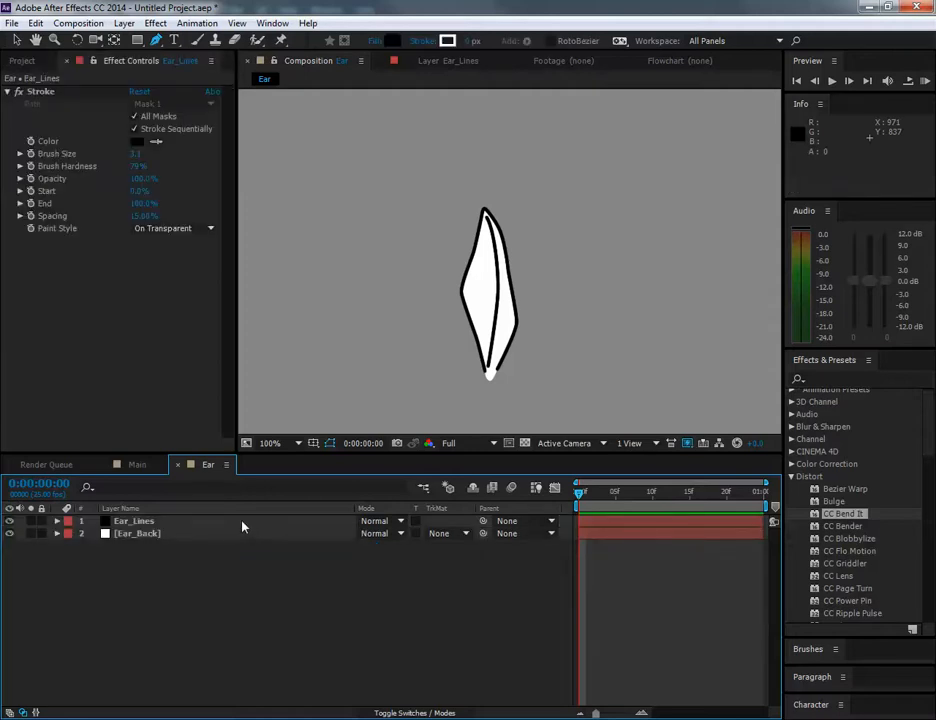
left_click(176, 533)
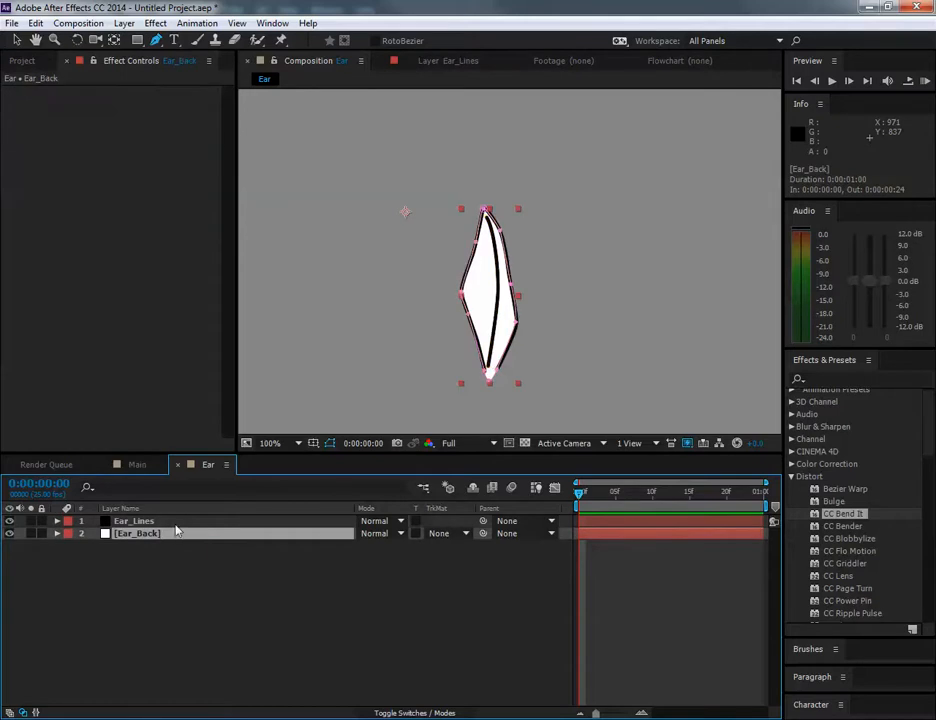
left_click(563, 521)
mouse_move(581, 494)
left_mouse_down()
mouse_move(716, 497)
mouse_move(568, 507)
left_mouse_up()
left_click(201, 534)
left_click(203, 524)
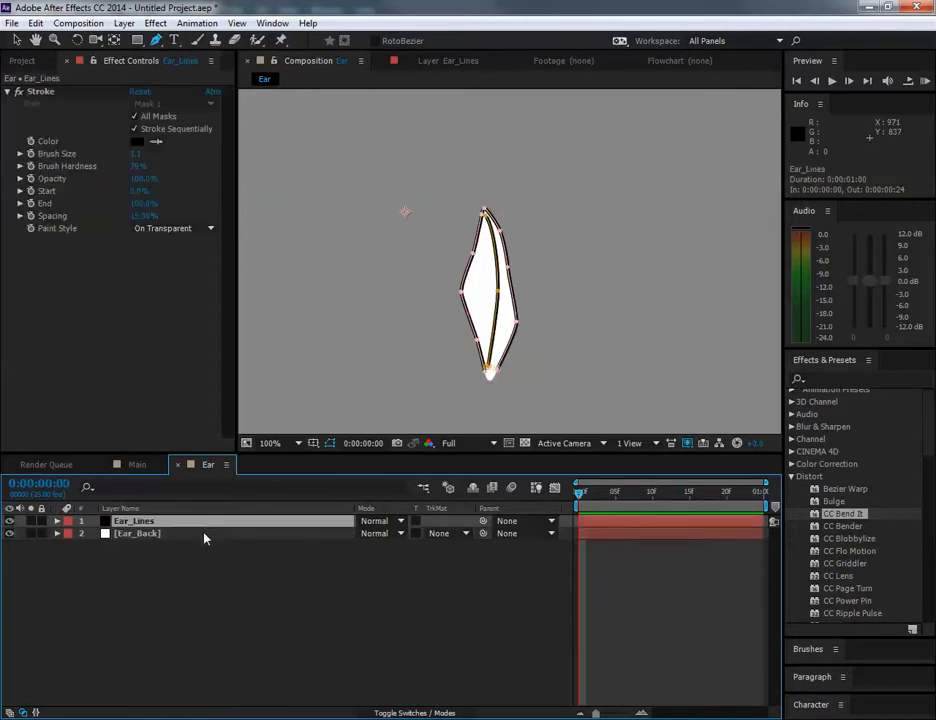
Step: Set Mask Path keyframes for Mask 1 and Mask 2 of the Ear_Lines layer at 0:00:00:12
left_click(202, 535, "shift")
left_click(57, 534)
scroll(428, 567, "up", 5)
left_click_drag(615, 503, 652, 517)
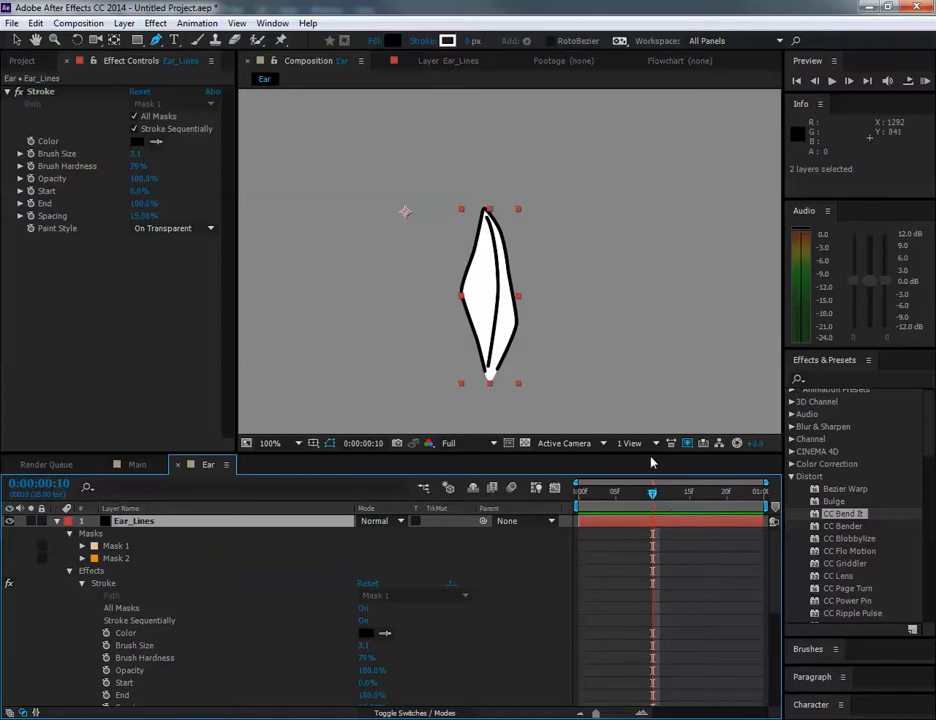
left_click_drag(652, 494, 667, 494)
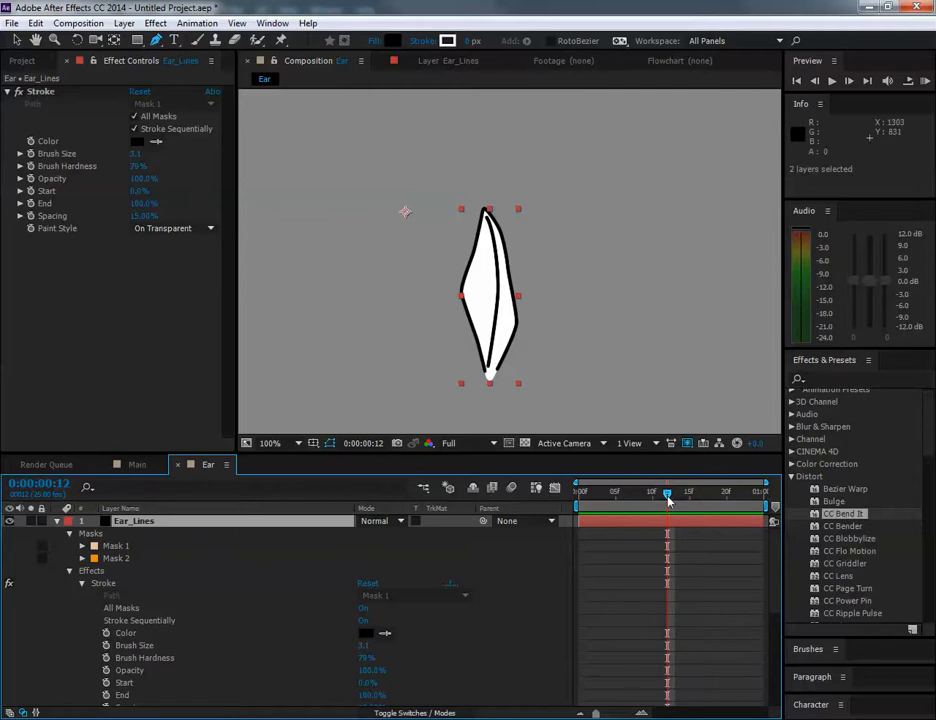
mouse_move(667, 494)
left_mouse_down()
mouse_move(782, 507)
mouse_move(668, 500)
left_mouse_up()
left_click_drag(664, 497, 671, 498)
left_click(135, 545)
left_click(138, 561, "shift")
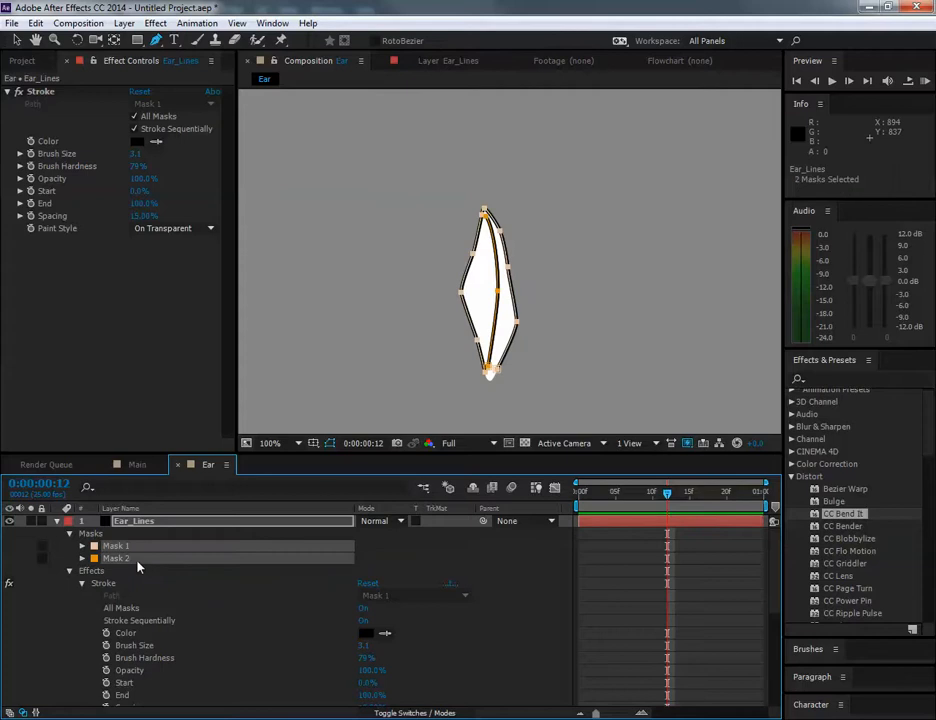
left_click(83, 559)
key("alt+m")
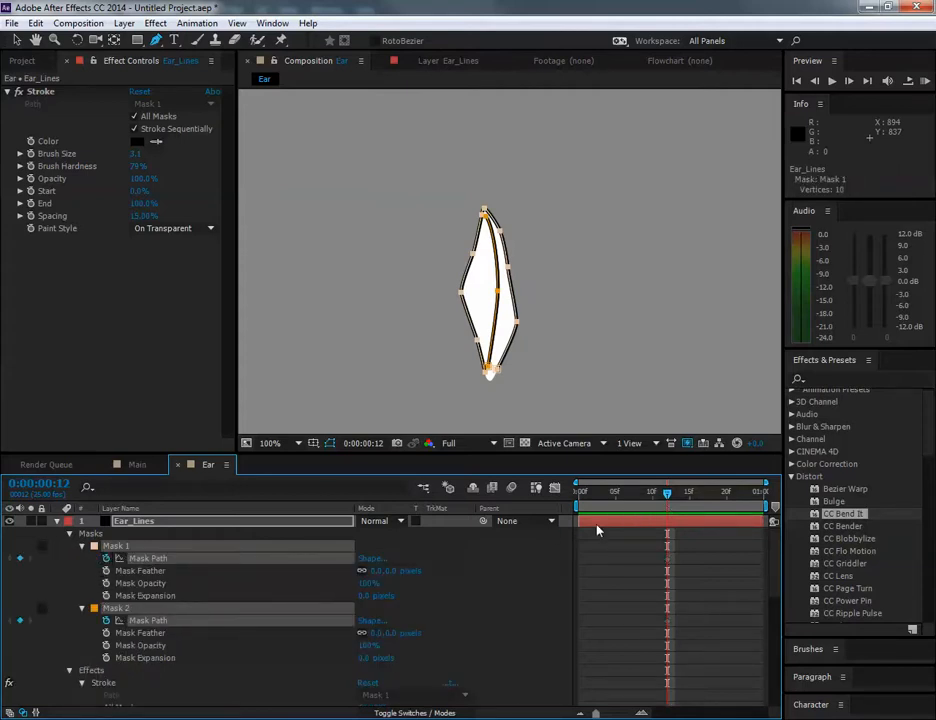
left_click_drag(666, 496, 768, 498)
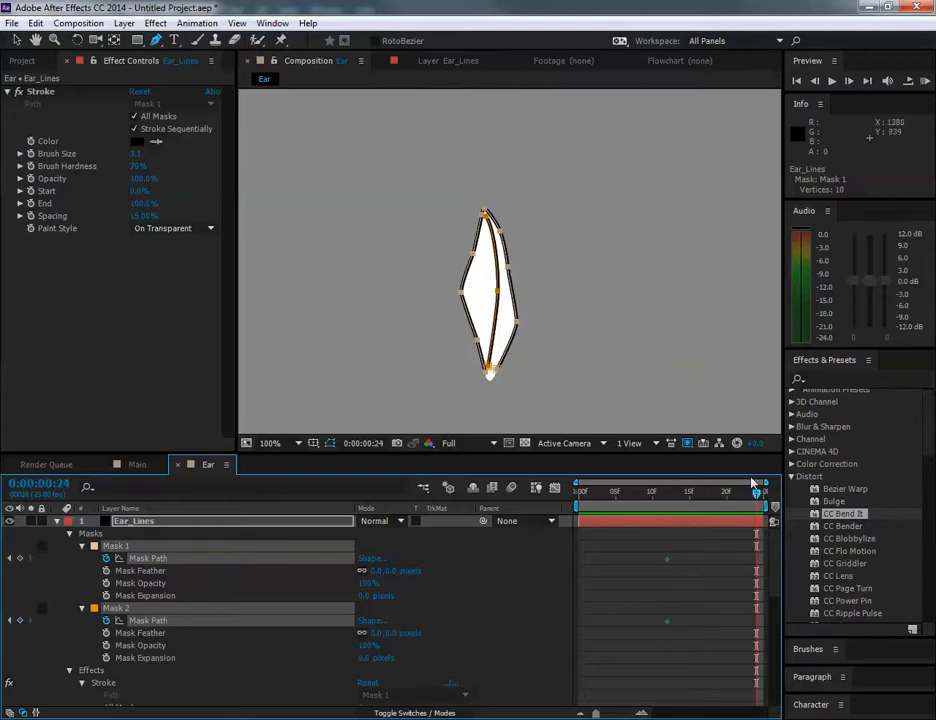
key("Home")
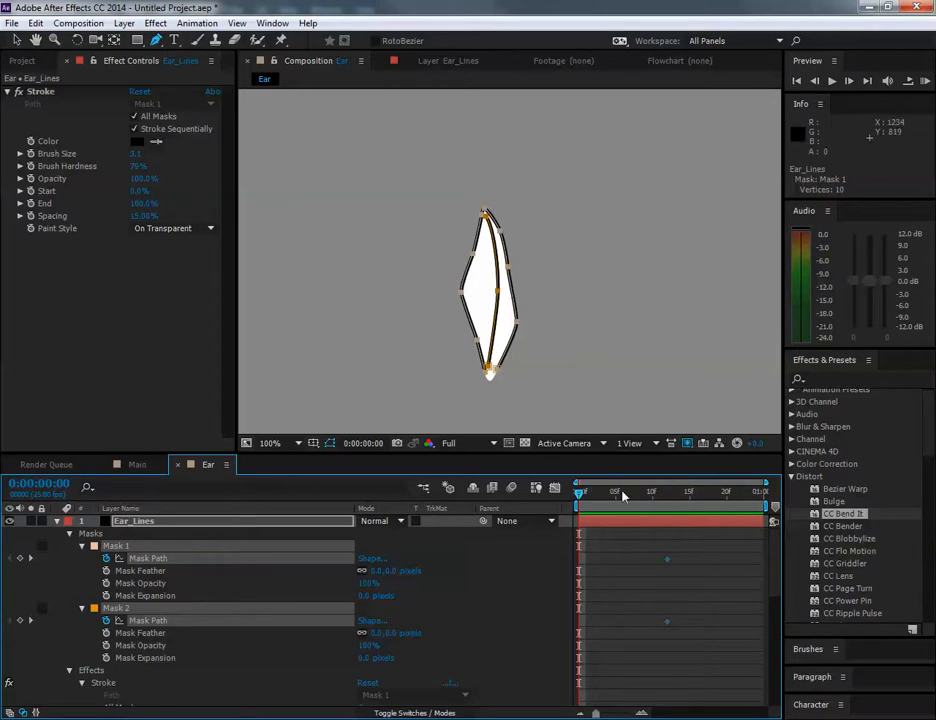
left_click_drag(585, 494, 806, 502)
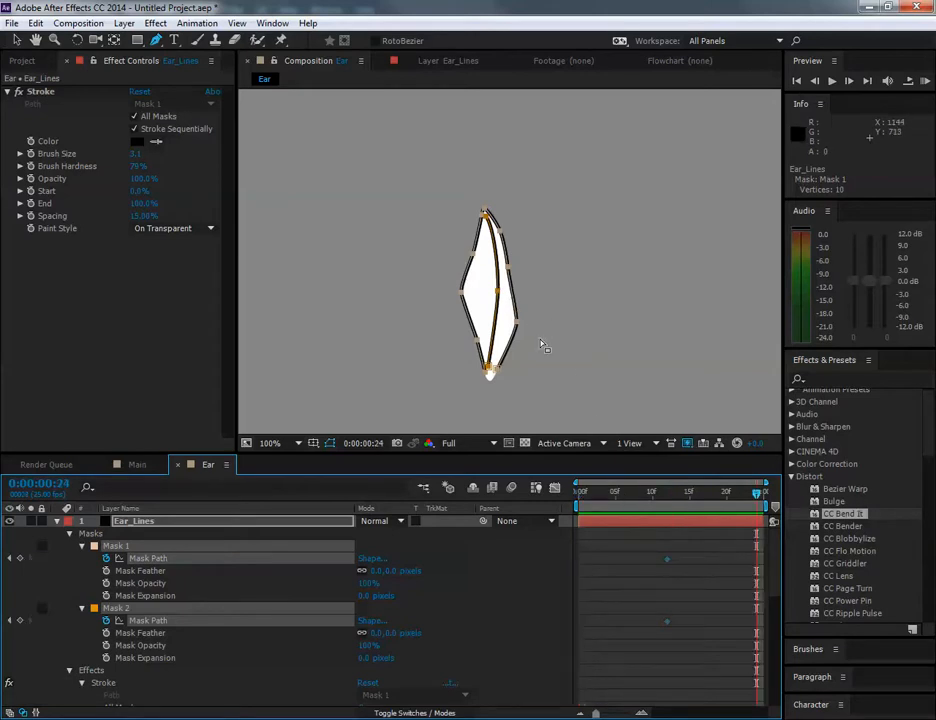
Step: At 0:00:00:00, reshape Mask 2 so the ear's inner line bows out to the right edge, adjusting its middle point, handles and end points
left_click_drag(757, 493, 481, 493)
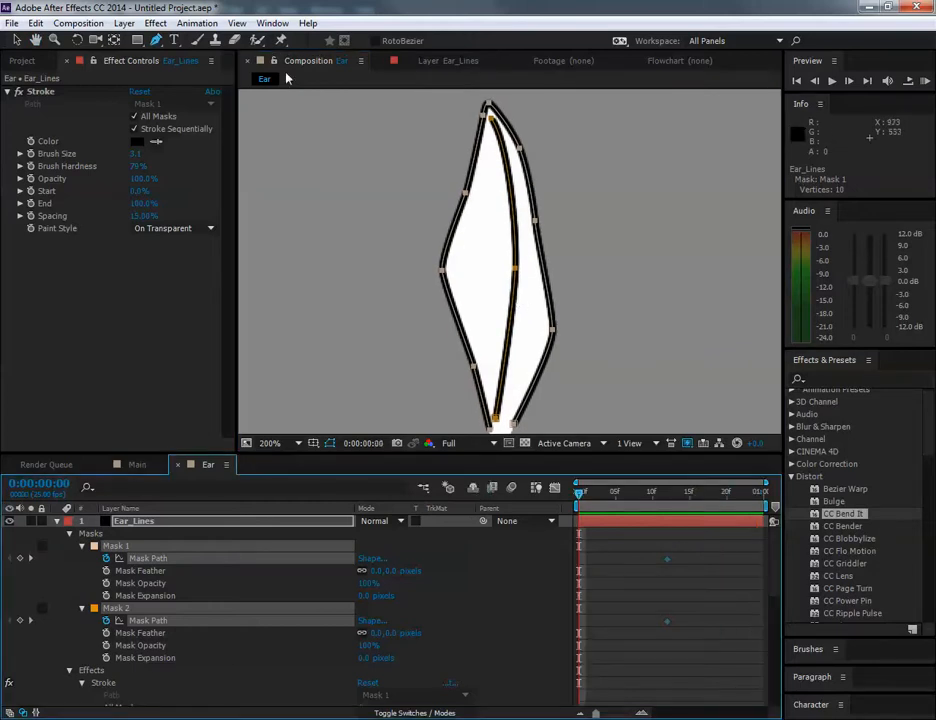
left_click(16, 40)
left_click(326, 108)
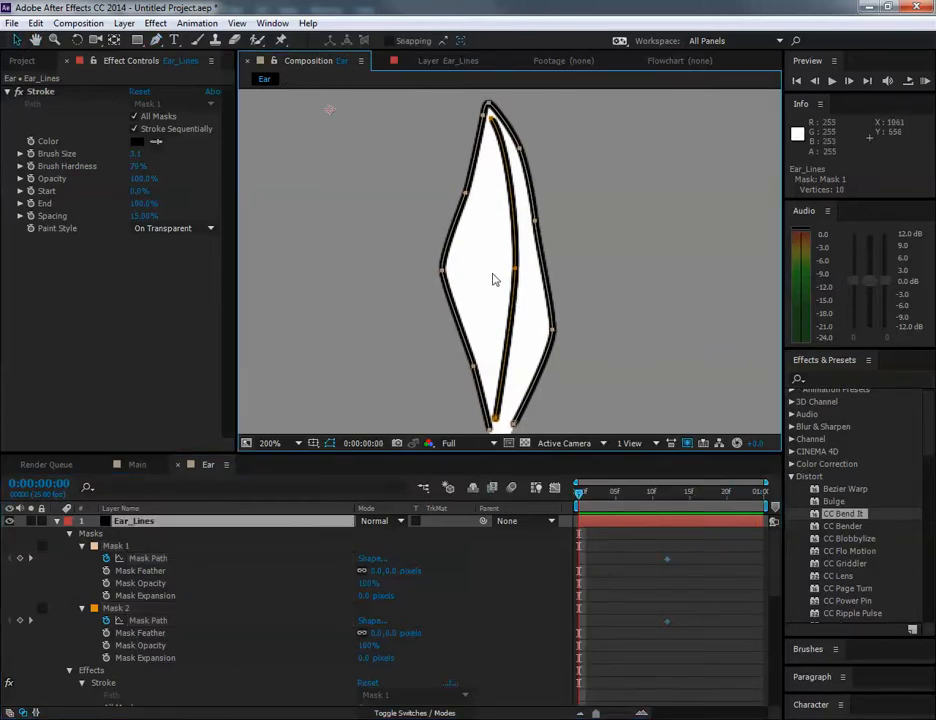
left_click_drag(519, 276, 543, 270)
left_click_drag(541, 315, 538, 353)
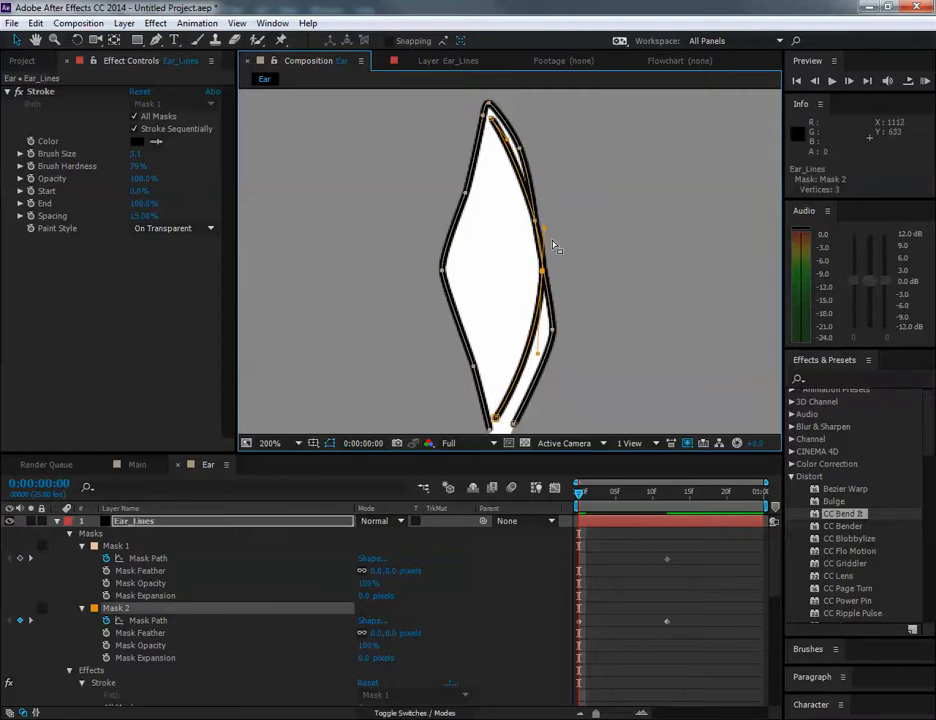
left_click_drag(549, 236, 541, 184)
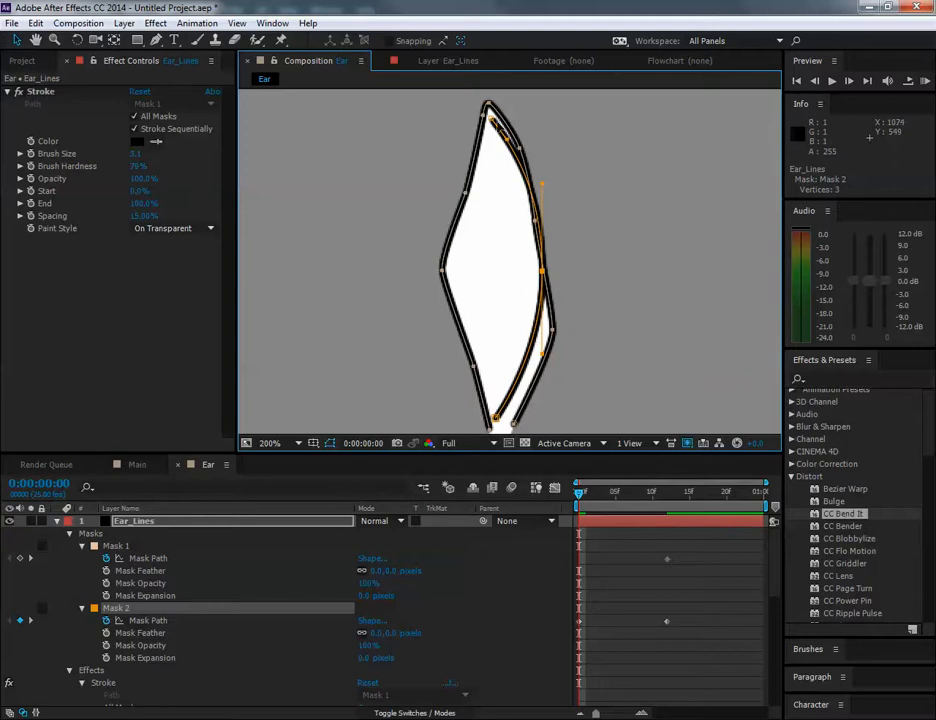
left_click_drag(493, 121, 500, 121)
left_click_drag(496, 418, 505, 421)
Step: At 0:00:00:00, pull Mask 1's right-edge points and handles inward so the outline follows the Mask 2 line
left_click(516, 425)
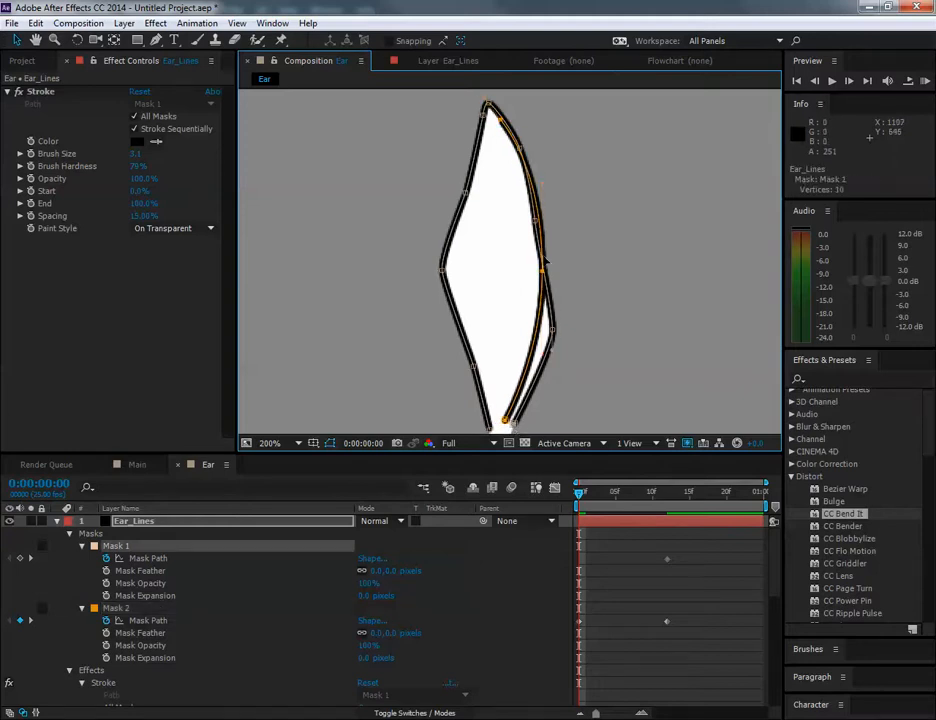
left_click_drag(536, 220, 538, 219)
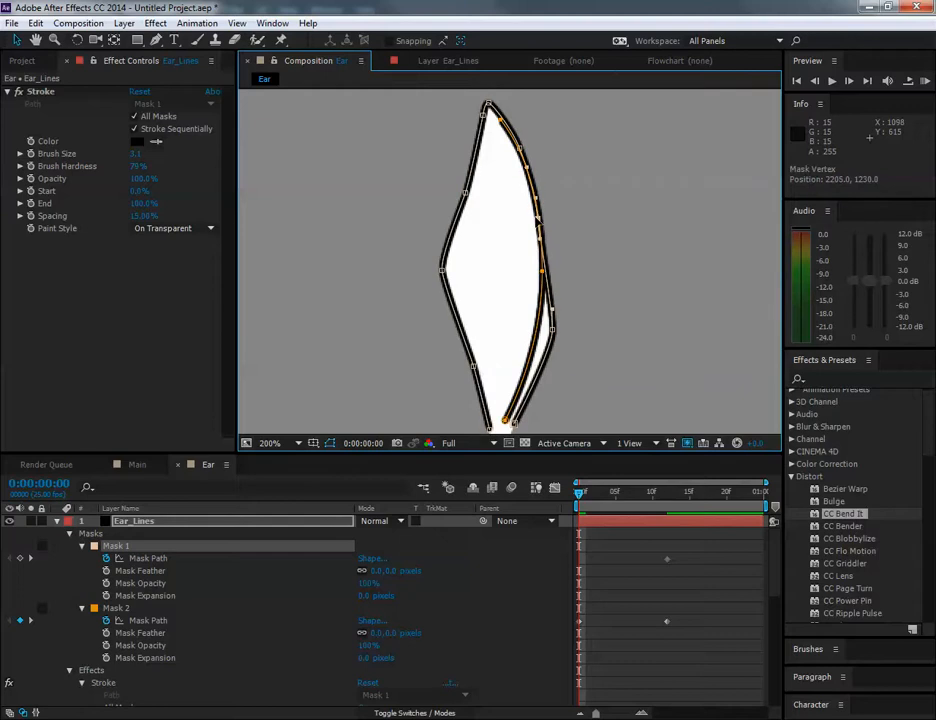
left_click_drag(552, 330, 542, 310)
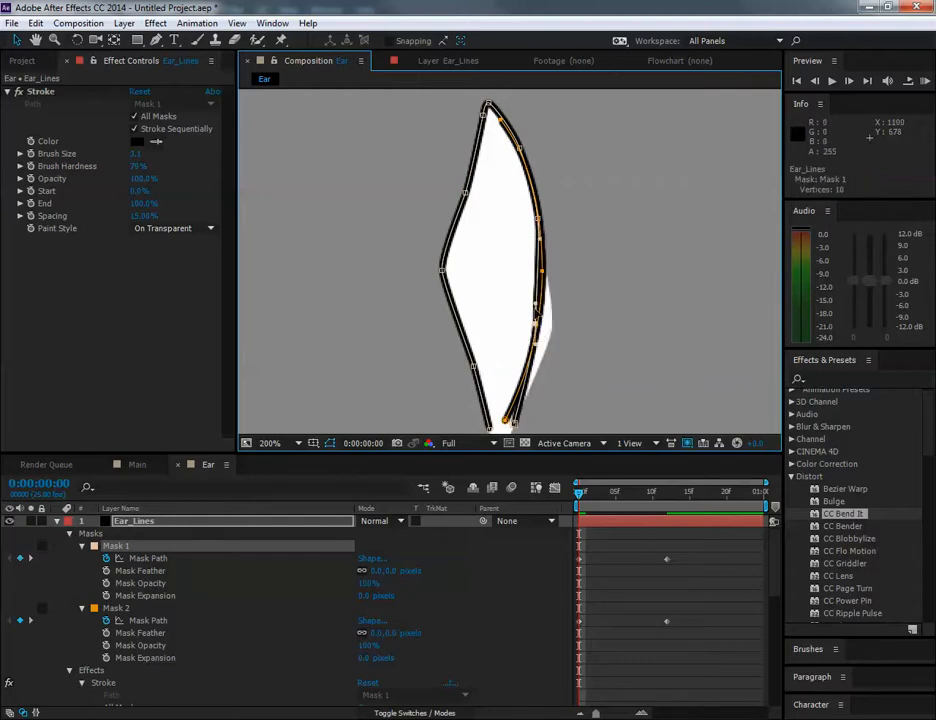
left_click_drag(516, 424, 504, 417)
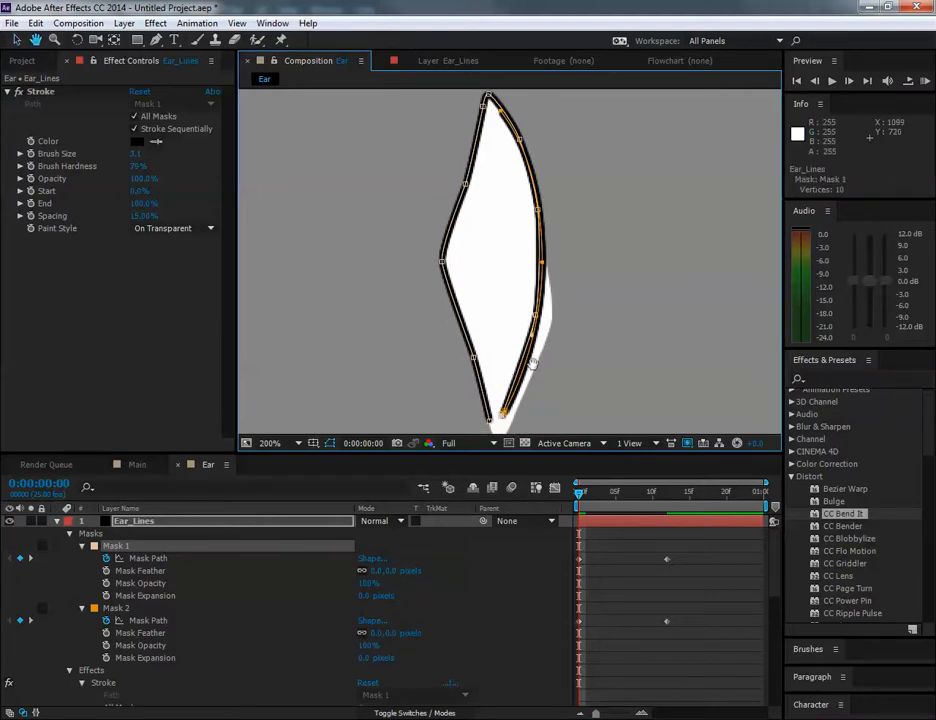
left_click_drag(532, 338, 526, 377)
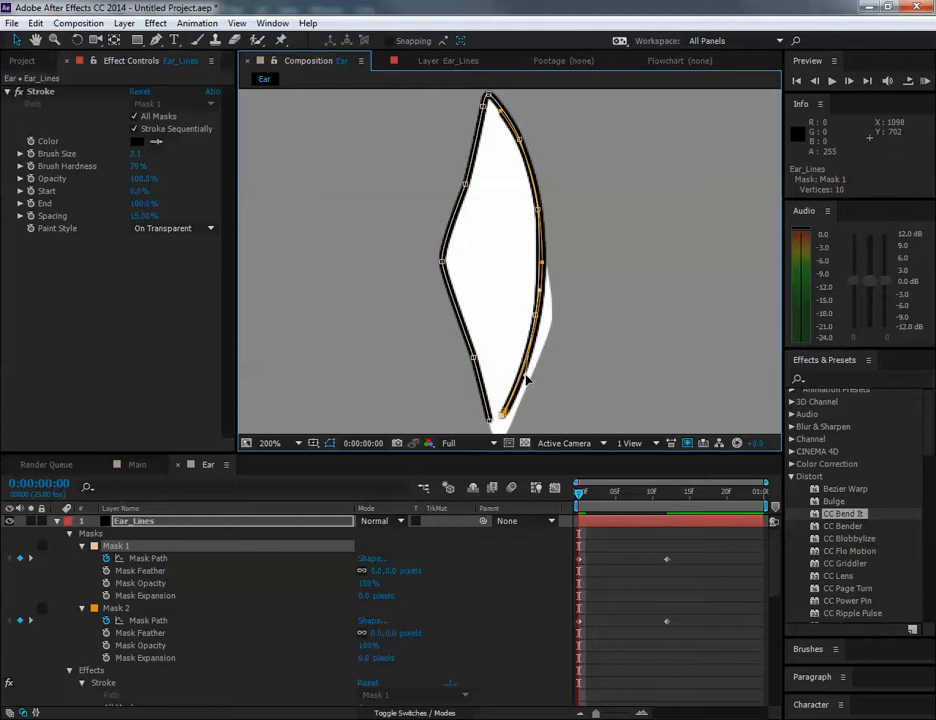
Step: At 0:00:00:00, round the left side of Mask 1 by moving its bulge inward and its upper and lower points outward
left_click_drag(442, 263, 451, 257)
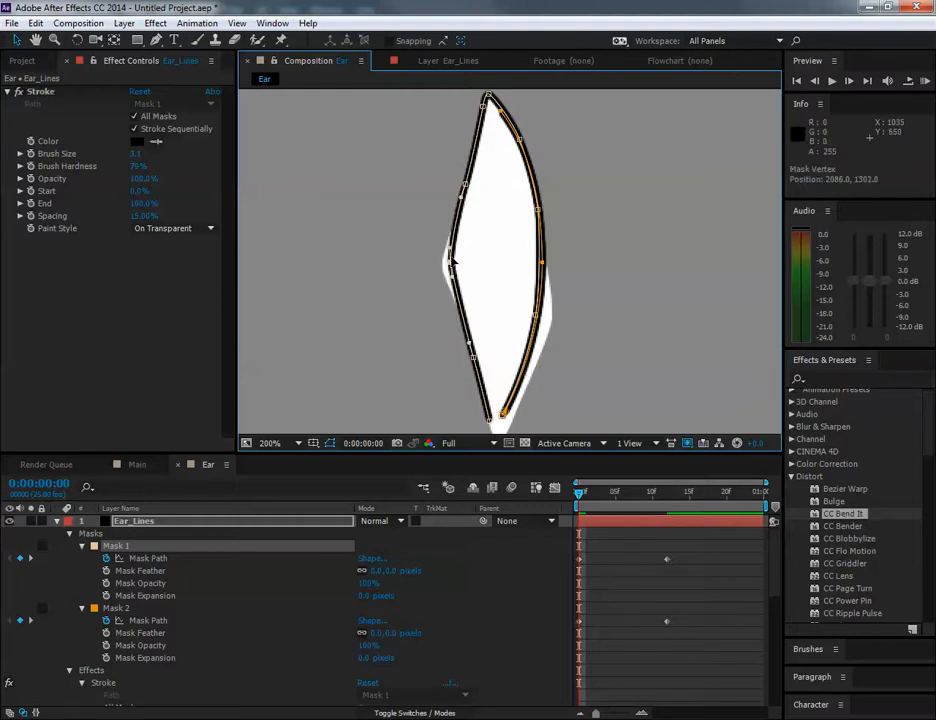
left_click_drag(465, 185, 457, 177)
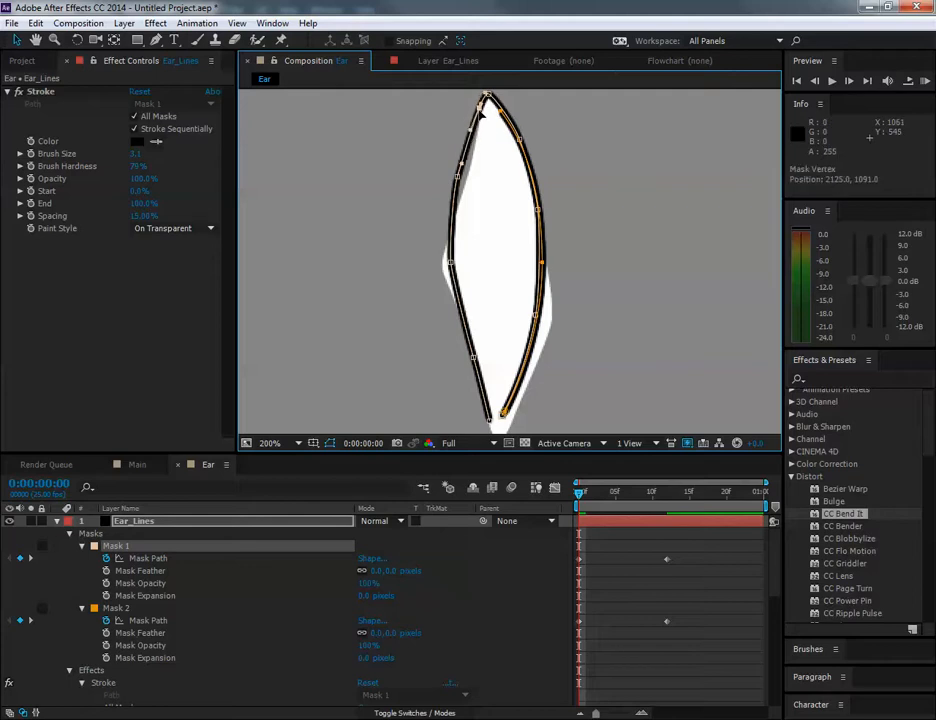
left_click_drag(474, 358, 466, 359)
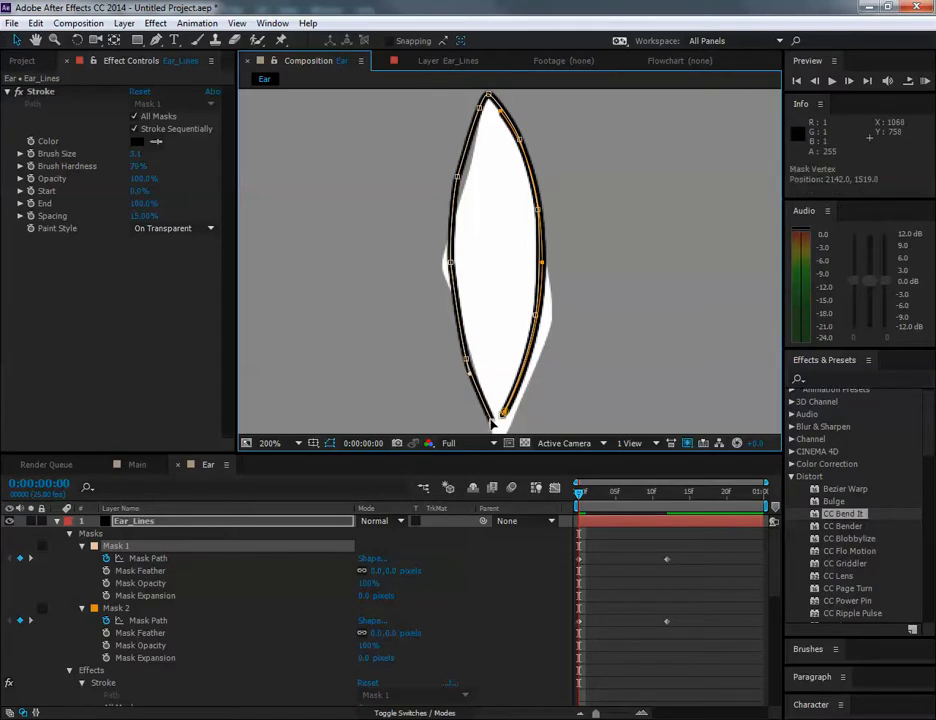
Step: At 0:00:00:24, reshape Mask 2 so the ear's inner line bows to the left edge, moving its middle point, handles and upper end
left_click_drag(585, 500, 548, 513)
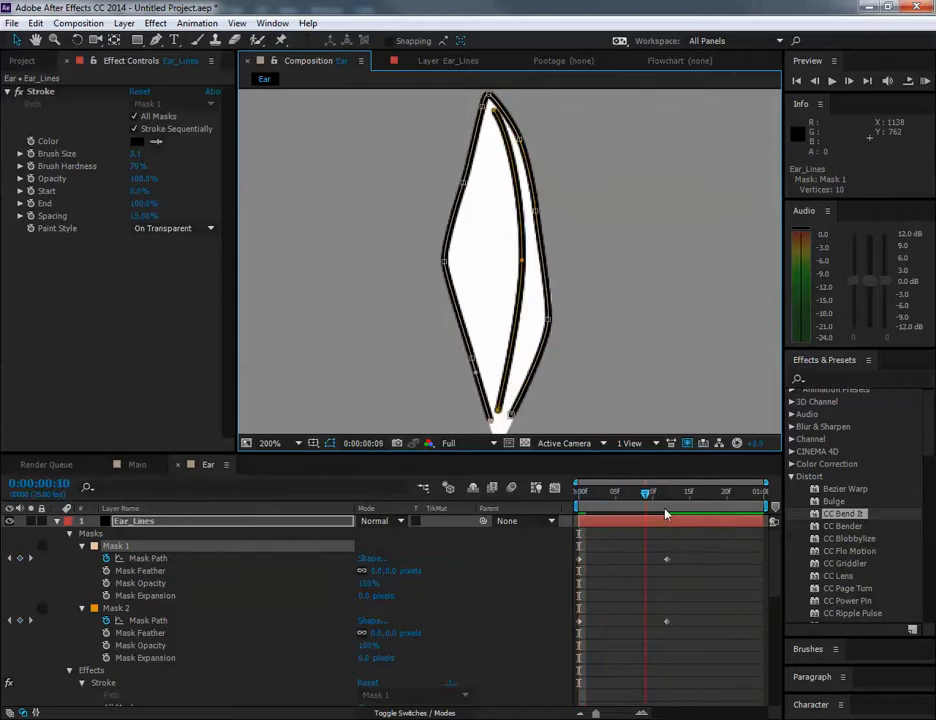
left_click_drag(695, 511, 786, 540)
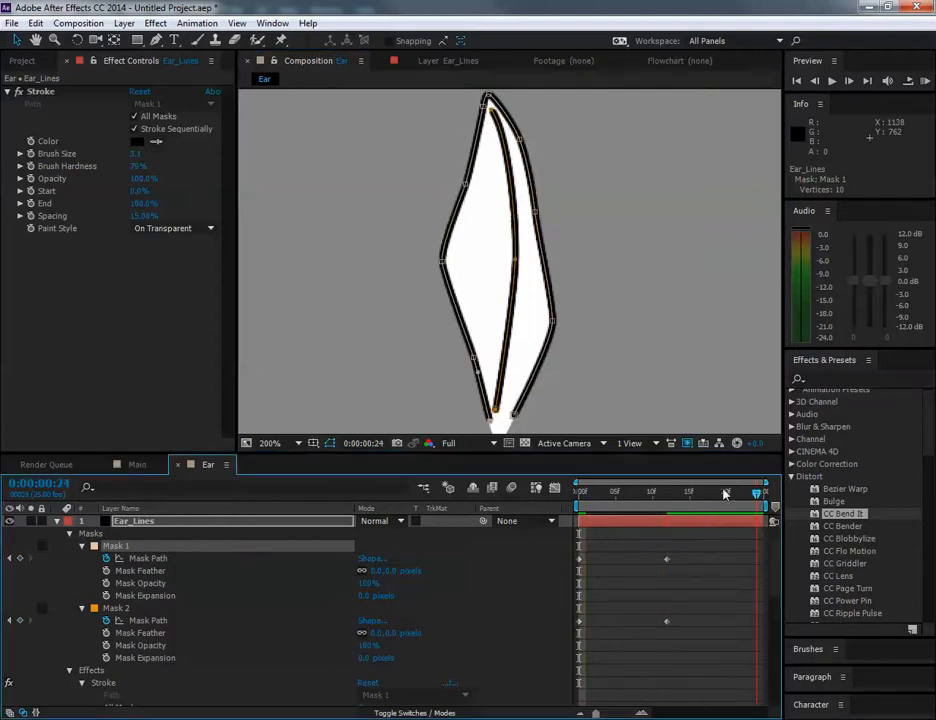
left_click_drag(512, 264, 451, 161)
left_click_drag(451, 305, 453, 347)
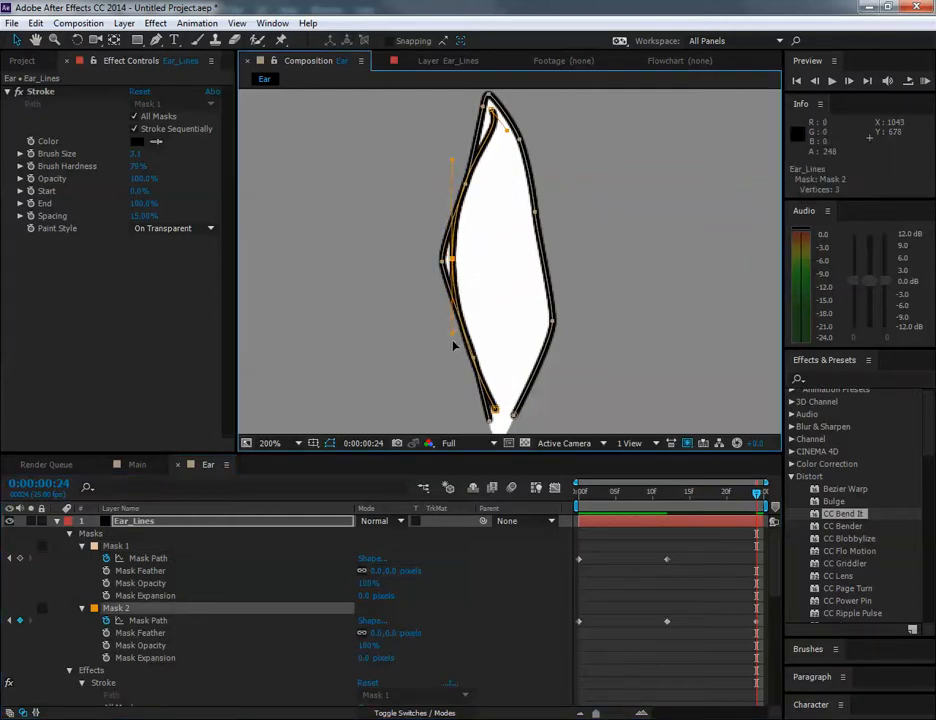
left_click_drag(507, 132, 476, 109)
Step: At 0:00:00:24, reshape the left side of Ear_Lines' Mask 1 by moving its points and handles to follow the Mask 2 line
left_click(485, 99)
left_click_drag(466, 185, 458, 180)
left_click_drag(443, 262, 451, 264)
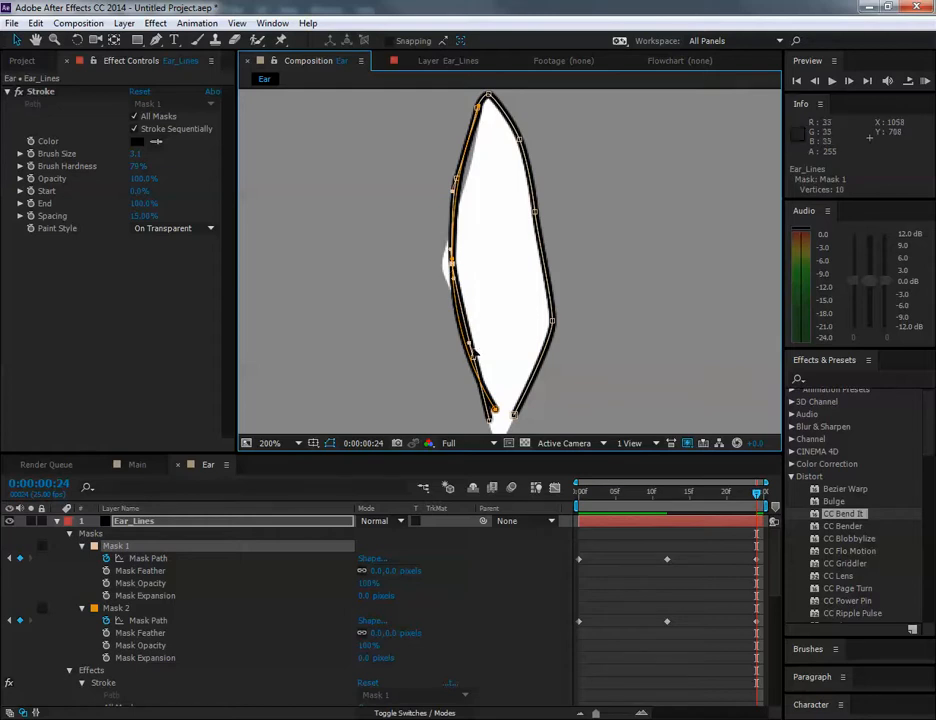
mouse_move(471, 357)
left_mouse_down()
mouse_move(454, 327)
mouse_move(471, 360)
left_mouse_up()
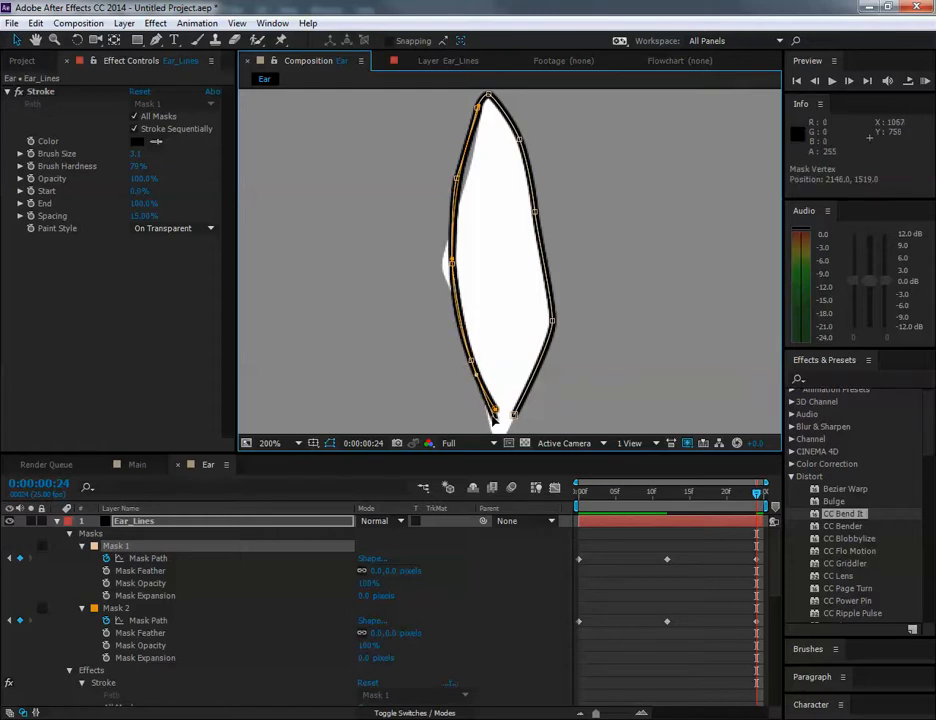
left_click(476, 372)
left_click_drag(453, 352, 454, 323)
Step: At 0:00:00:24, round the right side of Mask 1 by pulling its lower bulge inward, its middle point outward and adjusting the handles
left_click_drag(552, 321, 545, 273)
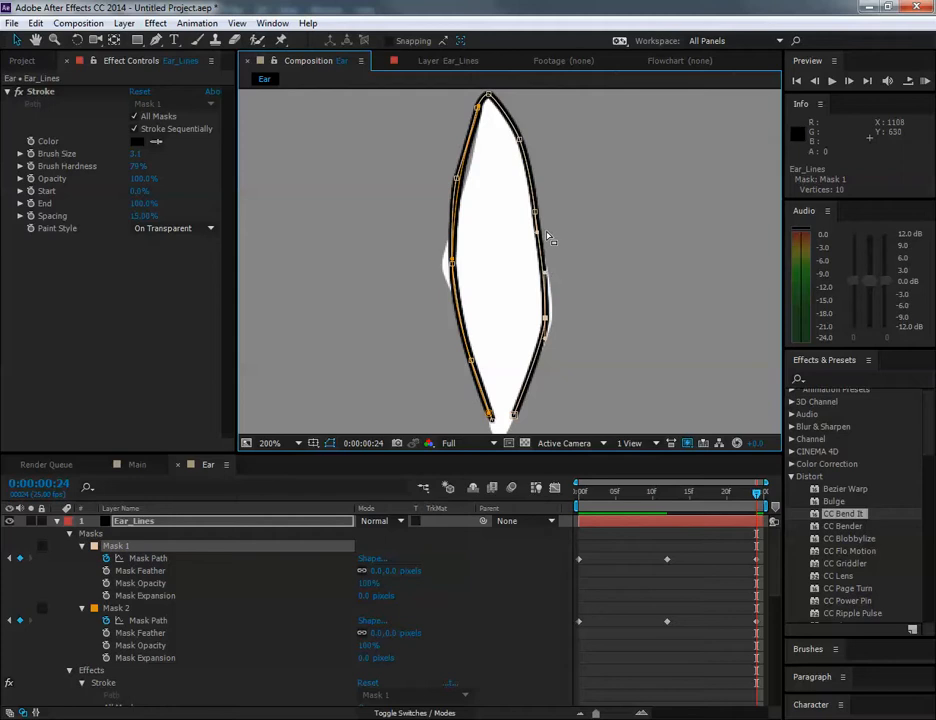
mouse_move(535, 212)
left_mouse_down()
mouse_move(547, 204)
mouse_move(547, 214)
left_mouse_up()
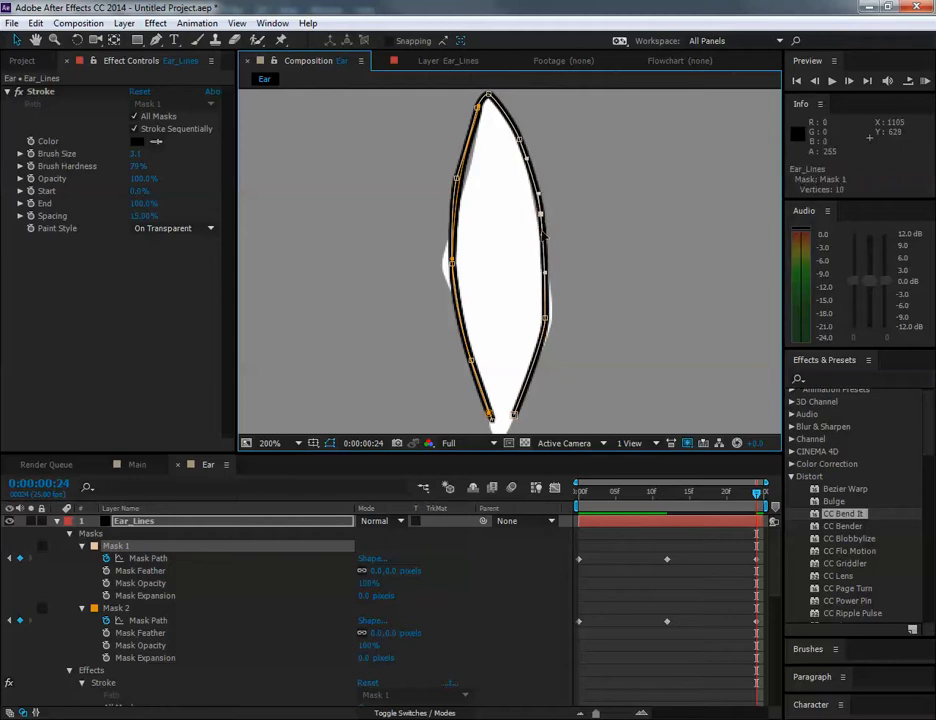
left_click_drag(520, 140, 519, 138)
left_click(546, 319)
left_click_drag(545, 335, 536, 372)
left_click_drag(545, 318, 544, 323)
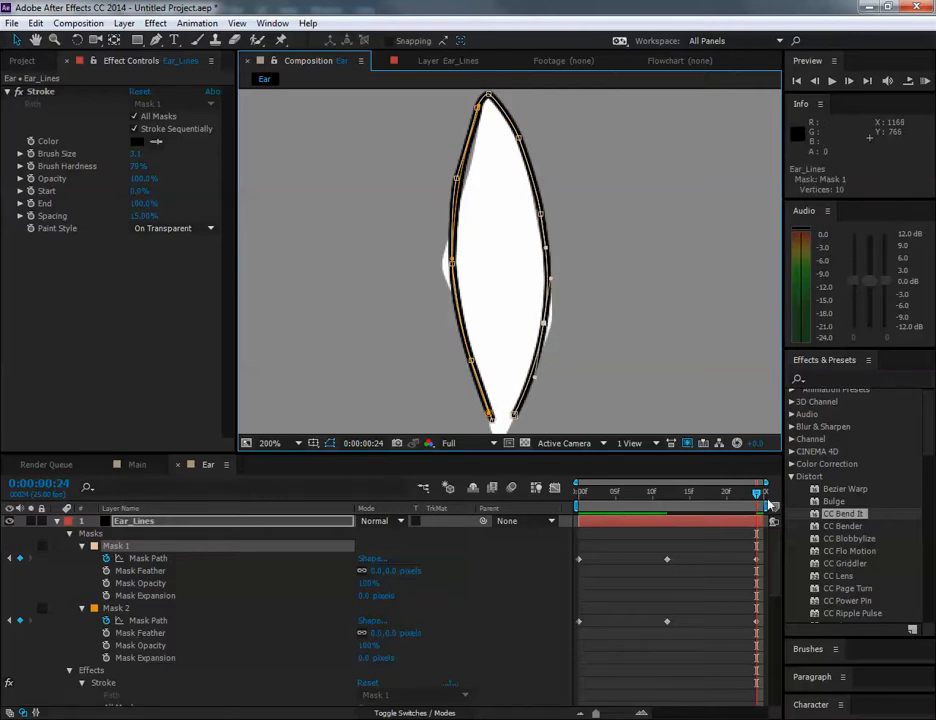
Step: Set Mask Path keyframes on Mask 1 of Ear_Back at 0:00:00:00 and 0:00:00:12
left_click_drag(757, 500, 660, 523)
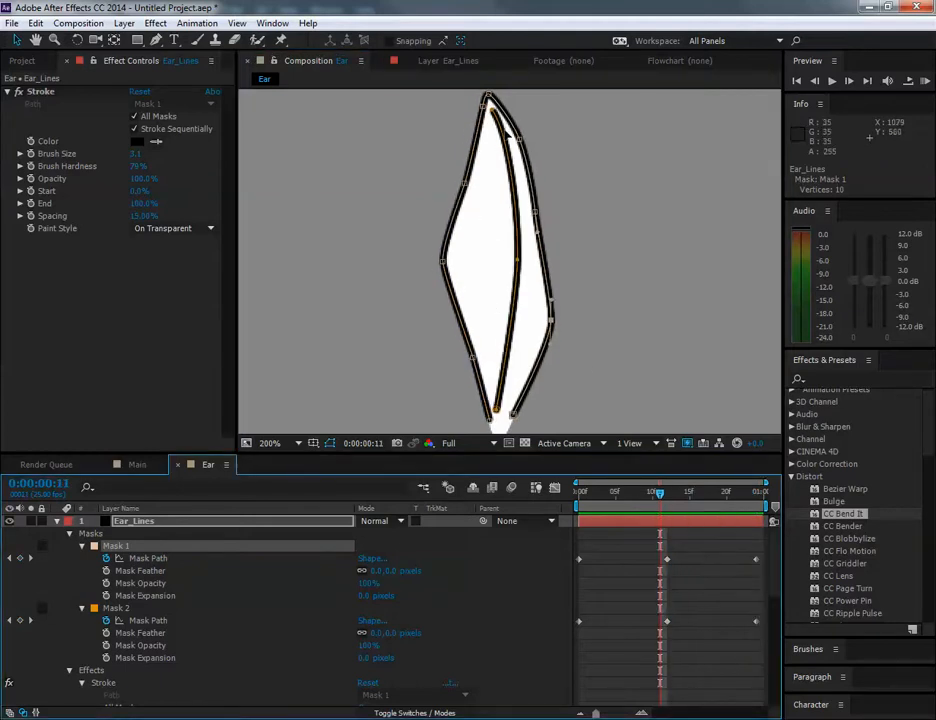
left_click_drag(660, 493, 539, 512)
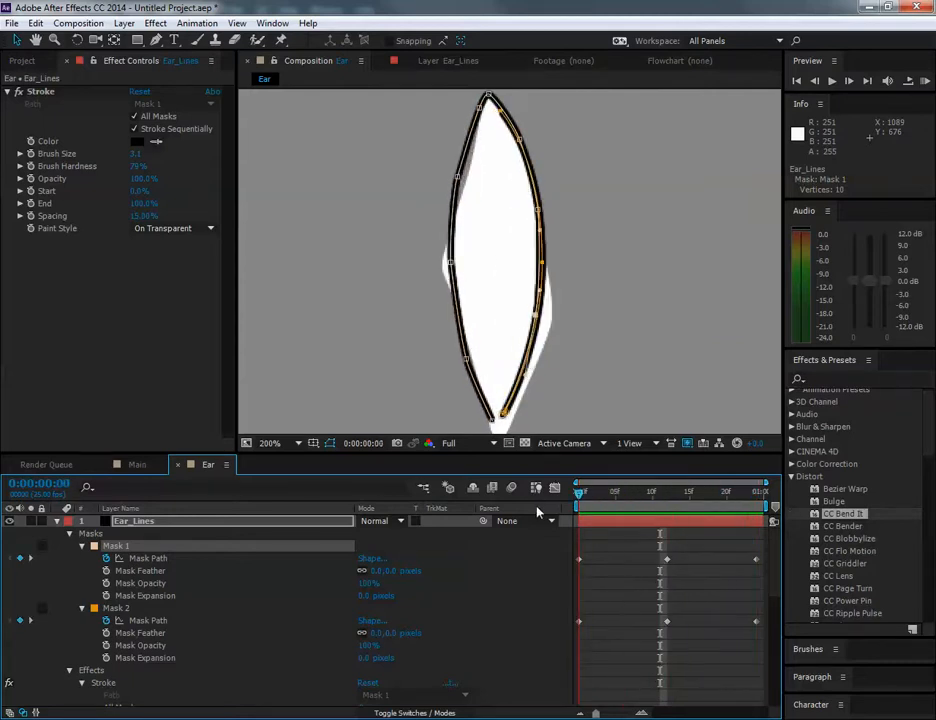
left_click(169, 526)
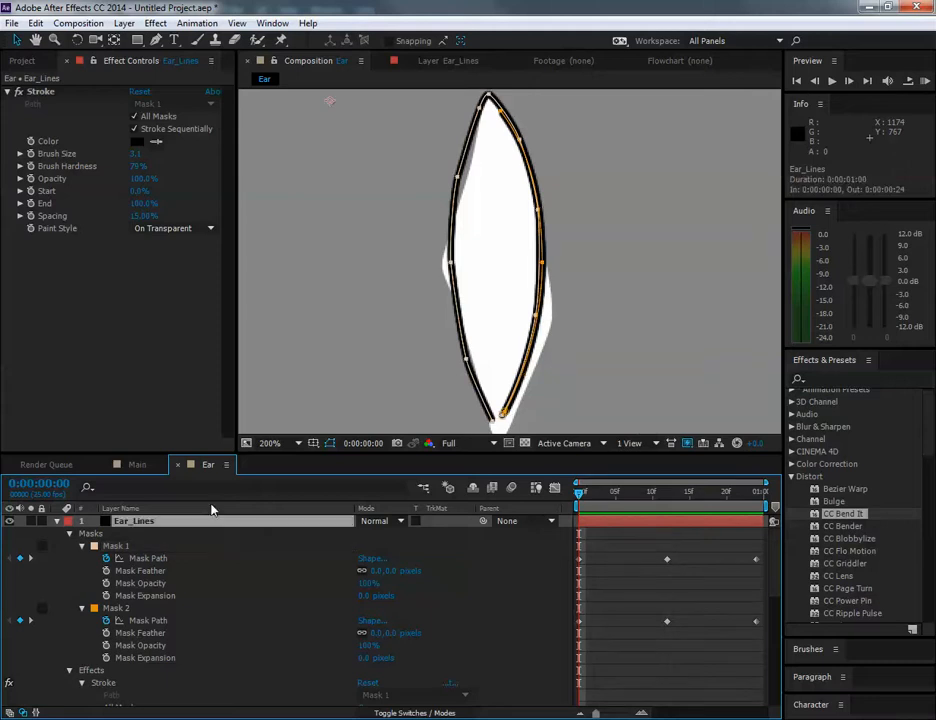
left_click(59, 522)
left_click(150, 536)
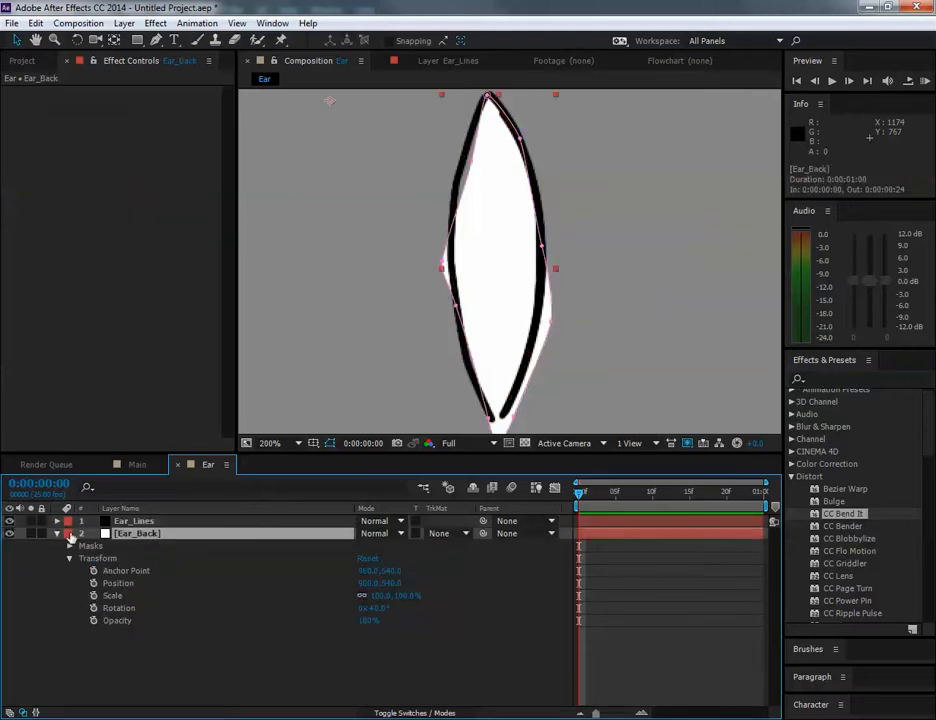
left_click(70, 546)
left_click(83, 558)
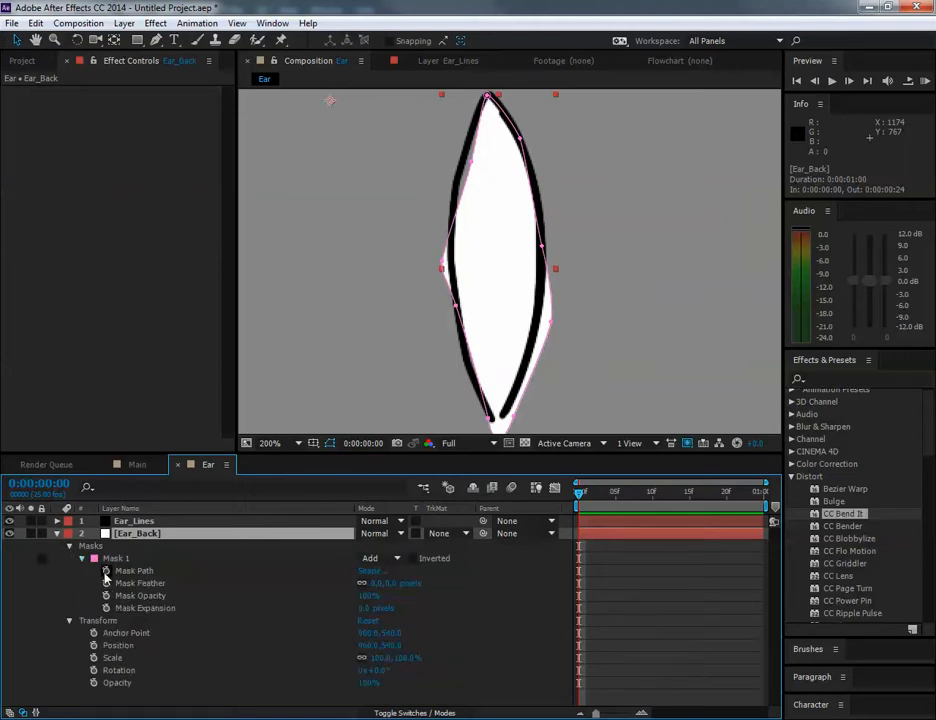
left_click(118, 571)
left_click_drag(600, 513, 670, 517)
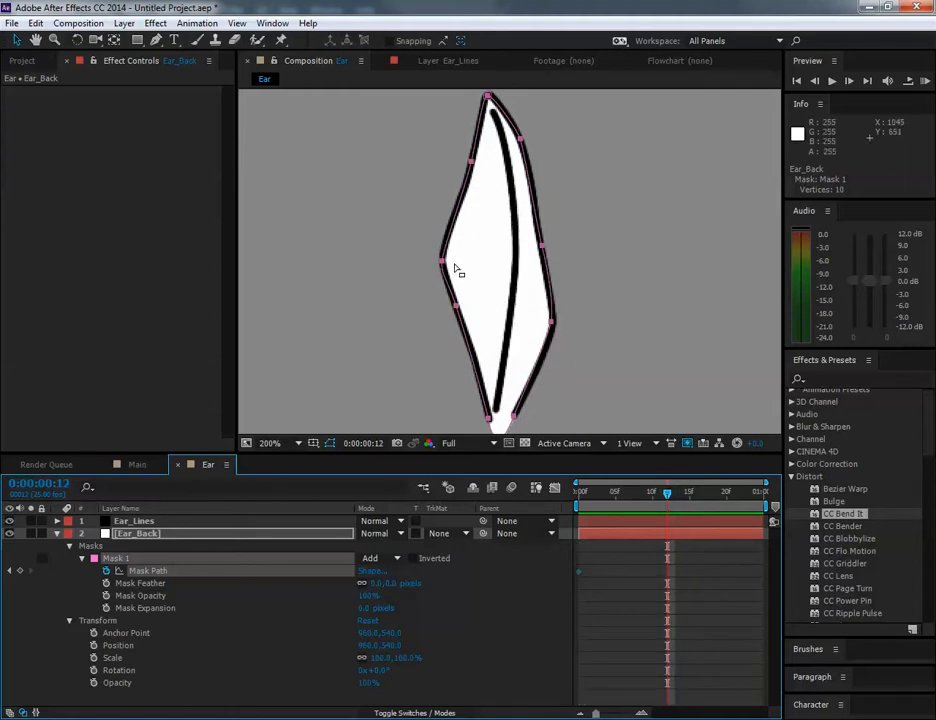
left_click(20, 570)
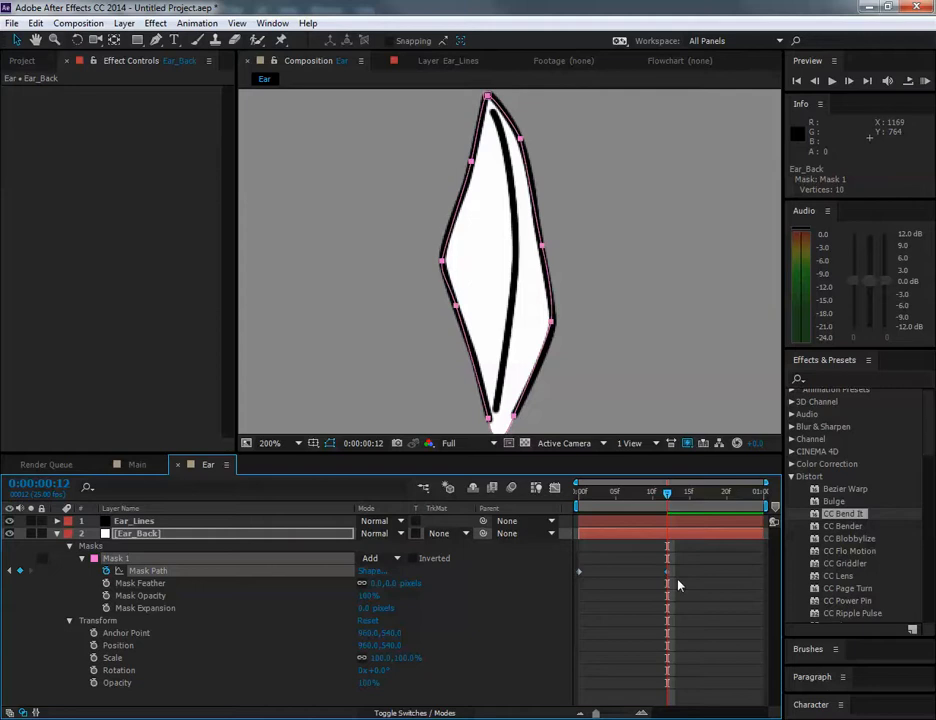
Step: Check Ear_Lines' keyframe timing, add composition marker 1 at 0:00:00:12 and return to 0:00:00:00
left_click(57, 521)
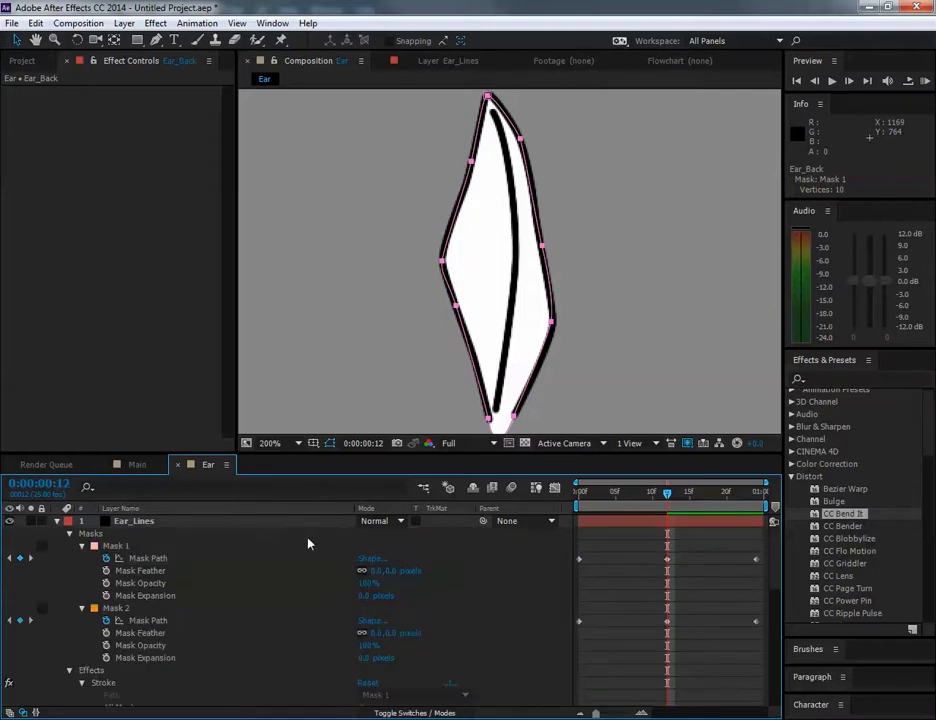
left_click(57, 521)
mouse_move(779, 510)
left_mouse_down()
mouse_move(559, 513)
mouse_move(661, 518)
mouse_move(554, 495)
left_mouse_up()
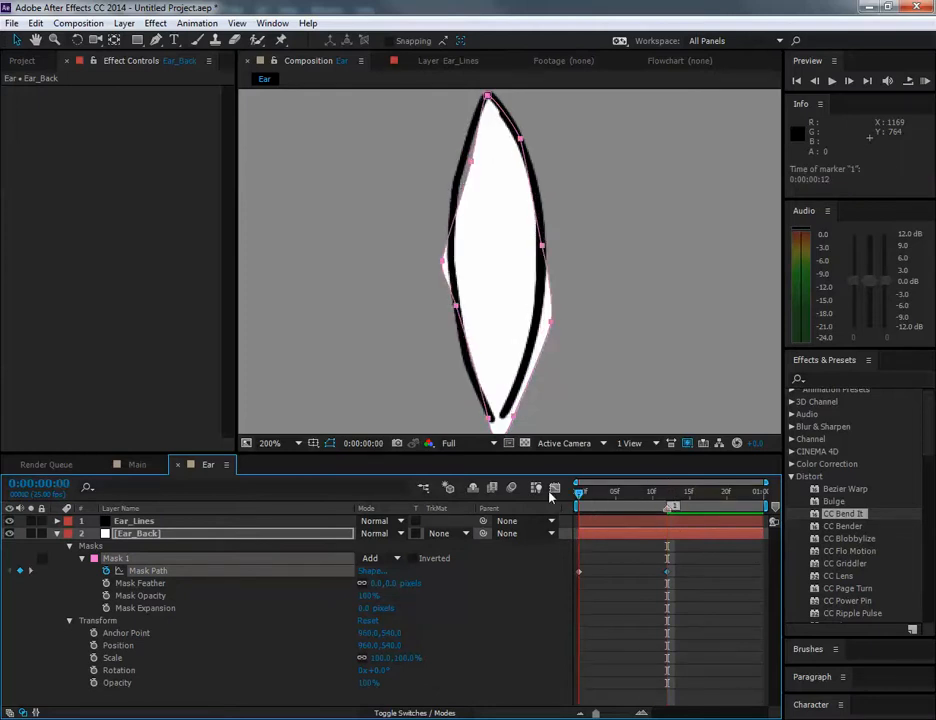
Step: At 0:00:00:00, fit the left side of Ear_Back's Mask 1 to the outline by moving its middle, upper and lower points
left_click(441, 262)
left_click_drag(444, 264, 452, 260)
left_click_drag(472, 159, 465, 155)
left_click_drag(456, 305, 462, 339)
Step: At 0:00:00:00, fit the right side of Ear_Back's Mask 1 to the outline, adjusting the lower points and the upper point's handle
left_click_drag(549, 322, 538, 318)
left_click(520, 138)
left_click_drag(527, 157, 536, 179)
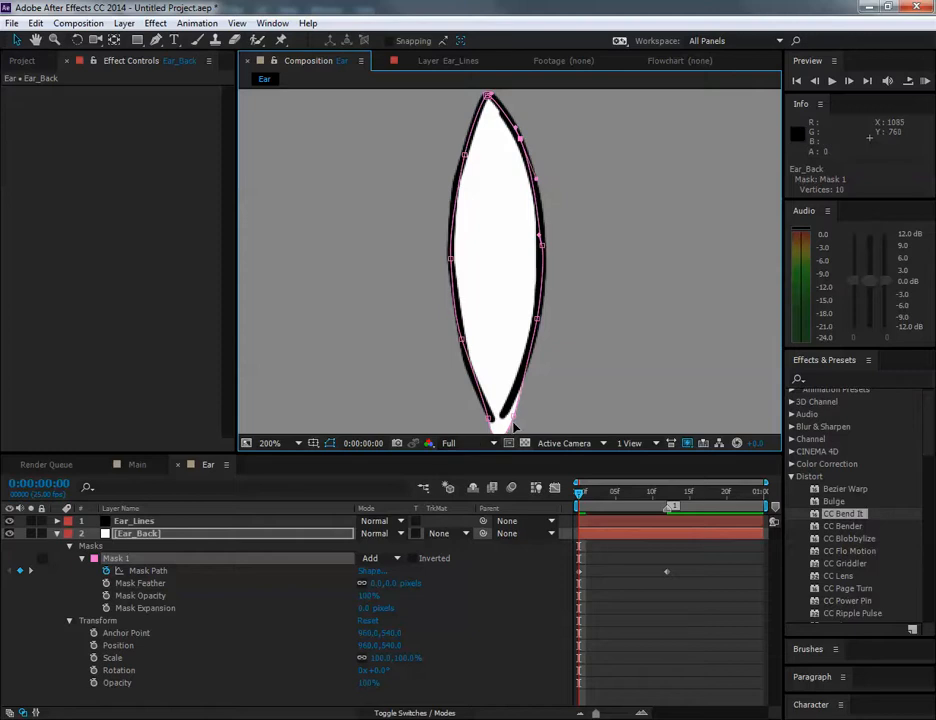
left_click_drag(514, 416, 504, 416)
key("space")
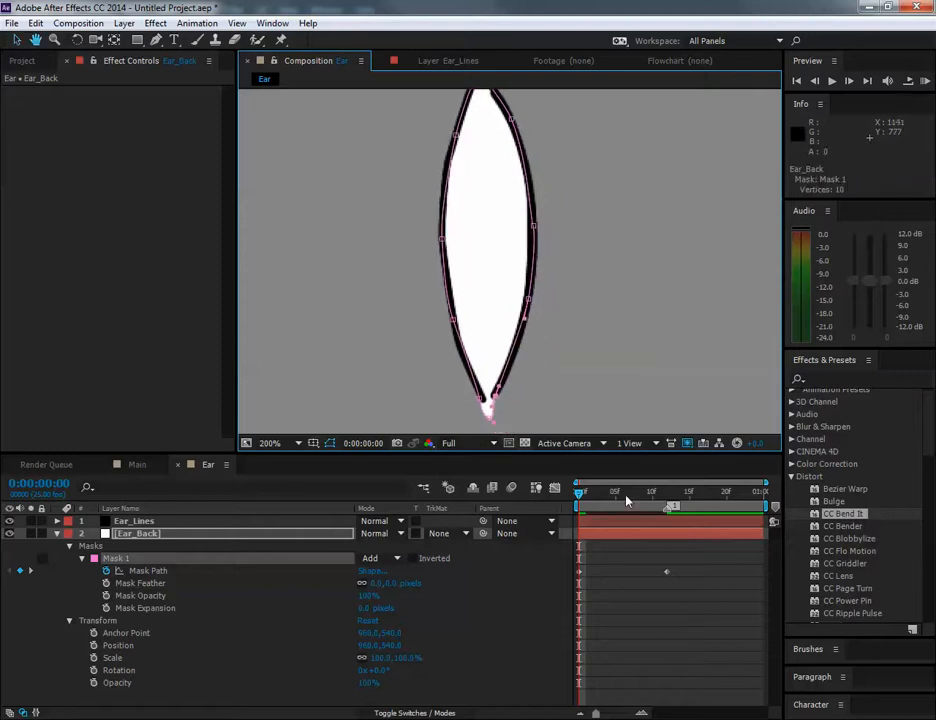
Step: At 0:00:00:24, reshape both sides of Ear_Back's Mask 1 so the white fill follows the ear outline
left_click_drag(591, 494, 757, 494)
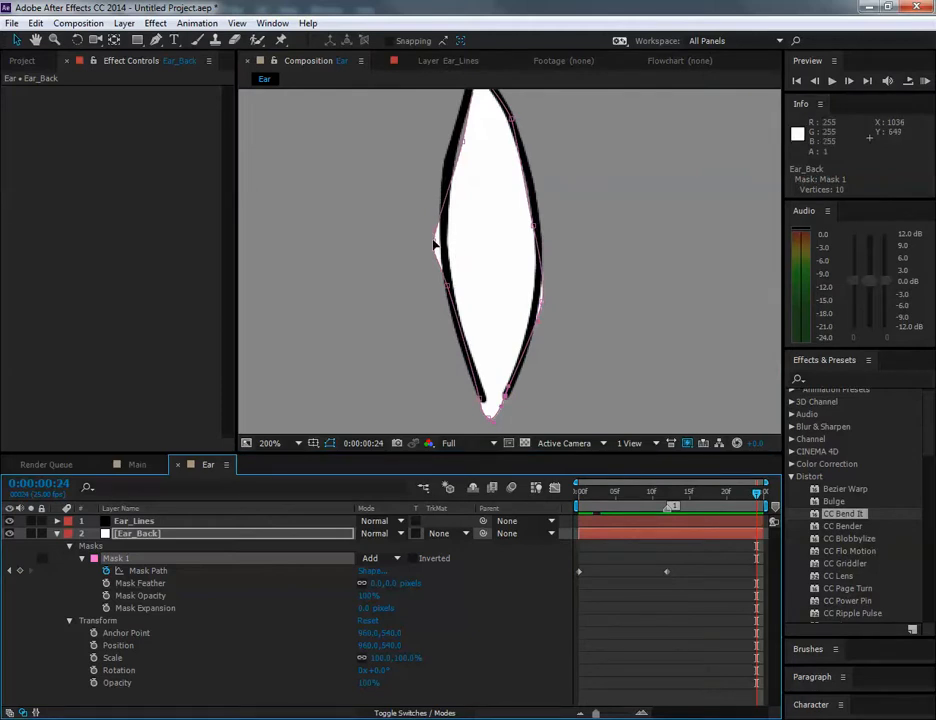
left_click_drag(435, 243, 443, 236)
left_click_drag(463, 142, 491, 223)
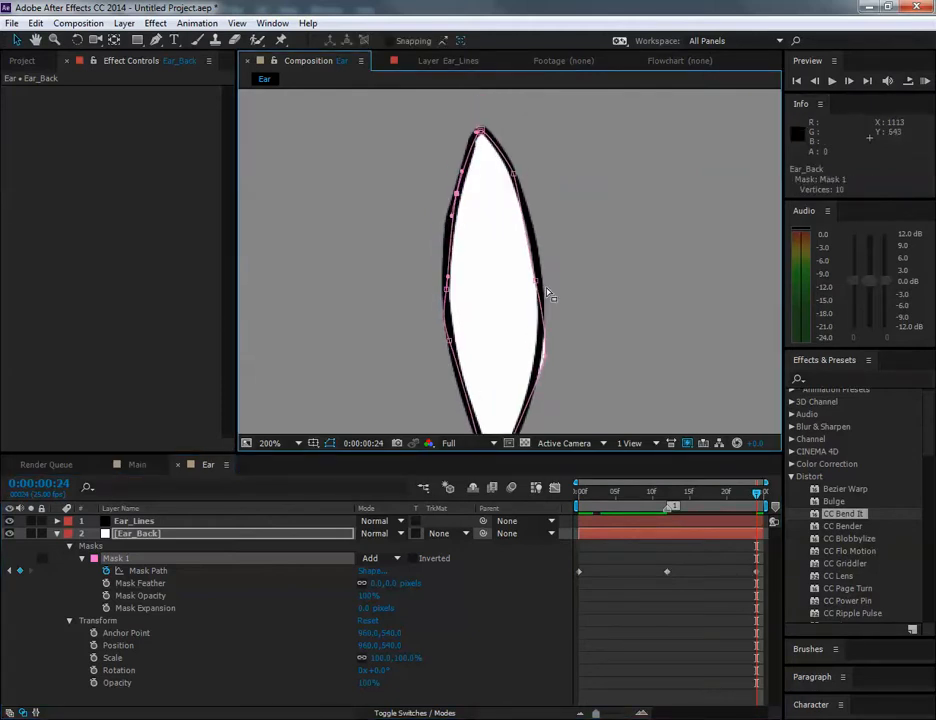
left_click_drag(535, 280, 539, 275)
left_click_drag(545, 359, 546, 279)
Step: Scrub through the Ear composition to examine how the outline and white fill turn together
left_click_drag(751, 489, 560, 494)
scroll(593, 335, "down", 1)
left_click(632, 337)
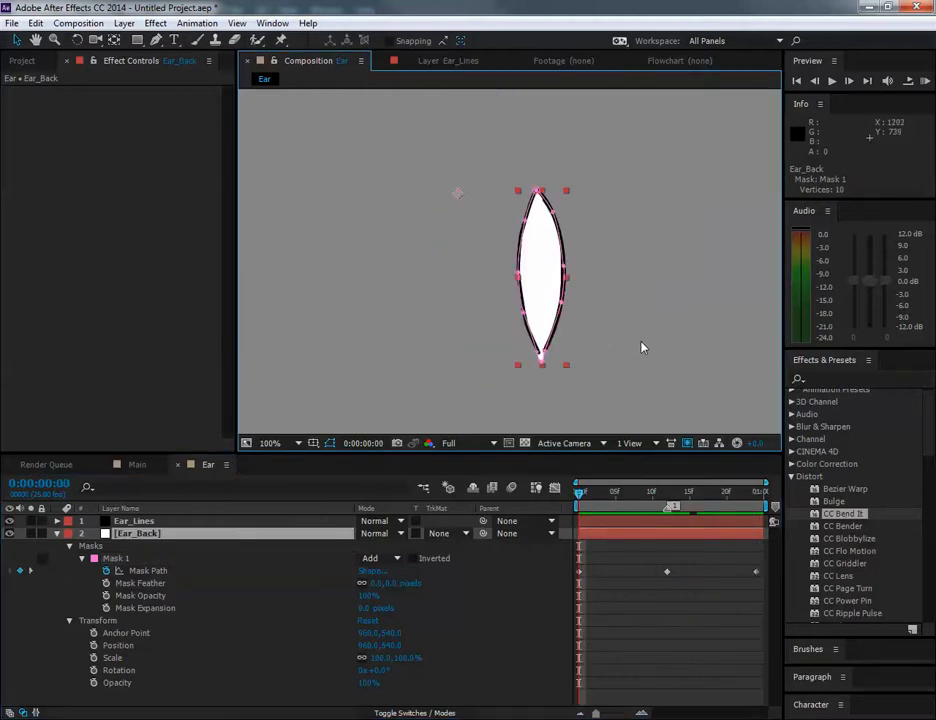
left_click(650, 343)
left_click_drag(655, 345, 636, 345)
mouse_move(580, 500)
left_mouse_down()
mouse_move(733, 493)
mouse_move(550, 515)
mouse_move(721, 505)
mouse_move(600, 508)
mouse_move(659, 512)
mouse_move(555, 493)
mouse_move(791, 494)
mouse_move(577, 488)
left_mouse_up()
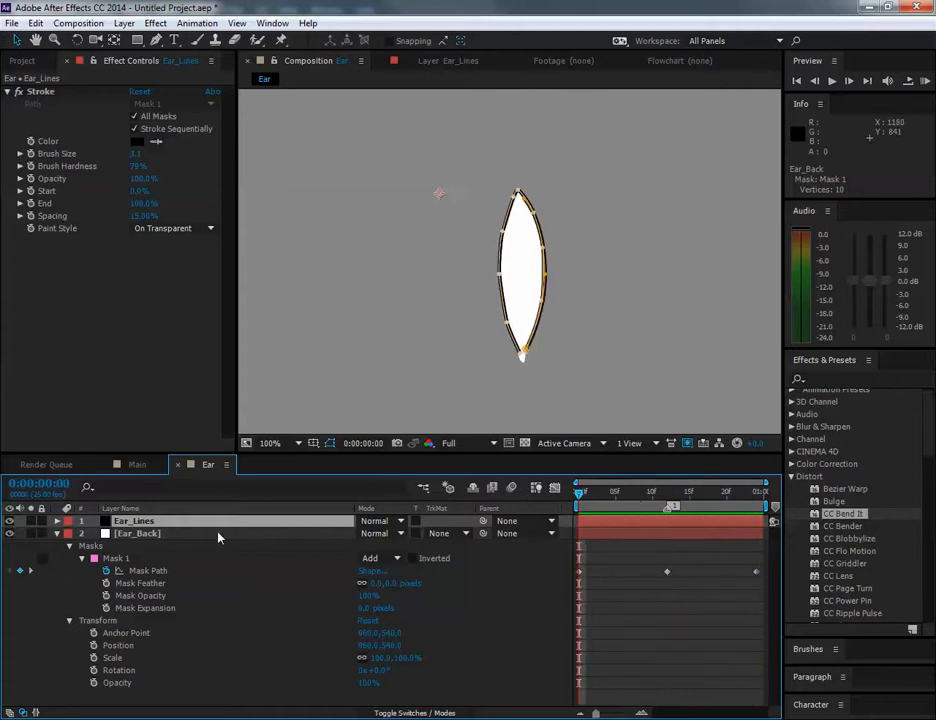
Step: Add the Ear composition to Main above Rab_Ear_Right.png and move it to about 734, 312 at frame 0
left_click(125, 465)
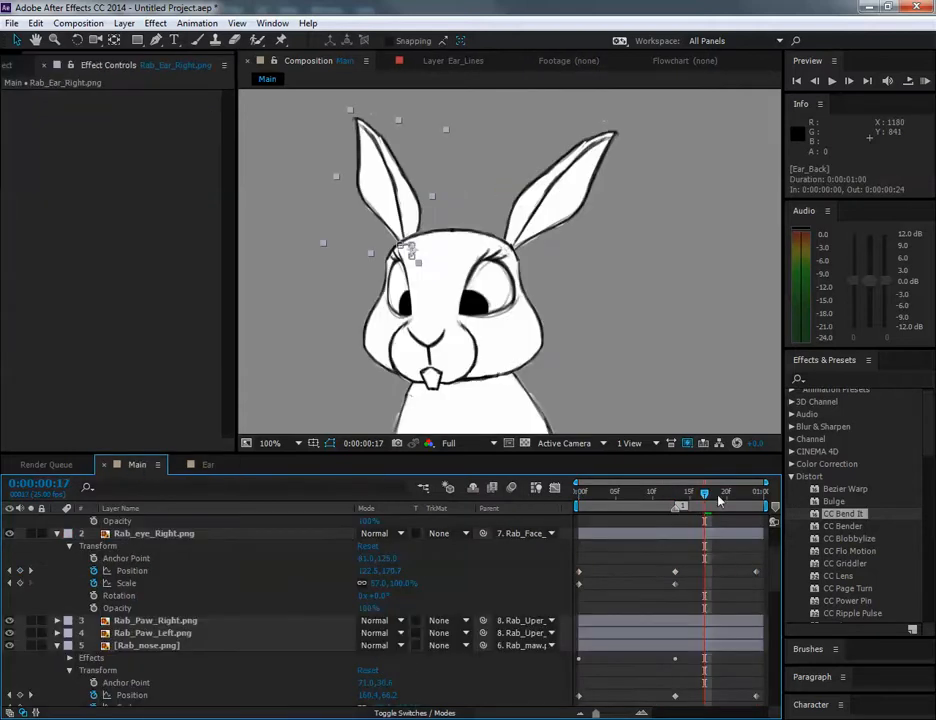
left_click_drag(680, 500, 540, 498)
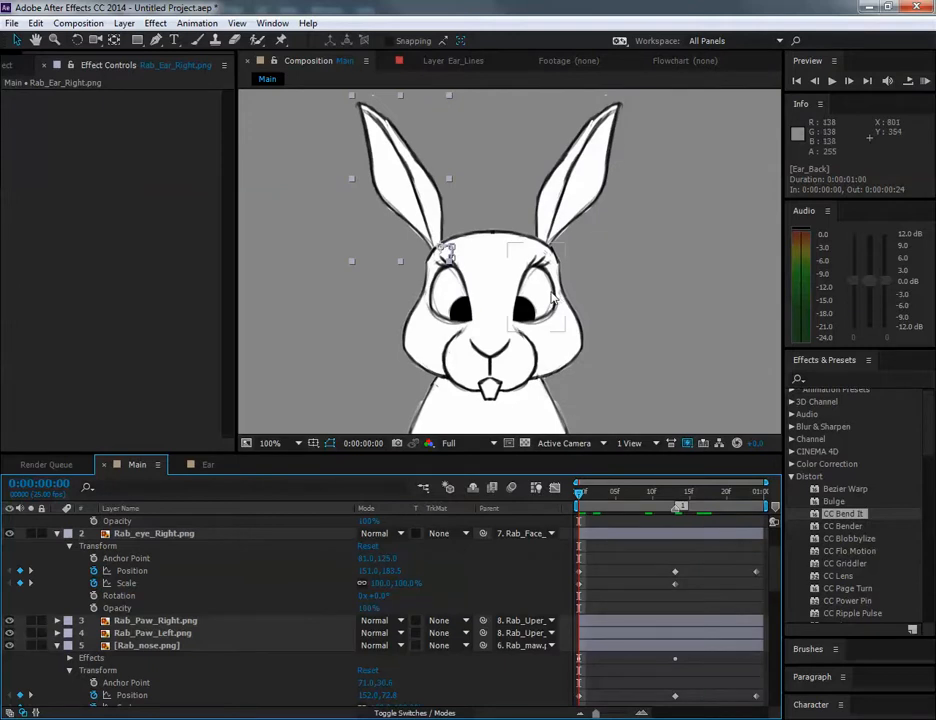
left_click(12, 65)
left_click(40, 211)
left_click(43, 200)
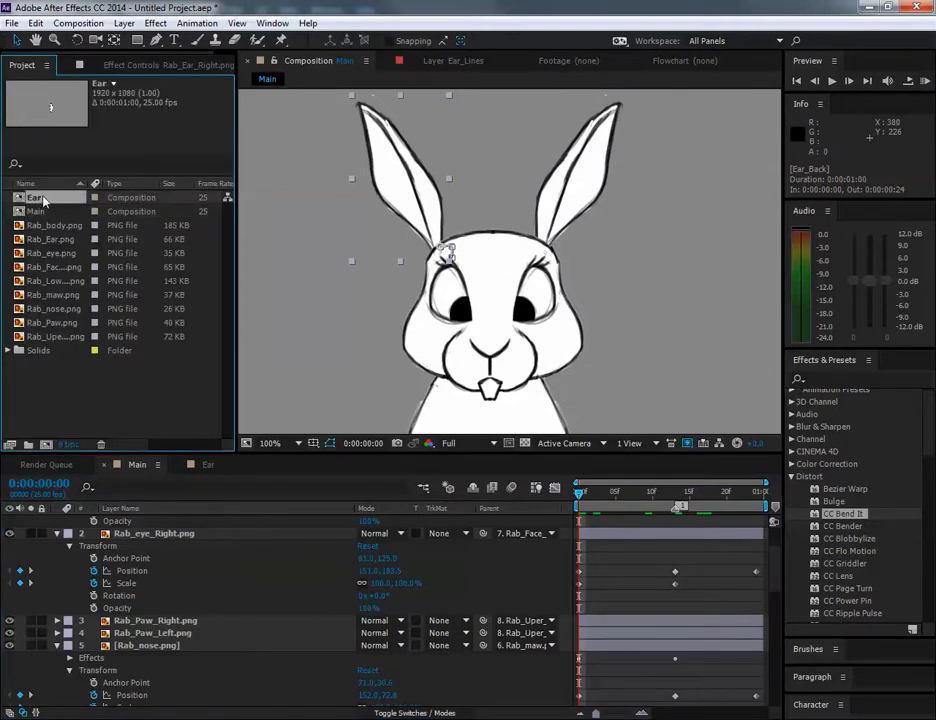
left_click_drag(35, 199, 160, 610)
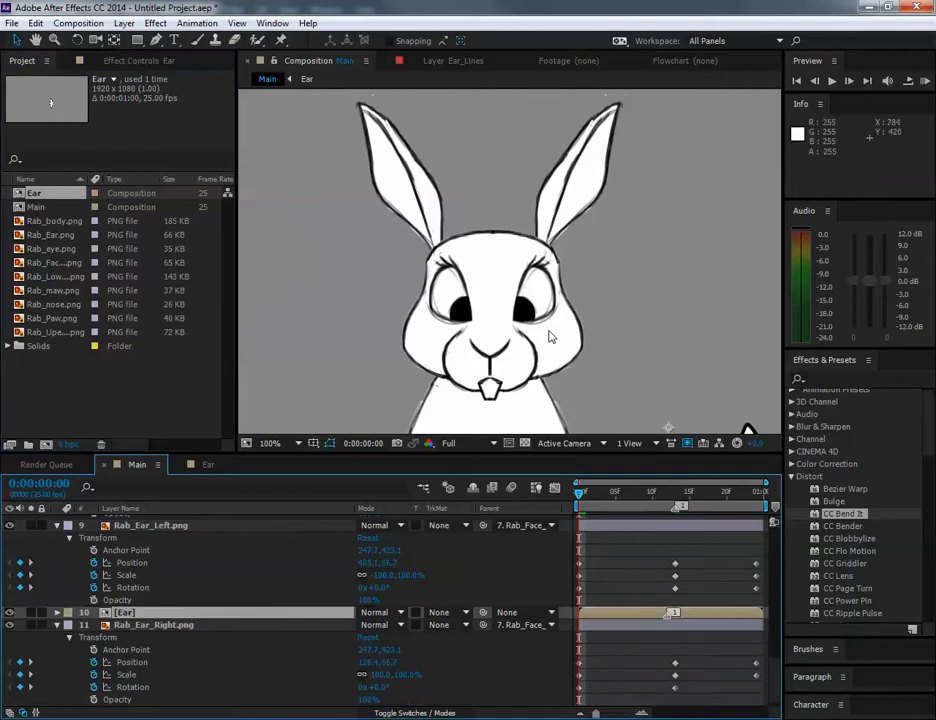
scroll(549, 334, "down", 2)
left_click_drag(657, 390, 575, 315)
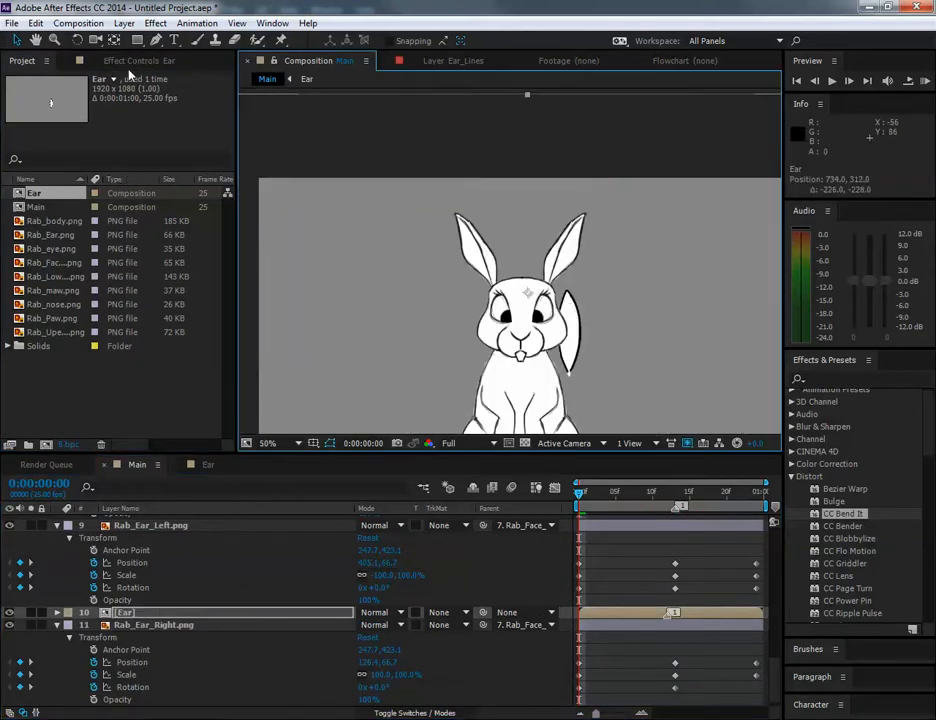
Step: Open the Ear composition and move both of its layers together so the ear sits in the middle of the frame
double_click(54, 194)
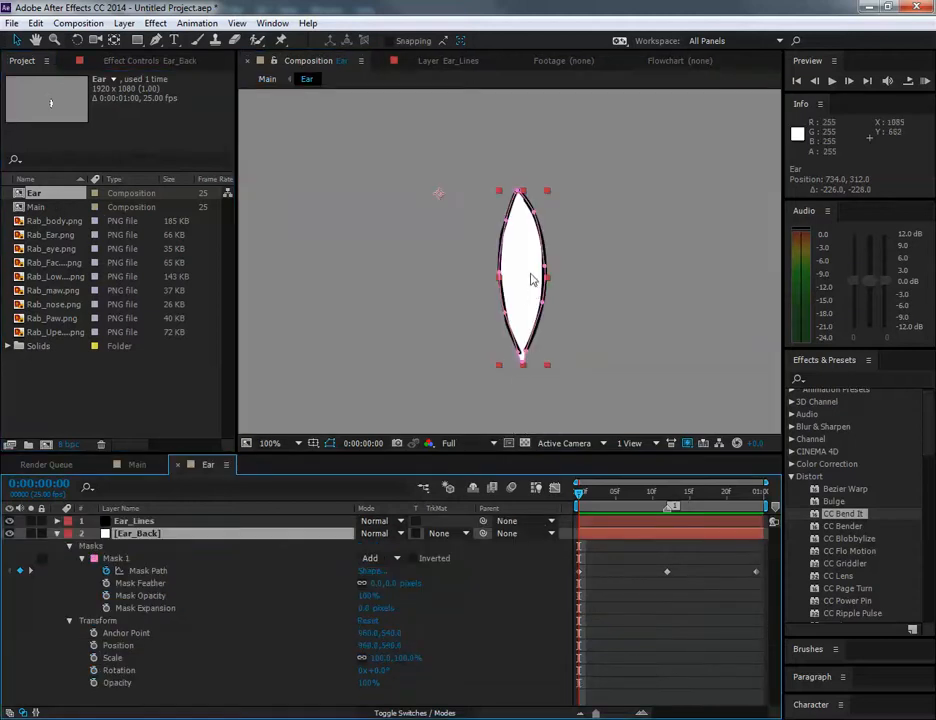
scroll(533, 276, "down", 2)
scroll(541, 265, "down", 2)
scroll(539, 265, "up", 1)
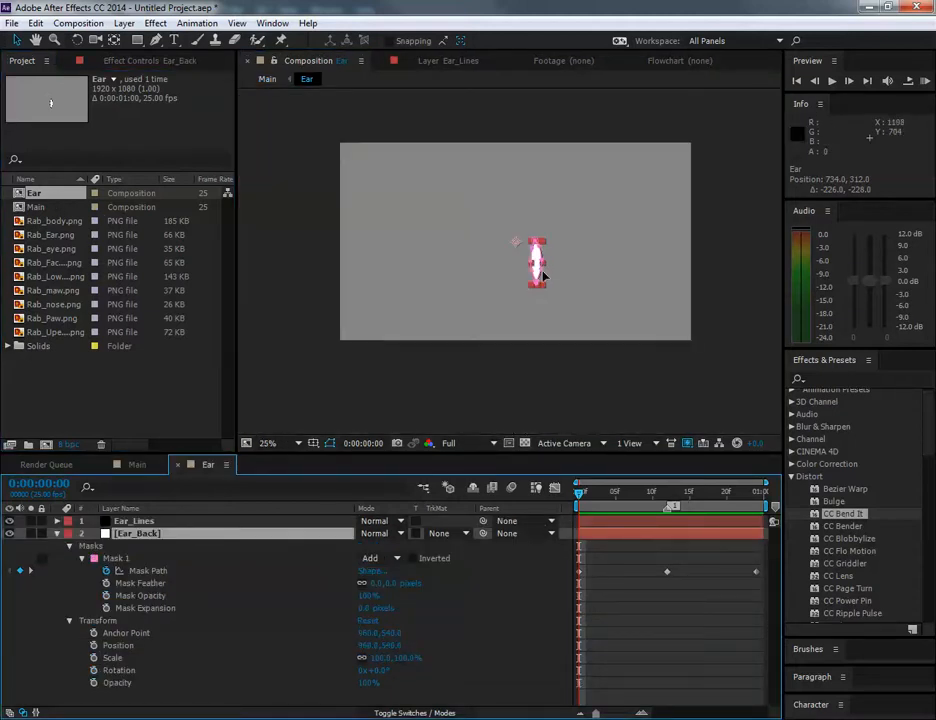
key("ctrl+a")
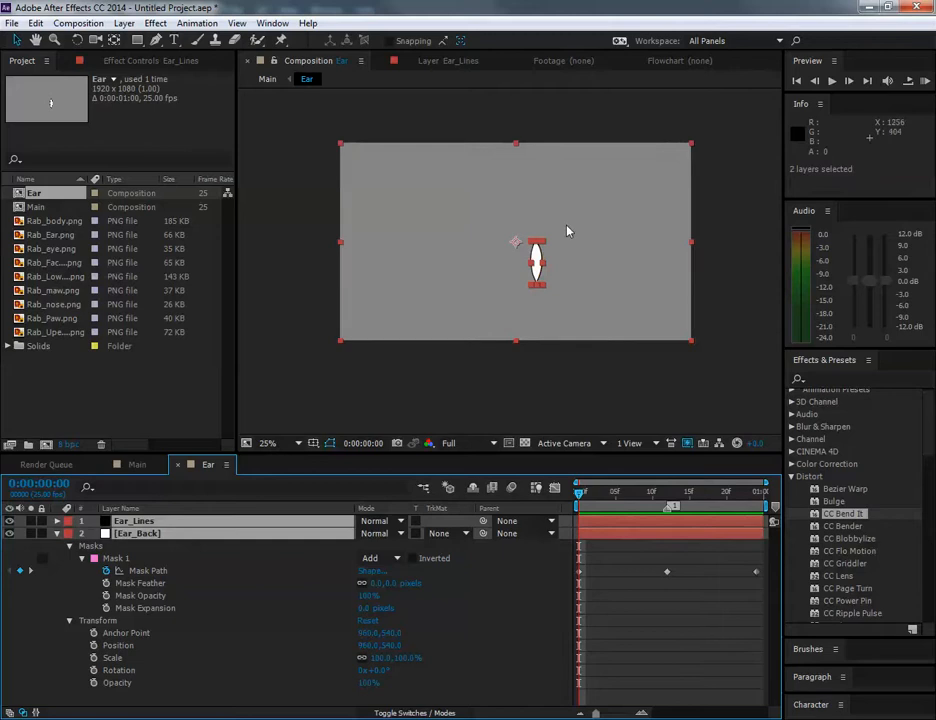
left_click_drag(537, 264, 516, 247)
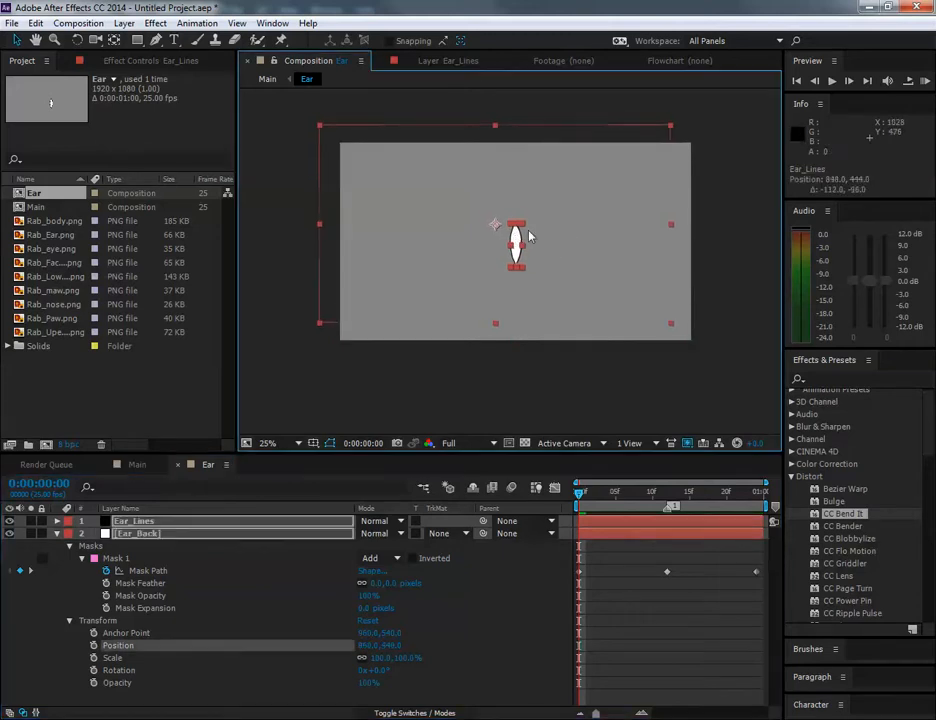
Step: Set the Ear composition's size to 100 x 300 px
key("ctrl+k")
left_click(470, 292)
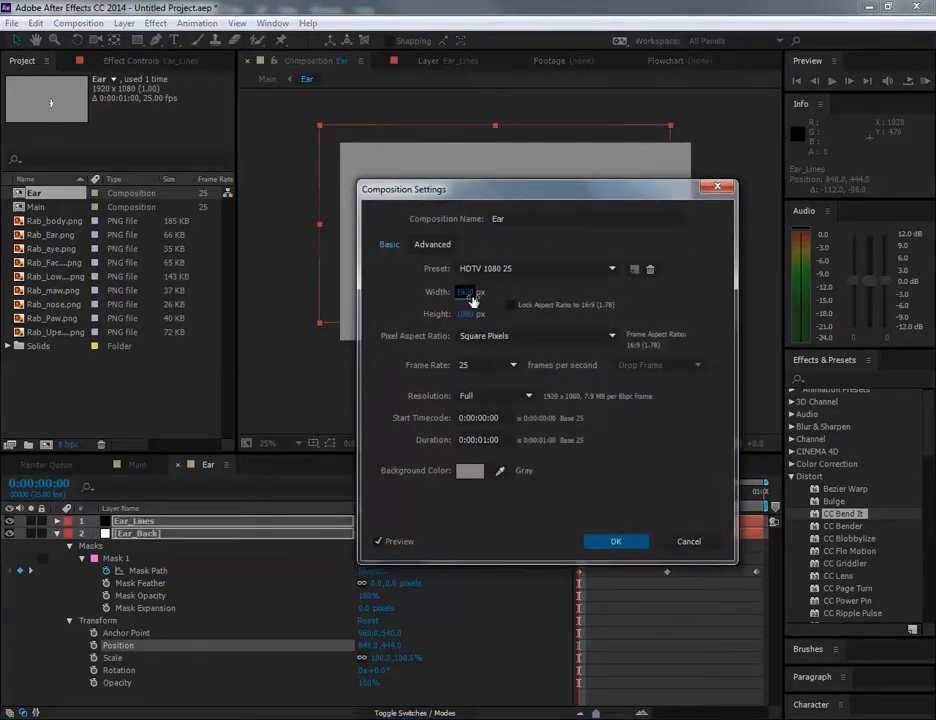
type("100")
key("Tab")
type("30")
key("Return")
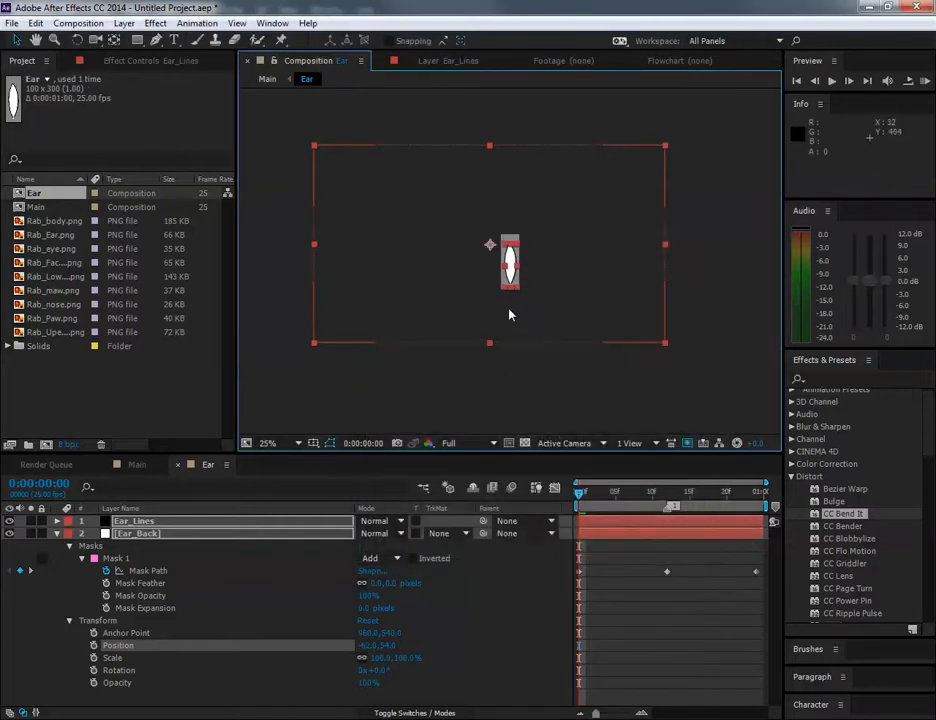
Step: Move both ear layers up about 22 px to centre the ear in the smaller frame and check its turn
left_click_drag(520, 224, 488, 237)
scroll(508, 251, "up", 1)
left_click_drag(584, 498, 564, 497)
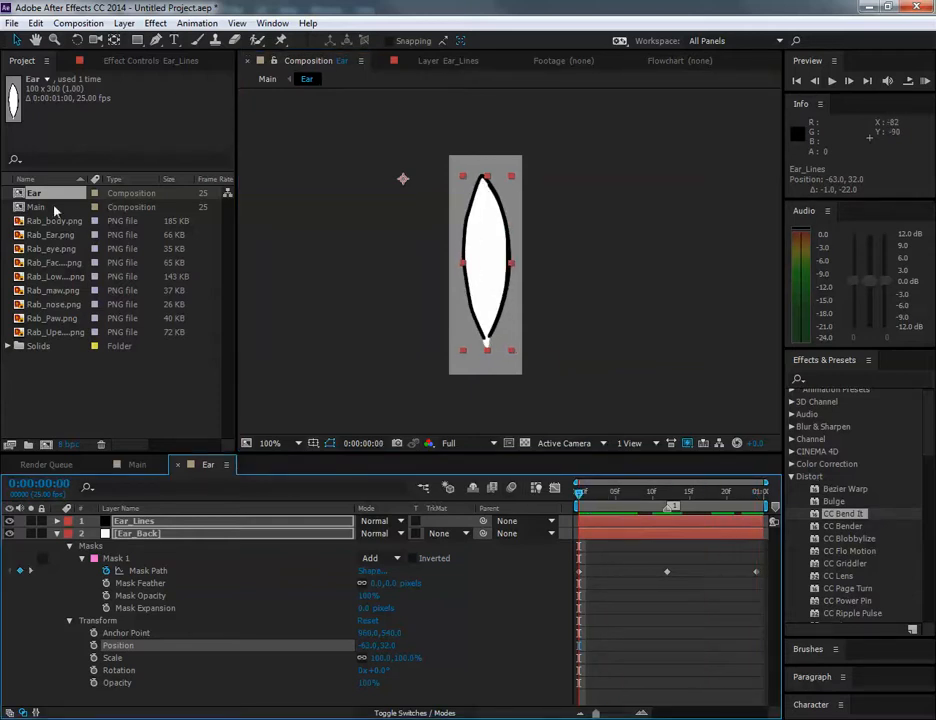
Step: In Main, move the Ear layer to about 414, 216, beside the rabbit's original ear
left_click(53, 208)
double_click(50, 208)
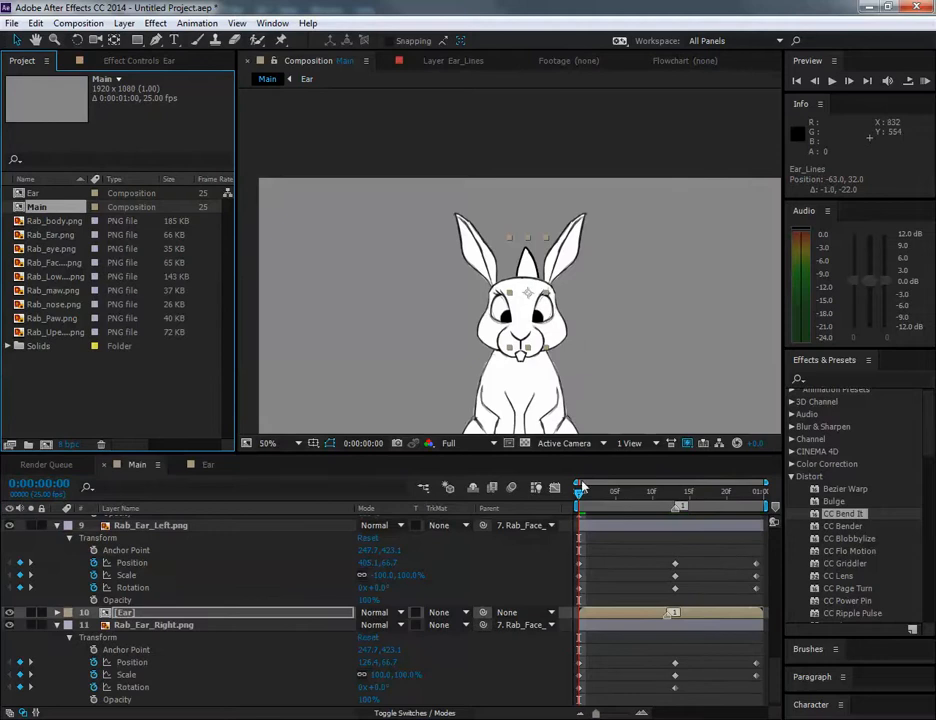
left_click_drag(523, 257, 440, 245)
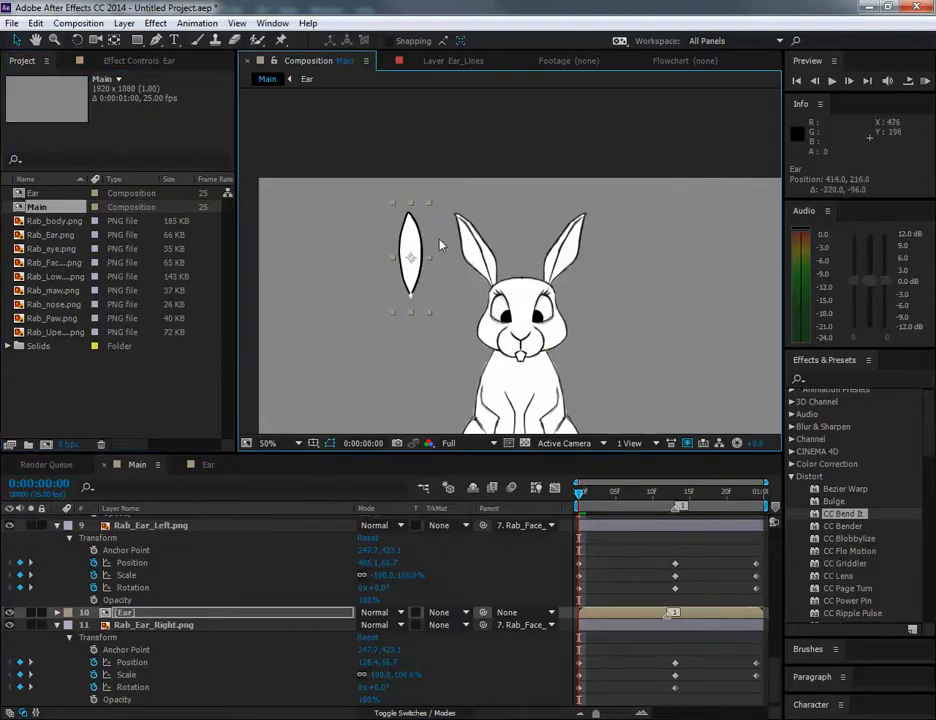
scroll(410, 250, "up", 2)
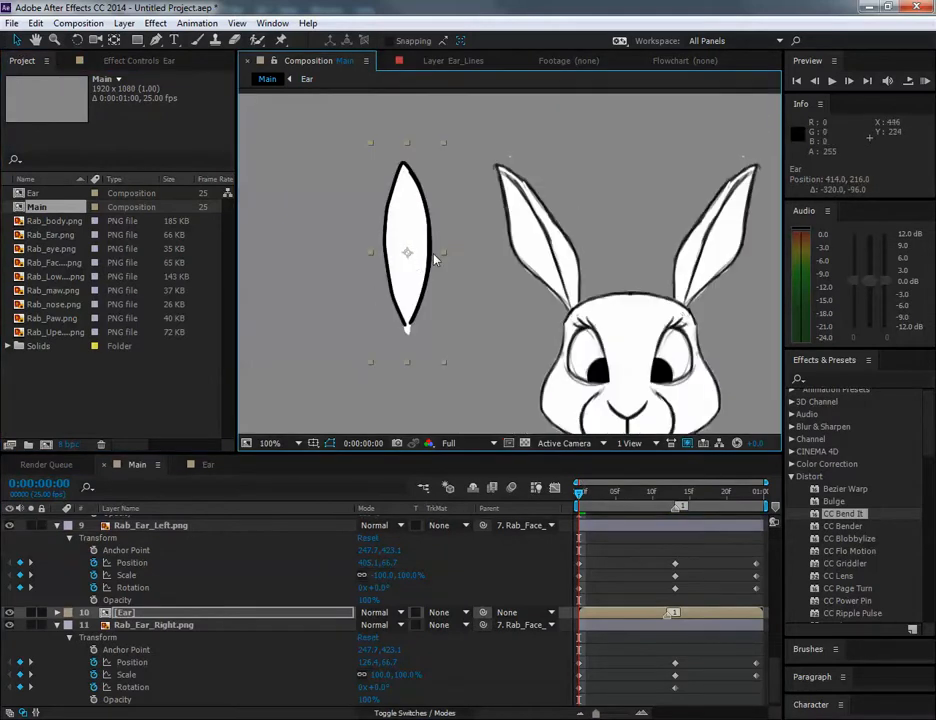
Step: Move the Ear layer's anchor point down about 101 px to the base of the ear, then play back its motion
key("y")
left_click_drag(410, 268, 408, 345)
key("v")
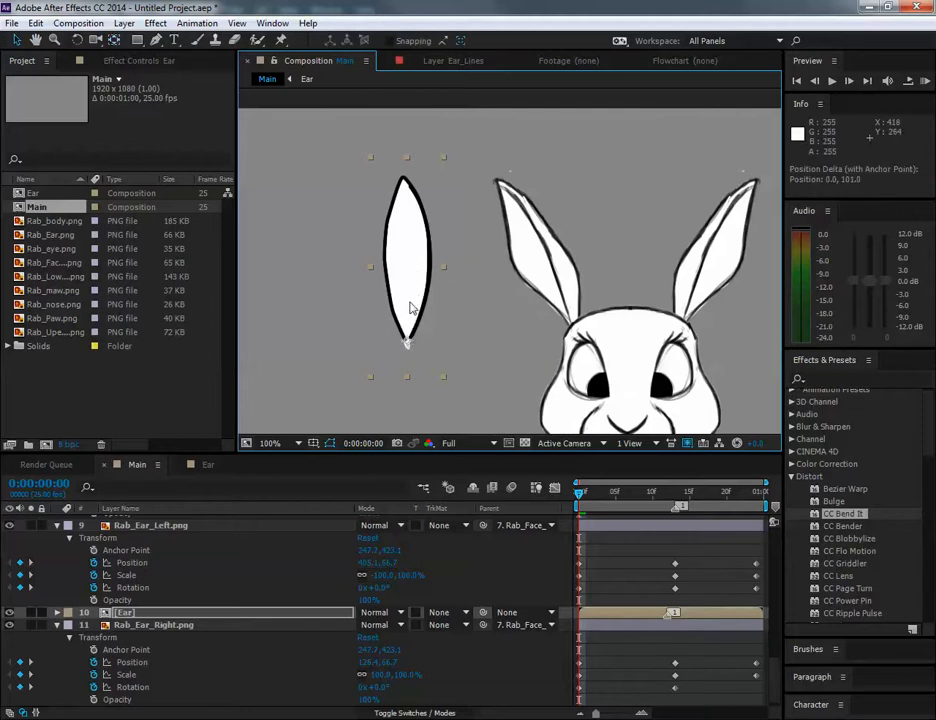
left_click(244, 612)
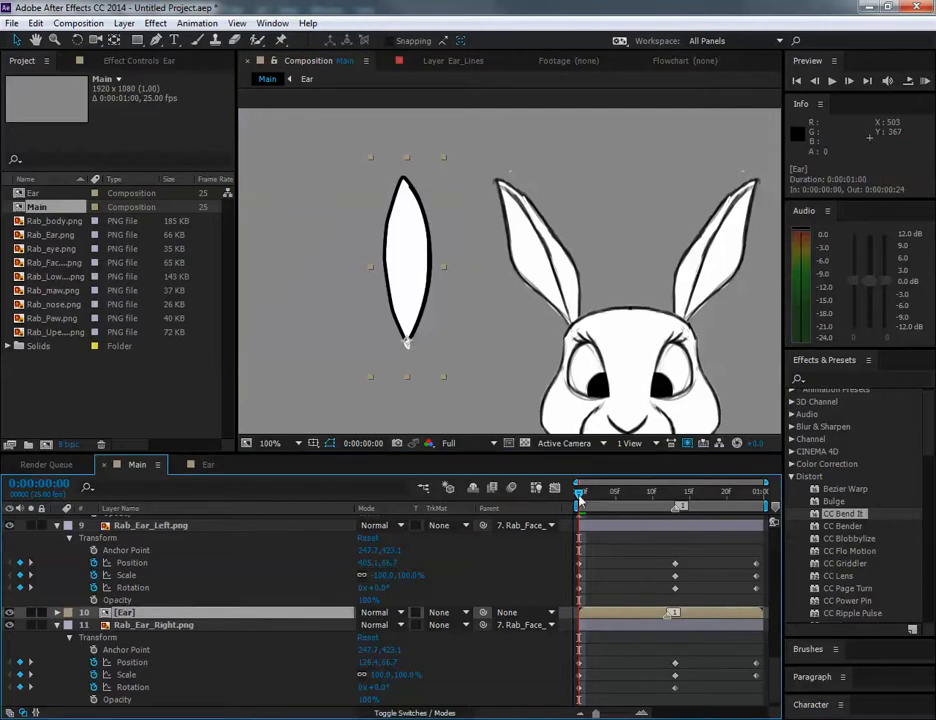
left_click_drag(579, 496, 687, 503)
key("space")
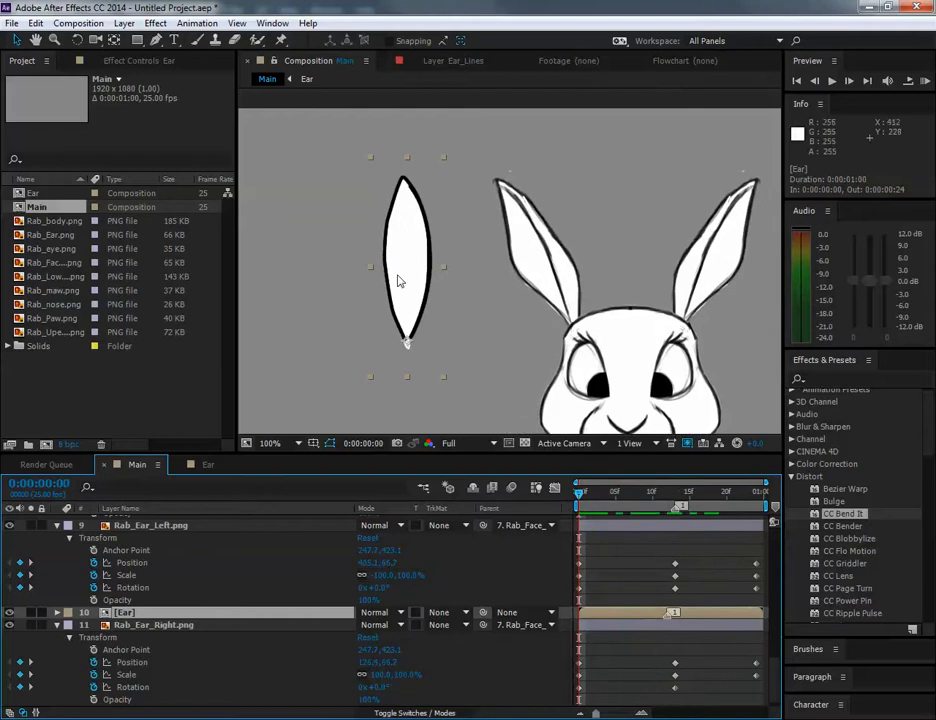
Step: Move the Ear layer to about 642, 295 and rotate it about -26.5° so it covers the rabbit's original right ear
left_click_drag(415, 293, 568, 278)
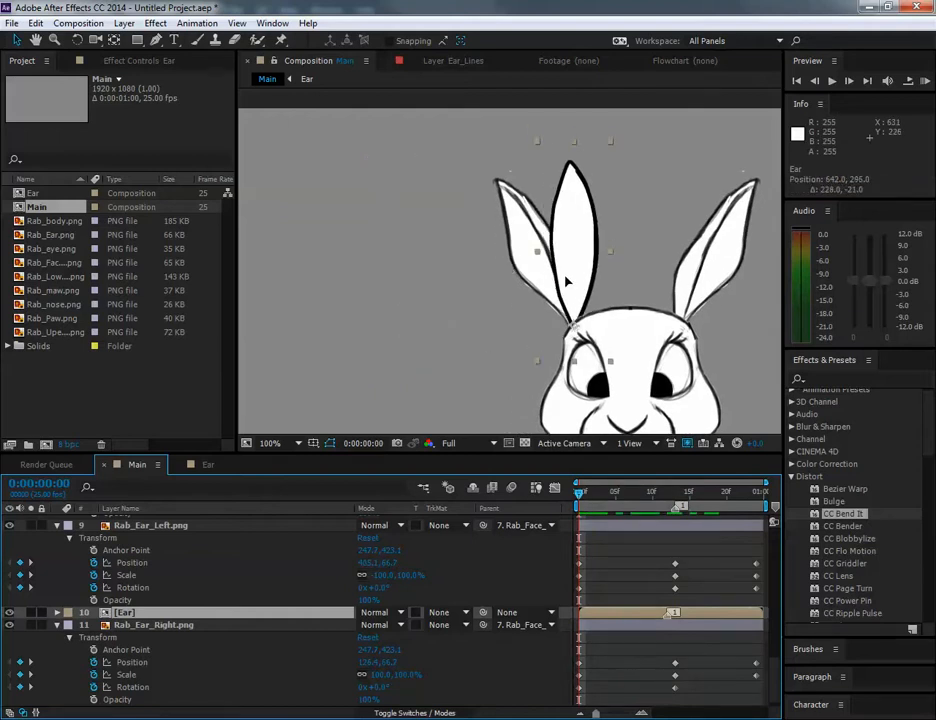
key("w")
left_click_drag(572, 198, 530, 221)
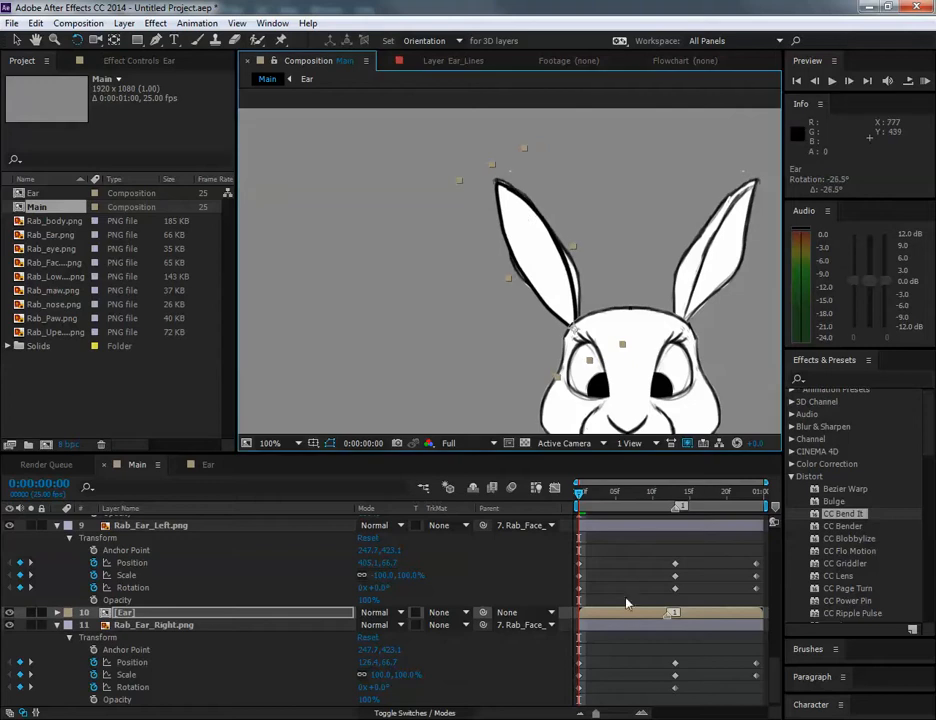
Step: Add a null object to the Main composition and rename it Ear_Control
scroll(205, 549, "up", 5)
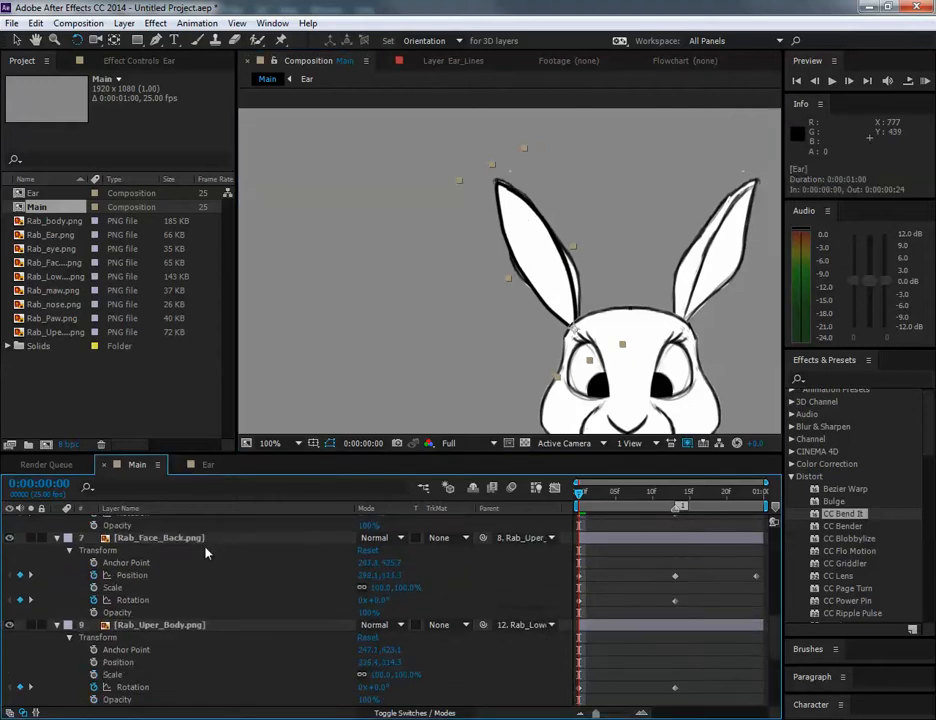
scroll(207, 551, "down", 4)
scroll(210, 545, "up", 6)
left_click(124, 23)
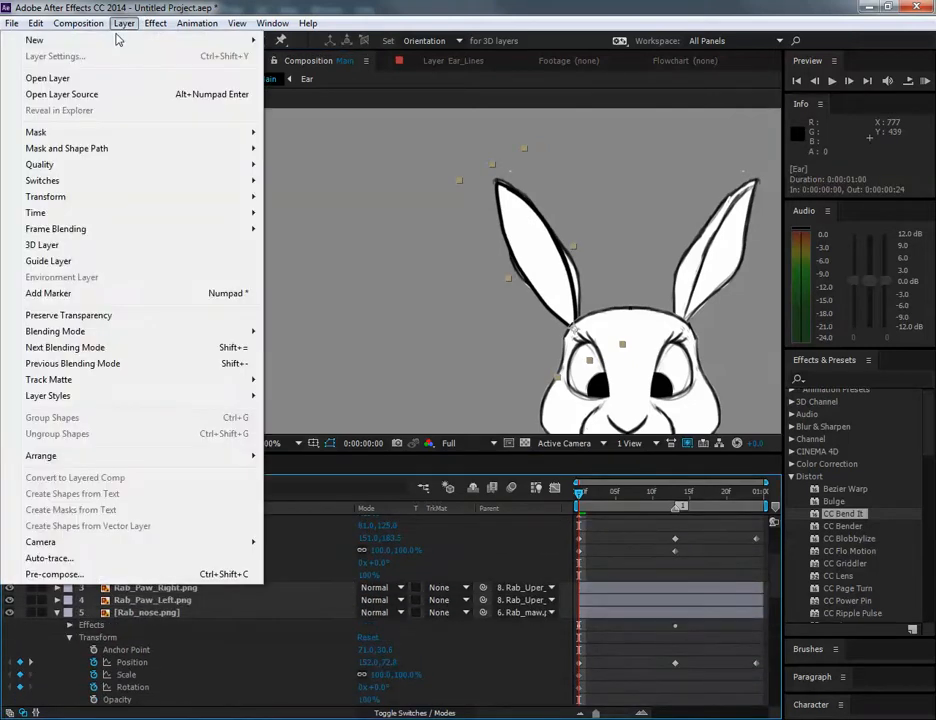
mouse_move(112, 42)
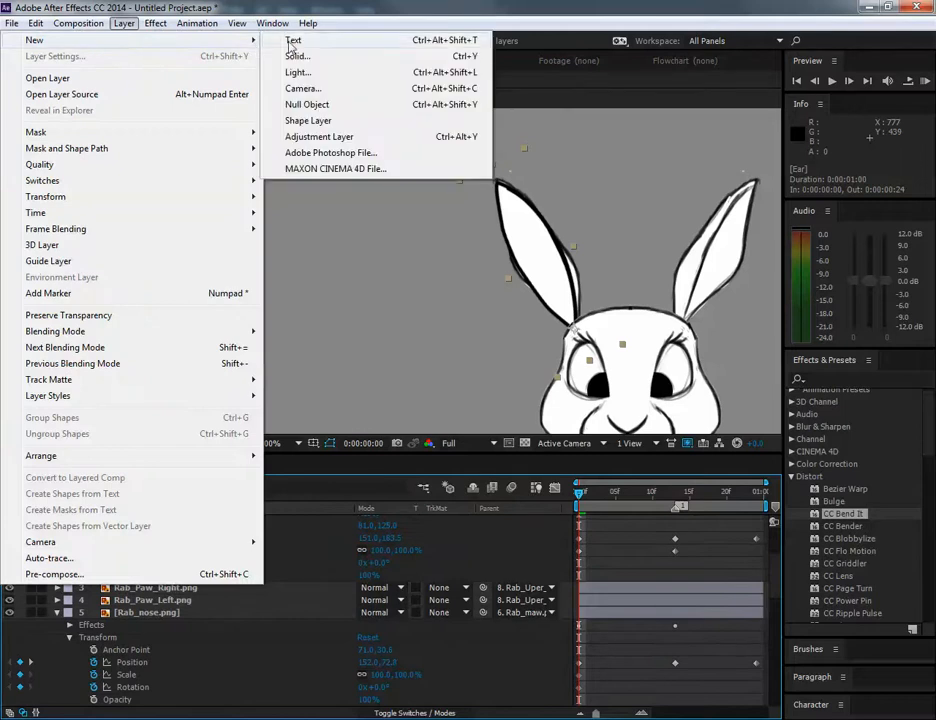
left_click(335, 101)
right_click(141, 705)
left_click(205, 690)
type("Ear_Control")
key("Left")
key("Left")
key("Left")
type("t")
key("Return")
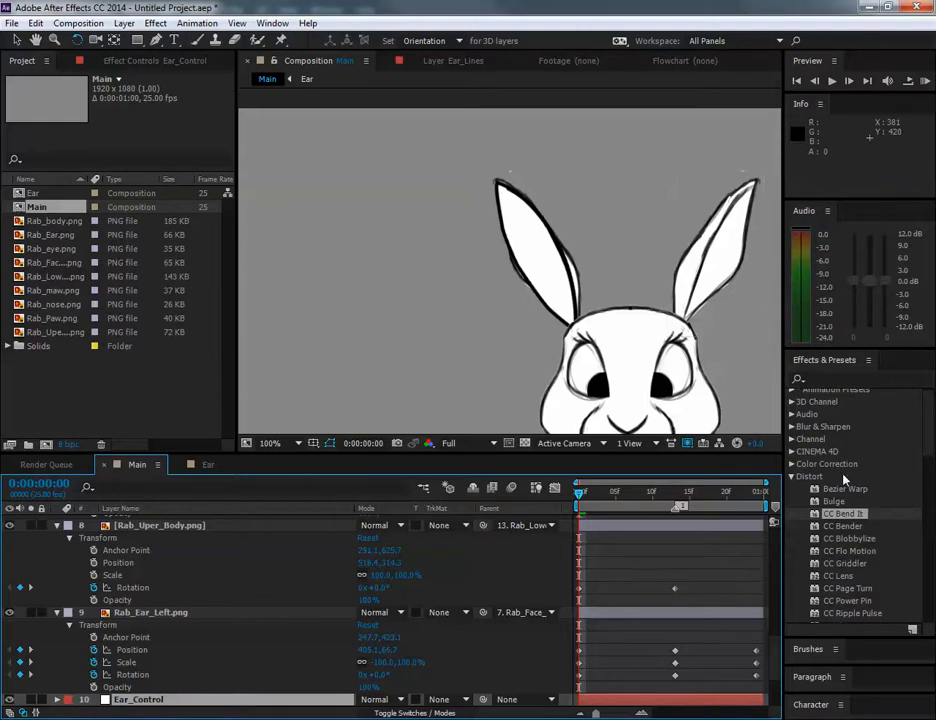
Step: Apply a Slider Control expression effect to the Ear_Control null and expand its slider
scroll(842, 481, "up", 1)
scroll(842, 481, "down", 12)
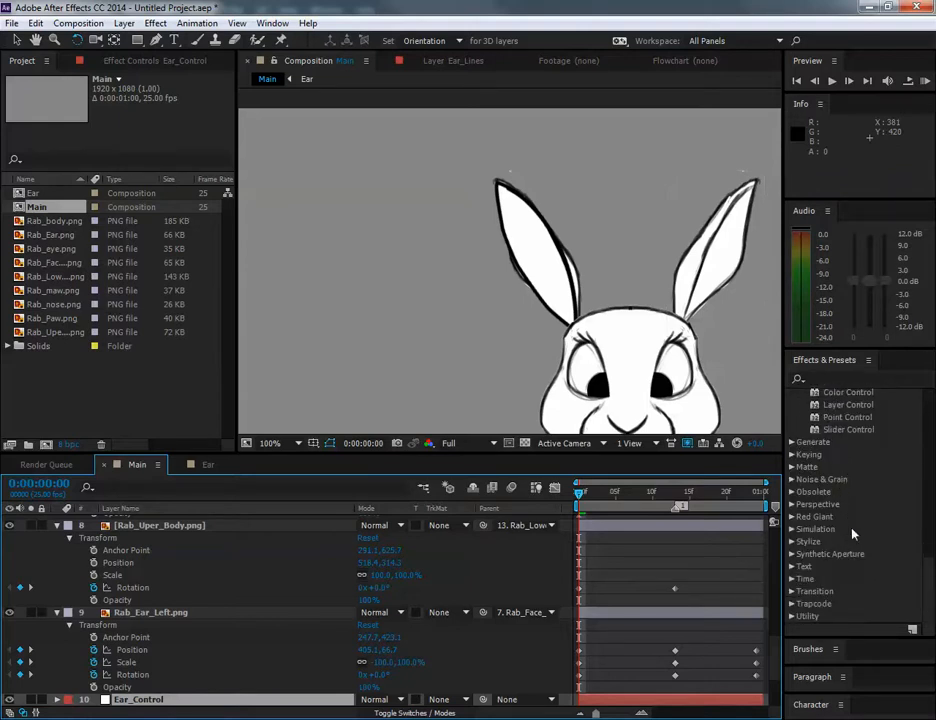
scroll(853, 533, "up", 3)
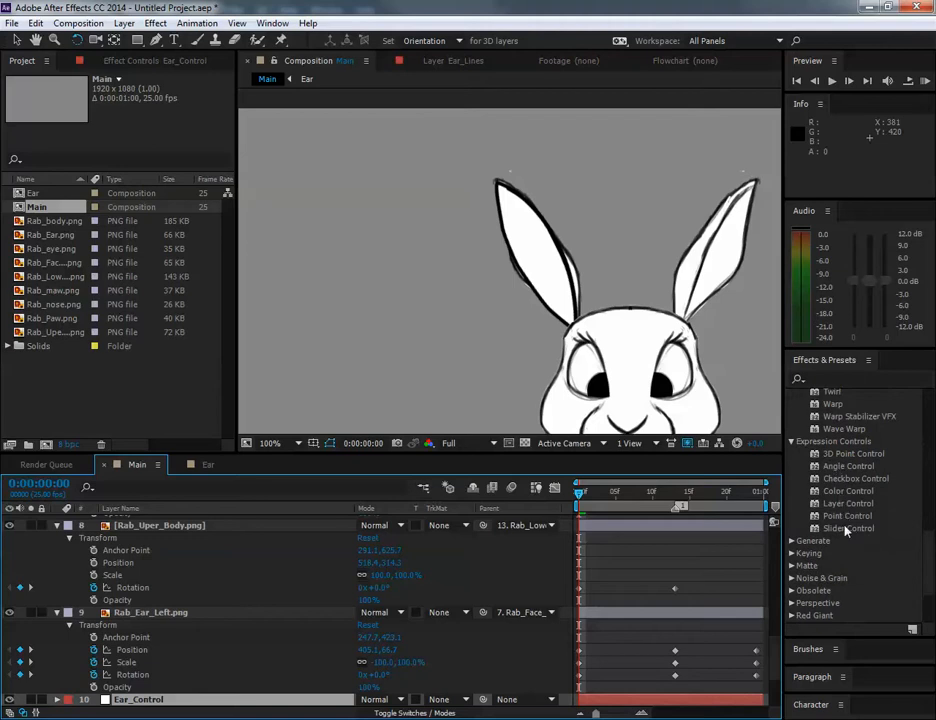
double_click(845, 528)
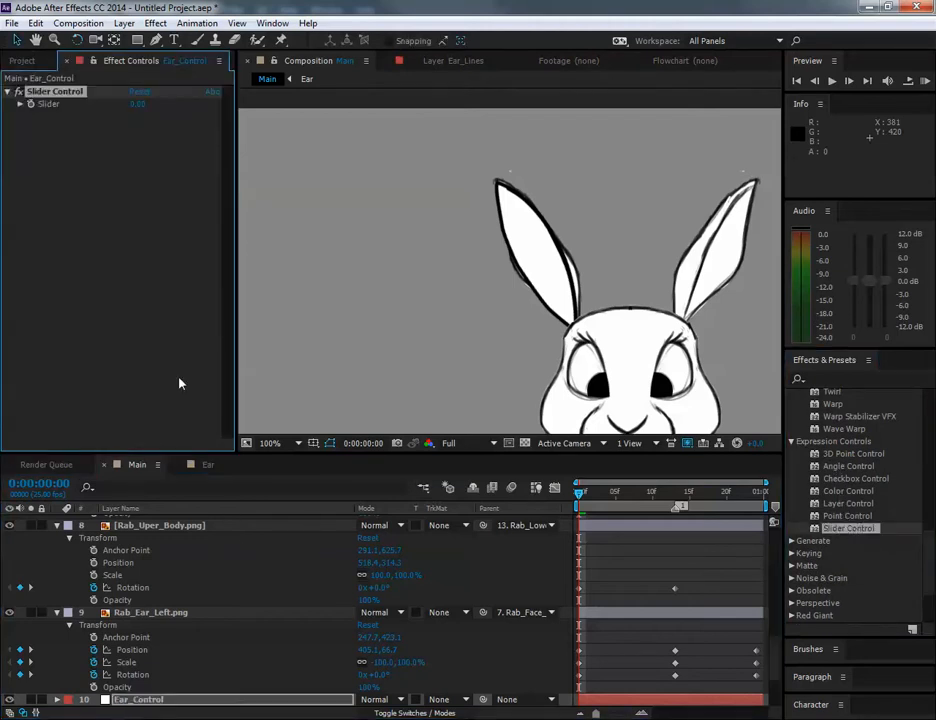
left_click(157, 700)
left_click(50, 92)
left_click(20, 104)
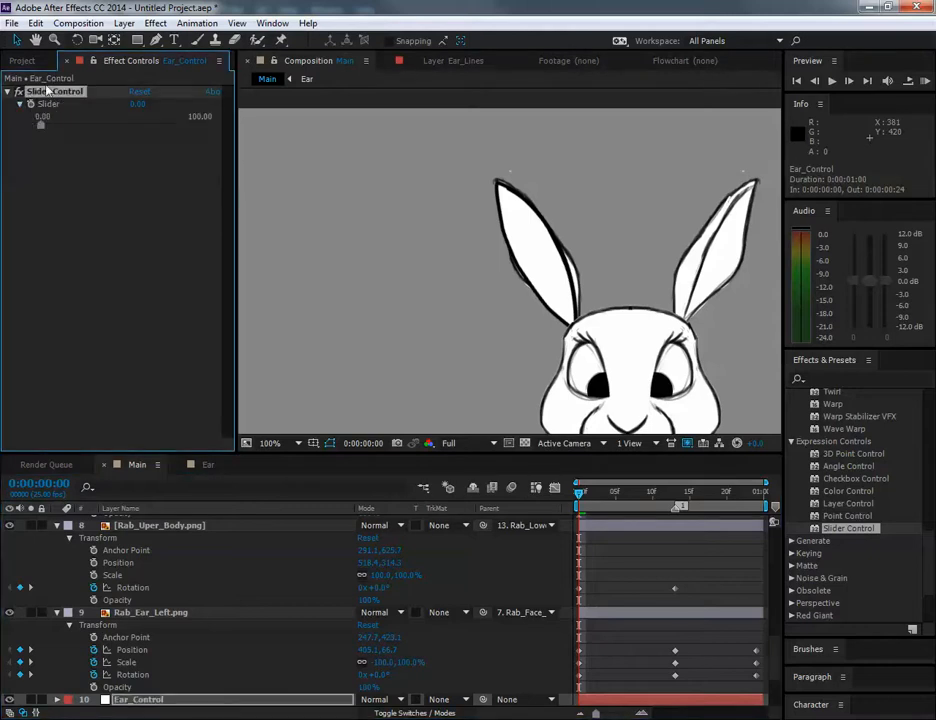
Step: Rename the Slider Control effect on the Ear_Control layer as EarLeft_Slider
scroll(210, 686, "down", 3)
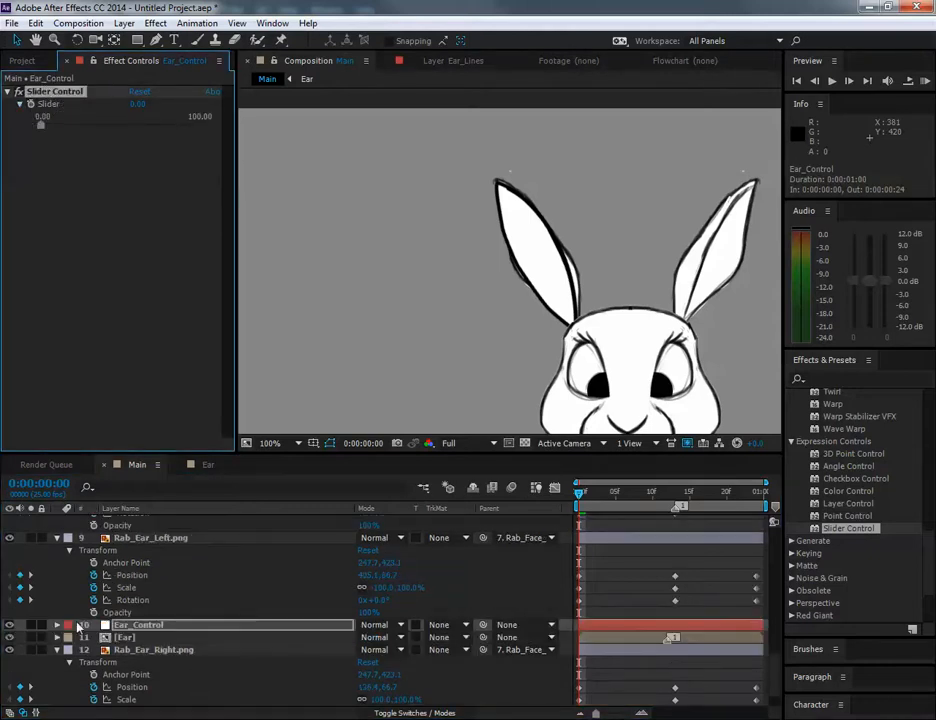
left_click(57, 625)
left_click(70, 638)
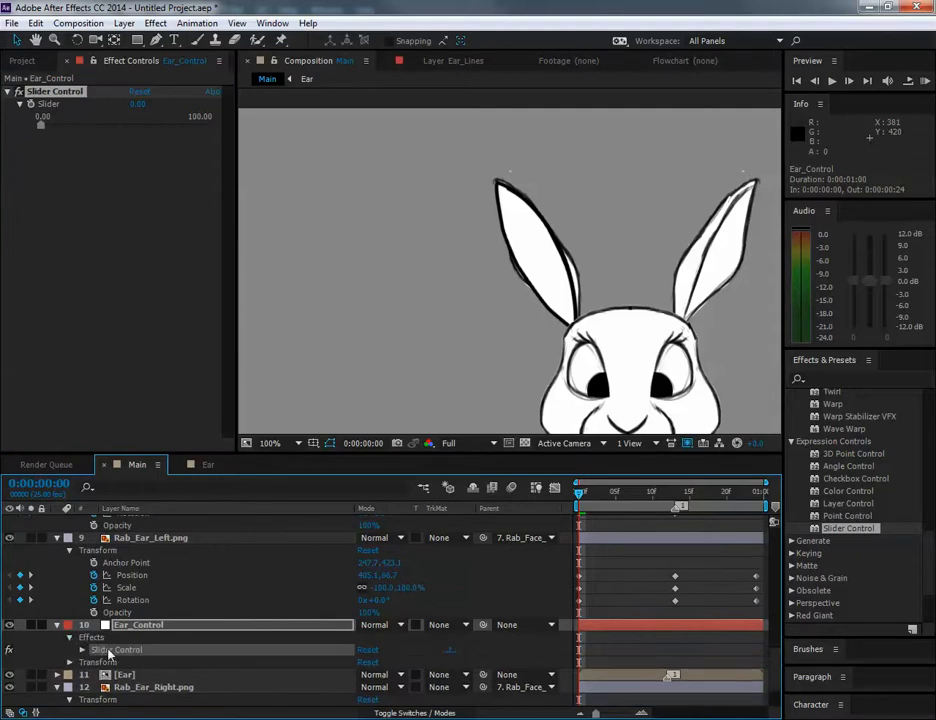
right_click(100, 650)
left_click(150, 586)
type("Ear")
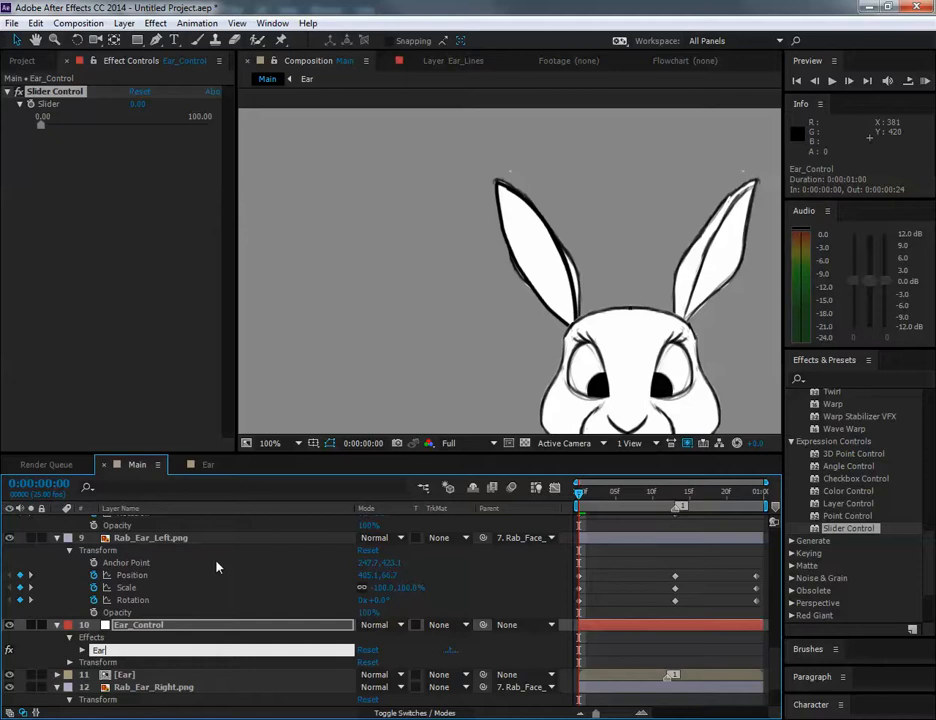
type("Left_Slider")
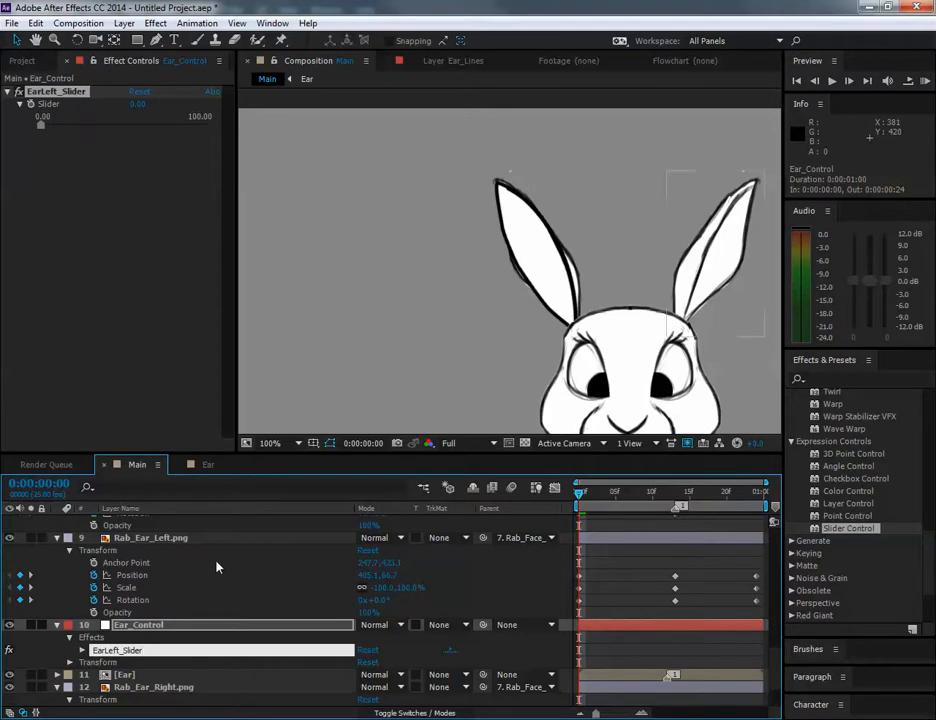
key("Return")
Step: Enable time remapping on the Ear layer and add an expression to its Time Remap property
scroll(173, 623, "down", 1)
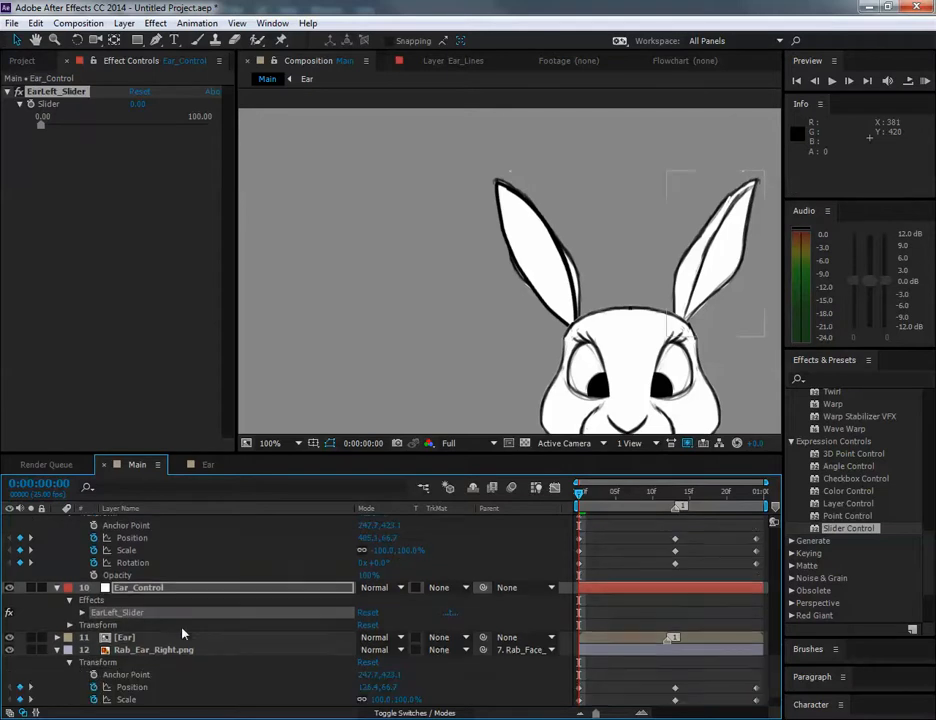
left_click(113, 637)
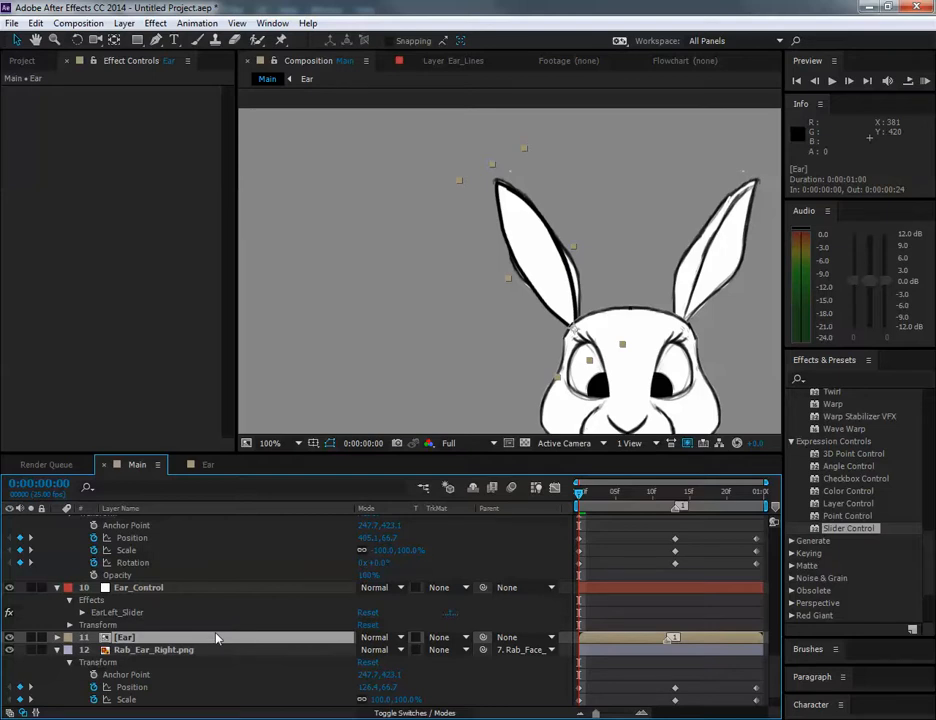
key("ctrl+alt+t")
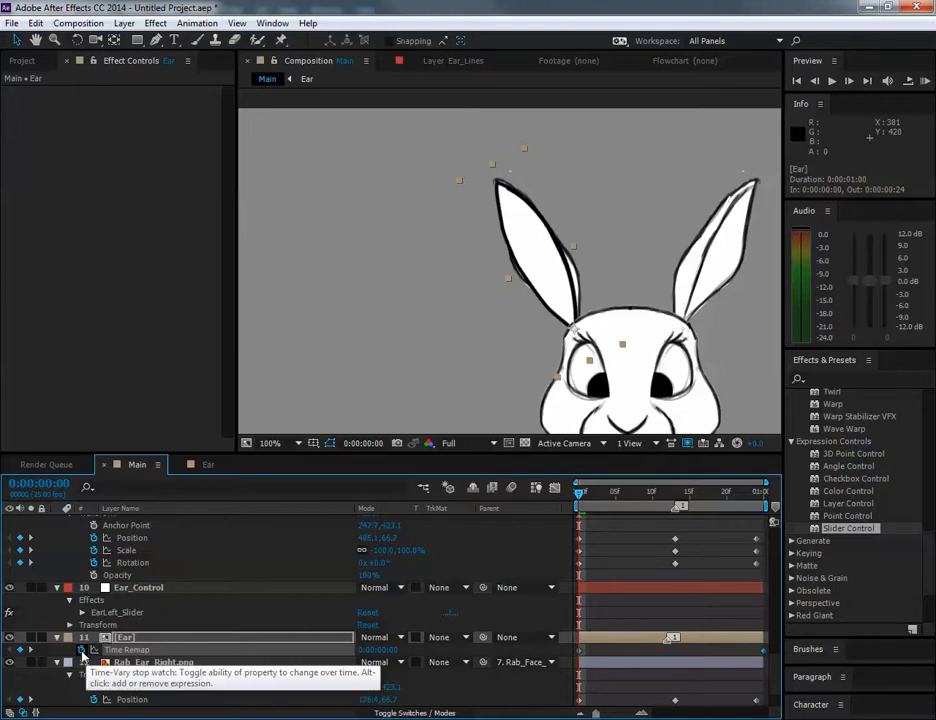
left_click(81, 650, "alt")
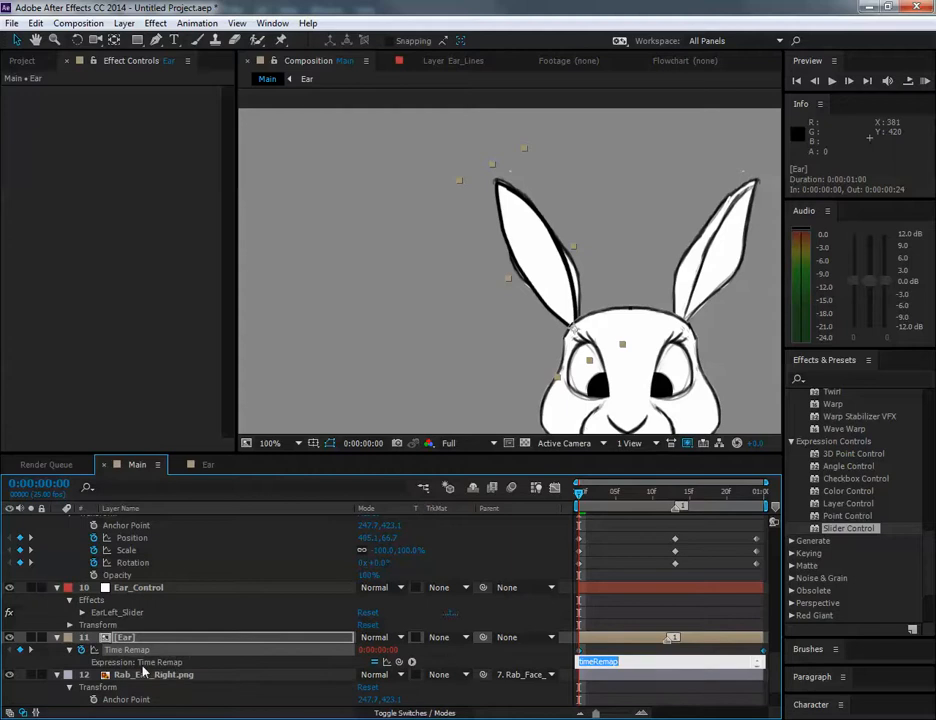
left_click(135, 667)
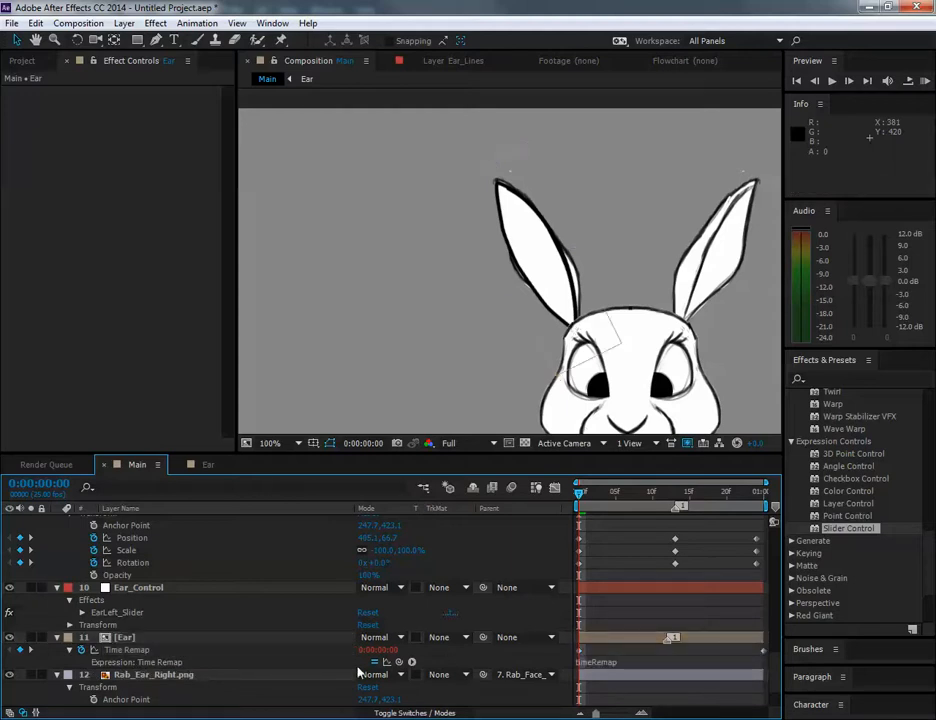
Step: Link the Ear layer's Time Remap expression to the Slider value of EarLeft_Slider and try the slider
left_click_drag(400, 663, 101, 614)
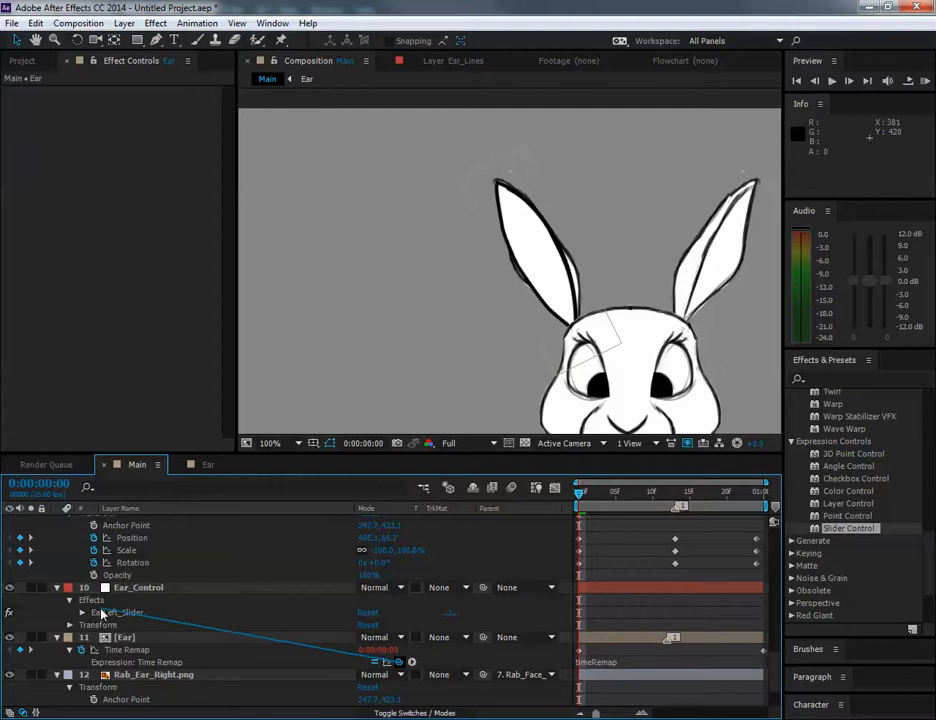
left_click_drag(158, 622, 140, 628)
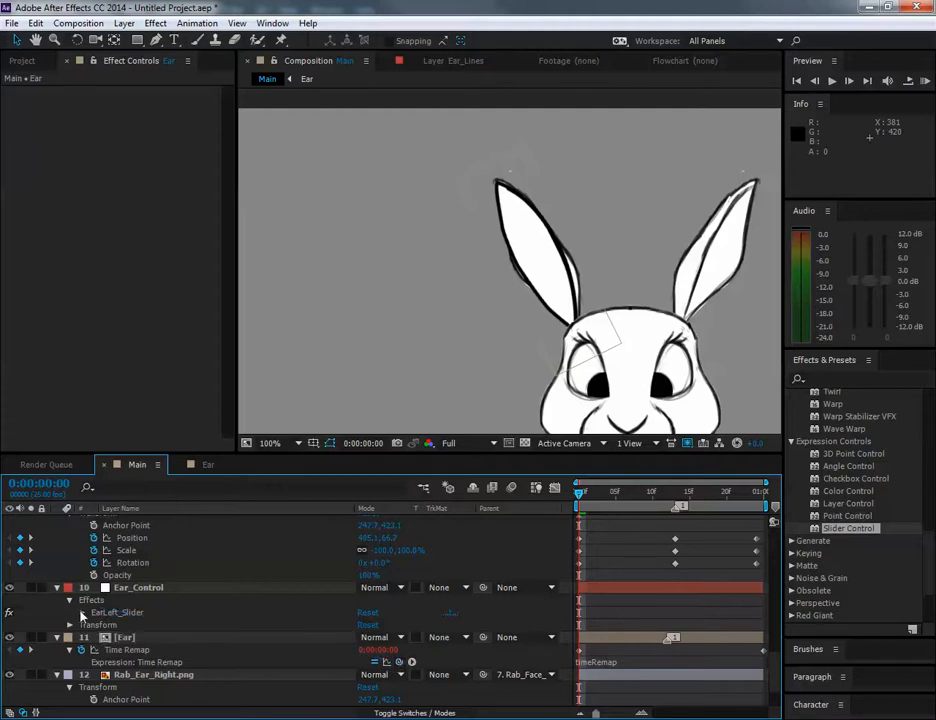
left_click(82, 613)
left_click_drag(406, 688, 124, 617)
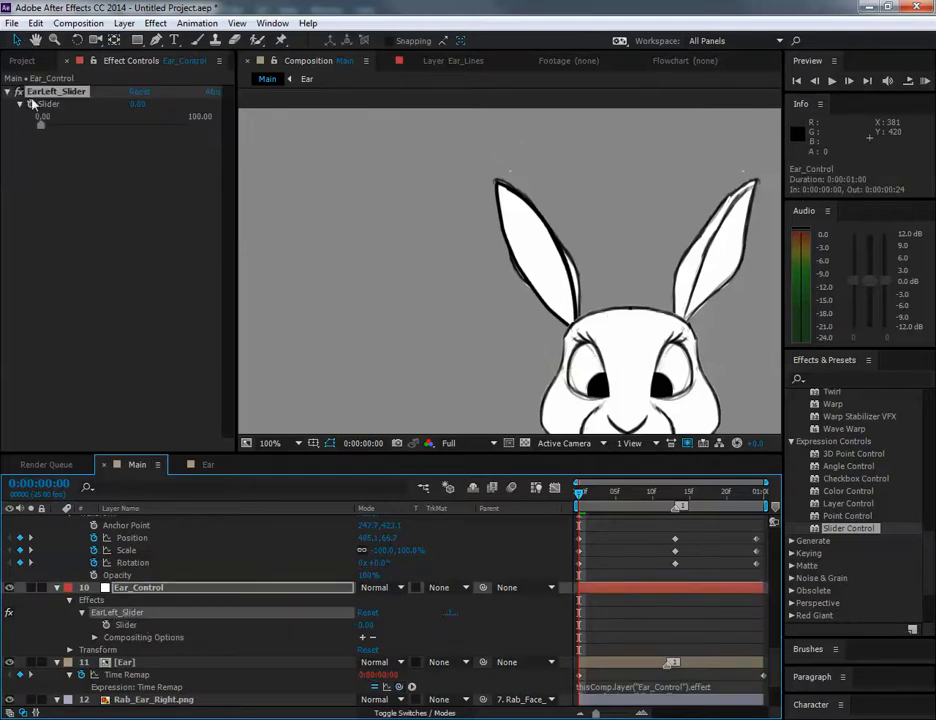
left_click_drag(42, 126, 40, 126)
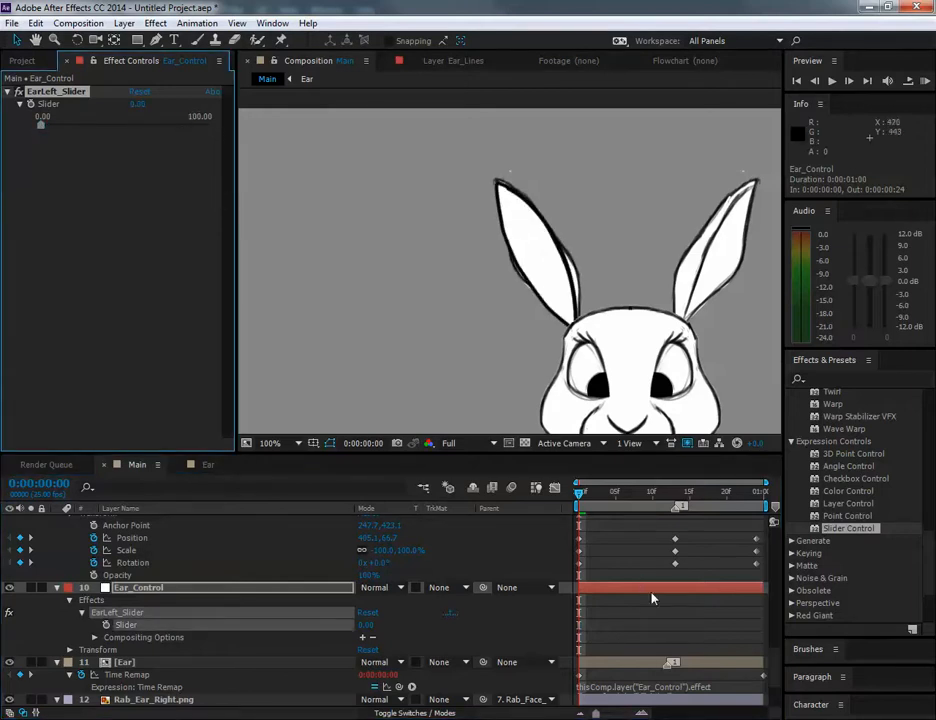
Step: Append /200 to the Ear layer's Time Remap expression and test the ear's bend with the slider
scroll(330, 648, "down", 1)
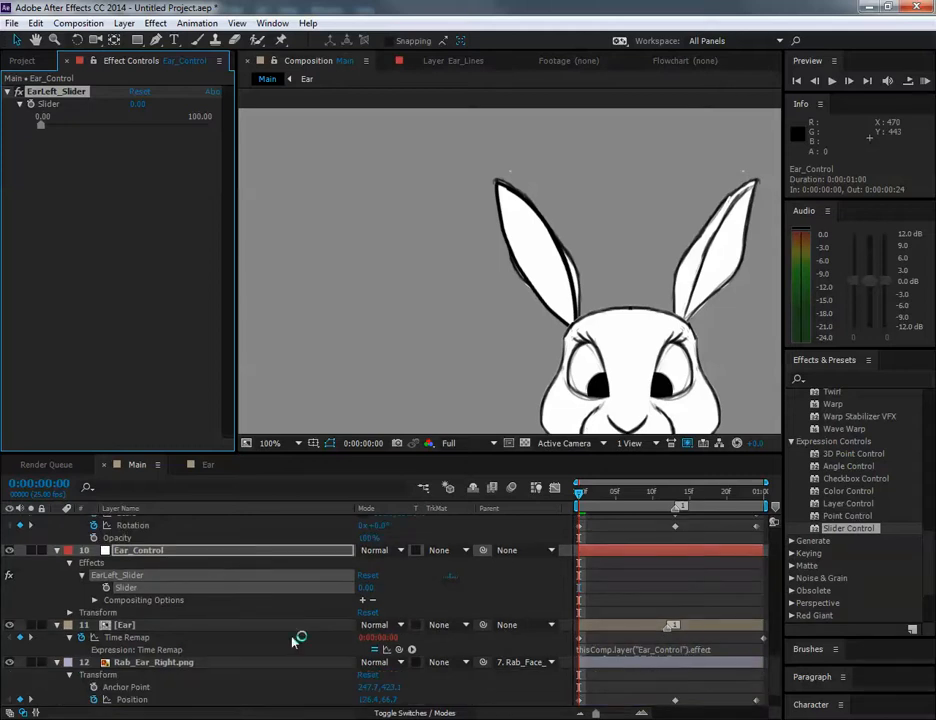
left_click(495, 652)
left_click(678, 652)
left_click_drag(720, 649, 730, 669)
left_click(712, 649)
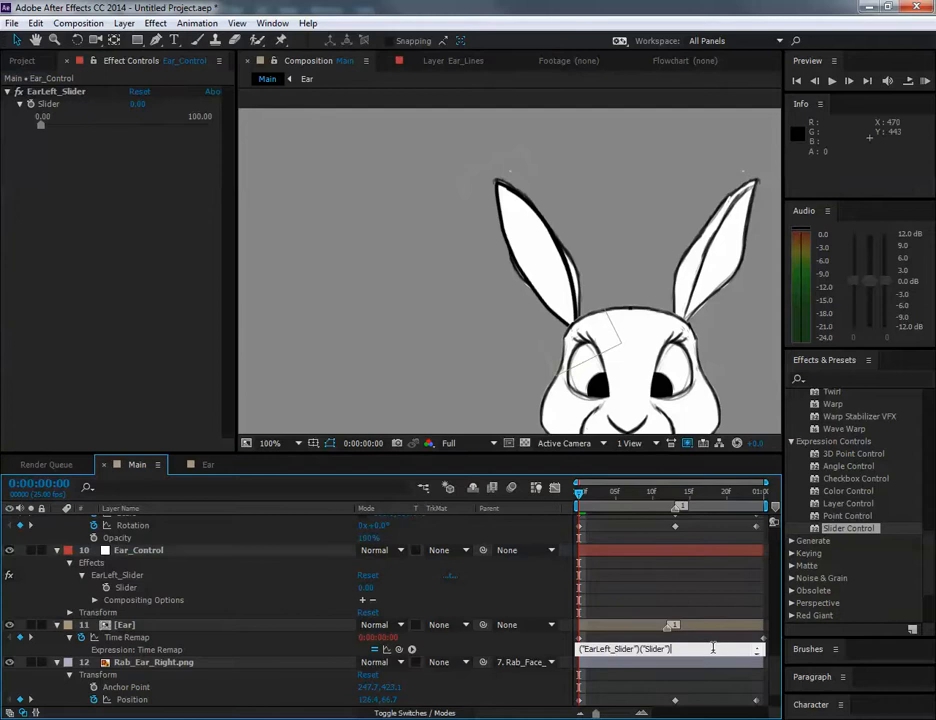
type("/200")
left_click(727, 631)
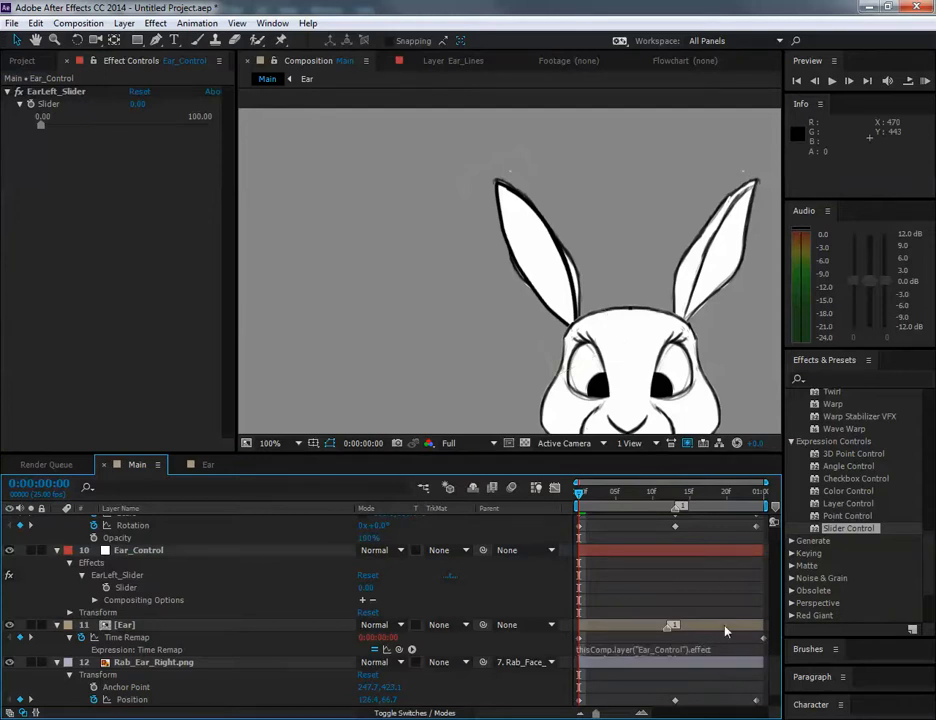
left_click(43, 127)
left_click_drag(41, 124, 10, 130)
Step: Change the divisor in the Time Remap expression to 100 and test the slider's effect on the ear
left_click(640, 649)
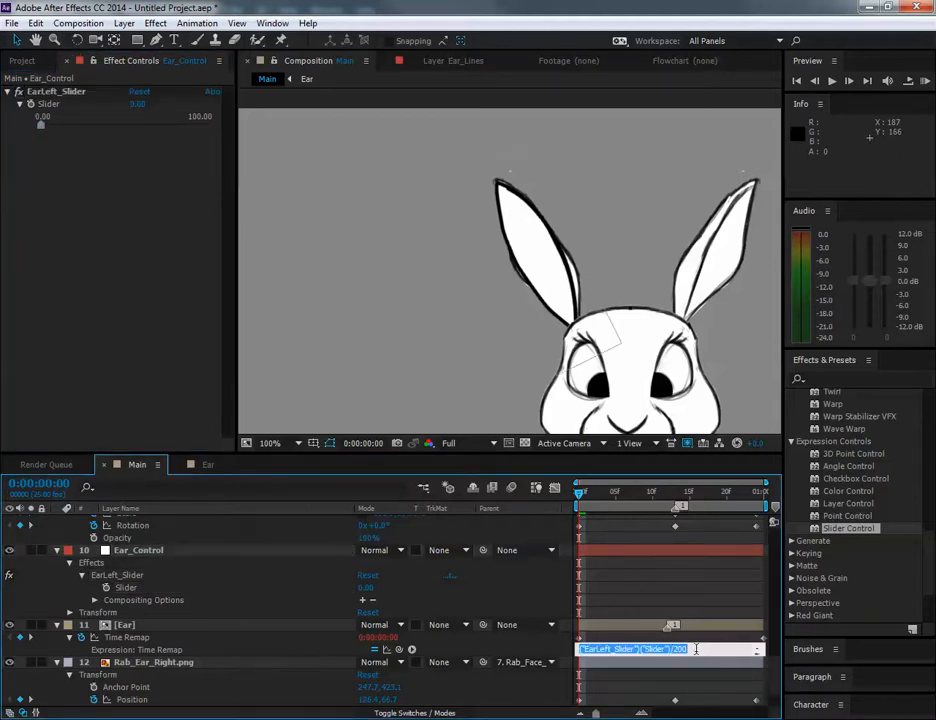
key("End")
type("/200")
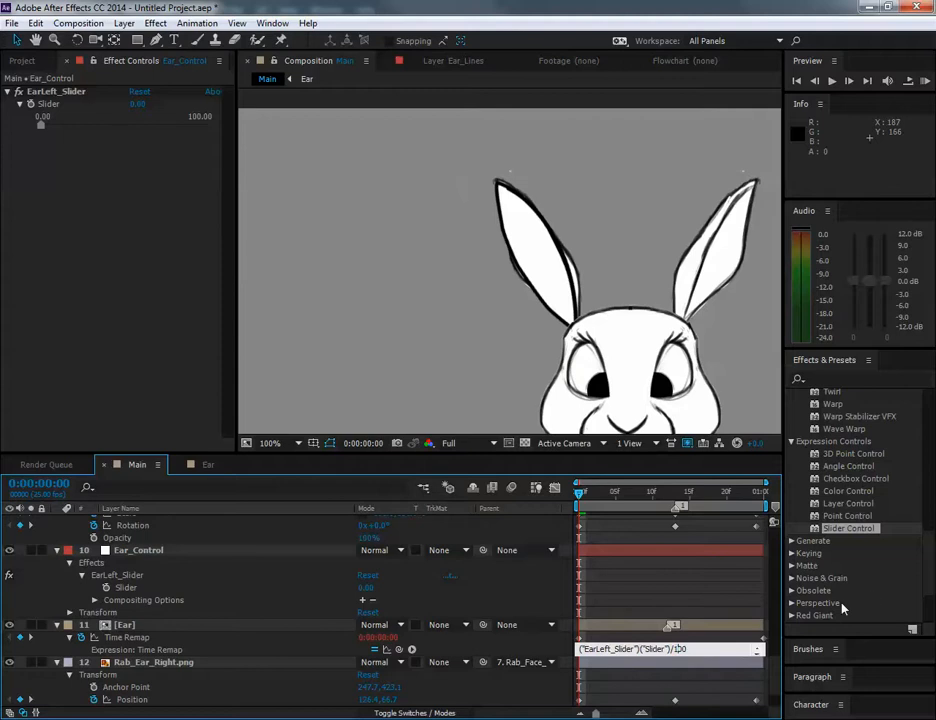
left_click(640, 595)
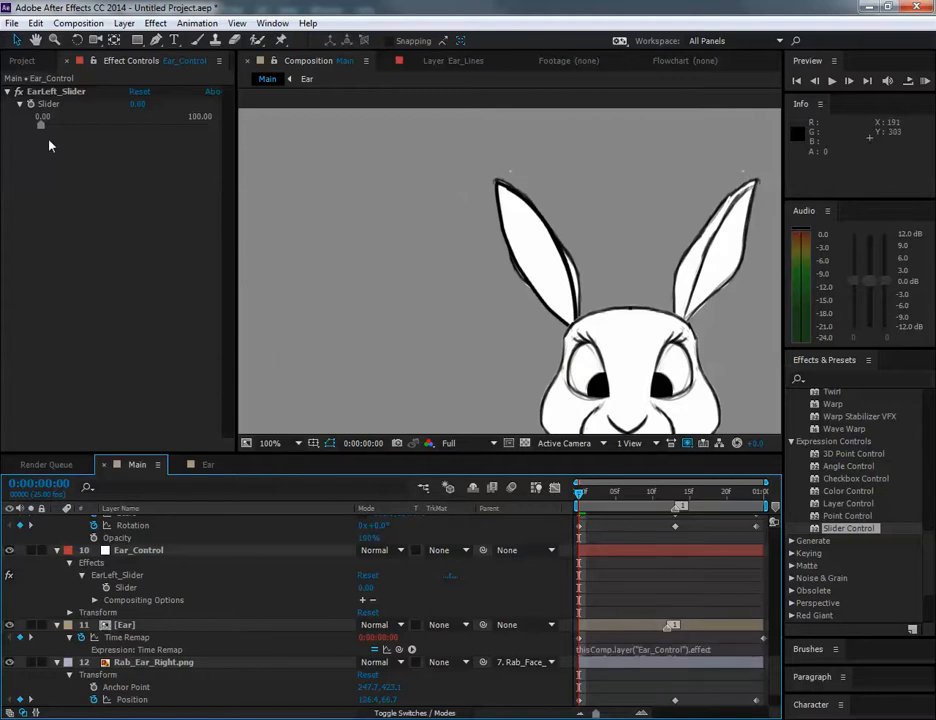
left_click_drag(44, 126, 2, 135)
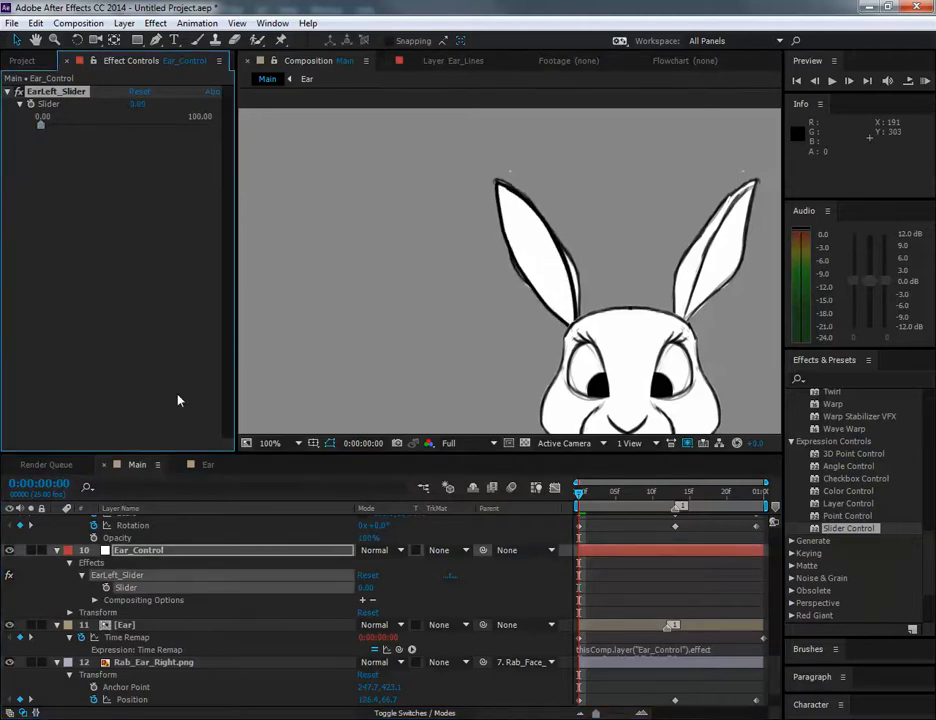
left_click(56, 550)
left_click(145, 562)
right_click(145, 563)
left_click(200, 694)
right_click(153, 576)
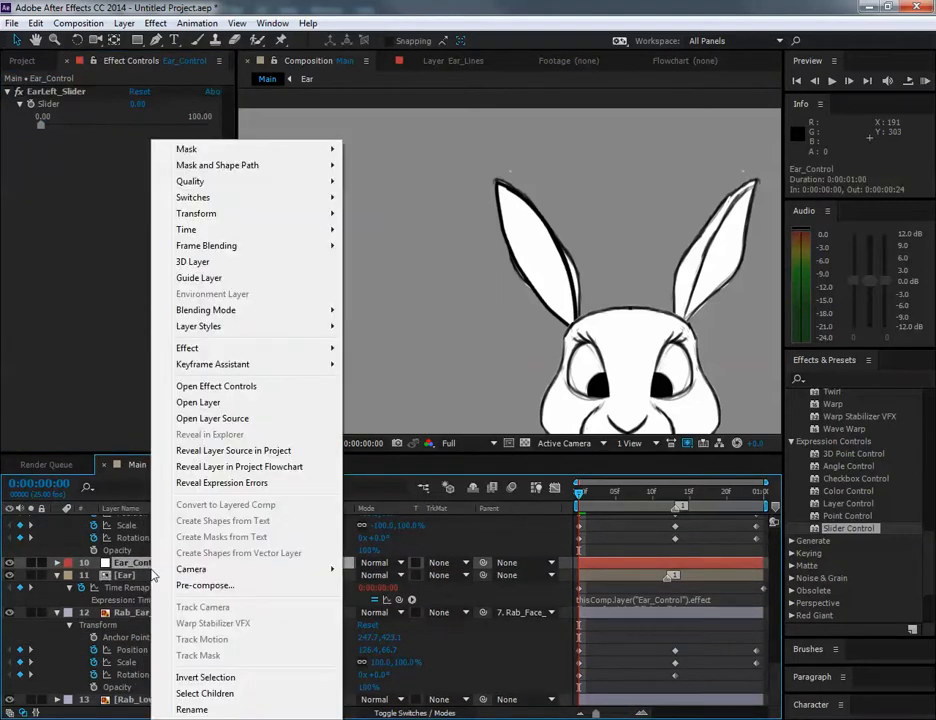
left_click(200, 709)
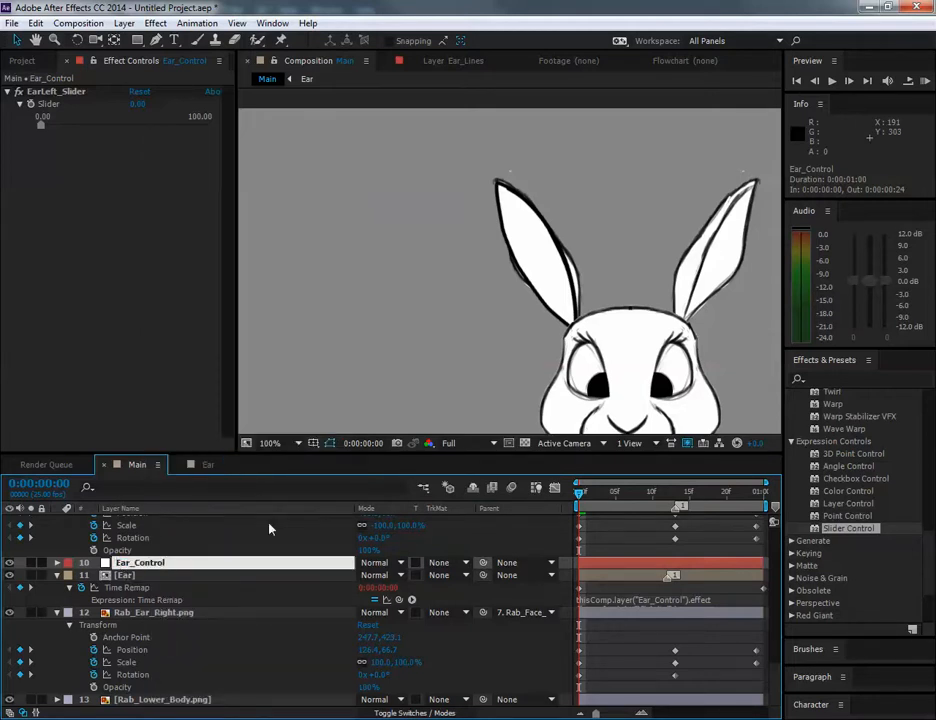
left_click(146, 577)
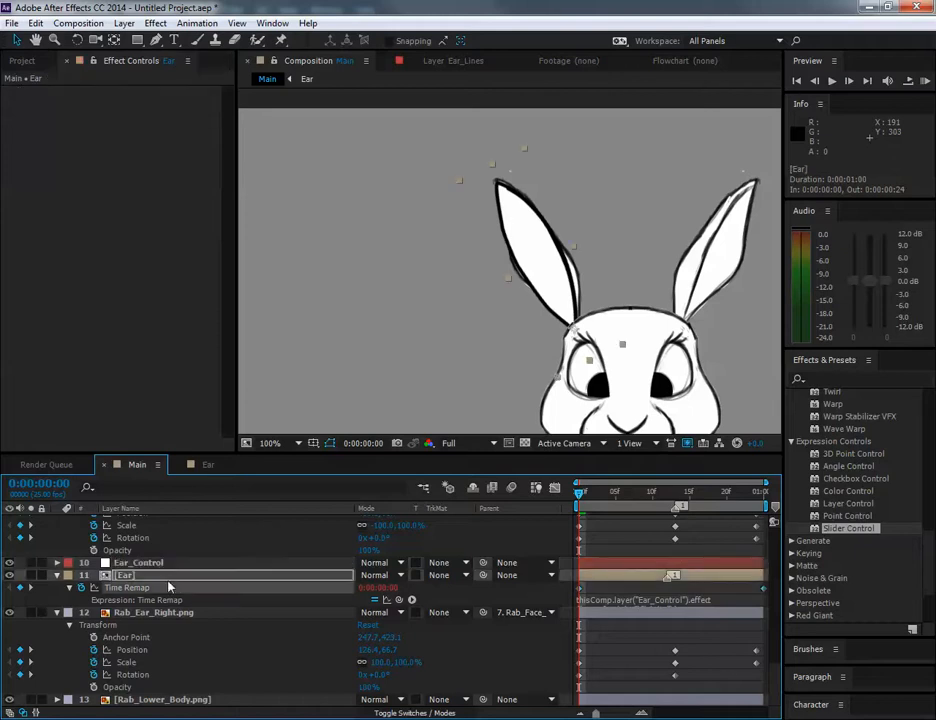
left_click(145, 613)
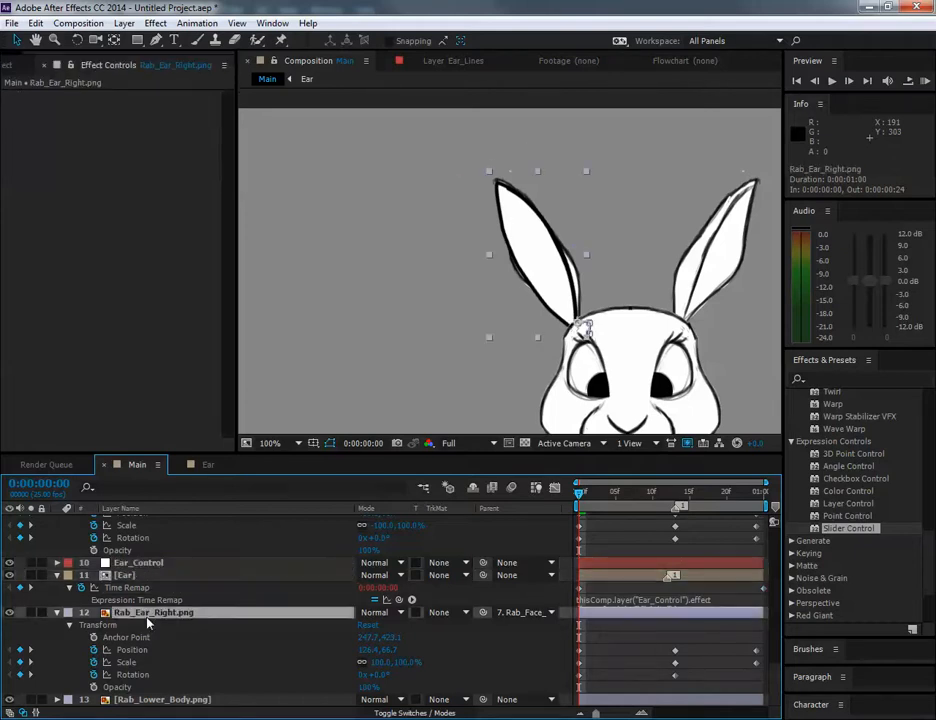
left_click(150, 576)
left_click(168, 614)
left_click(137, 565)
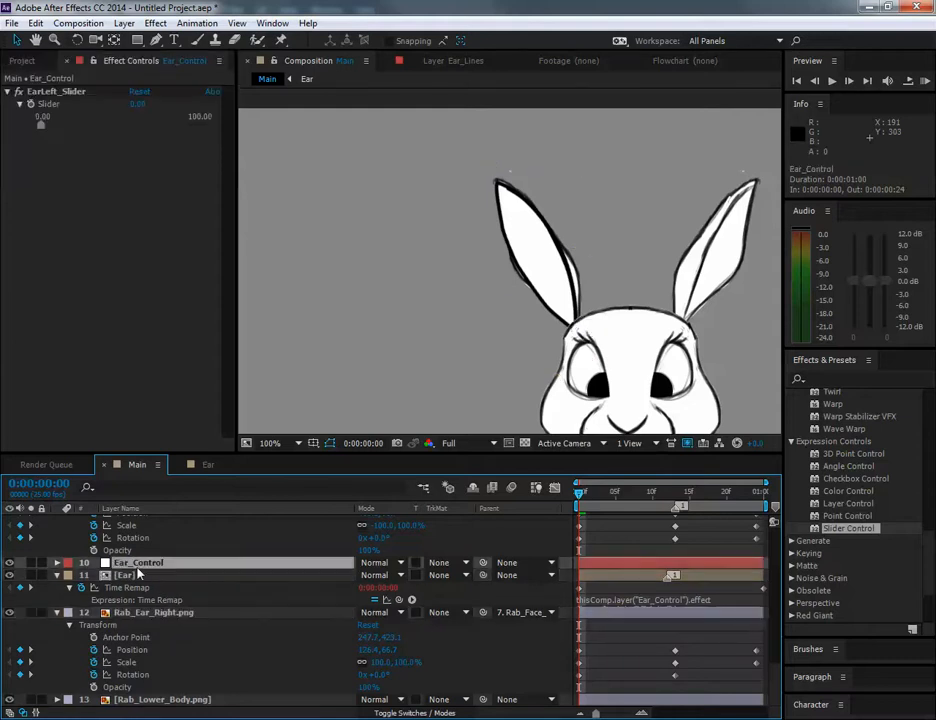
left_click(136, 576)
left_click(134, 563)
Step: Rename the EarLeft_Slider effect on the Ear_Control layer to EarRight_Slider
left_click(56, 563)
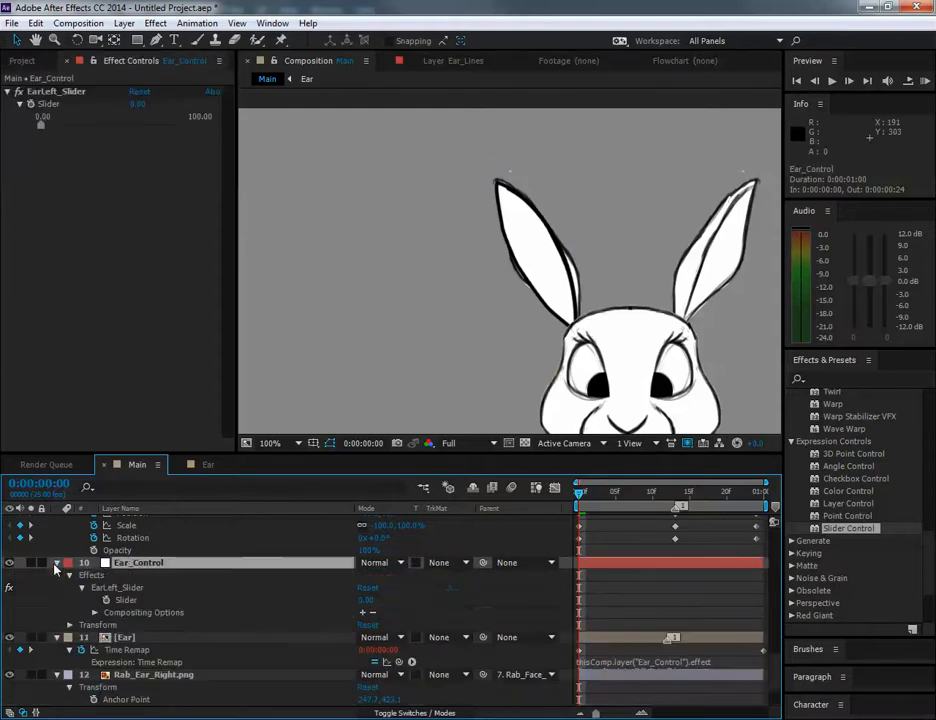
left_click(117, 587)
right_click(117, 587)
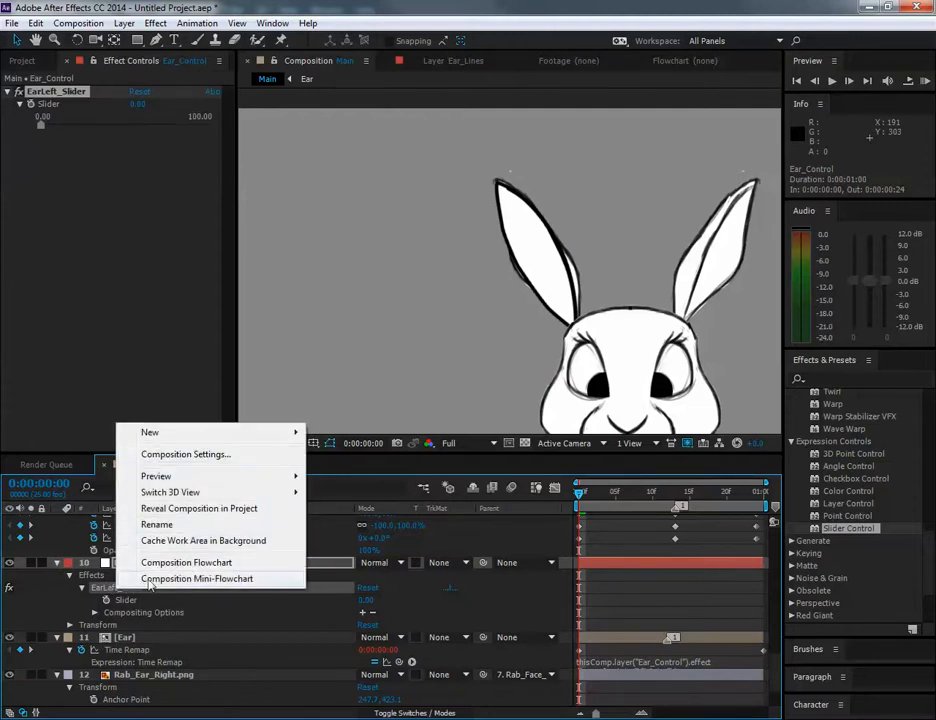
left_click(157, 524)
left_click_drag(105, 588, 117, 588)
type("Right")
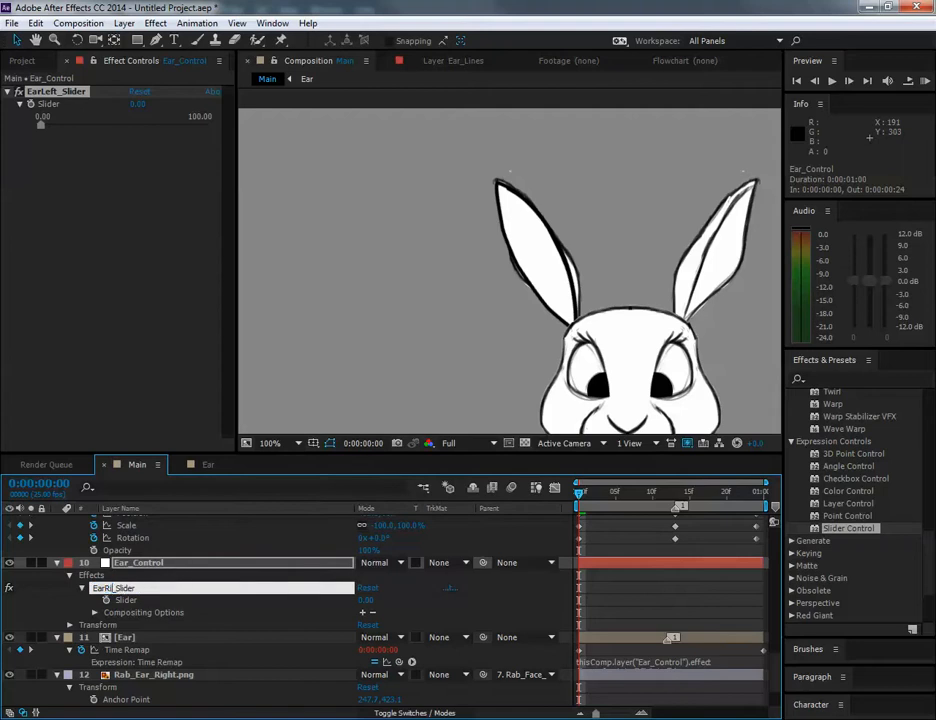
key("Return")
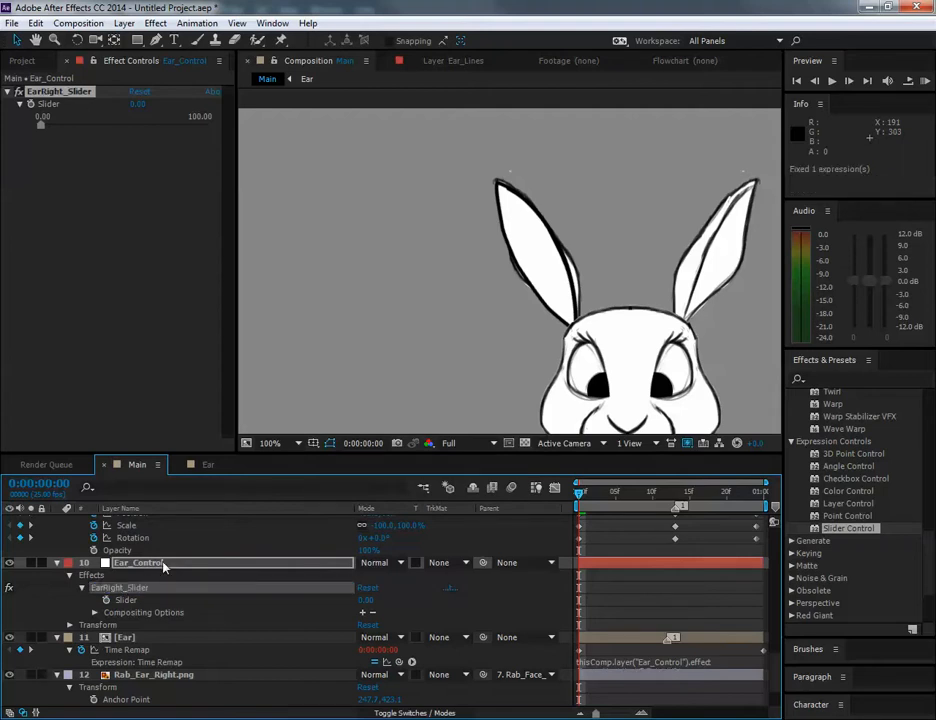
Step: Add a second Slider Control effect to the Ear_Control layer
left_click(163, 562)
right_click(131, 565)
left_click(339, 562)
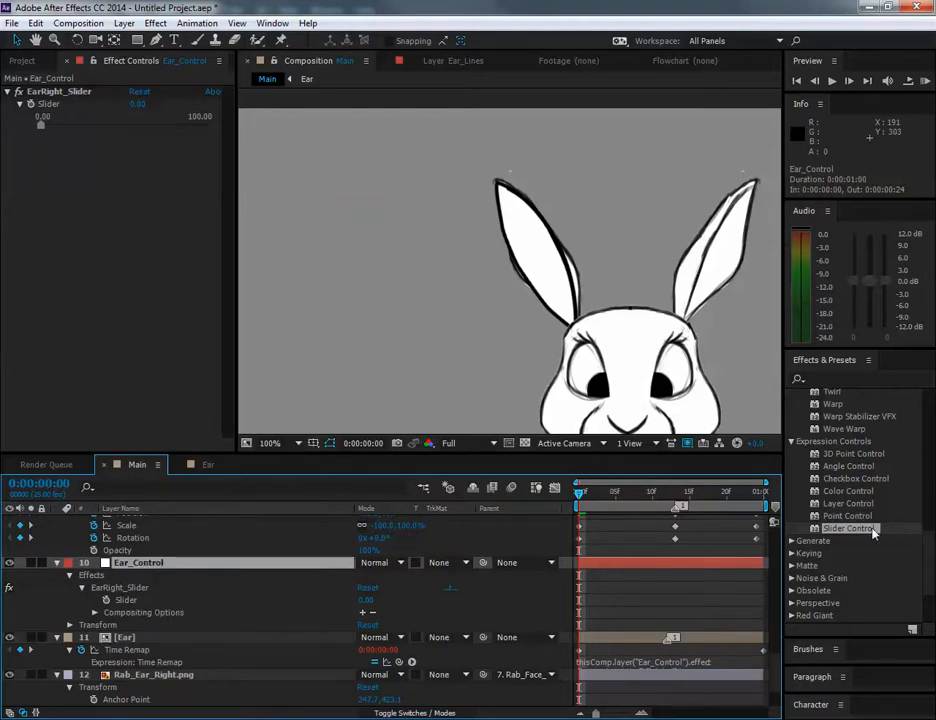
left_click_drag(848, 529, 230, 595)
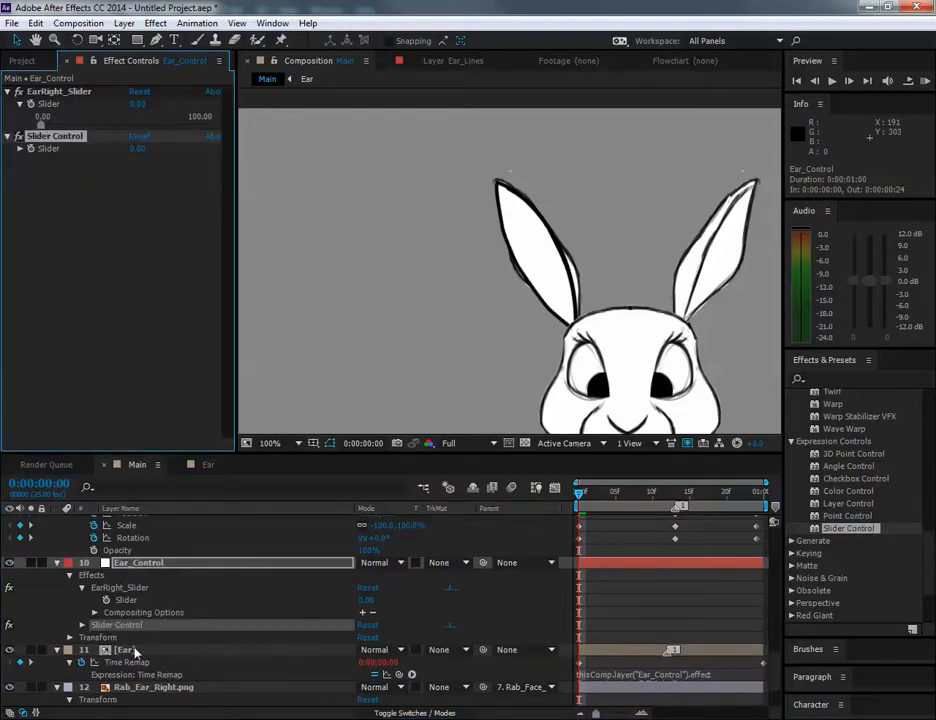
Step: Rename the new Slider Control effect on Ear_Control to EarLeft_Slider
left_click(82, 625)
right_click(125, 625)
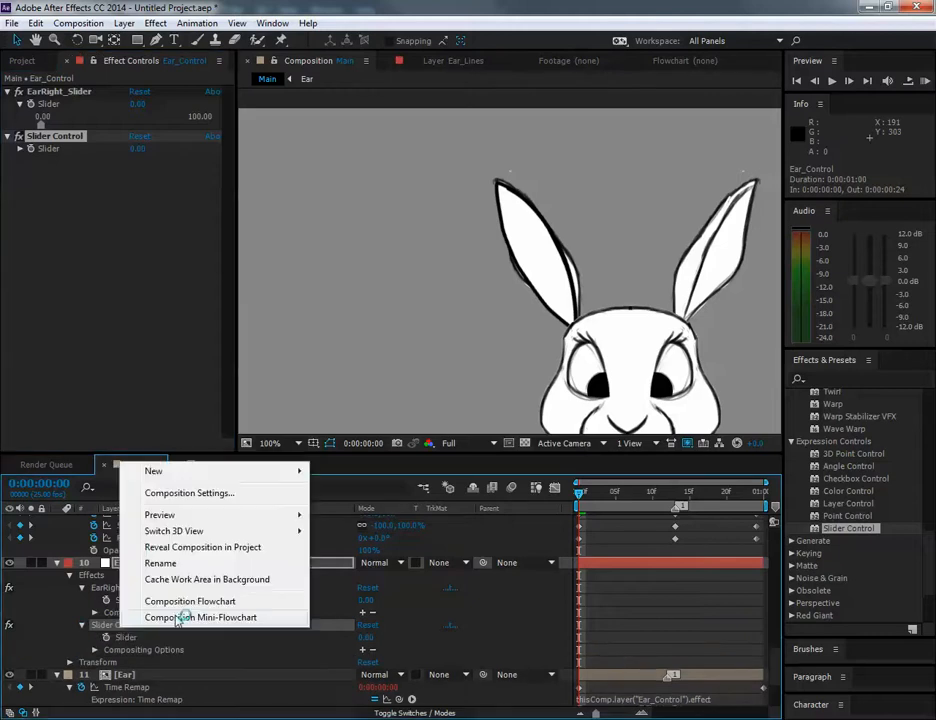
left_click(180, 566)
type("E")
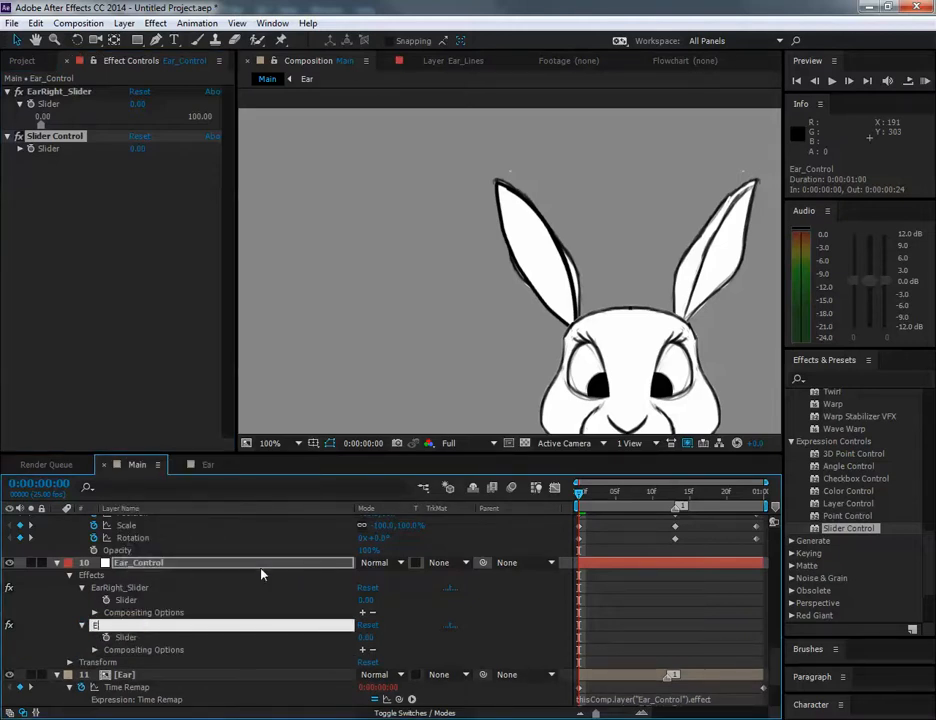
type("ar_Left_Slid")
key("BackSpace")
key("BackSpace")
key("BackSpace")
key("BackSpace")
key("BackSpace")
key("BackSpace")
key("BackSpace")
key("BackSpace")
key("BackSpace")
type("Left_Sl")
key("Return")
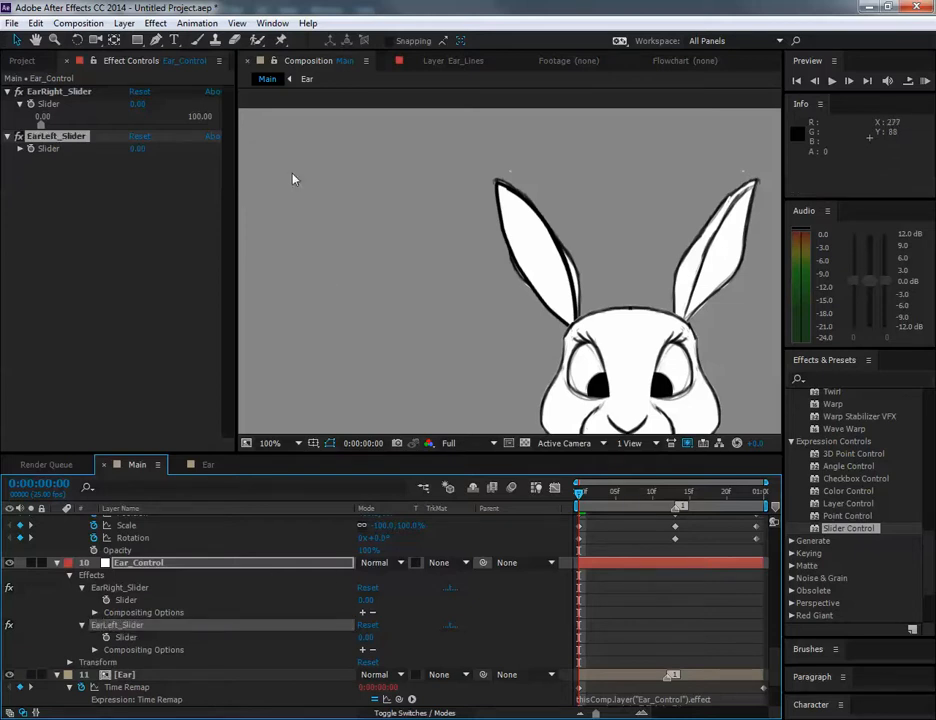
Step: Place a second copy of the Ear composition in Main and move its anchor point down to the ear's base
left_click(568, 249)
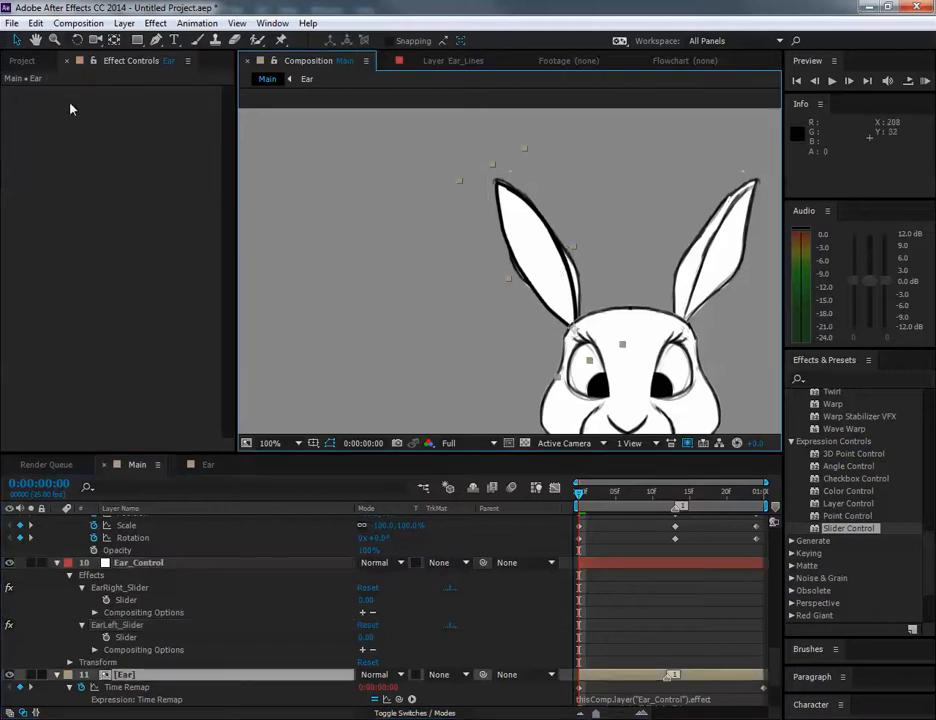
left_click(24, 61)
left_click(48, 195)
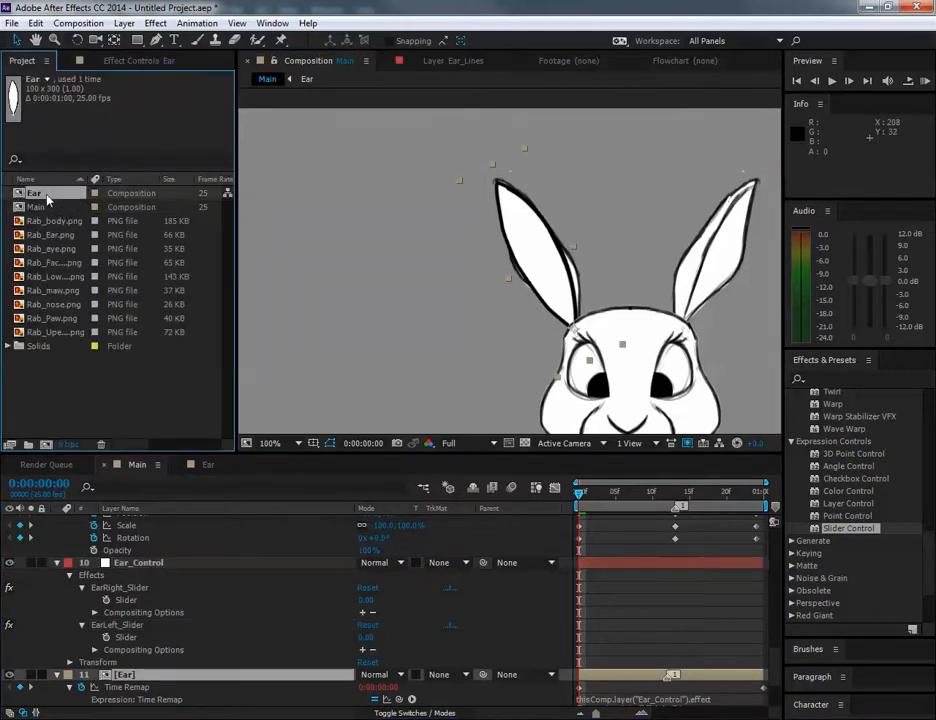
left_click_drag(45, 195, 571, 290)
key("y")
Step: Rotate the new Ear layer about 33° clockwise and position it over the drawn ear of Rab_Ear_Left.png
left_click(77, 40)
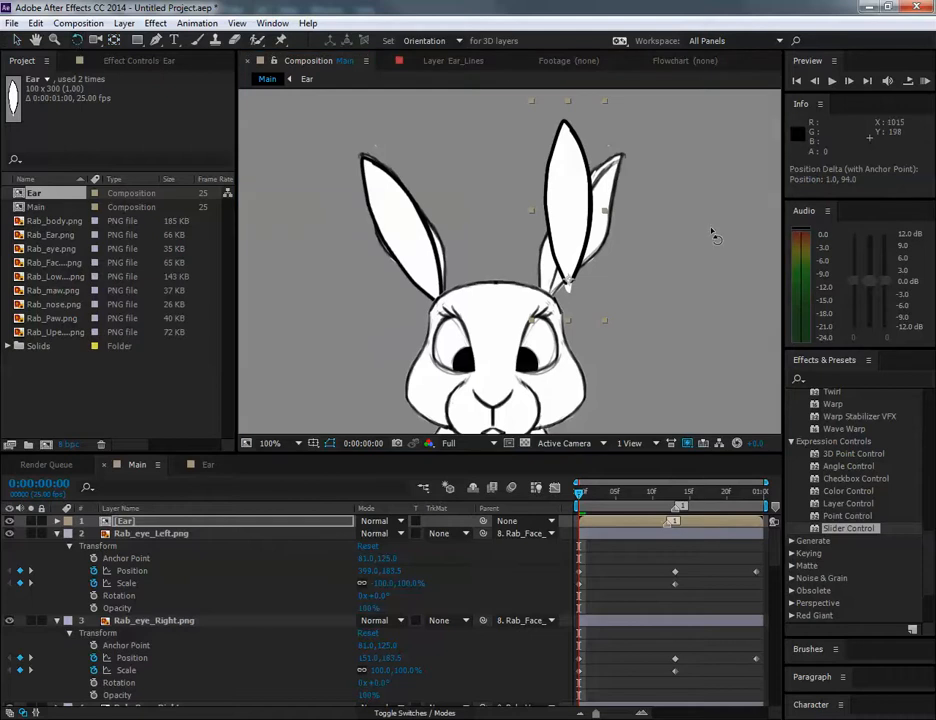
left_click_drag(560, 205, 608, 210)
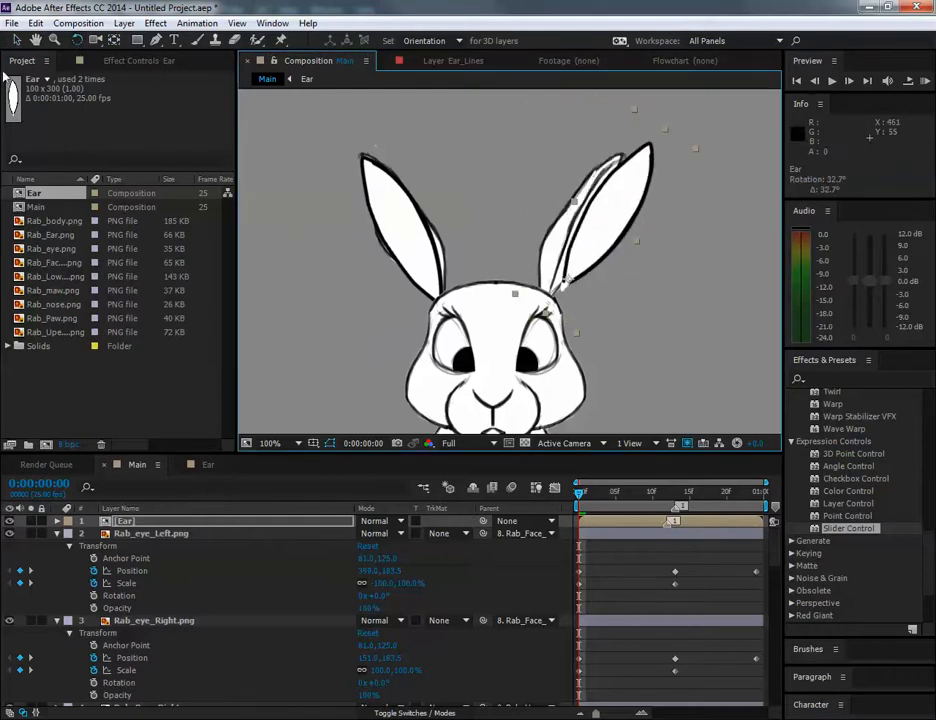
left_click(15, 40)
left_click_drag(596, 227, 568, 244)
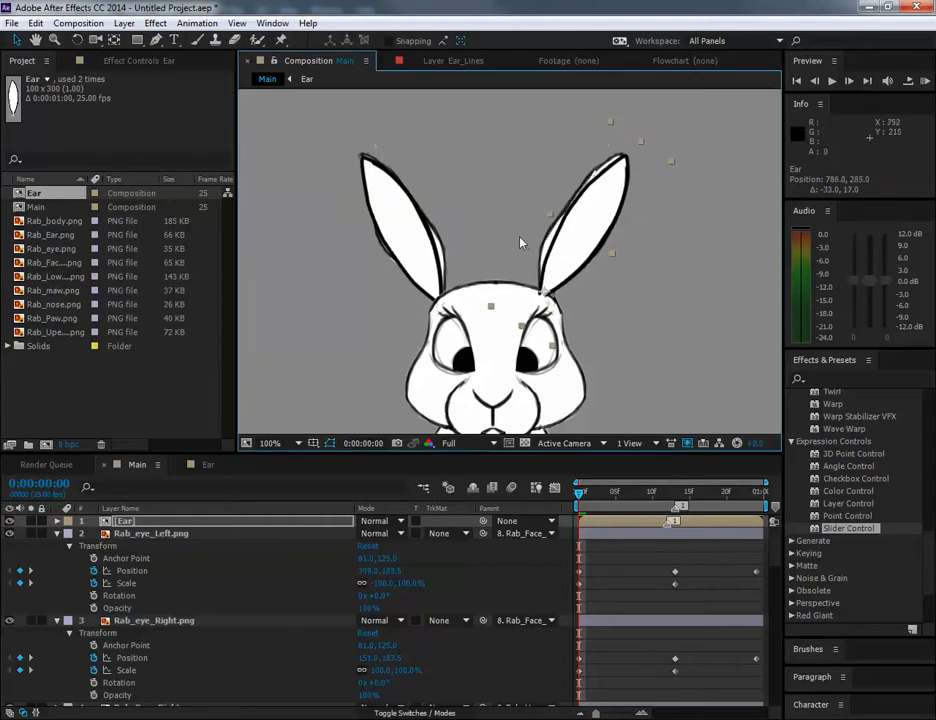
Step: Collapse the expanded layers in Main's timeline from Rab_eye_Left.png down to Ear_Control
left_click(57, 533)
left_click(57, 546)
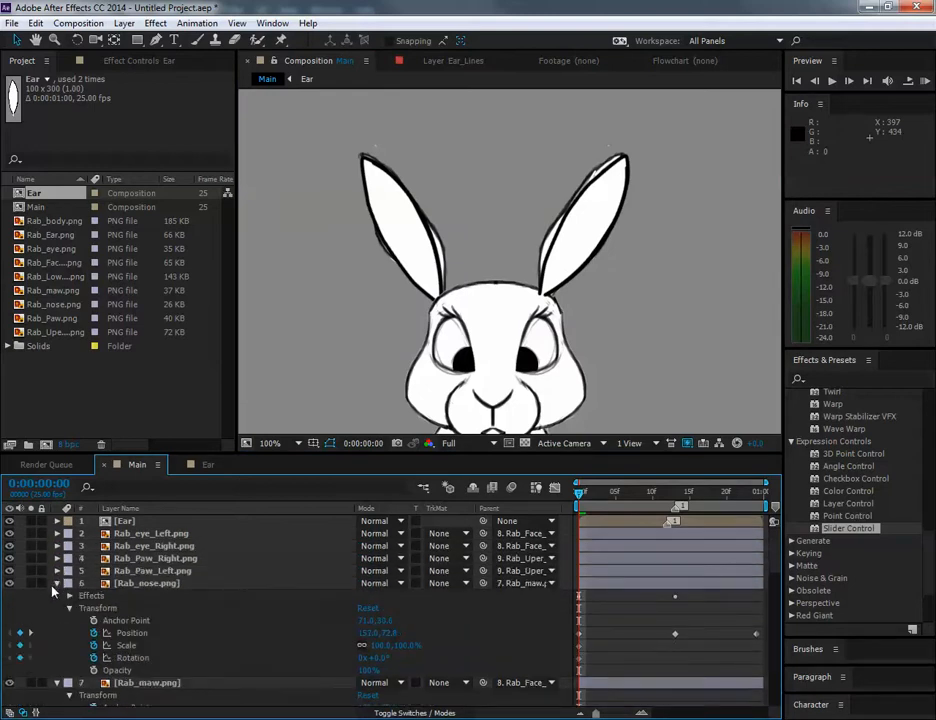
left_click(57, 584)
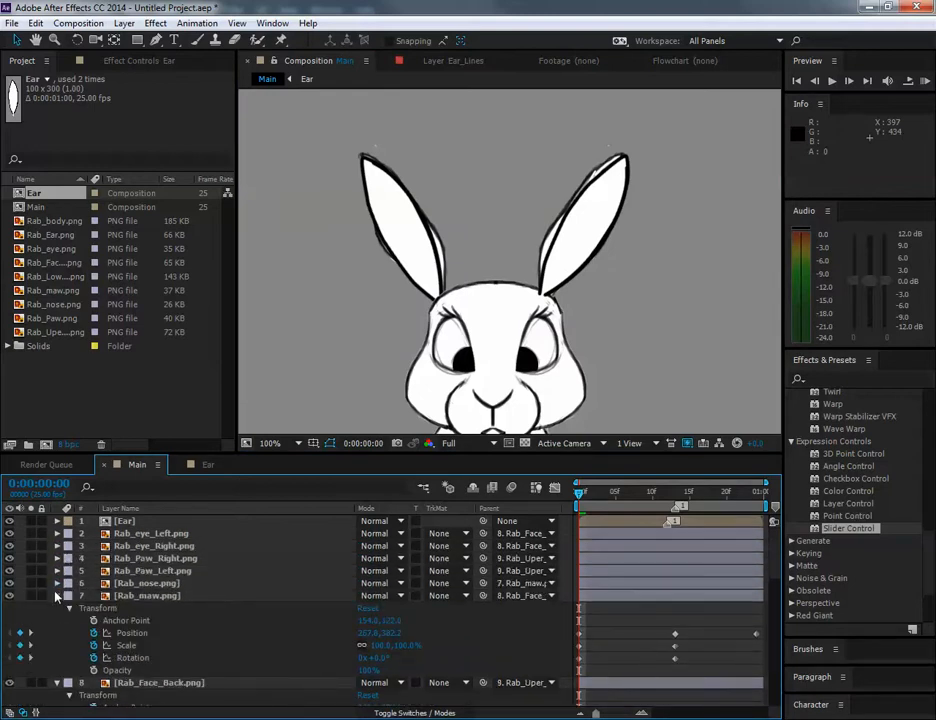
left_click(57, 596)
left_click(57, 608)
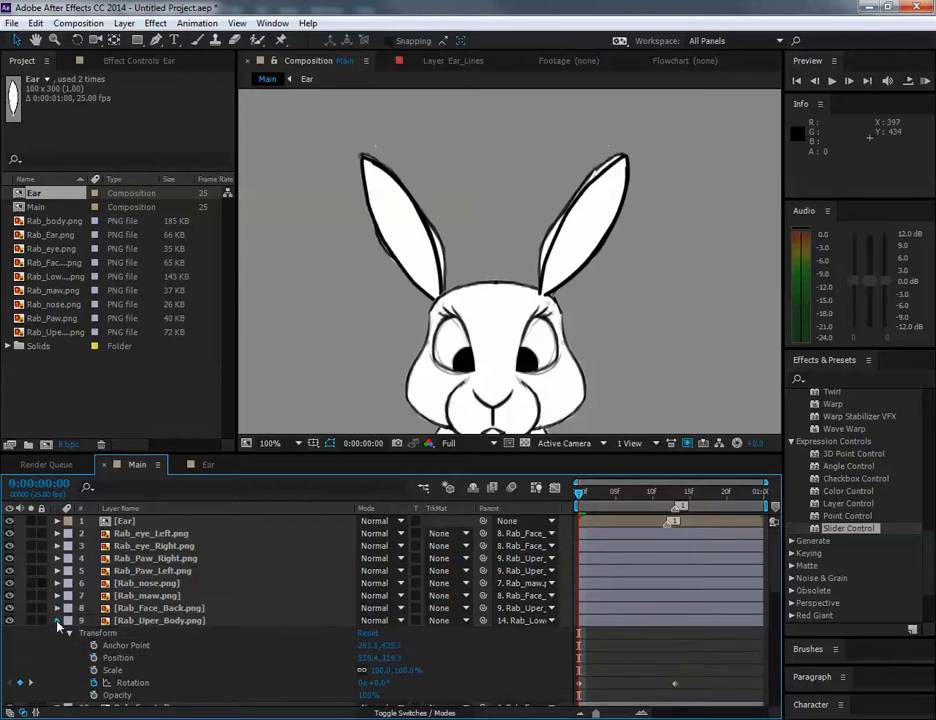
left_click(57, 621)
left_click(57, 633)
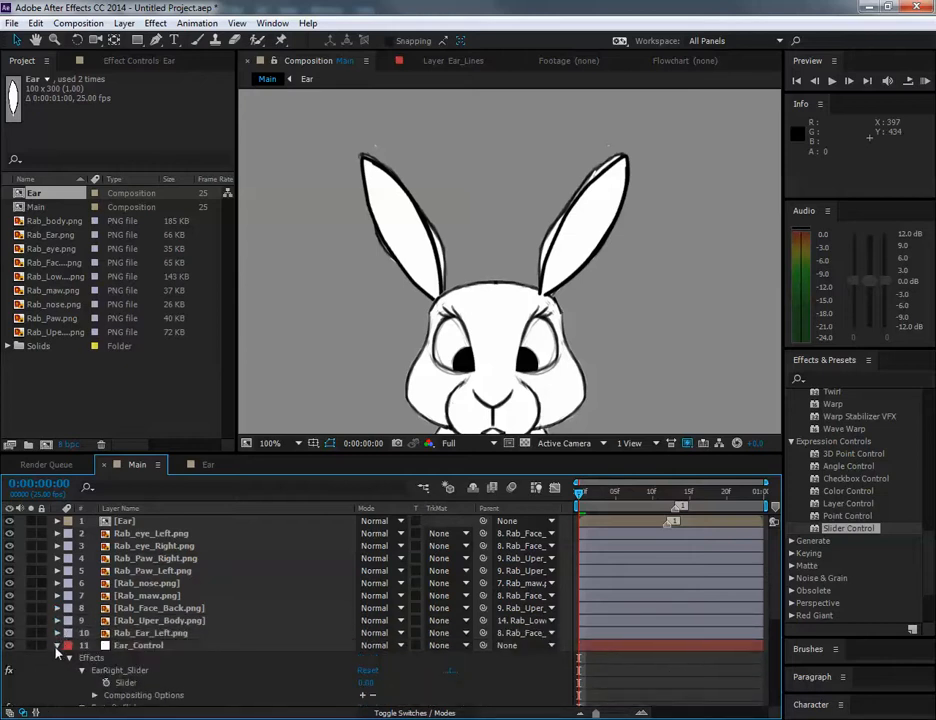
left_click(57, 645)
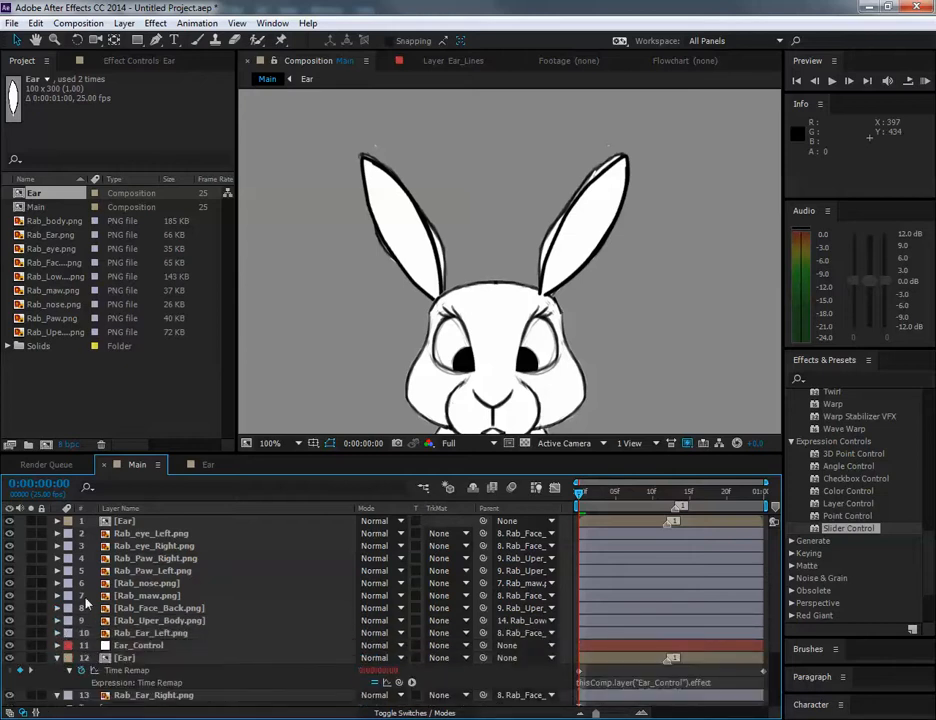
Step: Rename the time-remapped Ear layer below Ear_Control to RightEar
left_click(124, 658)
right_click(131, 658)
left_click(171, 648)
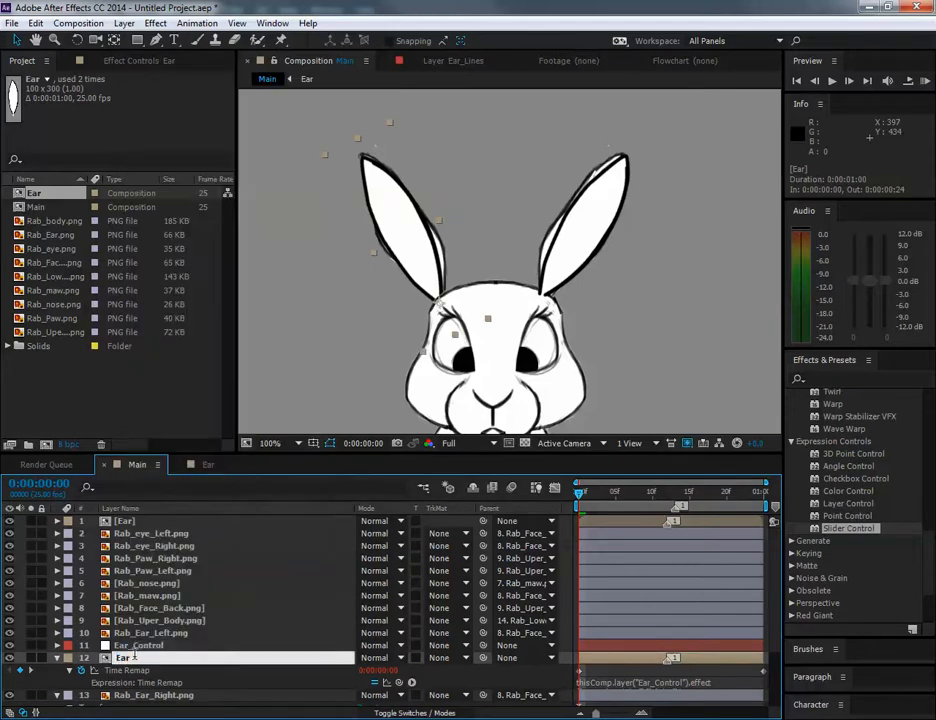
type("RightEar")
key("Return")
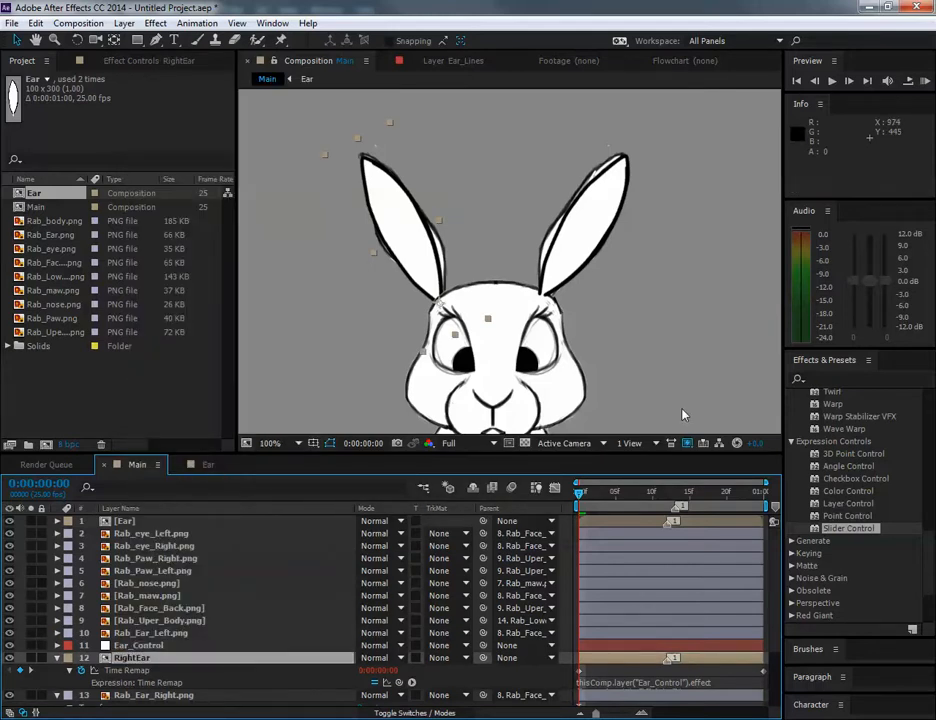
Step: Rename the newly added Ear layer at the top of the layer stack to LeftEar
right_click(129, 522)
left_click(160, 709)
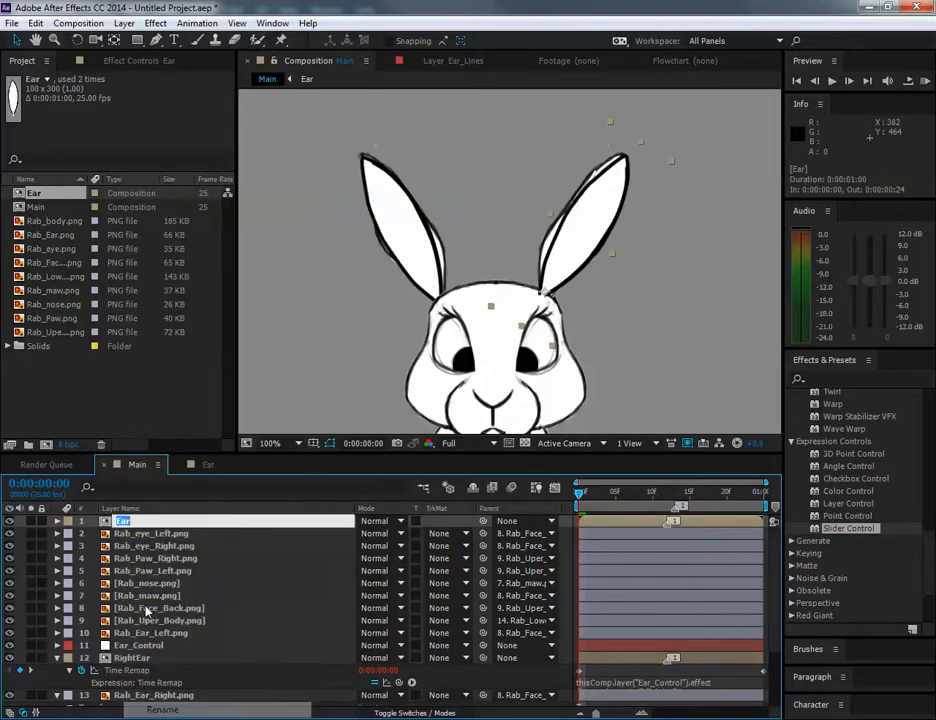
left_click(118, 521)
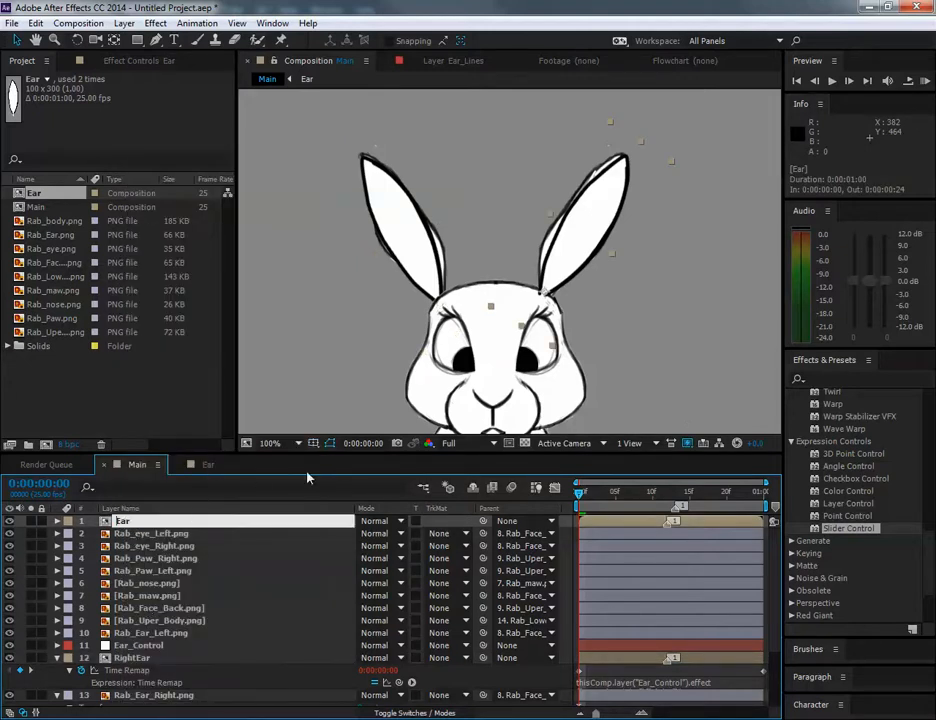
type("Left")
key("Return")
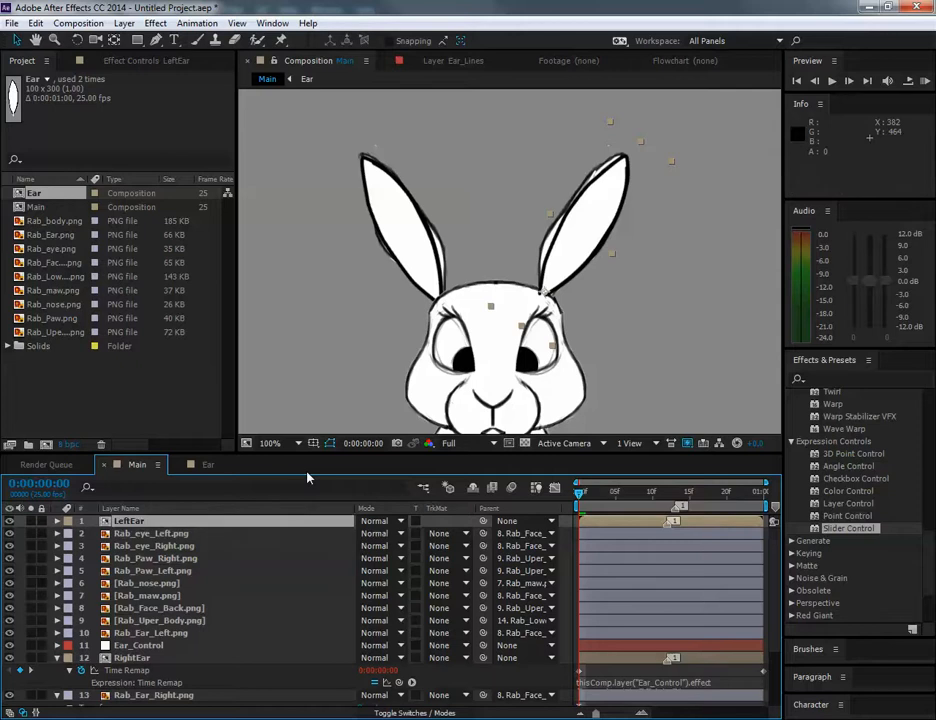
Step: Move the LeftEar layer down the stack to sit between Ear_Control and RightEar
left_click_drag(157, 523, 130, 645)
left_click(161, 634)
scroll(161, 642, "down", 1)
left_click(157, 610)
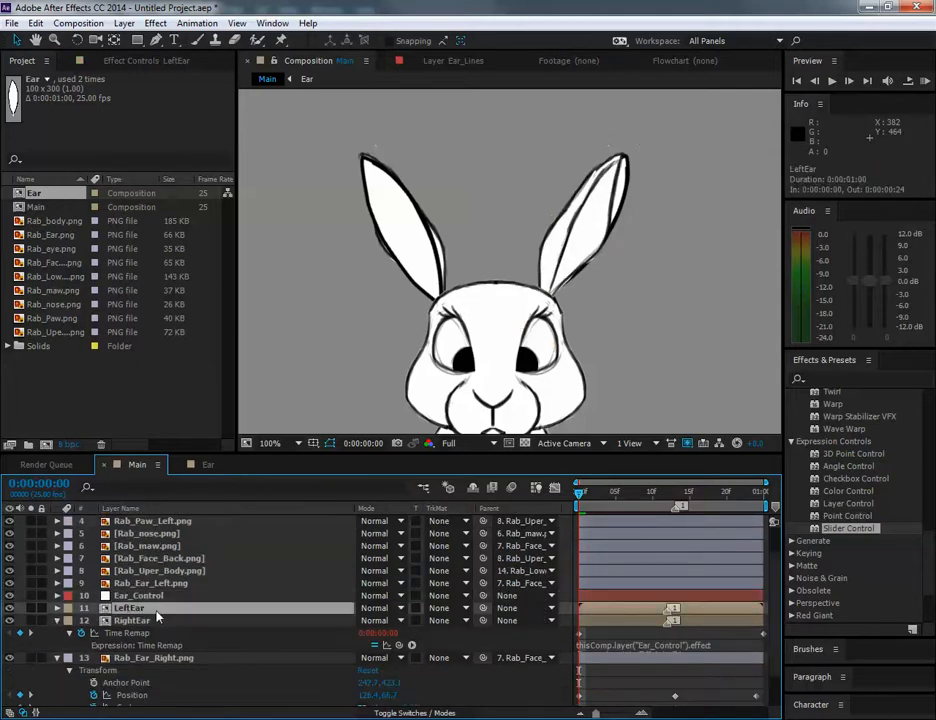
Step: Collapse the properties of the RightEar and Rab_Ear_Right.png layers
left_click(193, 623, "shift")
left_click_drag(483, 609, 484, 610)
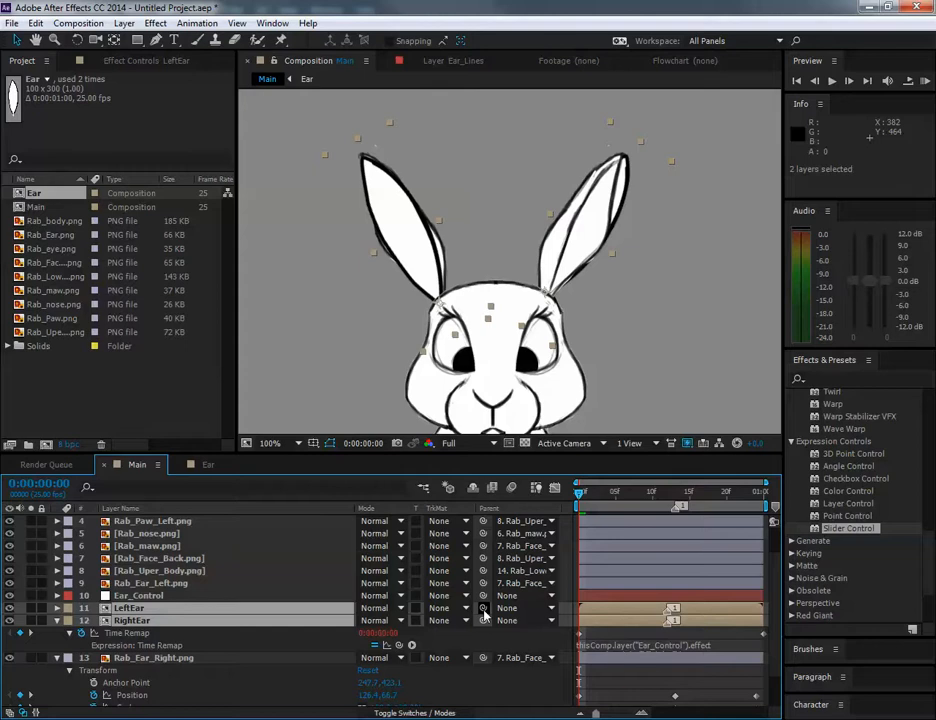
left_click(58, 621)
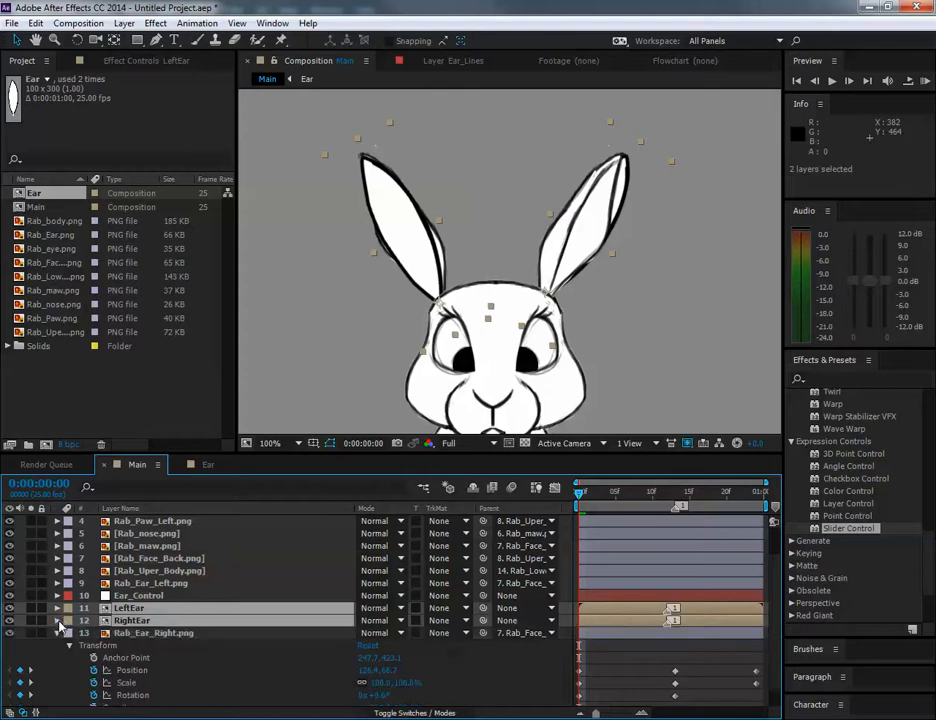
left_click(55, 633)
left_click(57, 633)
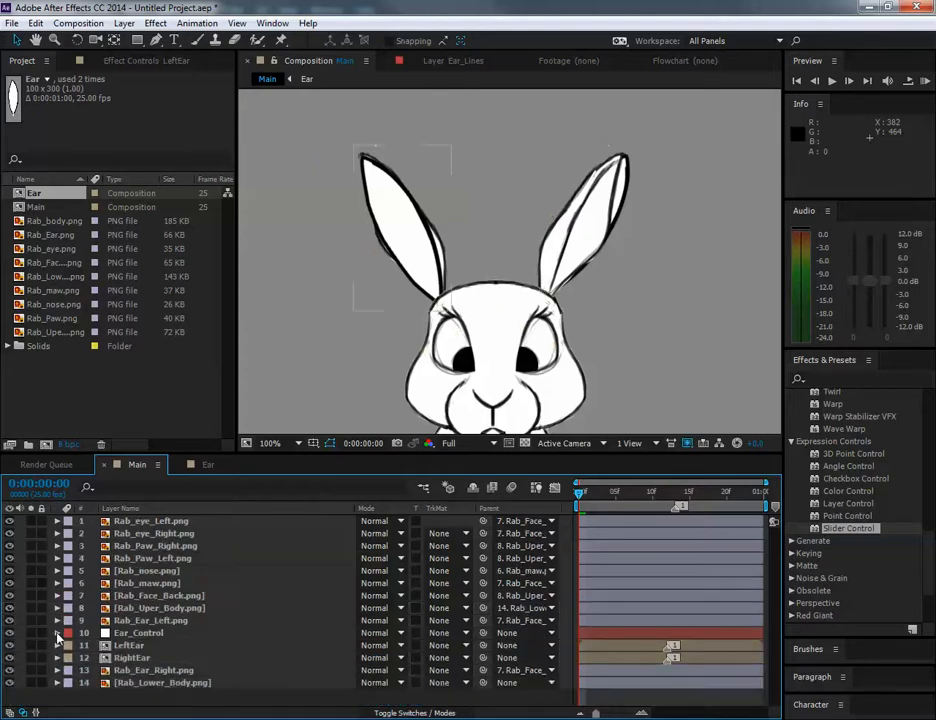
Step: Delete the old Rab_Ear_Right.png and Rab_Ear_Left.png layers from Main
left_click(152, 670)
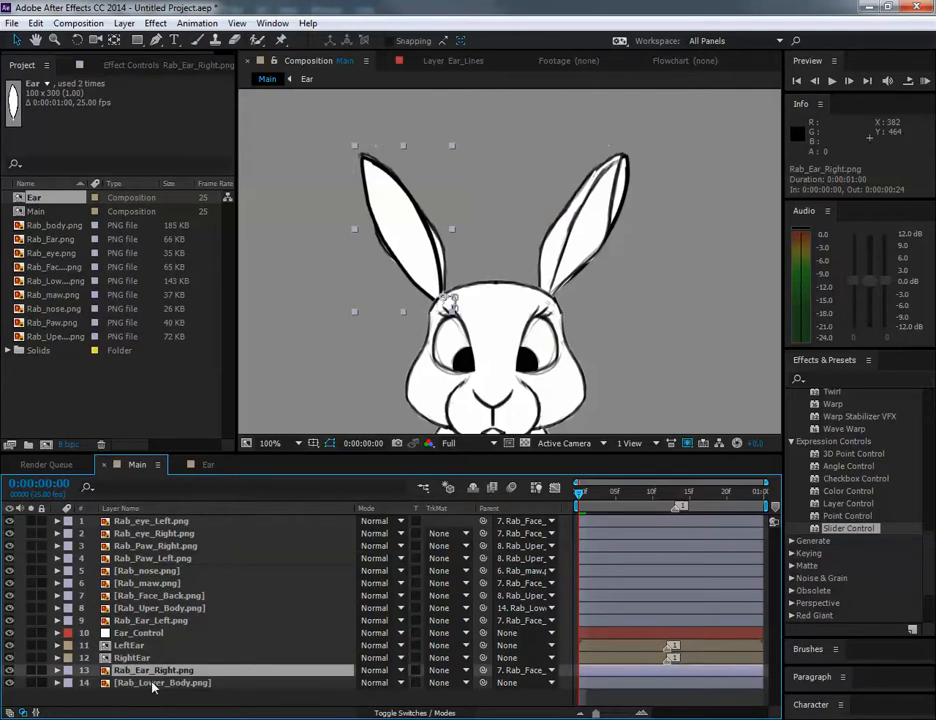
left_click(165, 621, "ctrl")
key("Delete")
Step: Parent the LeftEar and RightEar layers to Rab_Face_Back.png and scrub the timeline to check that they follow the head
left_click(130, 633)
left_click(150, 646, "ctrl")
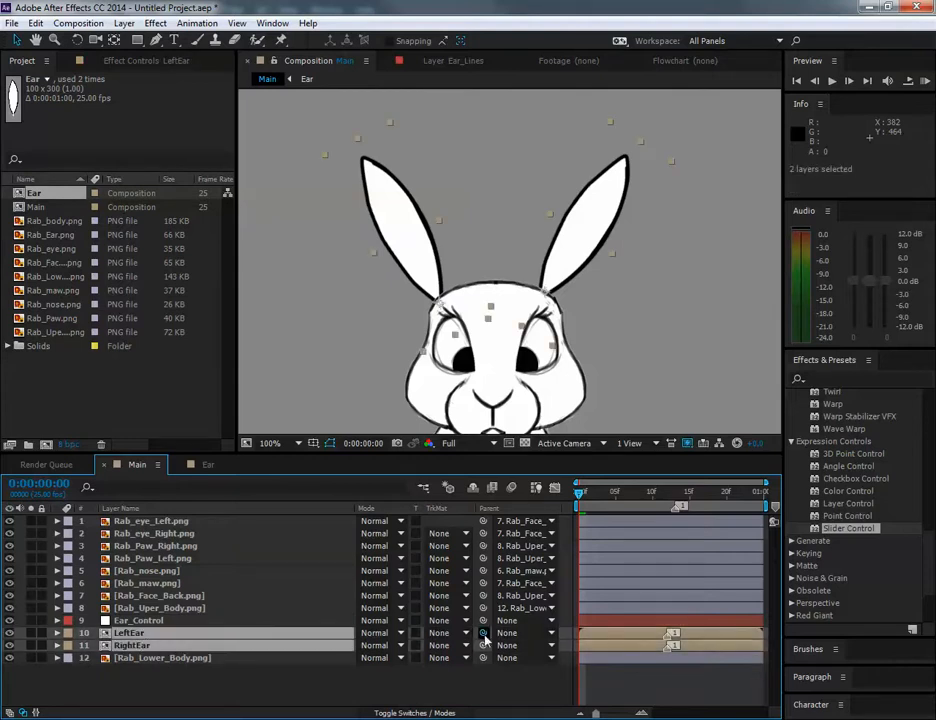
left_click_drag(483, 633, 205, 600)
left_click(160, 597)
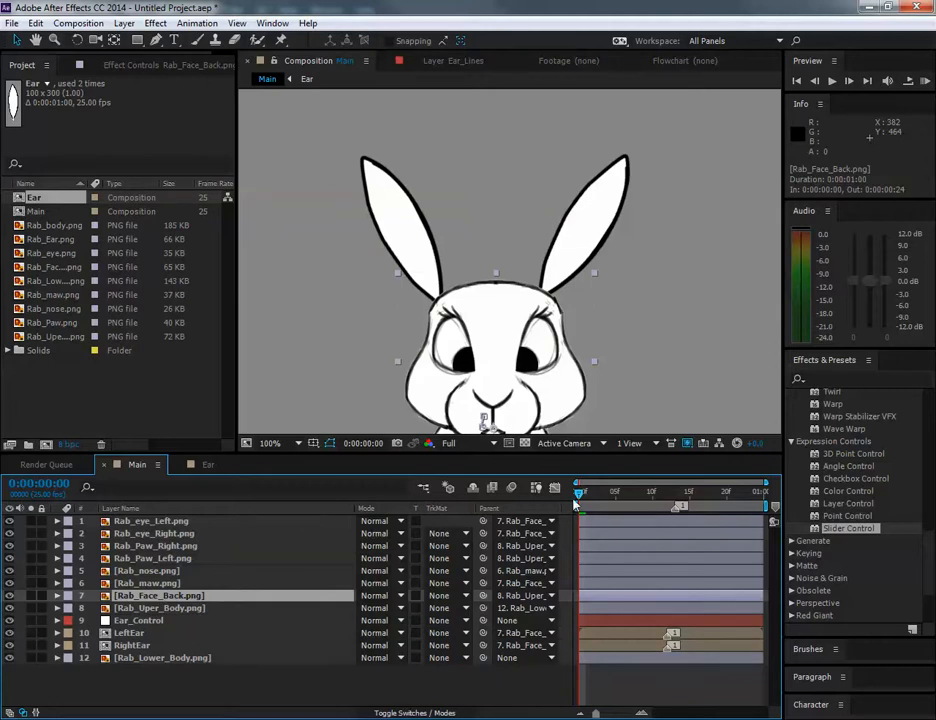
left_click_drag(583, 511, 539, 497)
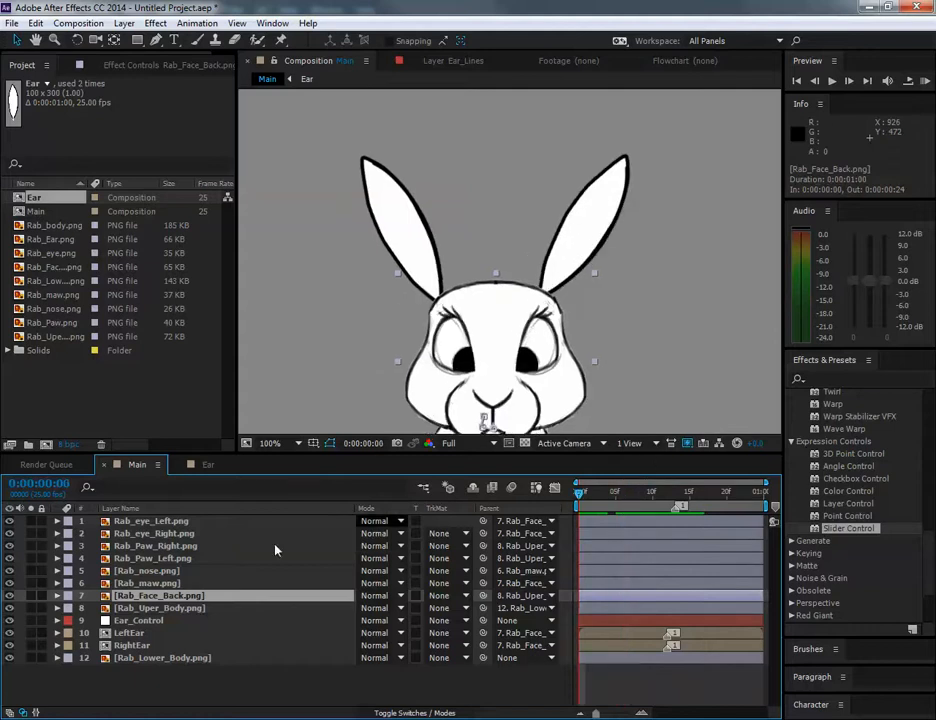
Step: Enable time remapping on the LeftEar layer and add an expression to its Time Remap property
left_click(140, 645)
left_click(128, 633)
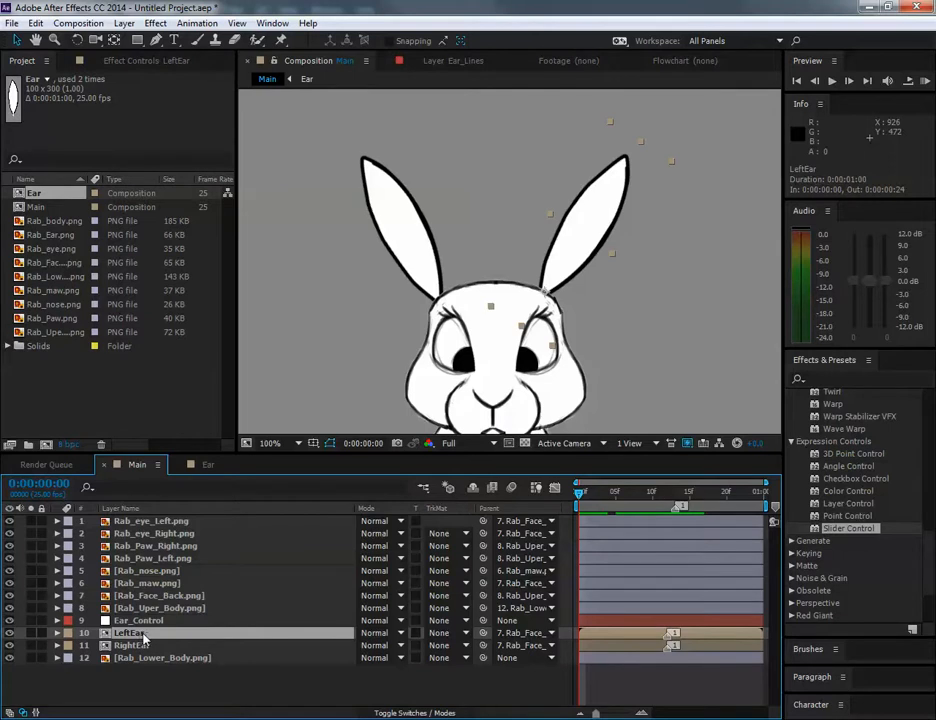
key("ctrl+alt+t")
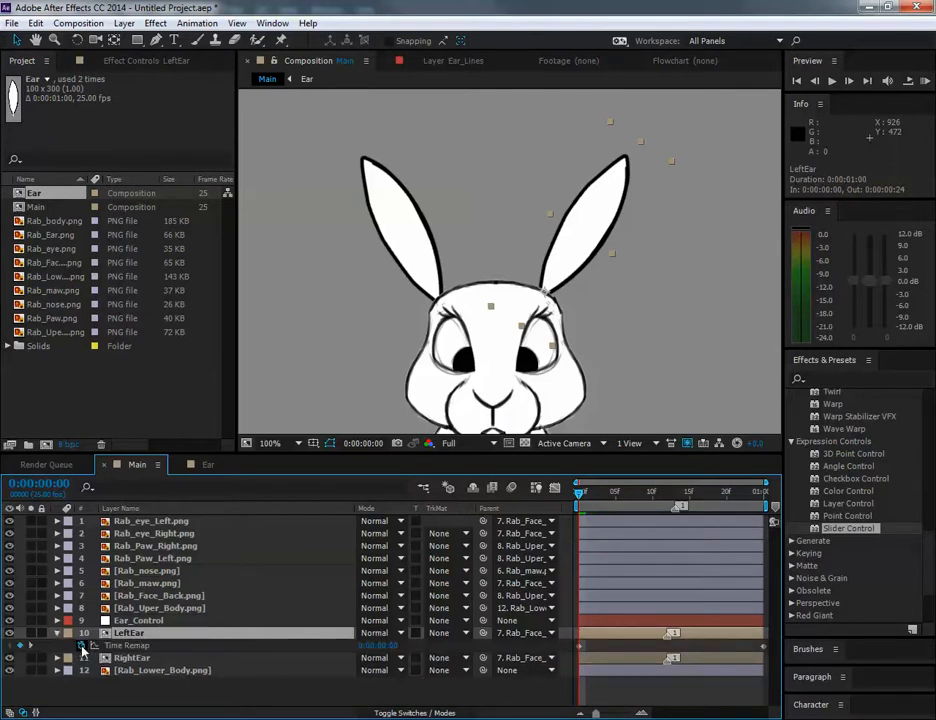
left_click(81, 646, "alt")
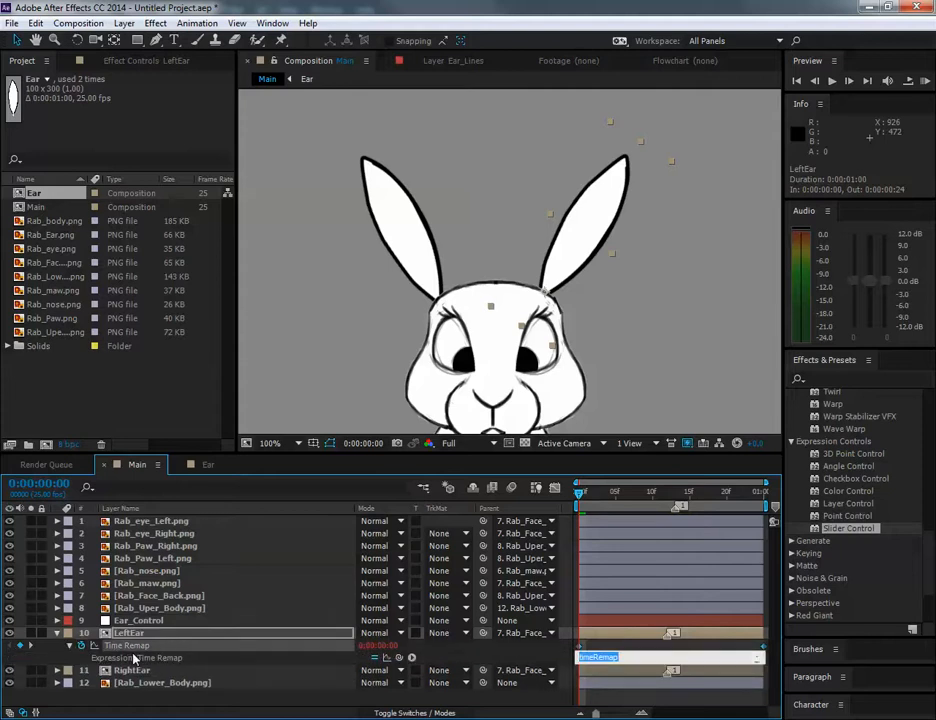
left_click(141, 661)
Step: Link LeftEar's Time Remap expression to the Slider property of EarLeft_Slider on Ear_Control
left_click(125, 621)
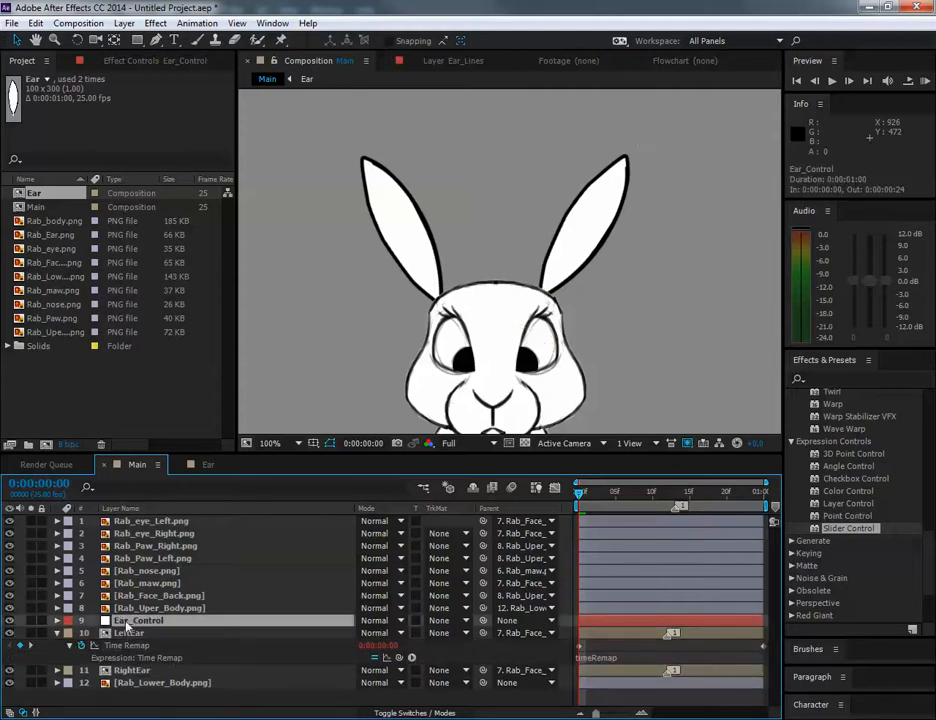
left_click(58, 621)
scroll(110, 610, "down", 5)
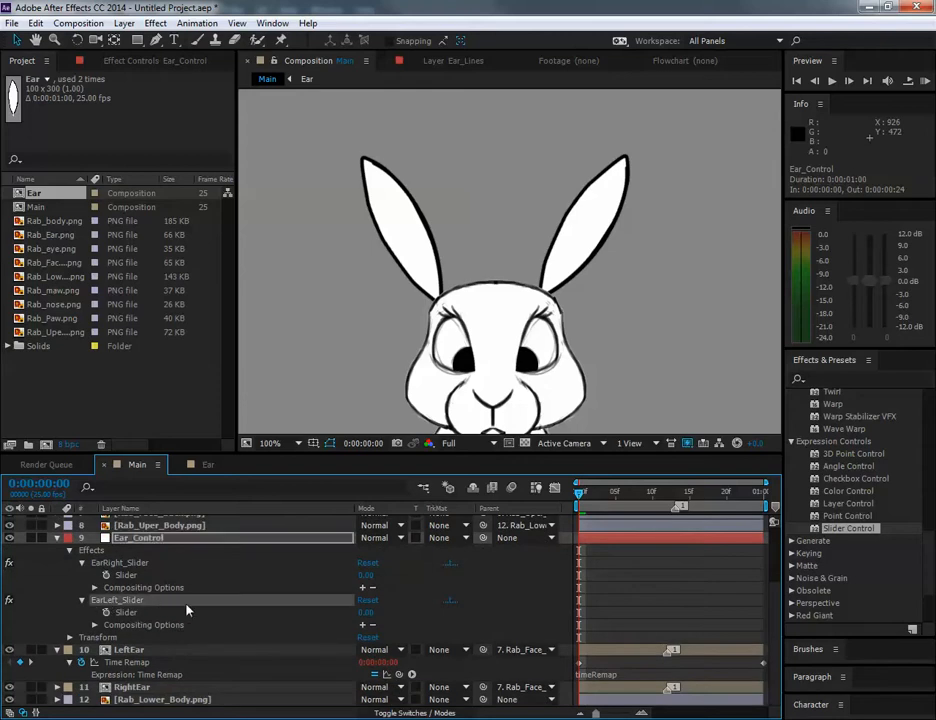
left_click(150, 652)
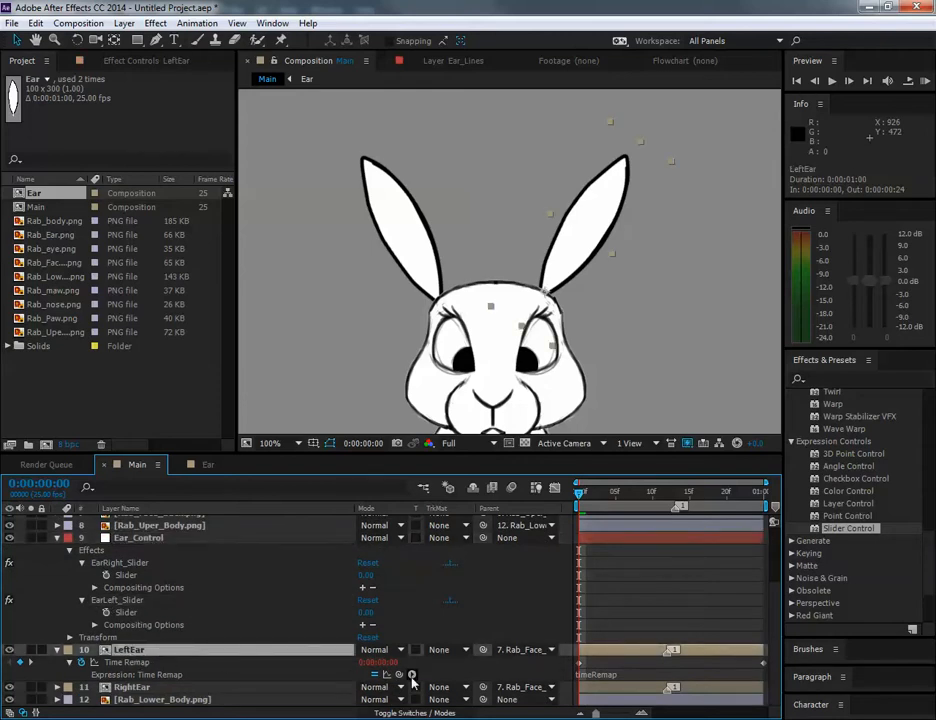
left_click_drag(400, 674, 140, 621)
left_click(140, 621)
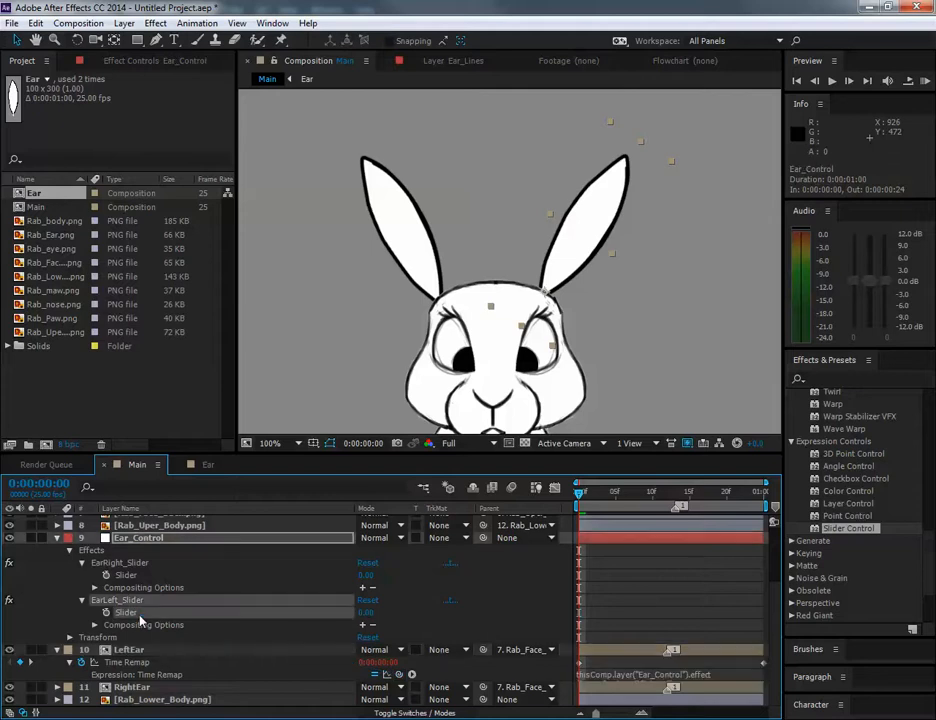
Step: Append /100 to LeftEar's Time Remap expression
left_click(635, 677)
left_click(697, 677)
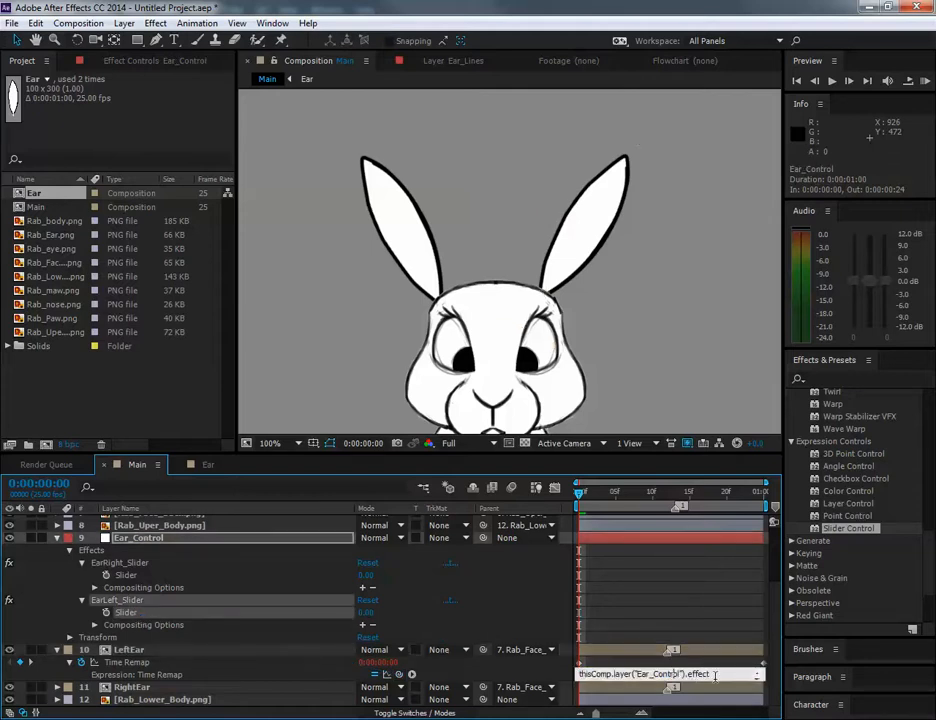
left_click_drag(722, 674, 724, 697)
left_click(693, 675)
type("/100")
key("KP_Enter")
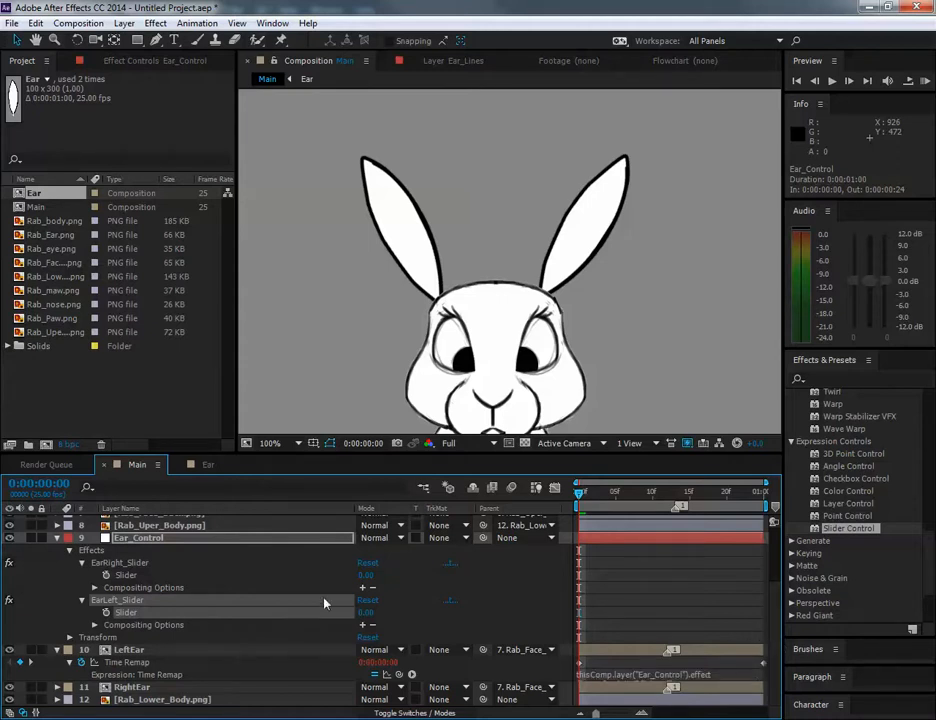
Step: Show Ear_Control's effect controls beside the Main composition and expand the EarLeft_Slider value range
left_click(165, 540)
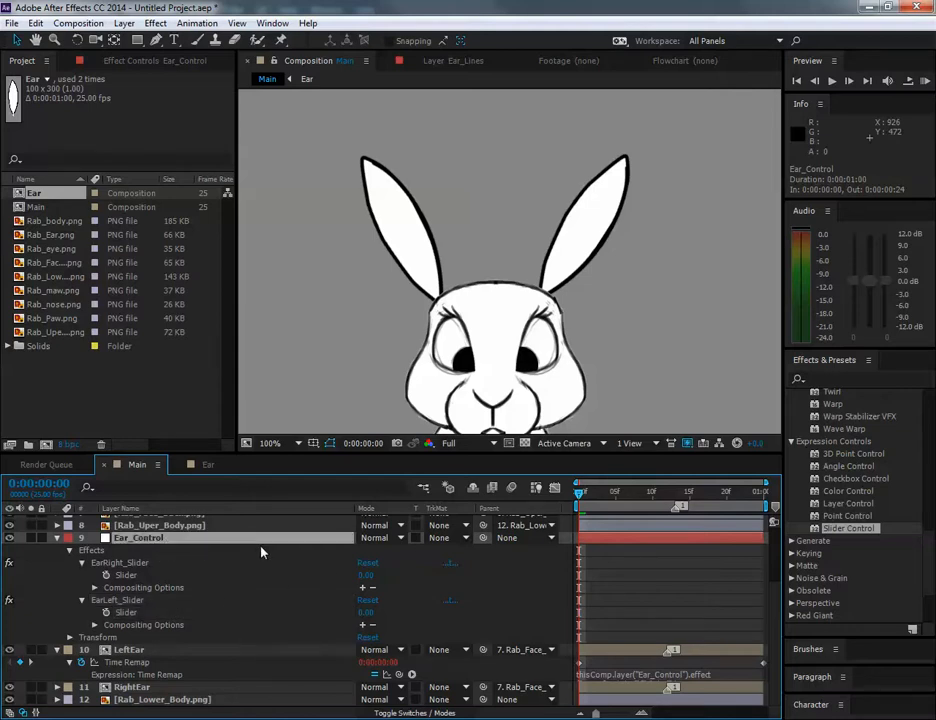
double_click(181, 541)
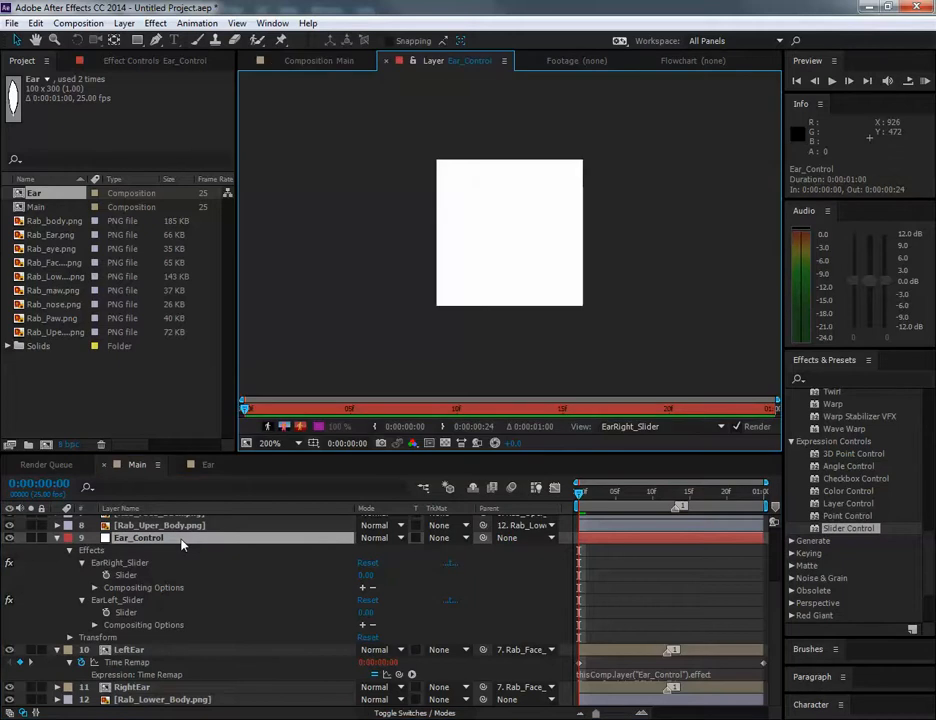
left_click(325, 61)
left_click(130, 60)
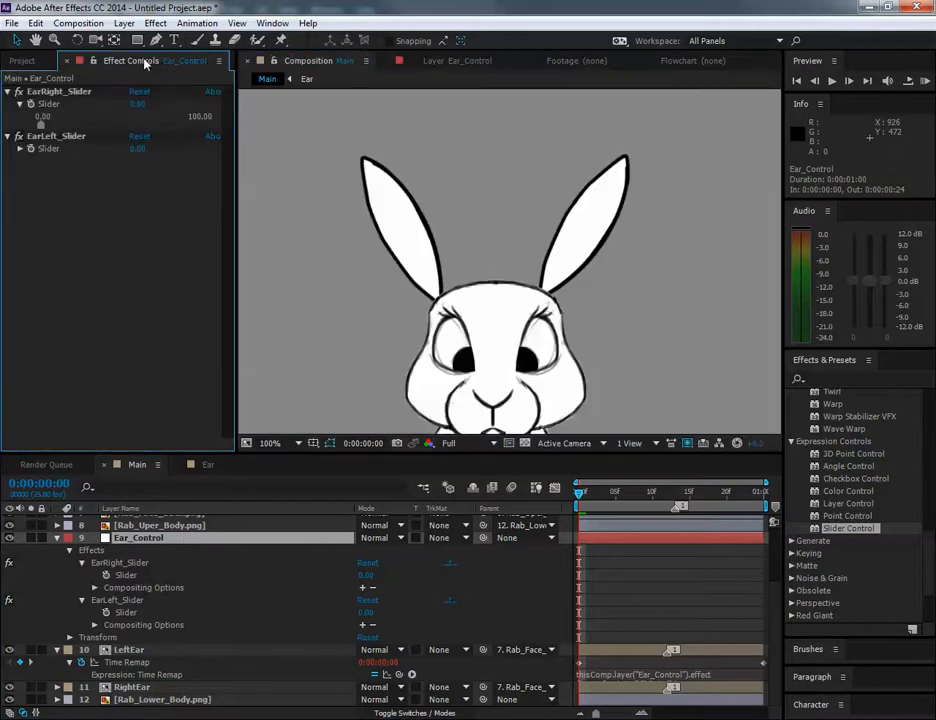
left_click(20, 149)
Step: Raise EarLeft_Slider to about 51 and scrub the timeline to test the left ear's bend
left_click_drag(41, 124, 21, 119)
left_click_drag(41, 169, 125, 171)
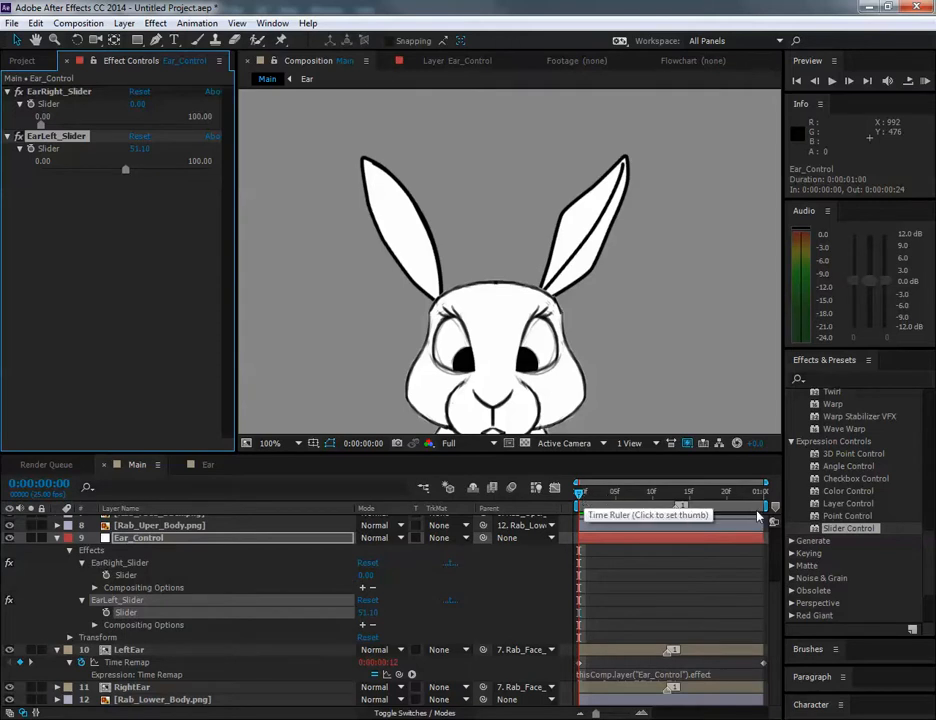
left_click_drag(583, 500, 563, 507)
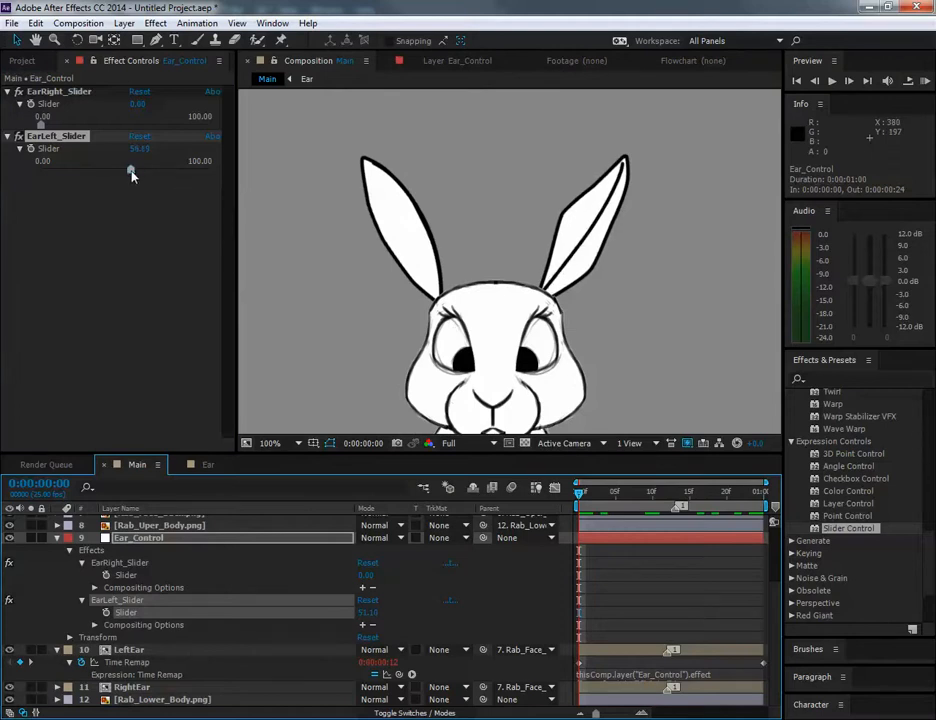
Step: Mirror the LeftEar layer by unlinking its scale proportions and setting the horizontal scale to -204.9%
left_click(588, 237)
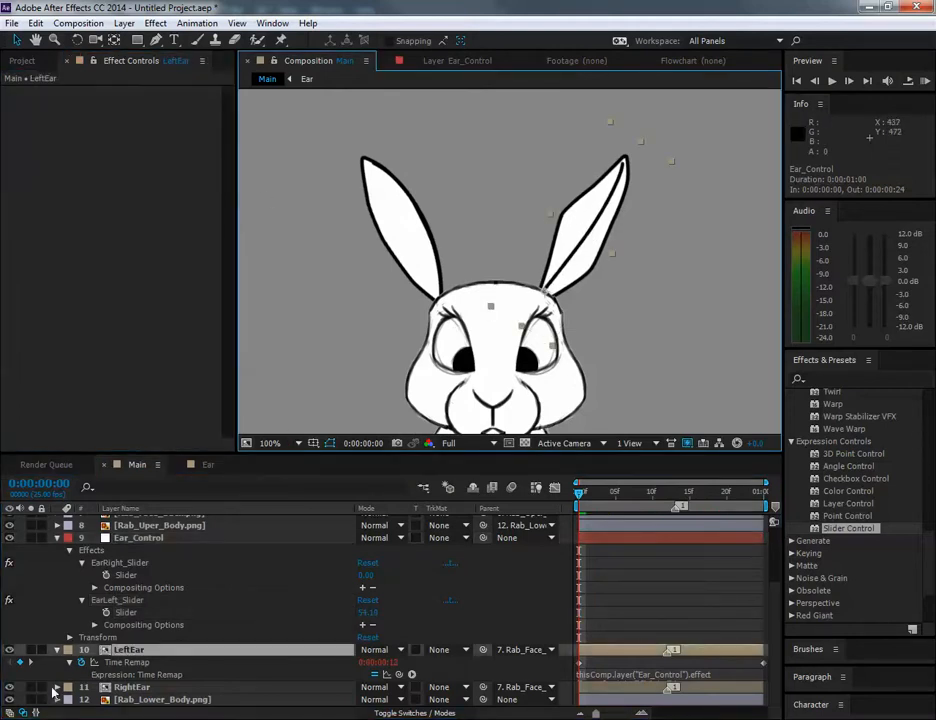
left_click(57, 651)
left_click(166, 615)
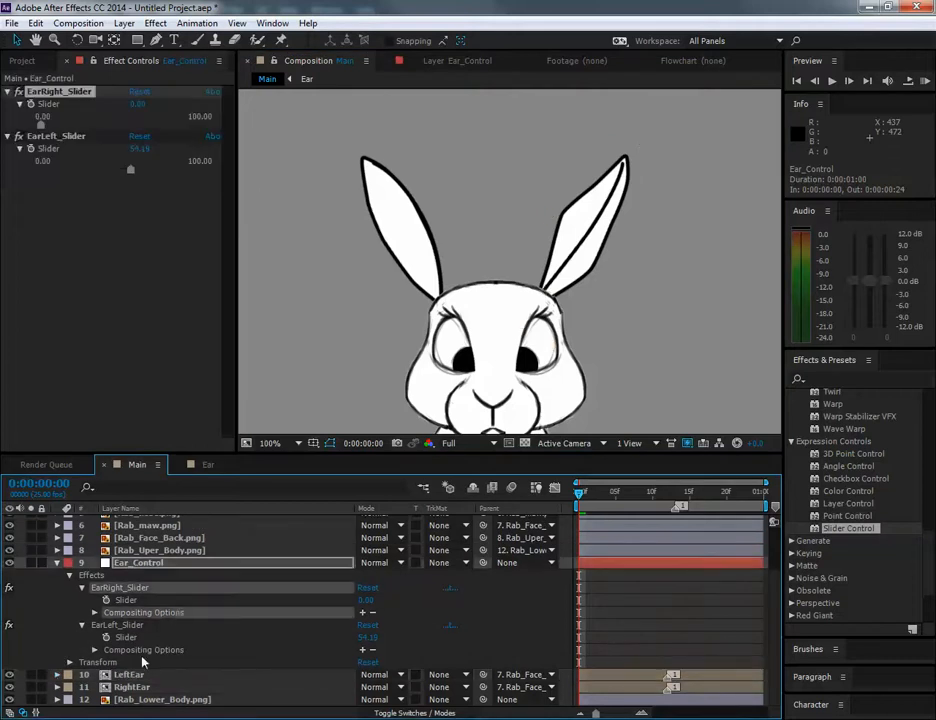
left_click(58, 677)
left_click(57, 675)
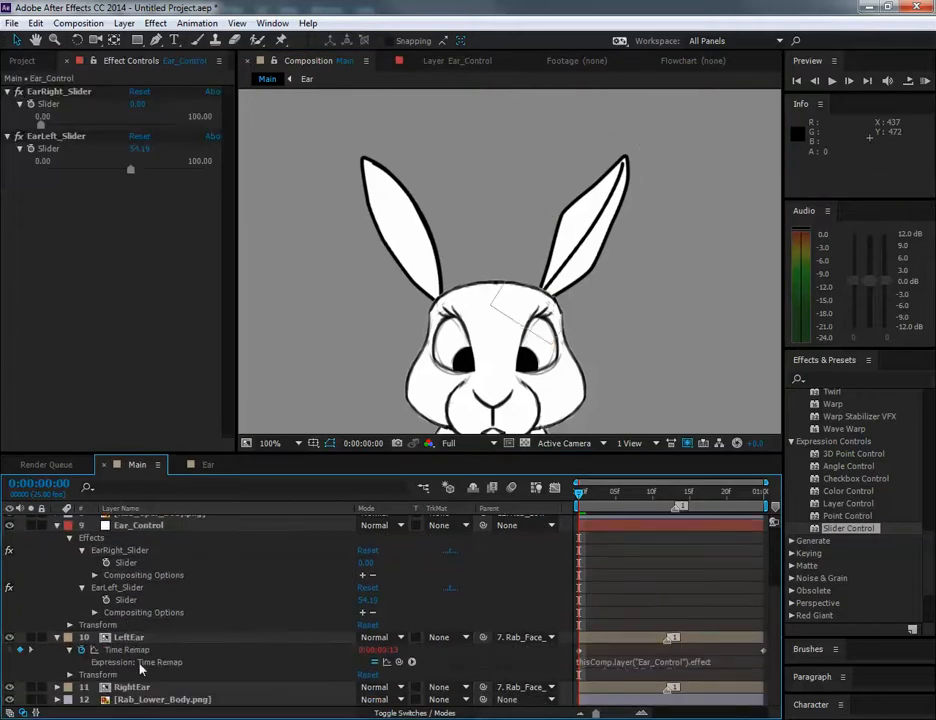
left_click(69, 675)
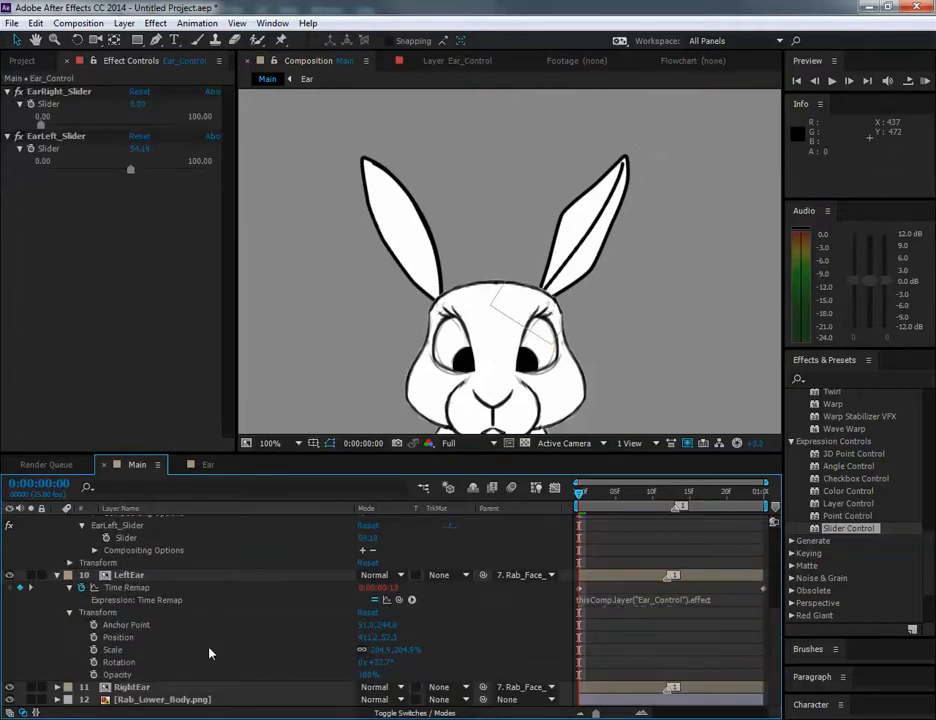
left_click(376, 651)
left_click_drag(384, 651, 360, 650)
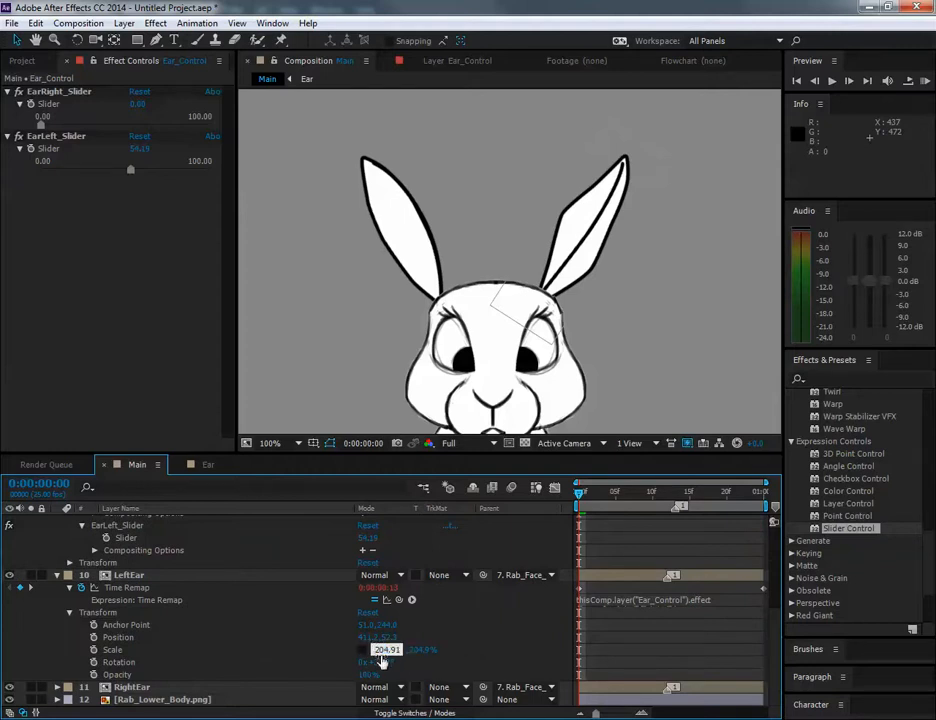
key("Return")
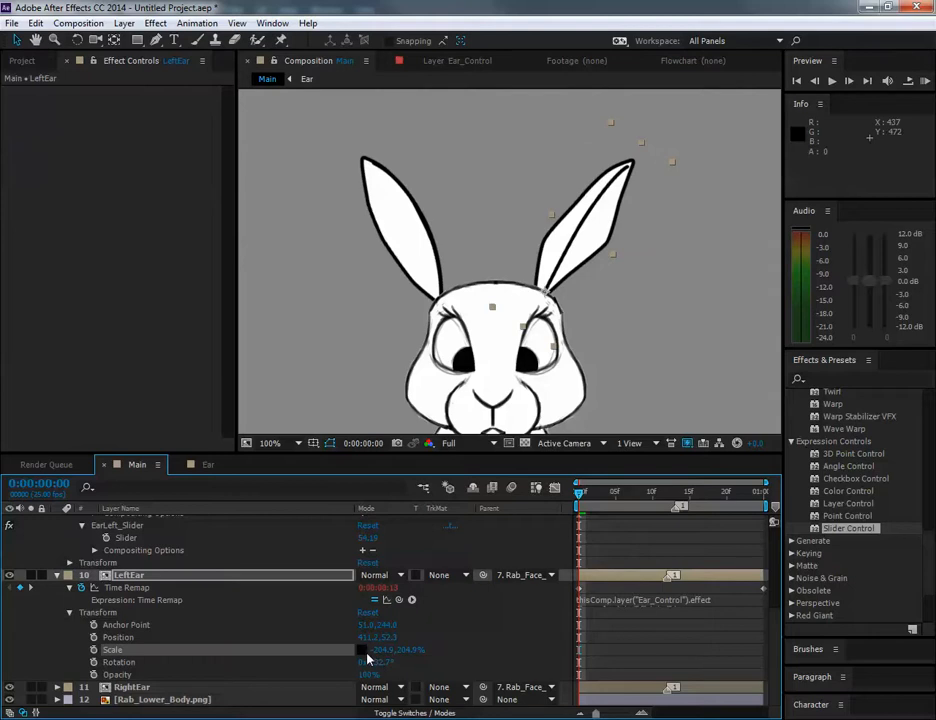
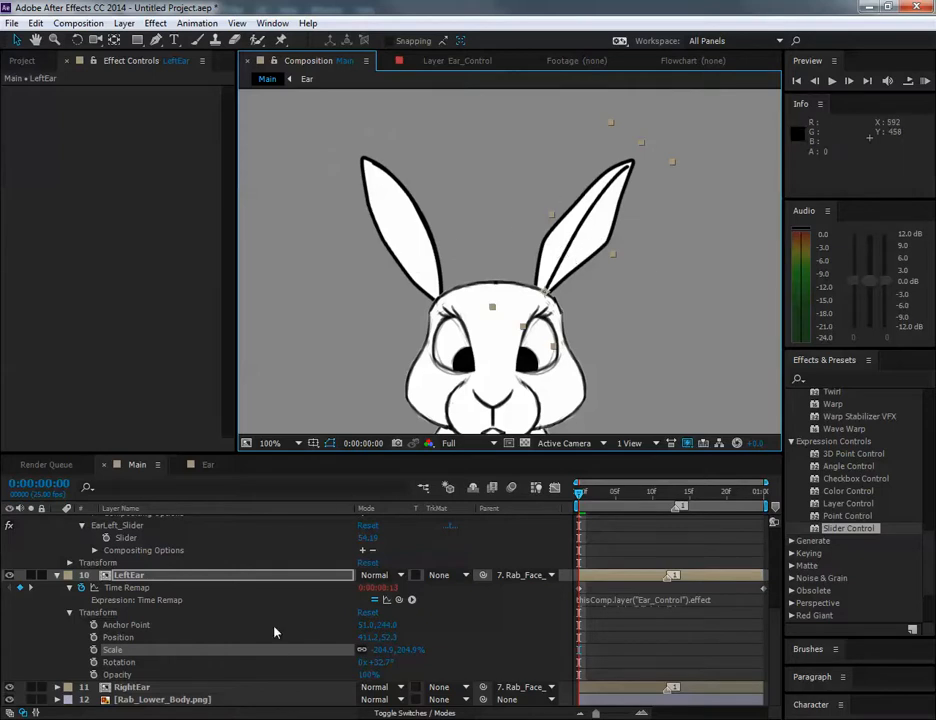
Step: Set Ear_Control's EarRight_Slider to about 52 and EarLeft_Slider to about 50
scroll(185, 587, "up", 4)
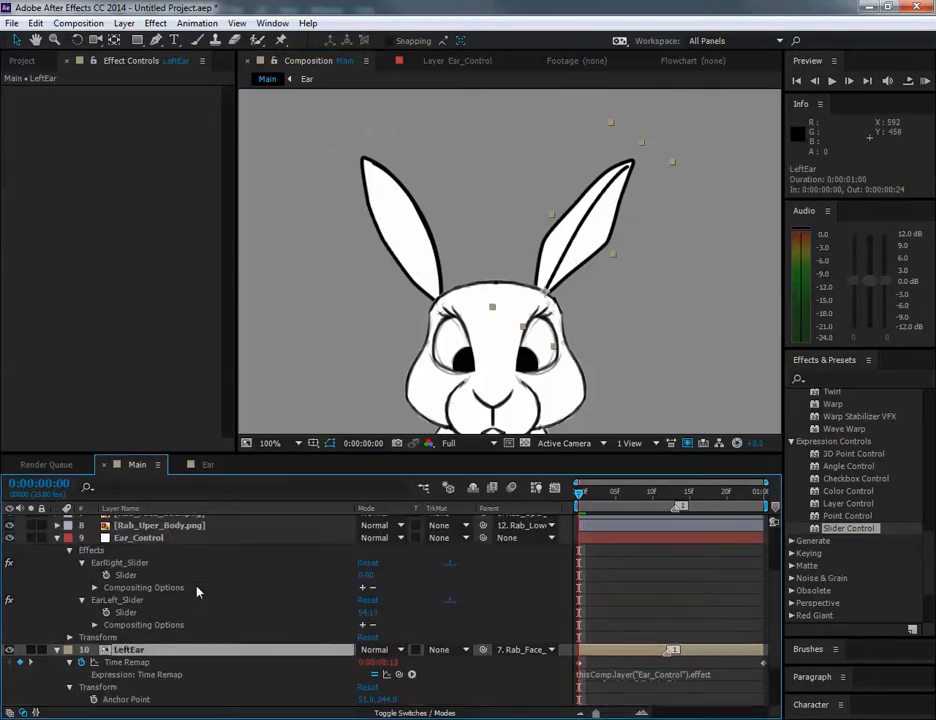
left_click(259, 575)
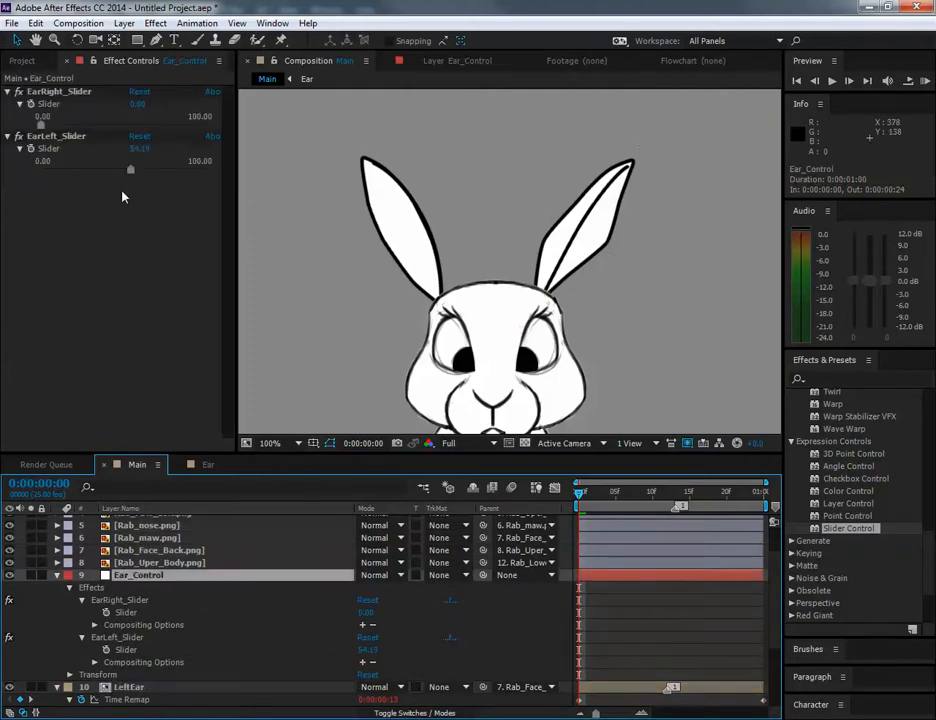
left_click_drag(130, 170, 128, 170)
left_click_drag(43, 128, 124, 170)
Step: Set starting keyframes at frame 0 for both the EarLeft_Slider and EarRight_Slider values
scroll(616, 604, "down", 1)
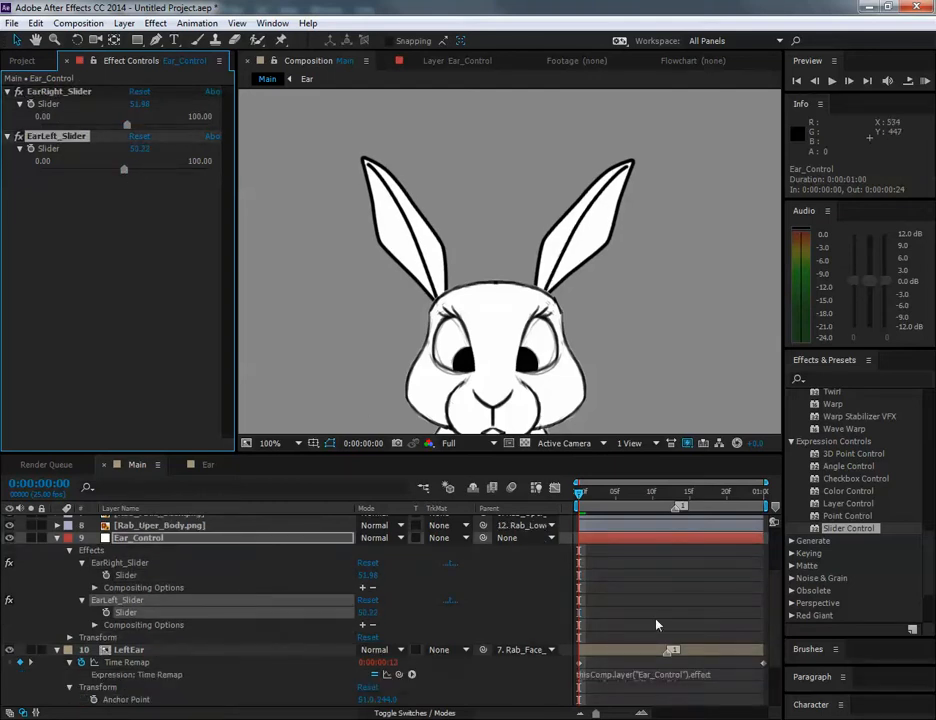
left_click(106, 613)
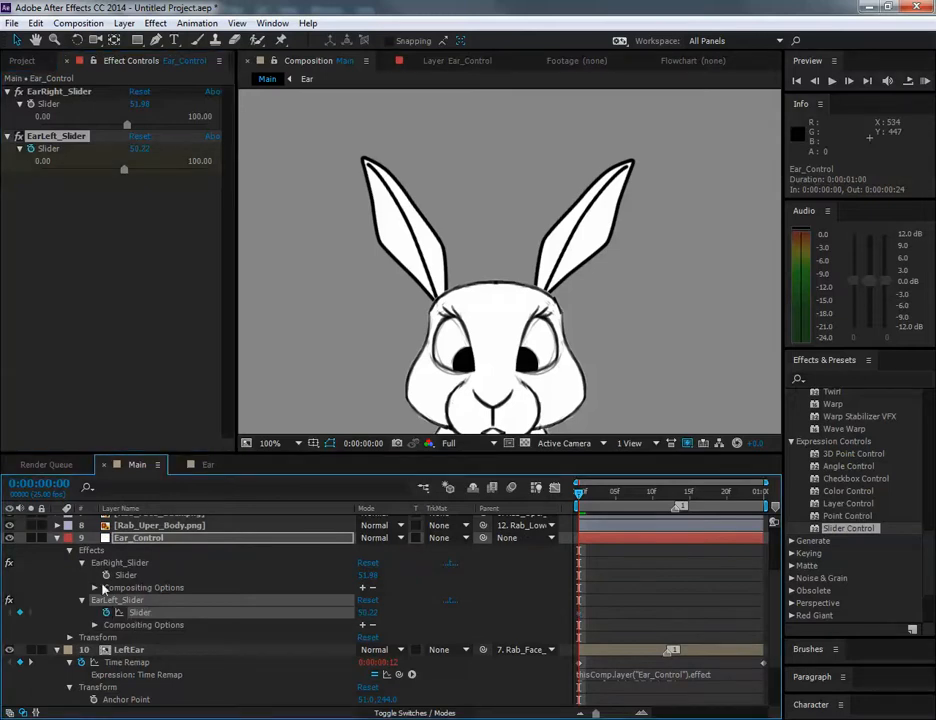
left_click(106, 575)
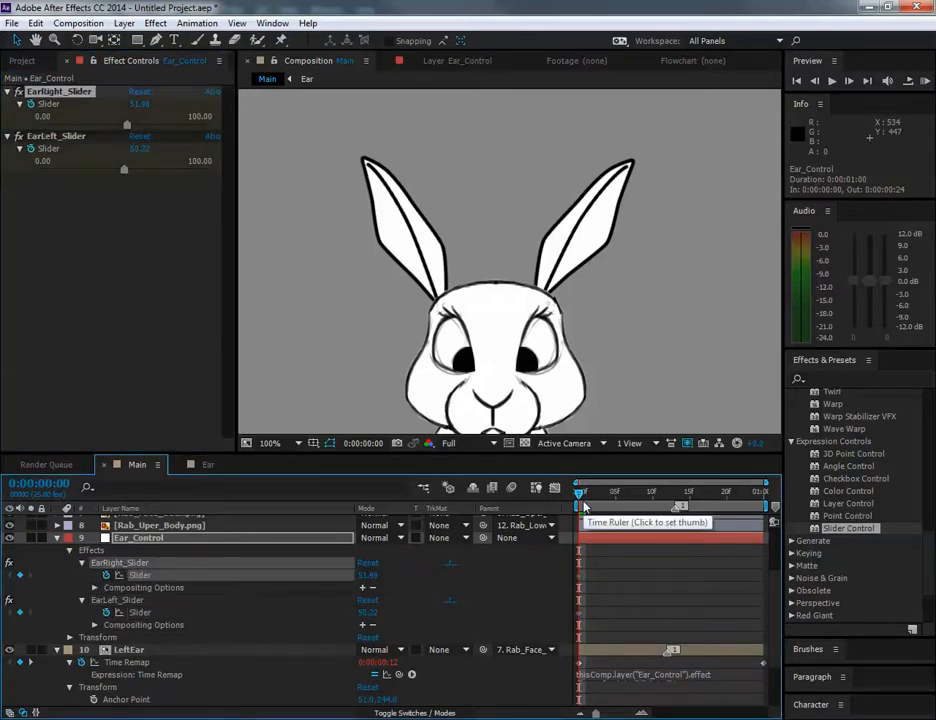
Step: At frame 13, keyframe EarRight_Slider at about 84 and EarLeft_Slider well below 50
left_click_drag(579, 493, 681, 497)
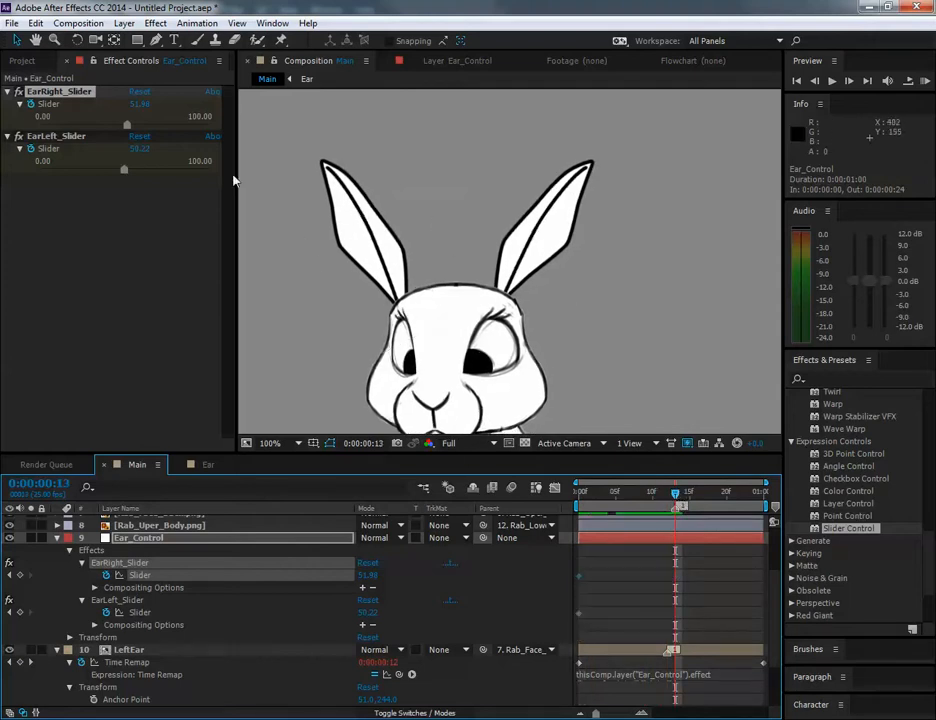
left_click_drag(131, 124, 181, 124)
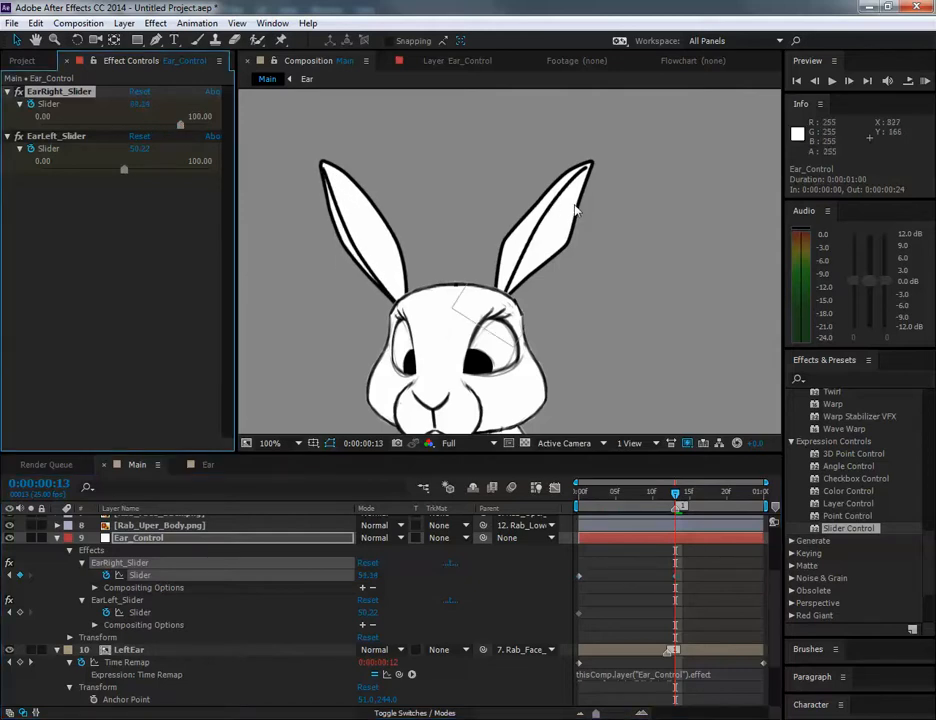
left_click_drag(125, 171, 77, 172)
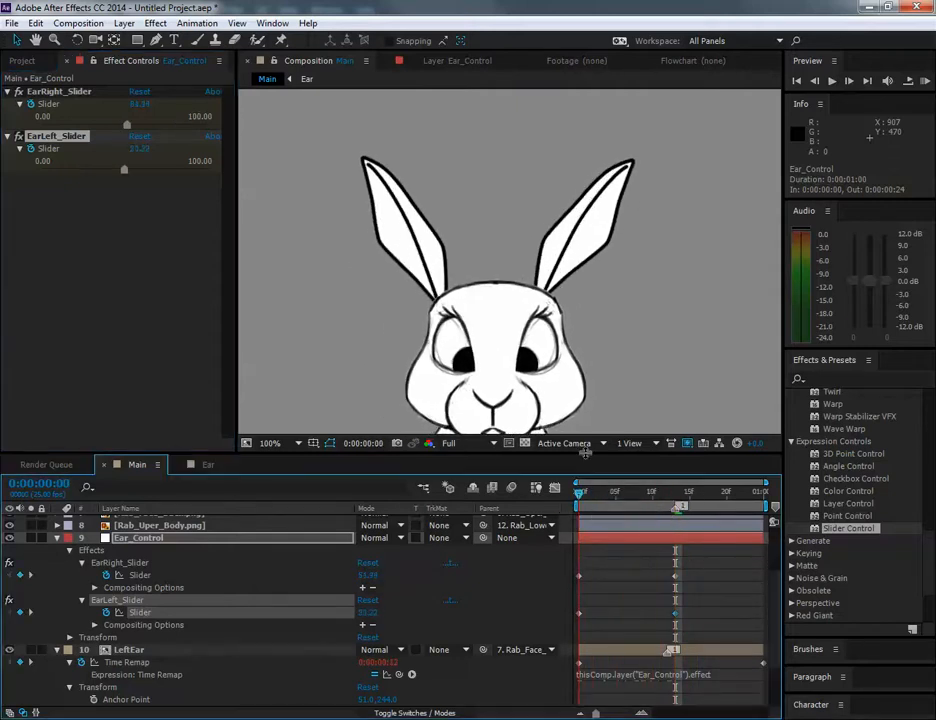
Step: View the composition at 50% and scrub from the start to frame 12 to check the ear animation
scroll(600, 330, "down", 3)
scroll(626, 361, "up", 1)
left_click_drag(579, 495, 671, 500)
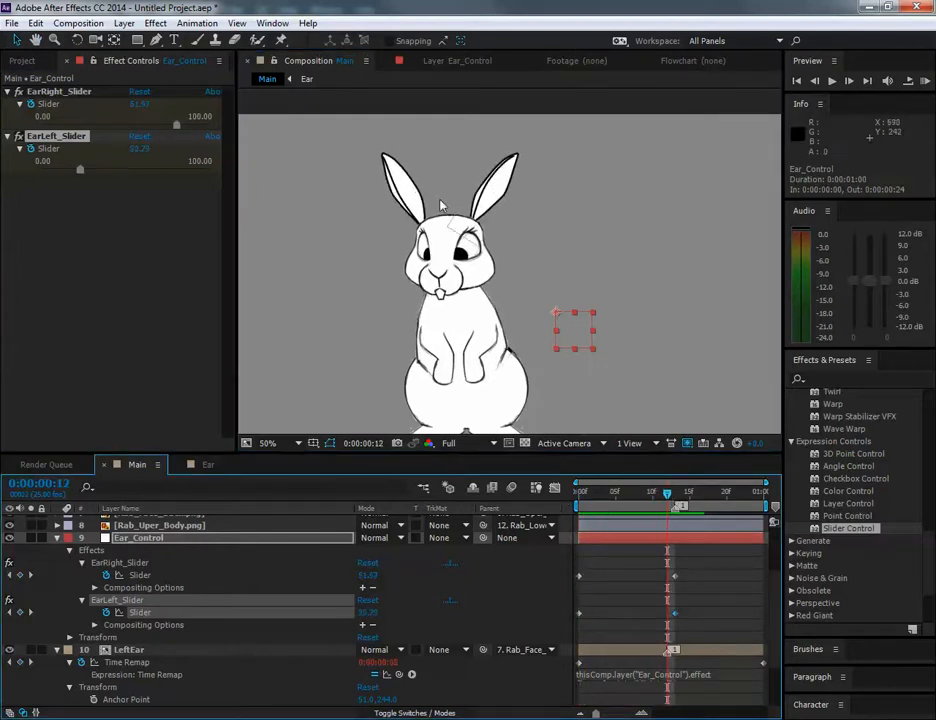
Step: Select LeftEar and RightEar and turn on Position, Scale and Rotation keyframing for both at frame 12
left_click(384, 152)
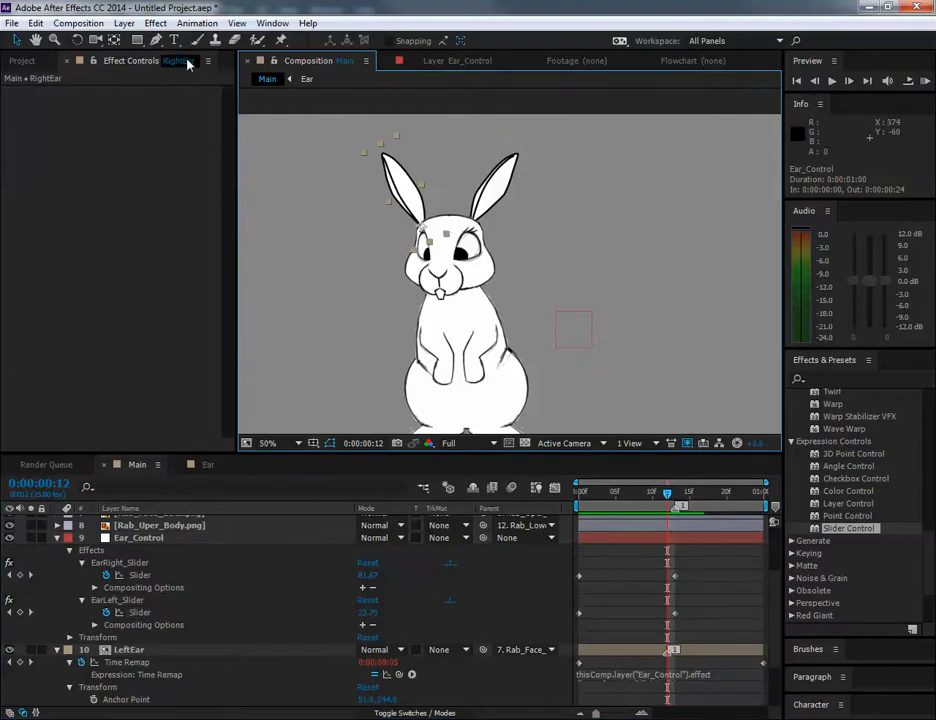
left_click(504, 187)
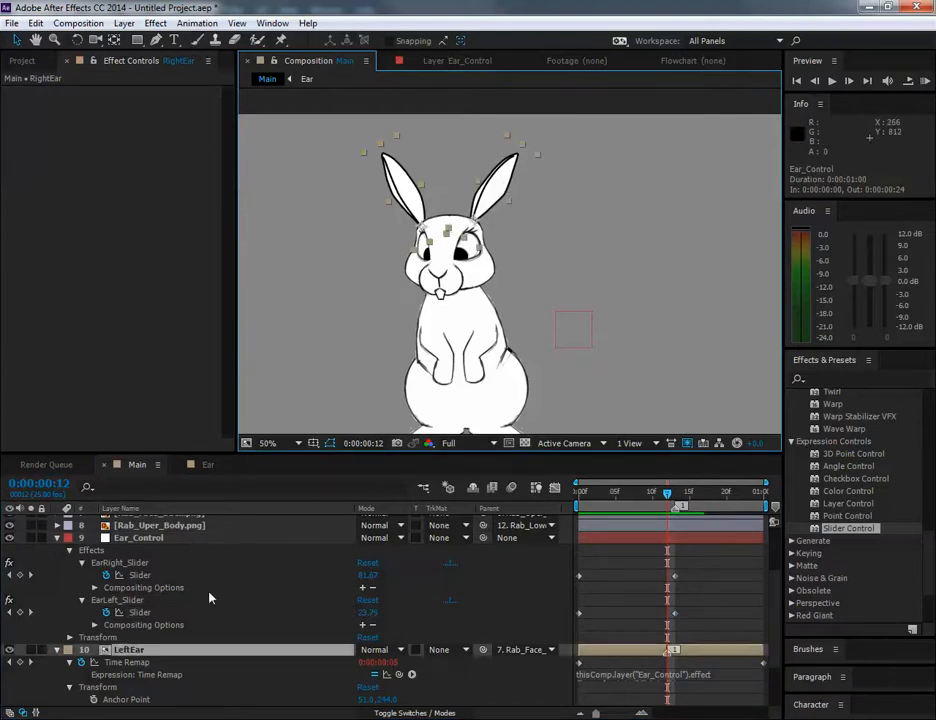
scroll(117, 676, "down", 3)
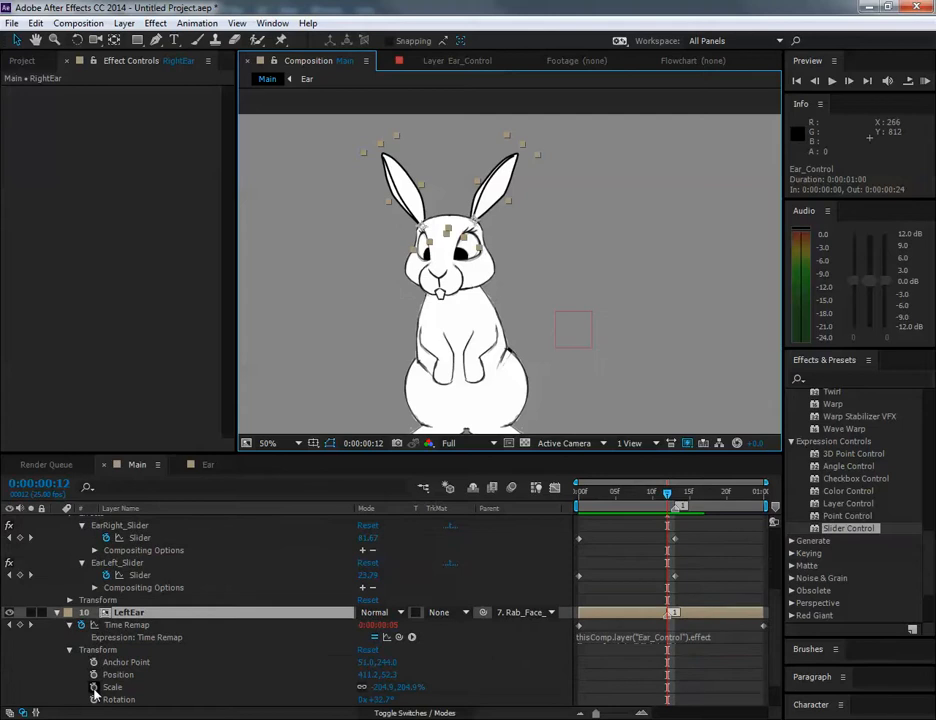
left_click(93, 703)
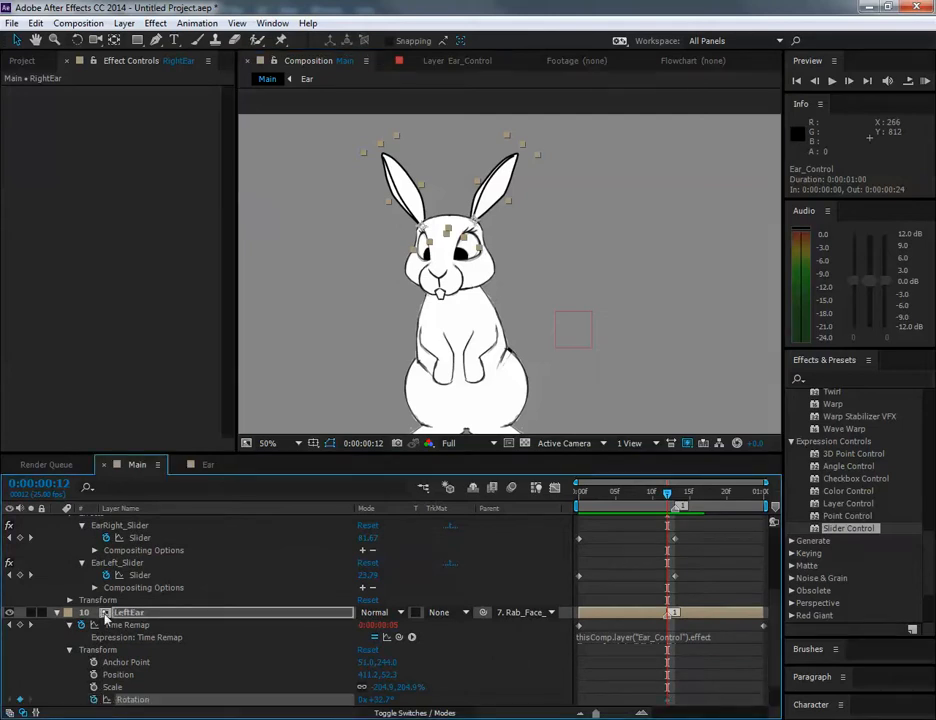
left_click(93, 674)
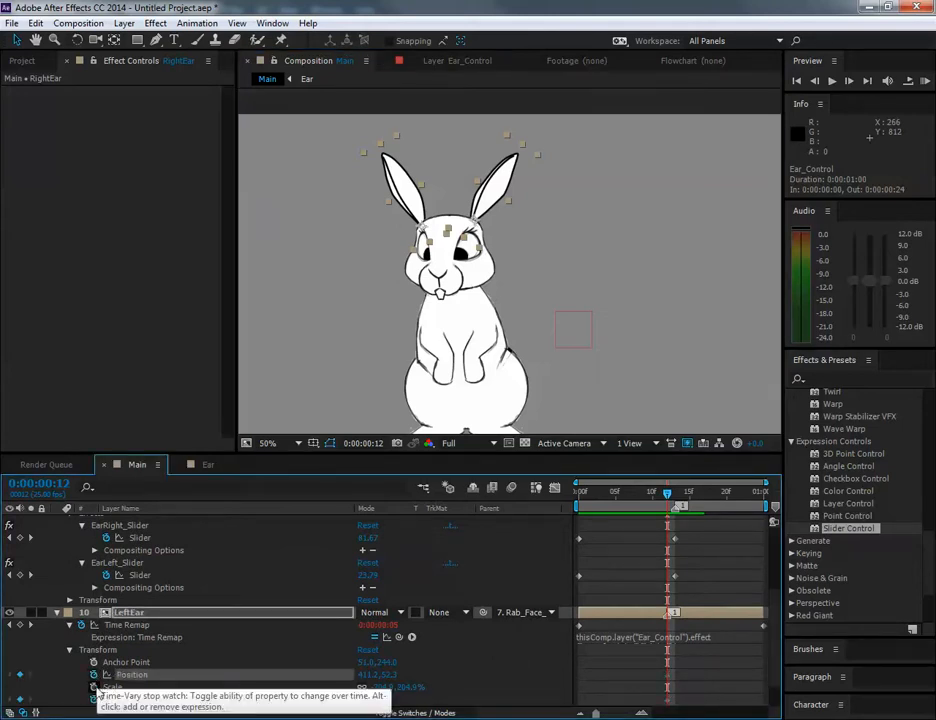
left_click(93, 687)
scroll(125, 595, "down", 3)
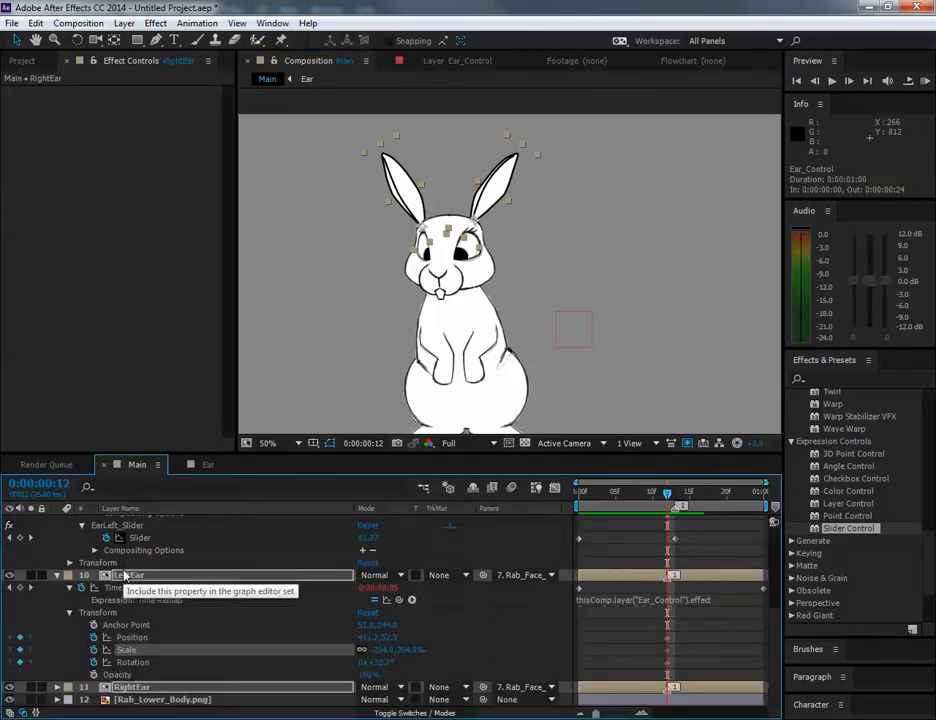
left_click(57, 687)
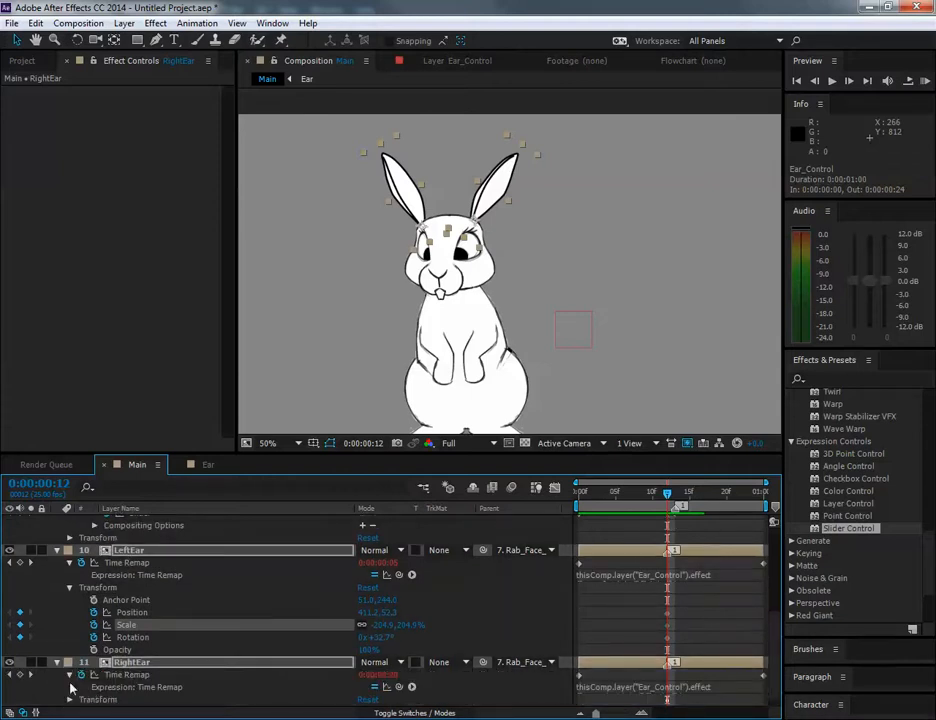
left_click(69, 699)
scroll(150, 660, "down", 3)
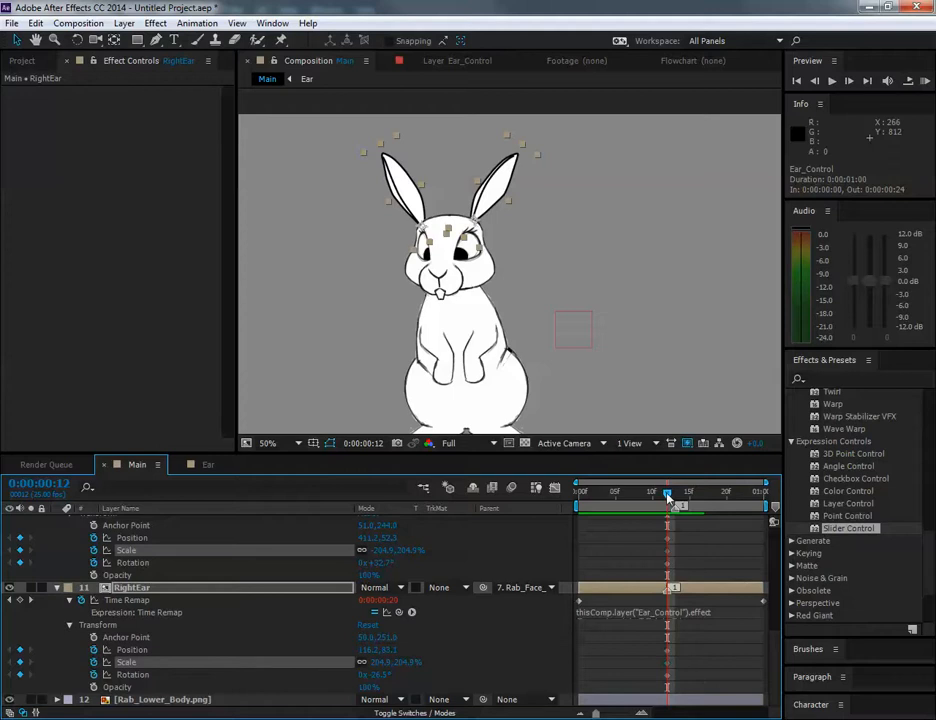
Step: Remove the frame 12 Position, Scale and Rotation keyframes from LeftEar and RightEar
scroll(702, 562, "up", 4)
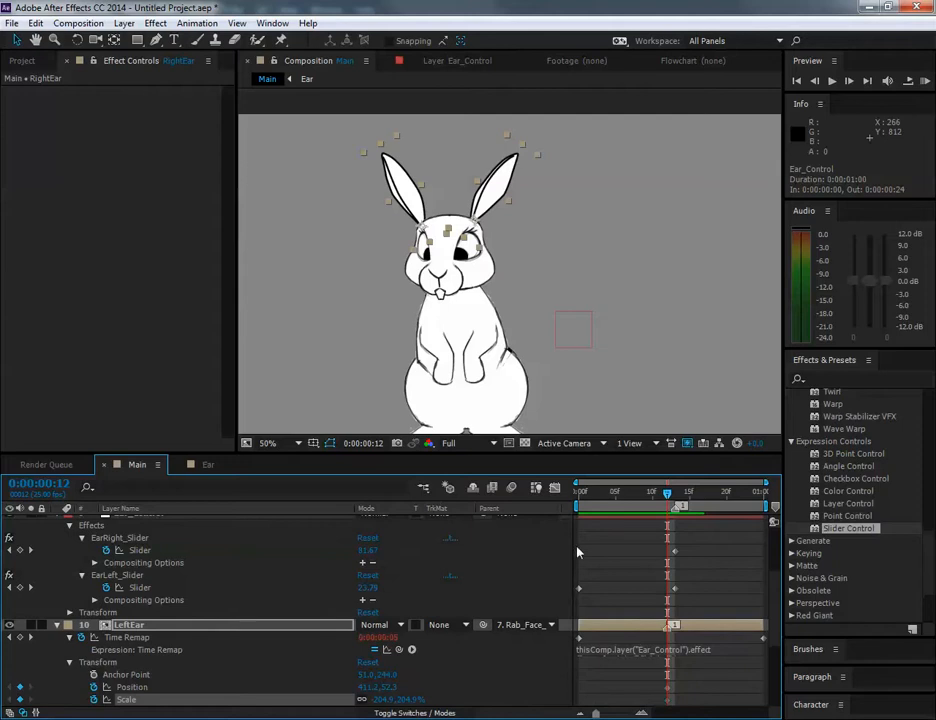
scroll(684, 578, "up", 1)
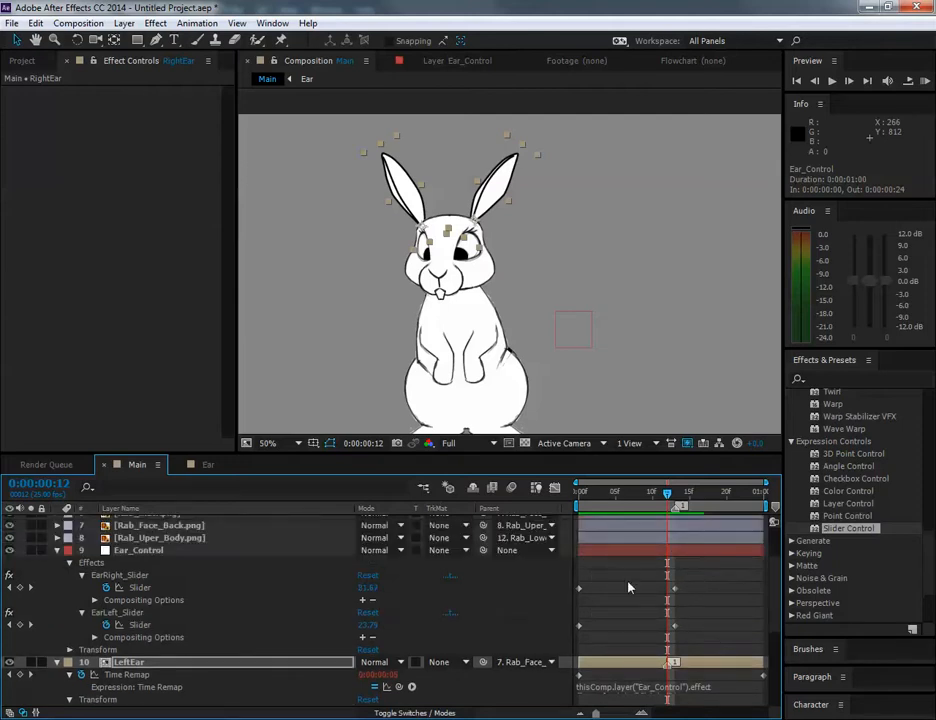
left_click(165, 551)
scroll(165, 641, "down", 3)
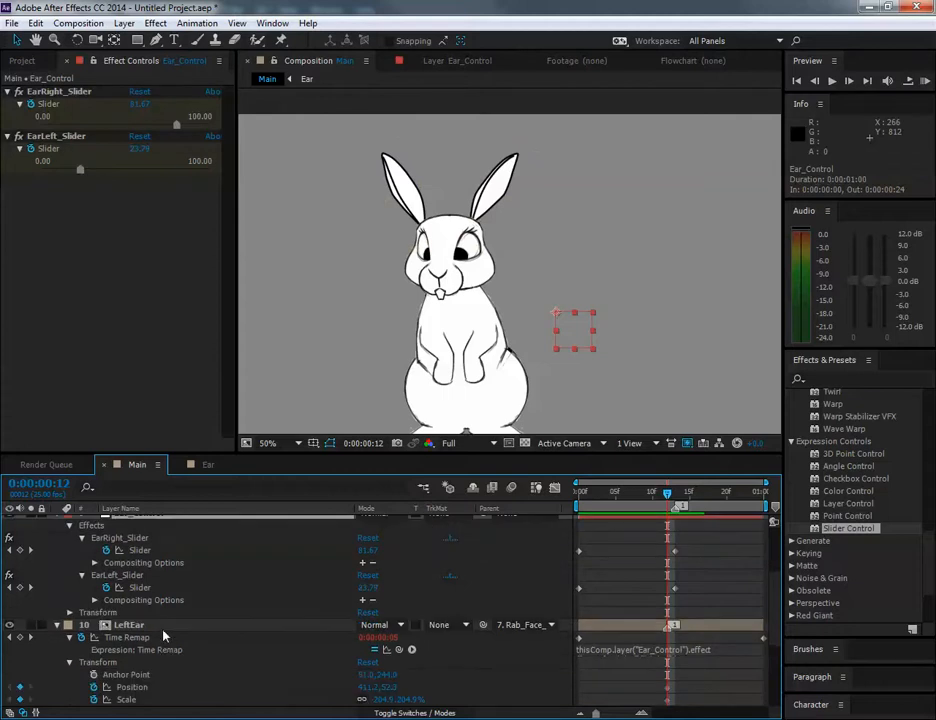
left_click(160, 625)
scroll(698, 657, "down", 3)
left_click_drag(632, 603, 685, 648)
scroll(703, 609, "down", 3)
left_click_drag(643, 637, 676, 678)
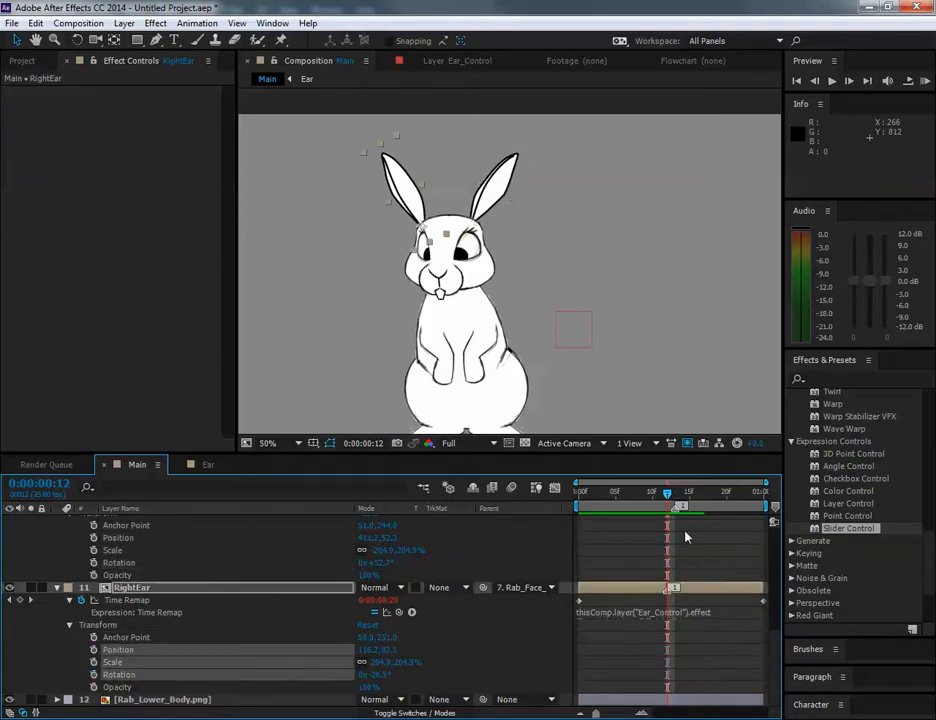
Step: Set starting Position, Scale and Rotation keyframes at frame 0 for both LeftEar and RightEar
left_click_drag(668, 503, 675, 504)
scroll(289, 594, "up", 3)
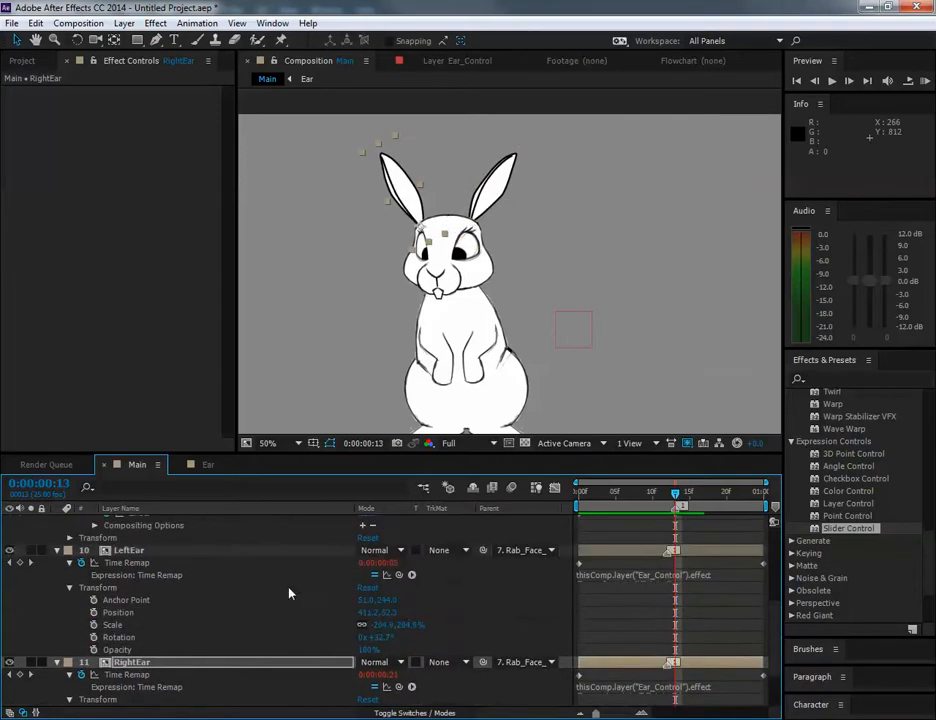
left_click(144, 614, "ctrl")
left_click(143, 626, "ctrl")
left_click(147, 638, "ctrl")
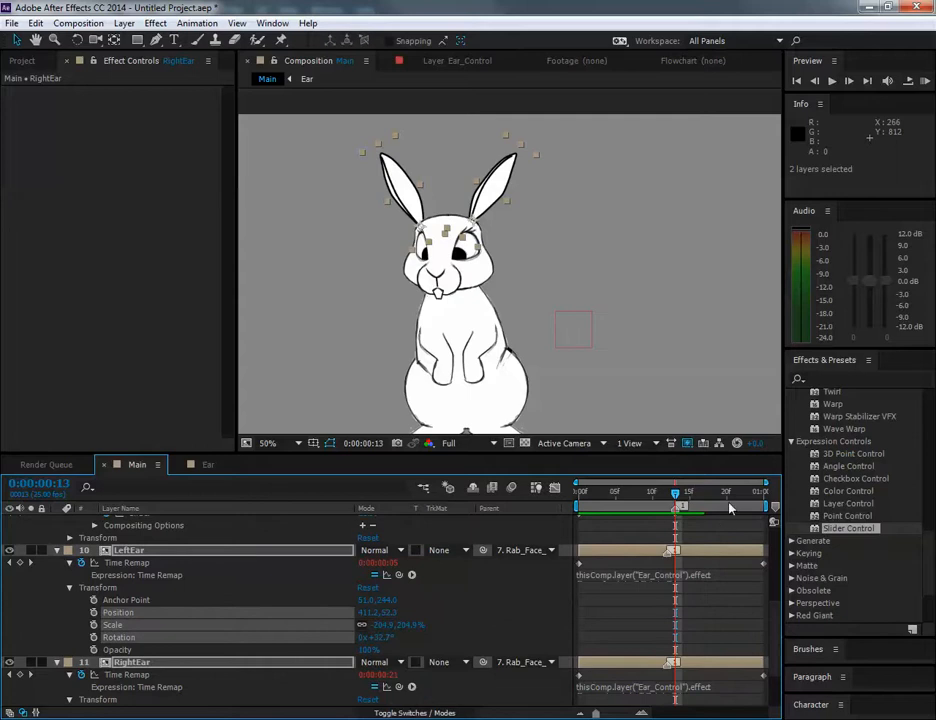
left_click_drag(677, 499, 579, 497)
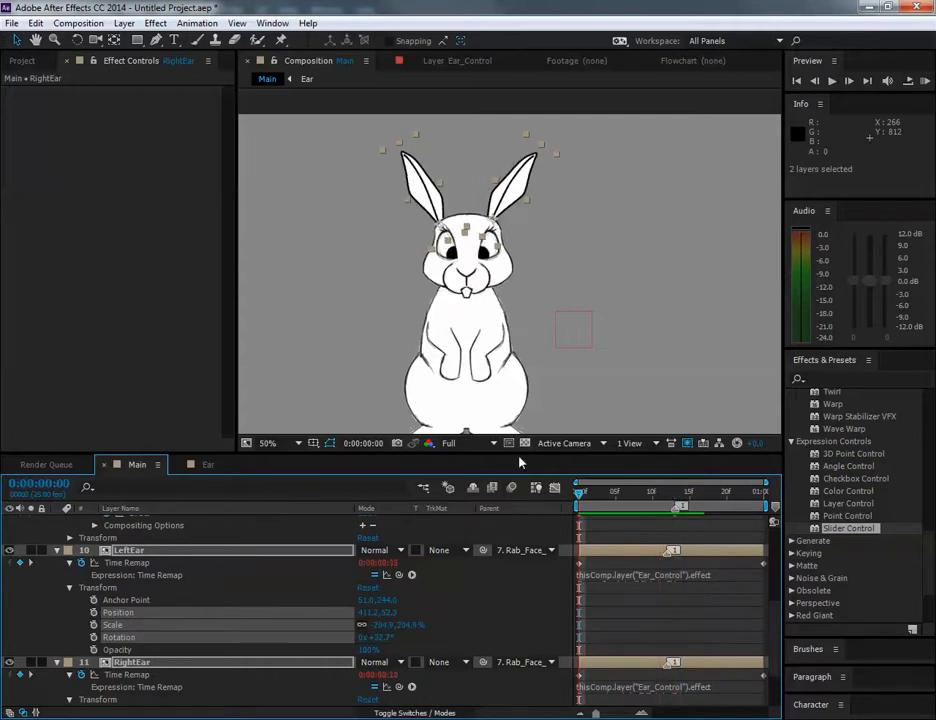
left_click(93, 613)
Step: At frame 12, rotate both ears together clockwise by about 14°, bringing LeftEar to about 47°
left_click_drag(579, 497, 667, 495)
left_click(79, 43)
left_click_drag(499, 178, 512, 194)
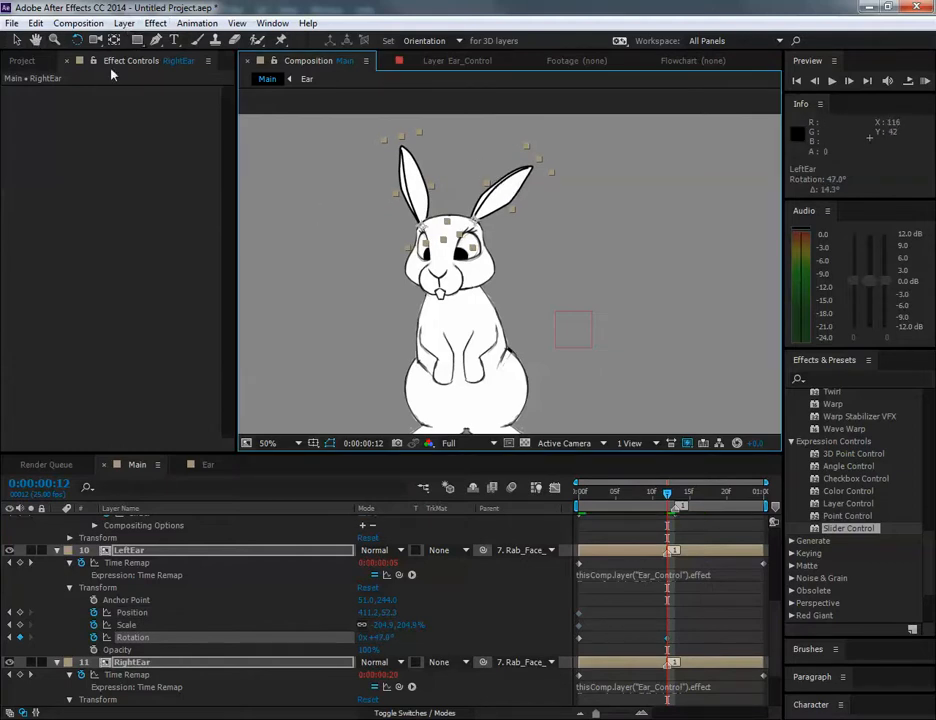
Step: At frame 12, shorten RightEar alone by reducing its vertical scale to about 179%
key("v")
left_click(407, 170)
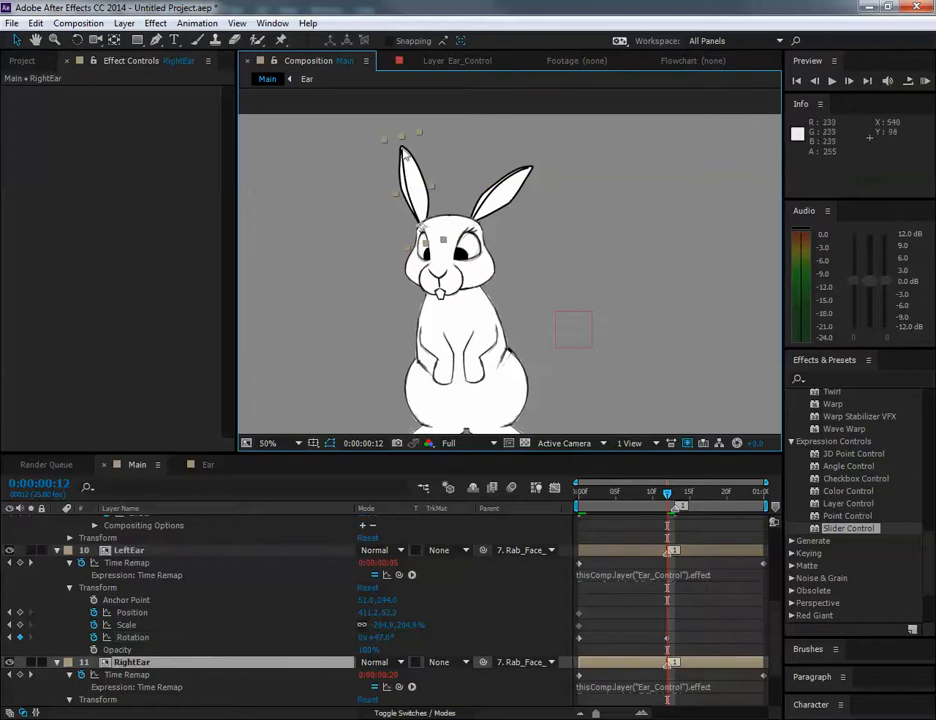
left_click_drag(403, 138, 405, 157)
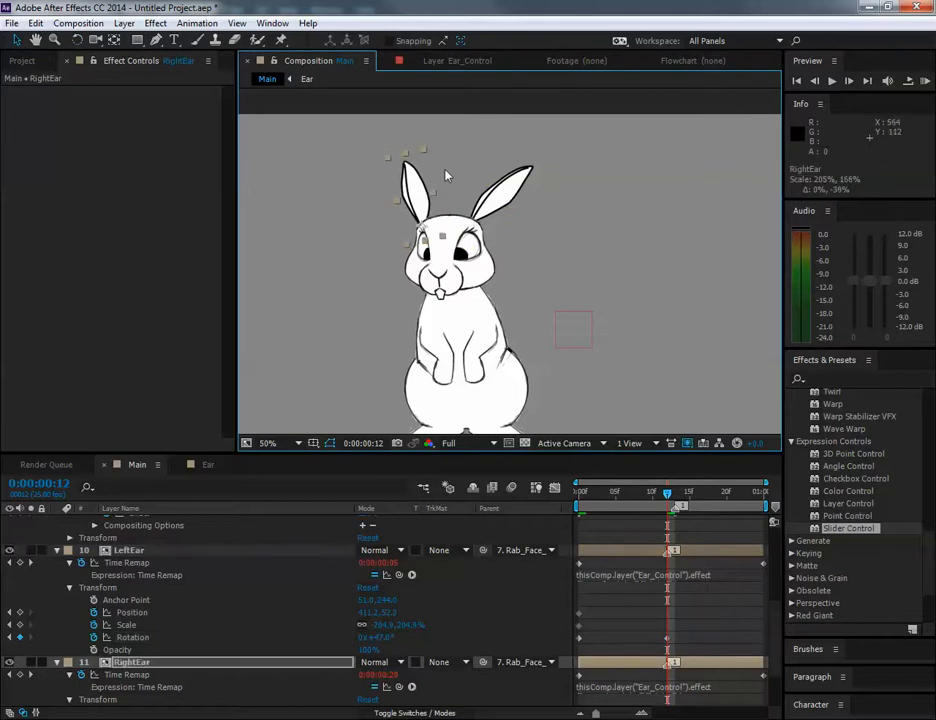
left_click(533, 167)
mouse_move(670, 491)
left_mouse_down()
mouse_move(556, 495)
mouse_move(677, 495)
mouse_move(667, 495)
left_mouse_up()
left_click(440, 228)
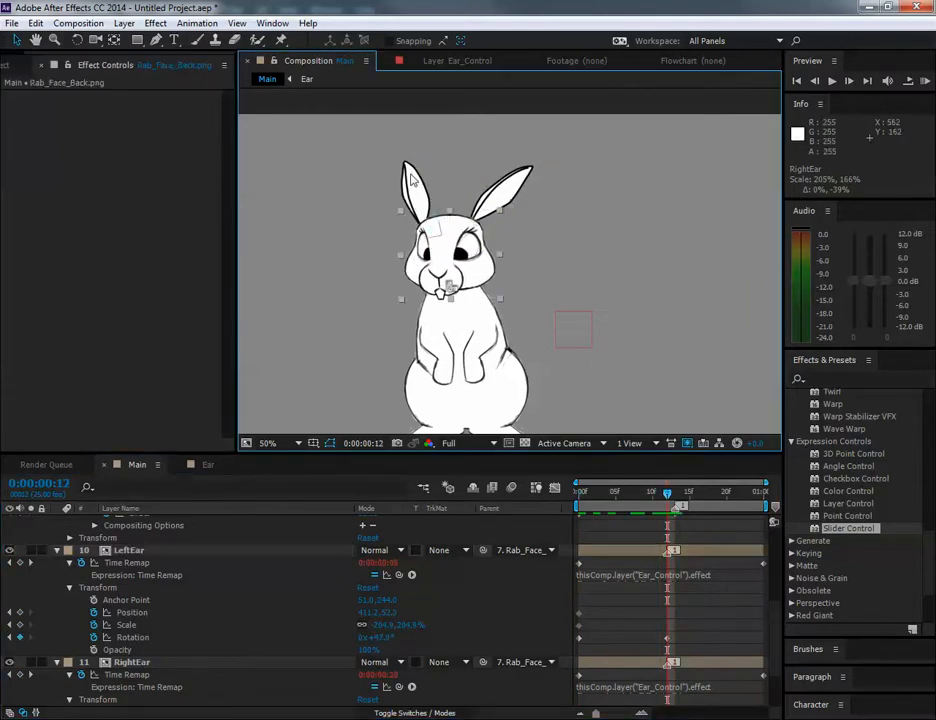
left_click(411, 178)
left_click_drag(405, 151, 404, 146)
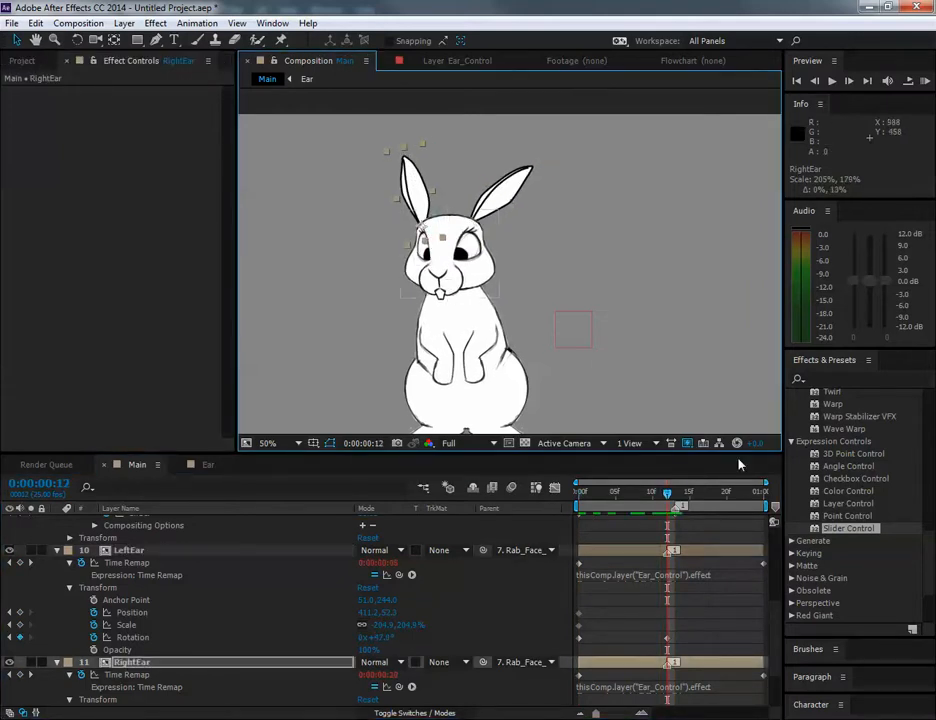
mouse_move(668, 495)
left_mouse_down()
mouse_move(590, 495)
mouse_move(670, 497)
left_mouse_up()
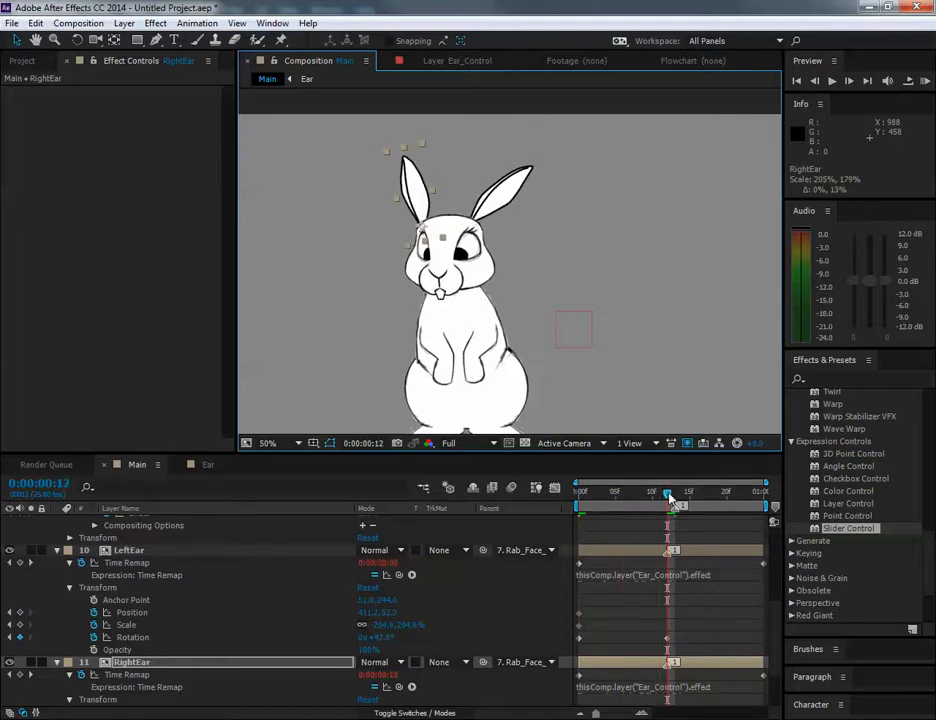
Step: At frame 12, rotate both ears back by about 6.6°, bringing RightEar to about -18.8° and LeftEar to about 40.5°
left_click(506, 183)
left_click(77, 40)
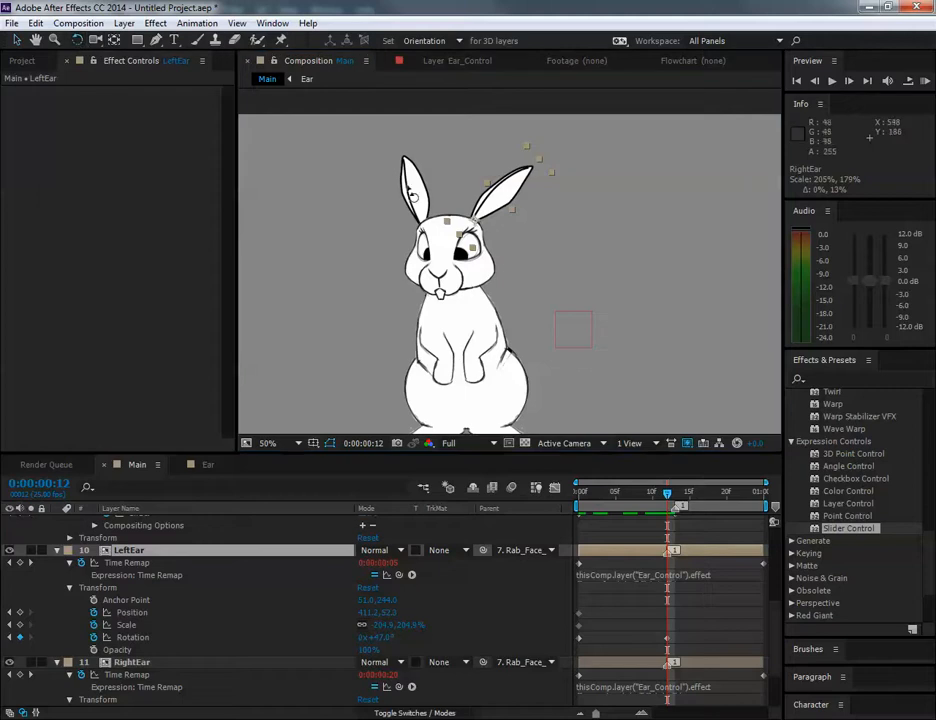
left_click_drag(418, 198, 414, 196)
mouse_move(672, 494)
left_mouse_down()
mouse_move(626, 502)
mouse_move(735, 493)
mouse_move(583, 494)
mouse_move(676, 506)
left_mouse_up()
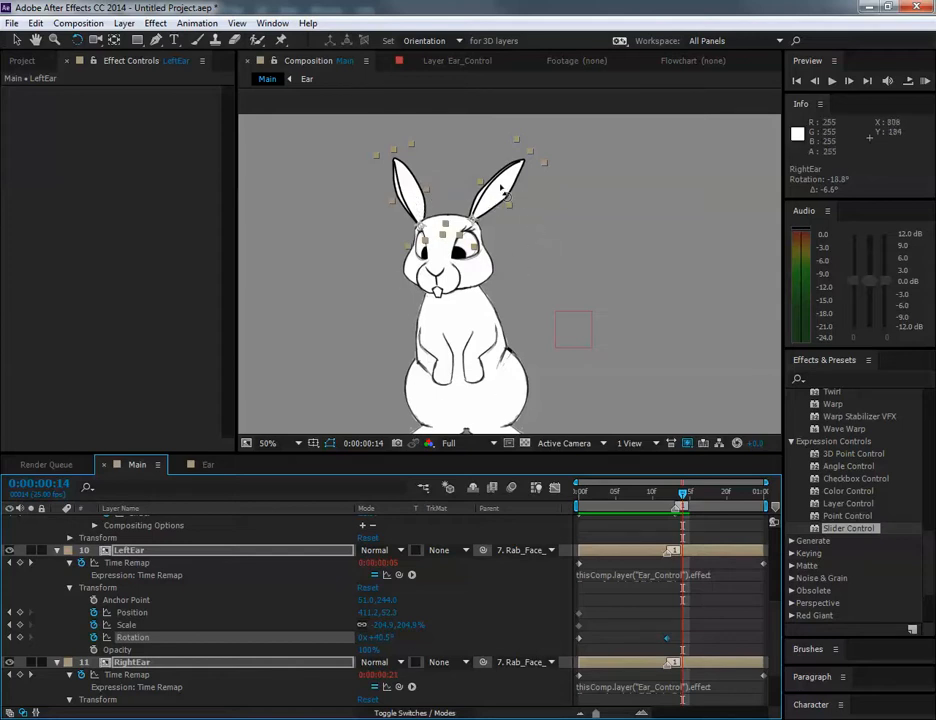
mouse_move(662, 497)
left_mouse_down()
mouse_move(585, 498)
mouse_move(672, 506)
left_mouse_up()
Step: At frame 24, rotate both ears to bring LeftEar to about 45.9° and shorten them, with LeftEar's vertical scale about 189%
left_click_drag(603, 511, 757, 521)
left_click_drag(487, 193, 471, 175)
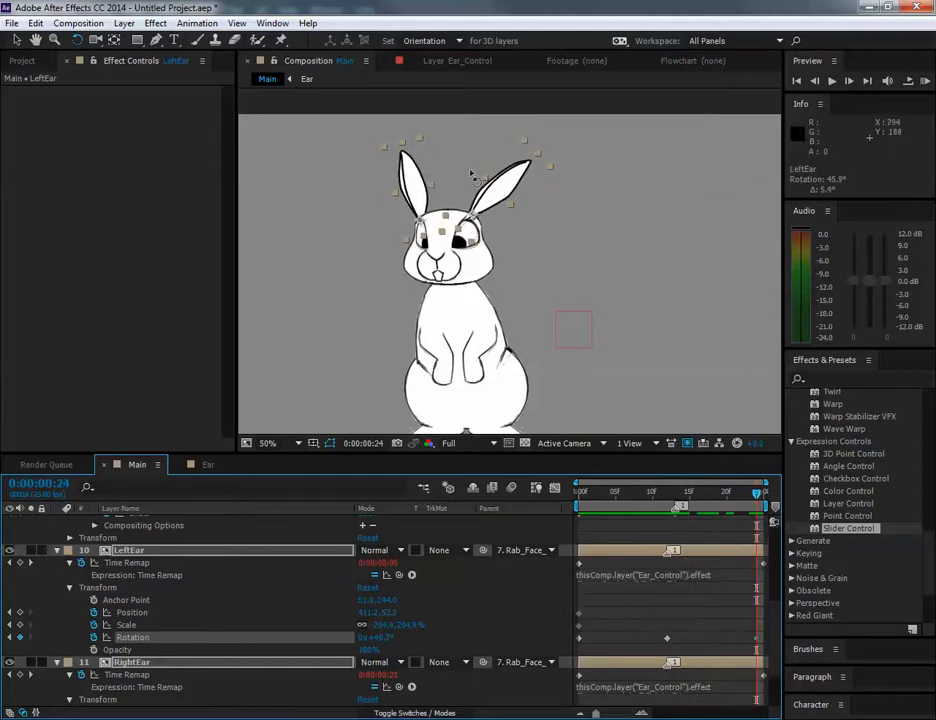
left_click(138, 40)
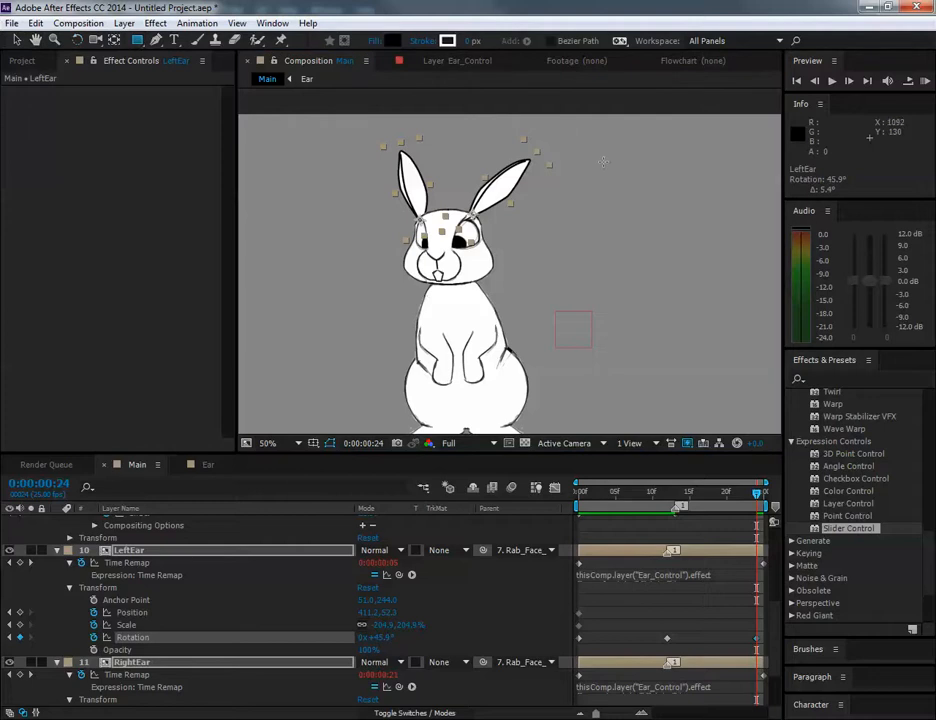
left_click(17, 39)
left_click_drag(537, 157, 546, 168)
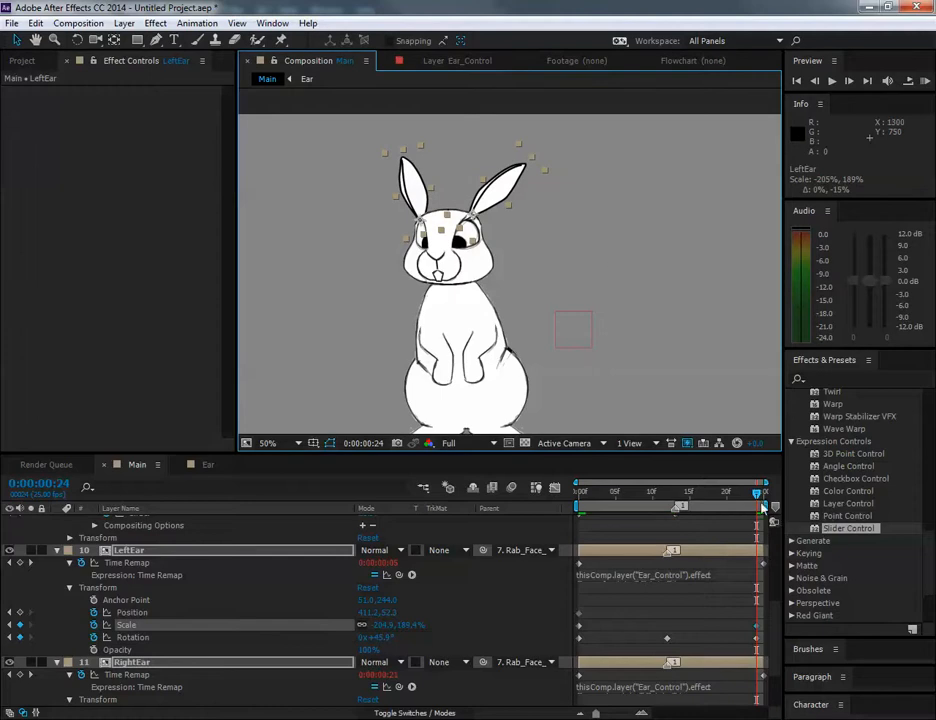
Step: Try rescaling both ears at frame 13, and undo that scale change
left_click_drag(760, 499, 782, 514)
left_click(675, 492)
left_click_drag(530, 160, 493, 184)
key("ctrl+z")
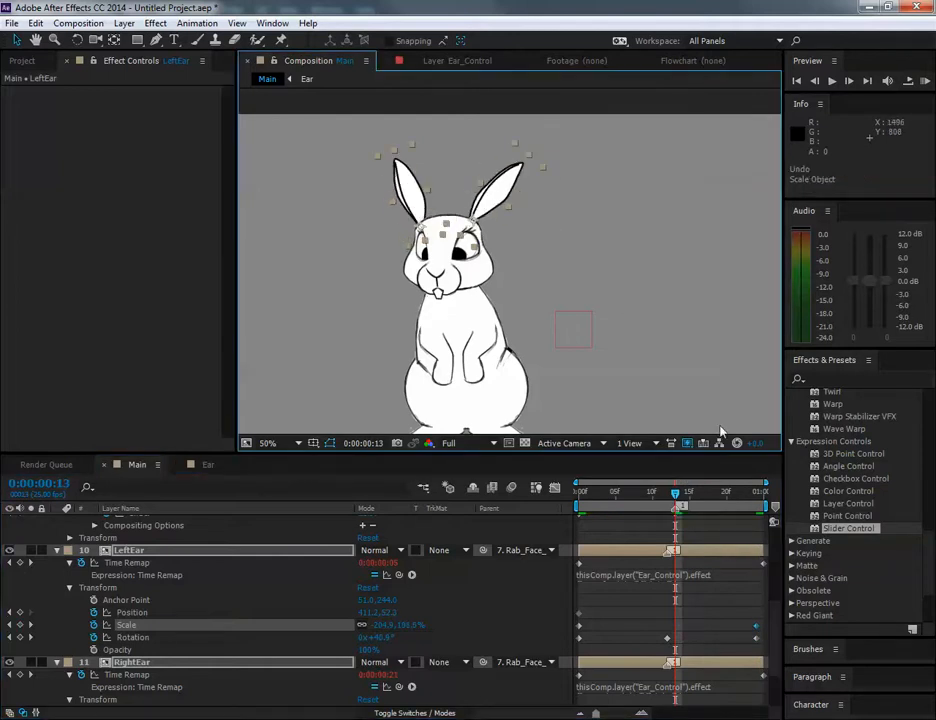
Step: At frame 24, reduce the vertical scale of LeftEar to about 181% and of RightEar to about 144%
left_click_drag(675, 505, 760, 512)
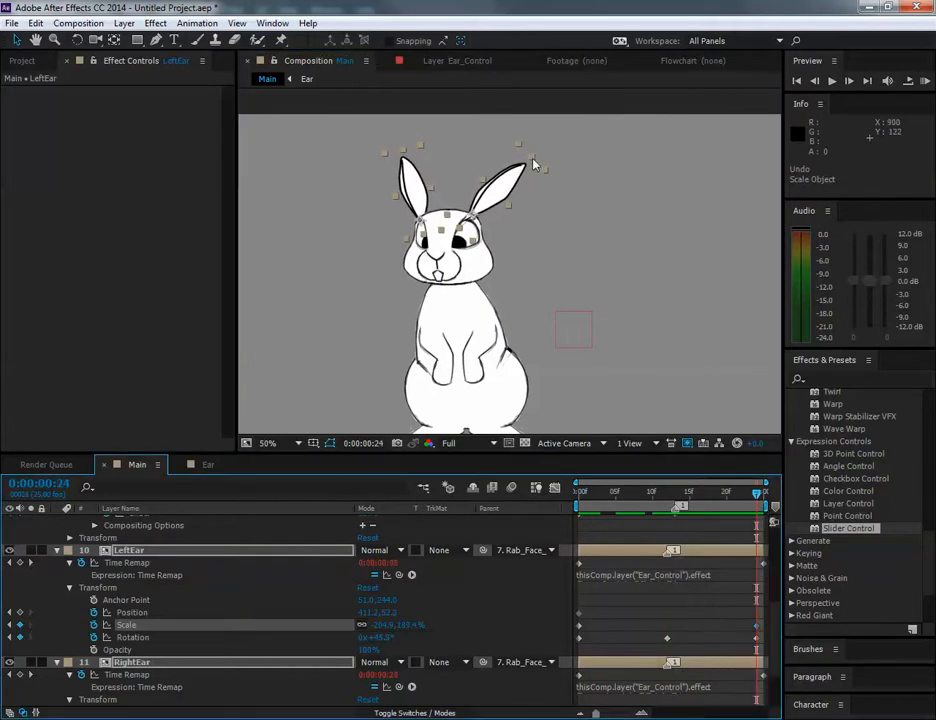
left_click_drag(531, 157, 529, 159)
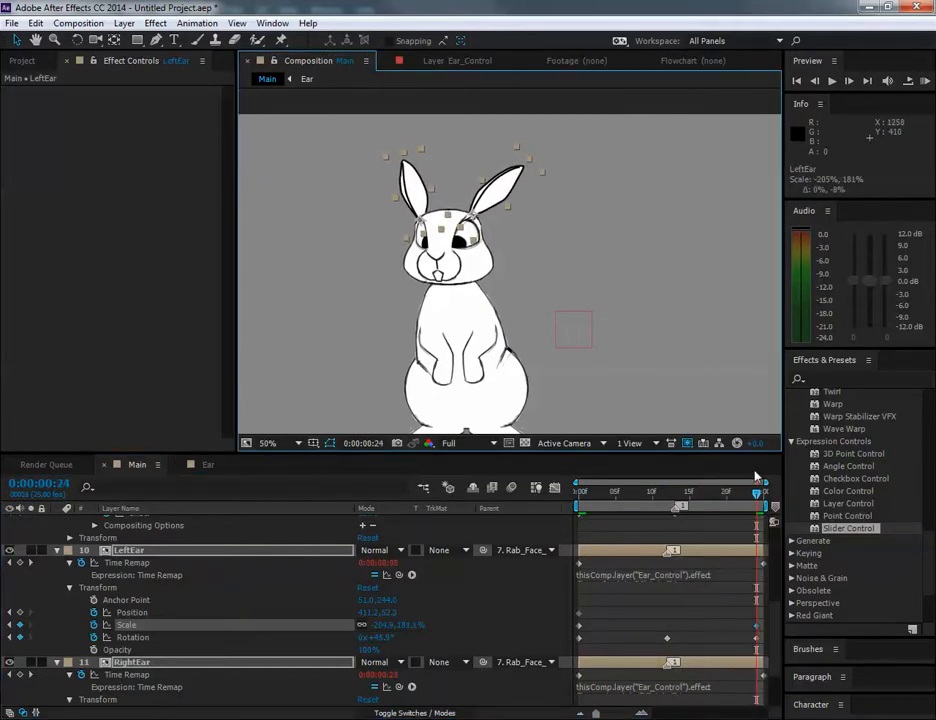
left_click_drag(756, 497, 712, 516)
left_click_drag(789, 526, 806, 528)
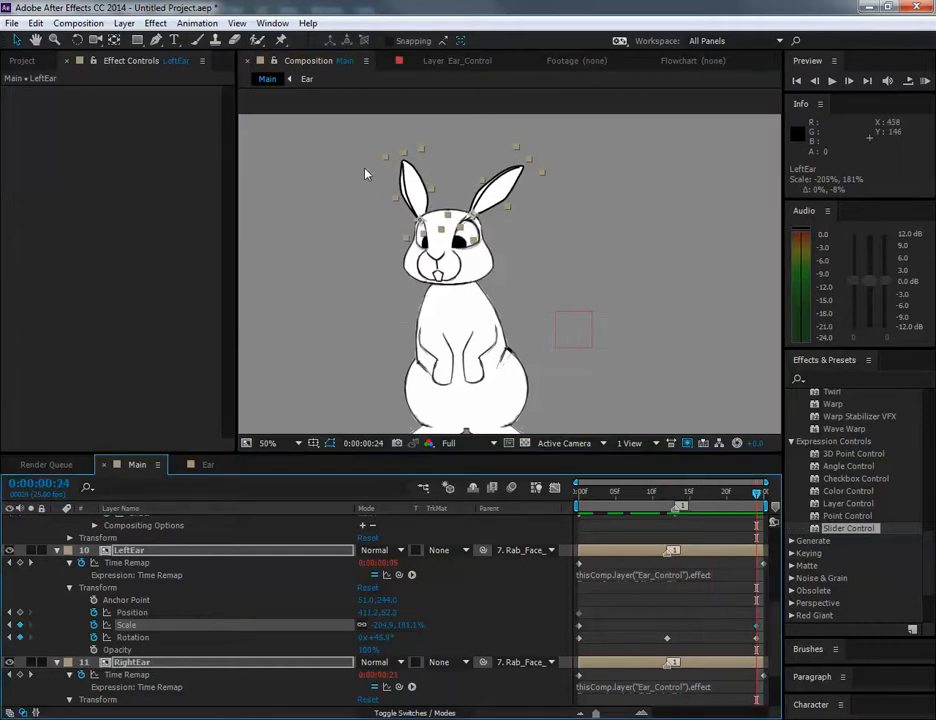
left_click(404, 158)
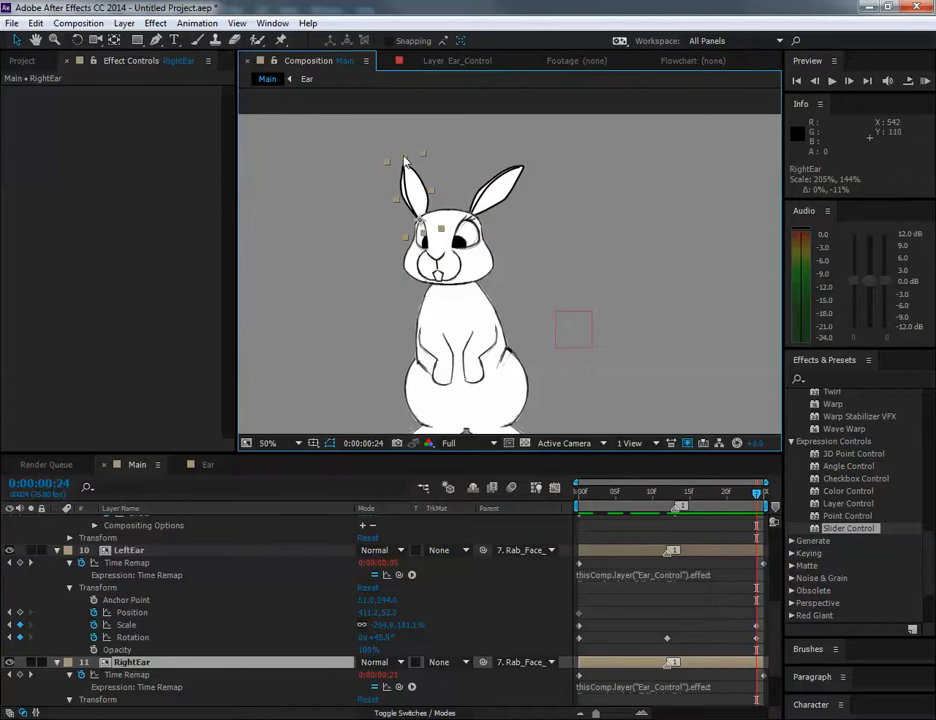
Step: Play and scrub the Main composition from start to end to check the ears' movement with the head turn
key("space")
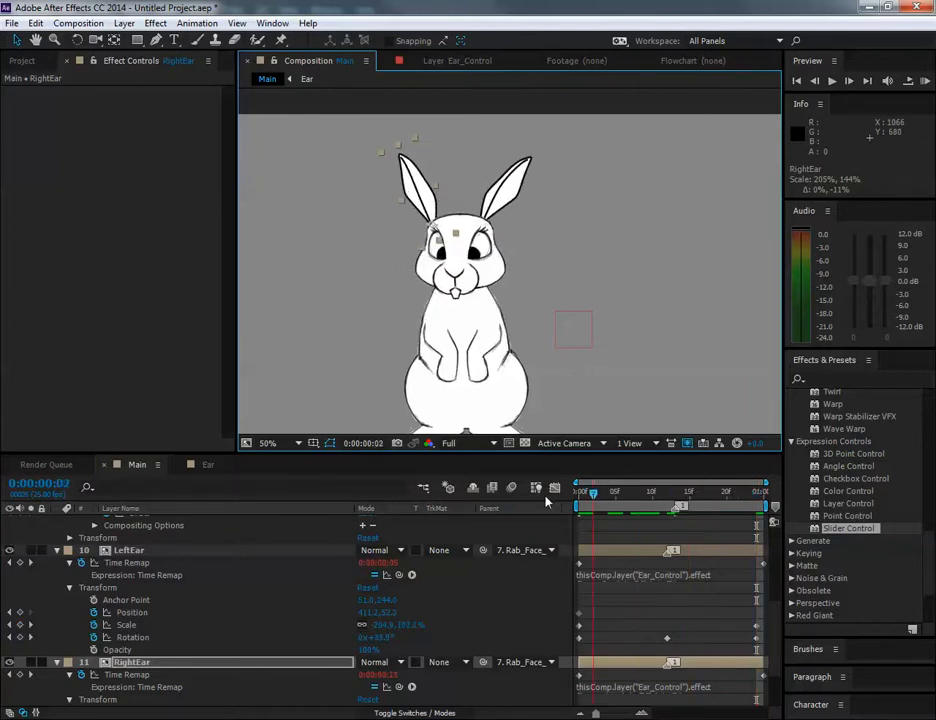
left_click_drag(637, 290, 626, 274)
left_click_drag(580, 496, 781, 508)
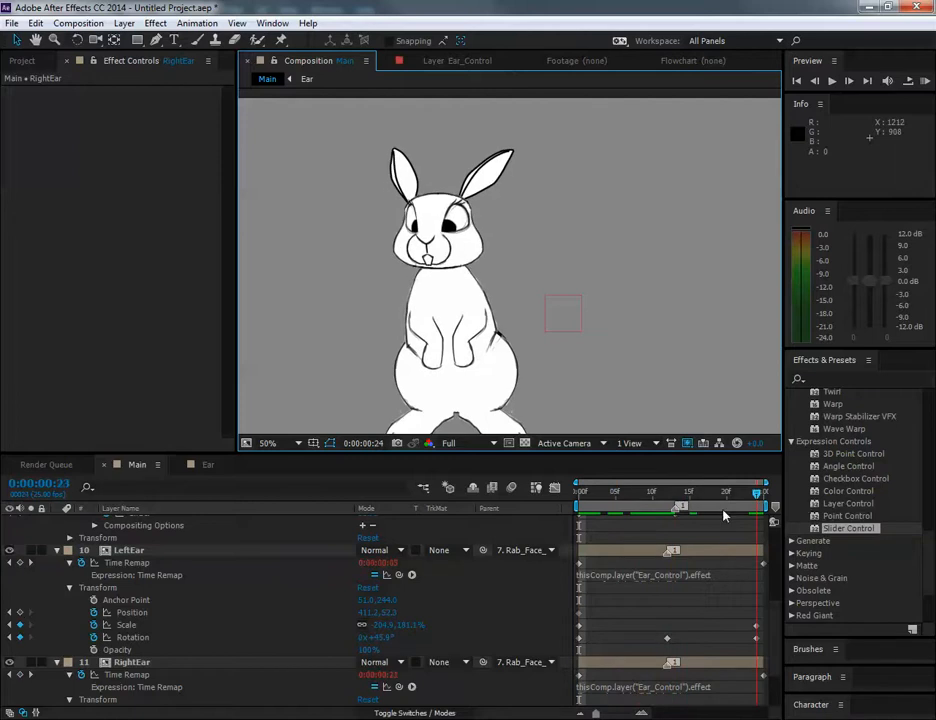
key("space")
key("space")
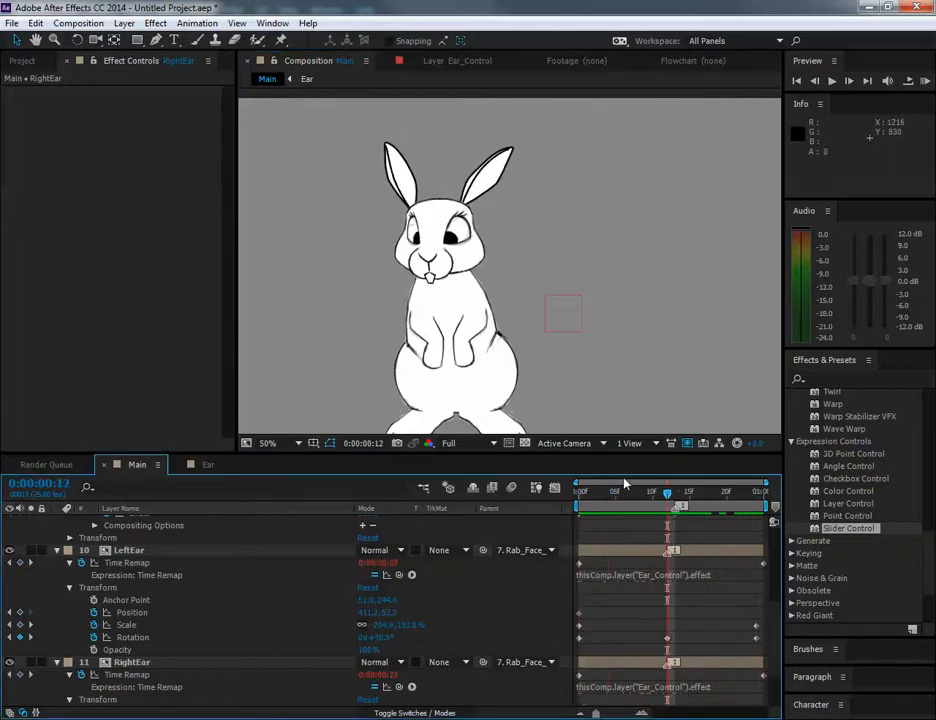
scroll(299, 549, "up", 4)
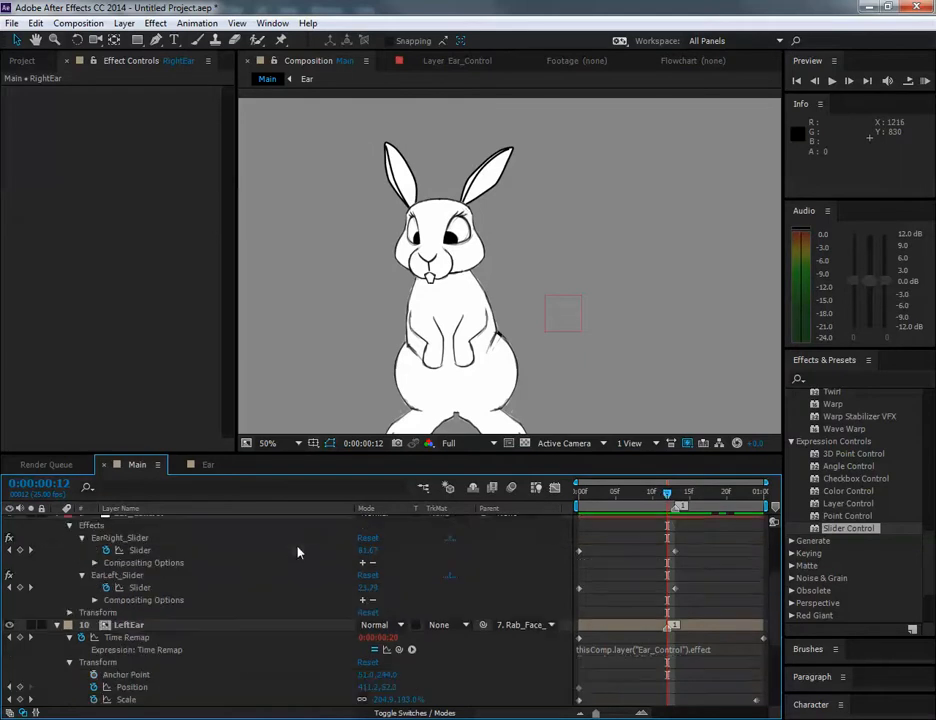
Step: Try lowering Ear_Control's EarRight_Slider to about 74 at frame 12, and undo that change
left_click(261, 576)
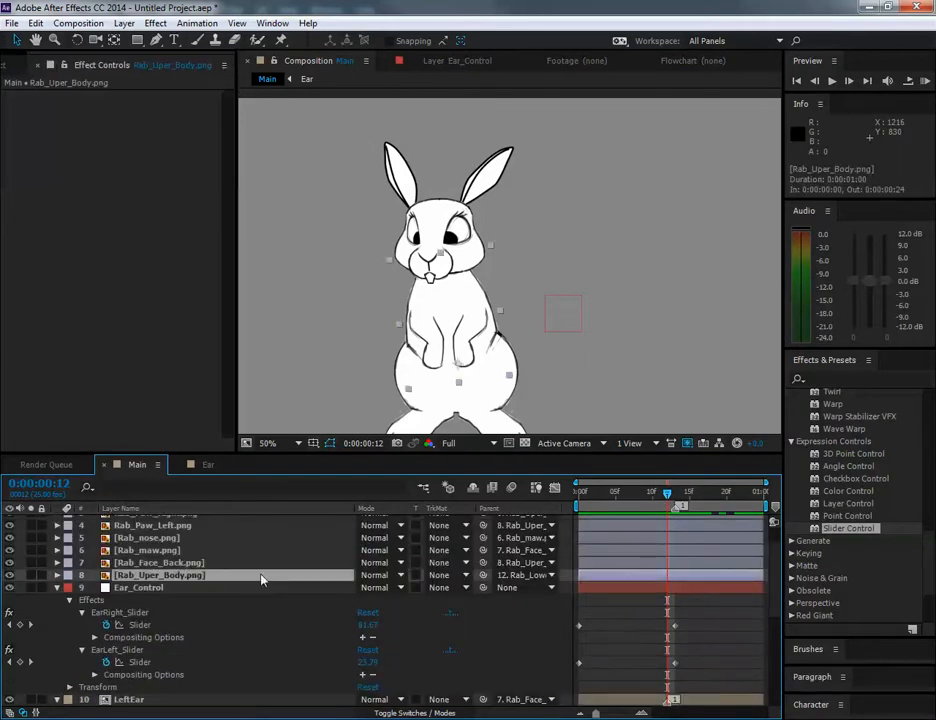
left_click(261, 588)
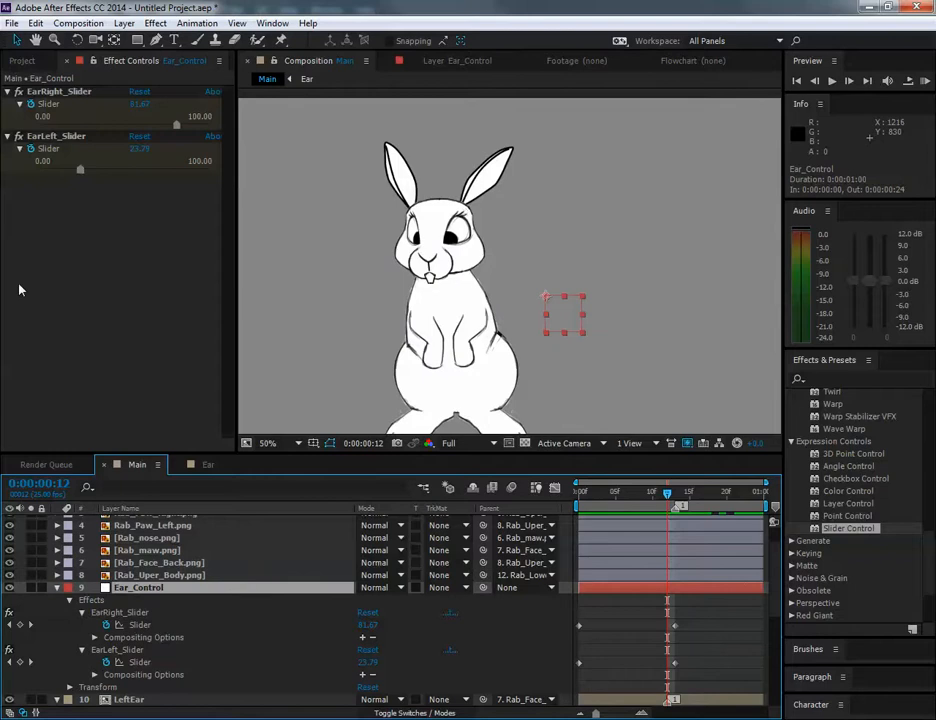
left_click_drag(173, 126, 160, 126)
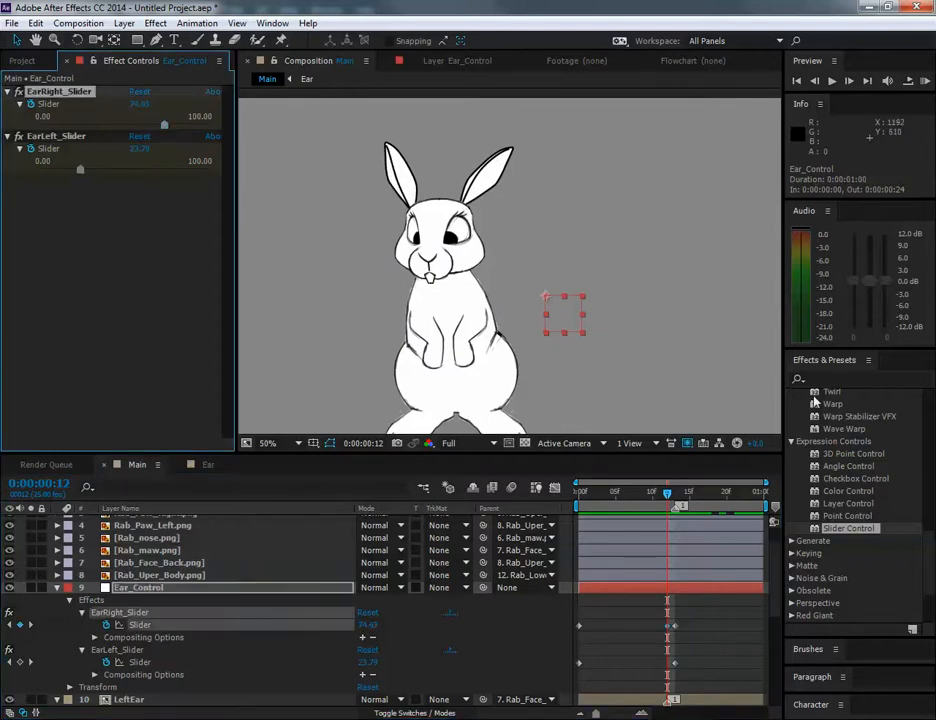
key("ctrl+z")
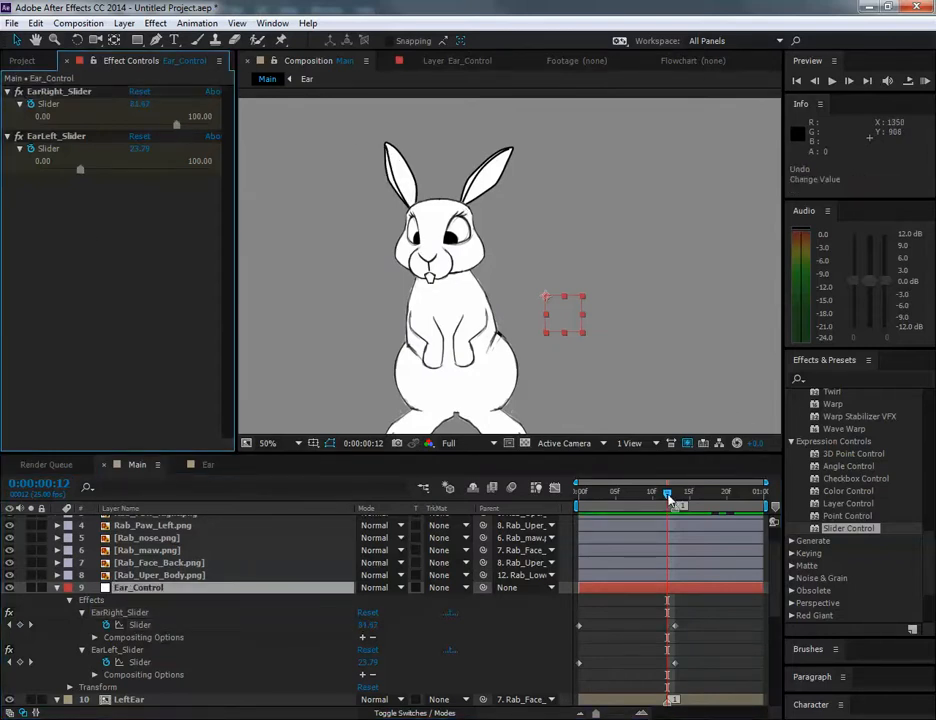
Step: At frame 13, lower Ear_Control's EarRight_Slider to about 74.89
left_click(673, 500)
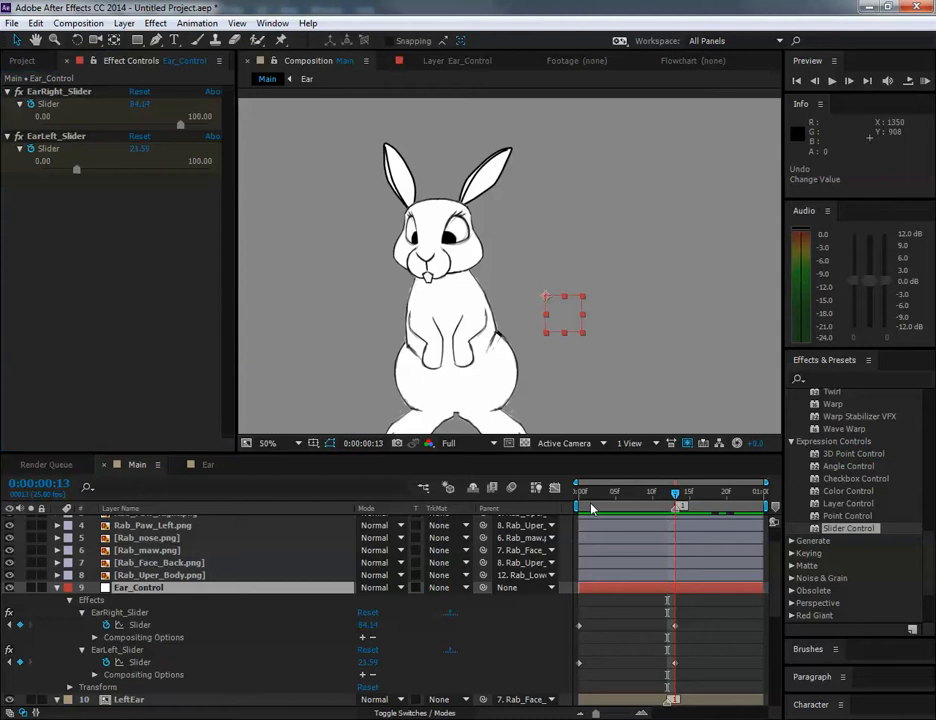
left_click(182, 124)
left_click_drag(165, 125, 166, 125)
Step: At frame 24, keyframe EarRight_Slider at about 85.46 and EarLeft_Slider at about 10.57, and play back the result
left_click_drag(677, 496, 768, 505)
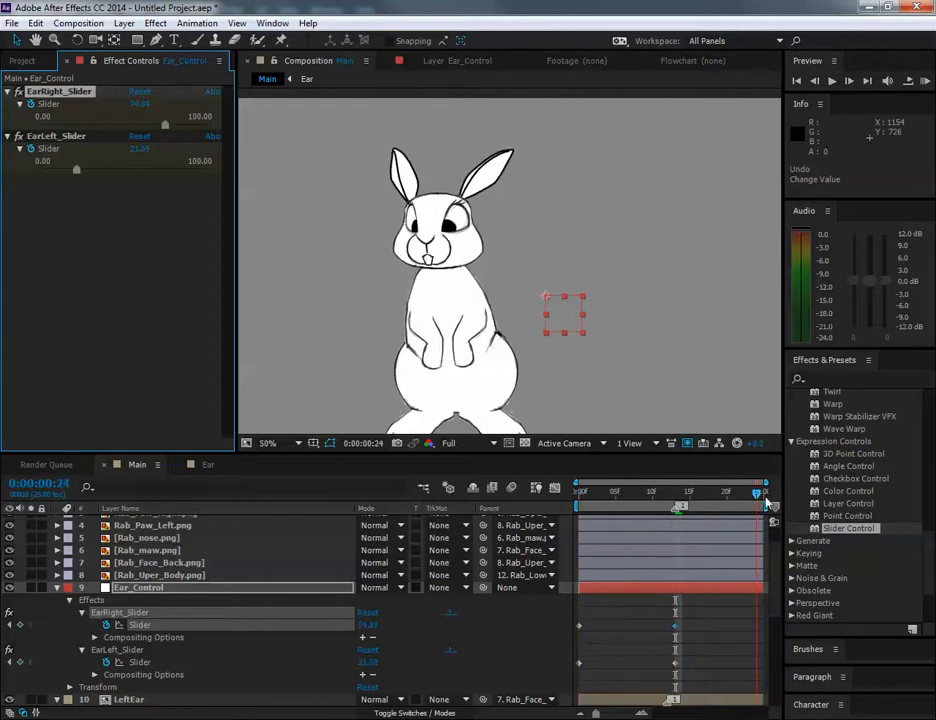
left_click_drag(169, 130, 186, 130)
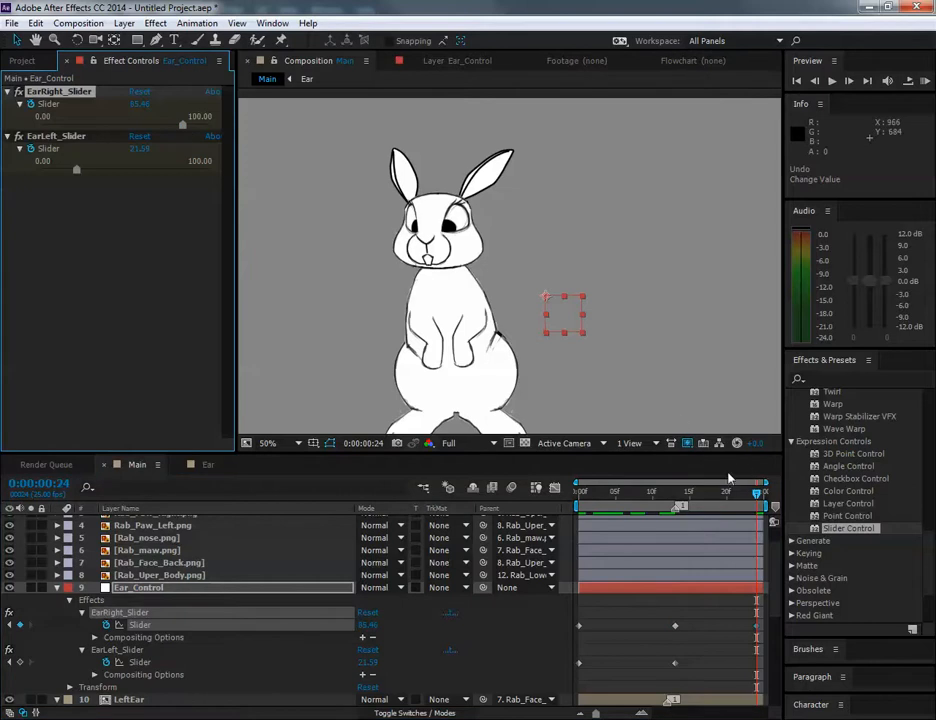
mouse_move(757, 497)
left_mouse_down()
mouse_move(473, 488)
mouse_move(759, 497)
left_mouse_up()
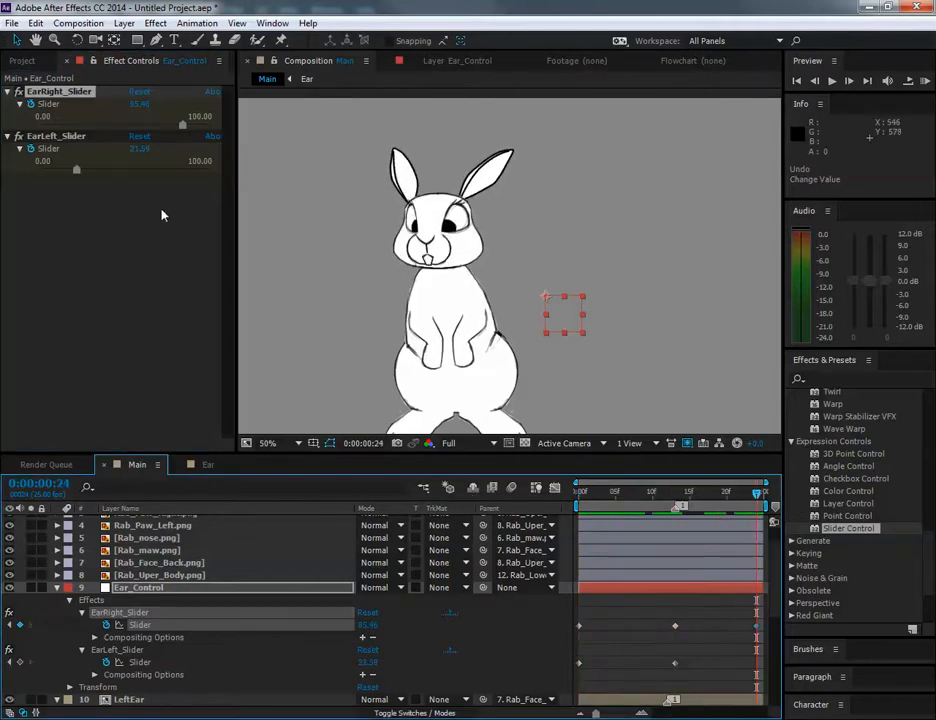
left_click_drag(76, 170, 64, 172)
key("space")
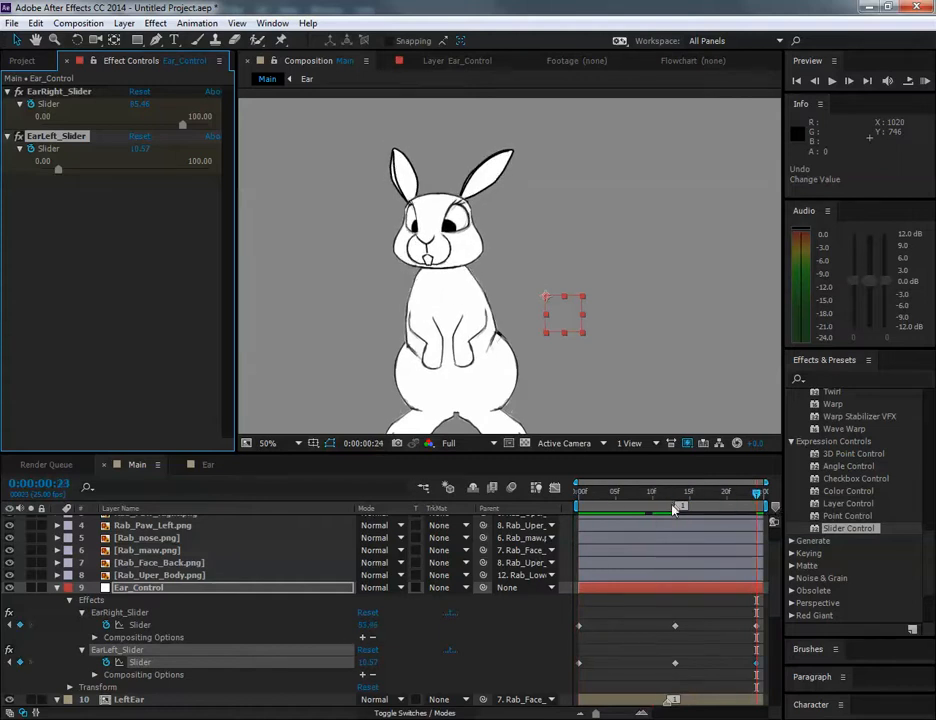
left_click(747, 484)
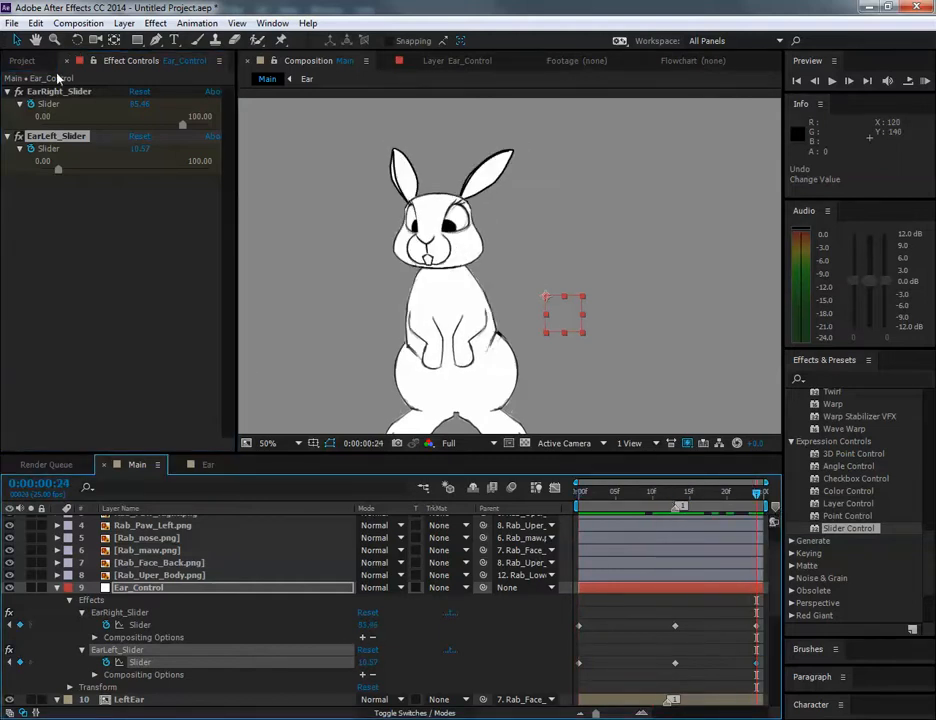
Step: Save the project as Rabbit2.aep in the Character_Paralax folder, alongside Rabbit1.aep
left_click(8, 26)
mouse_move(77, 160)
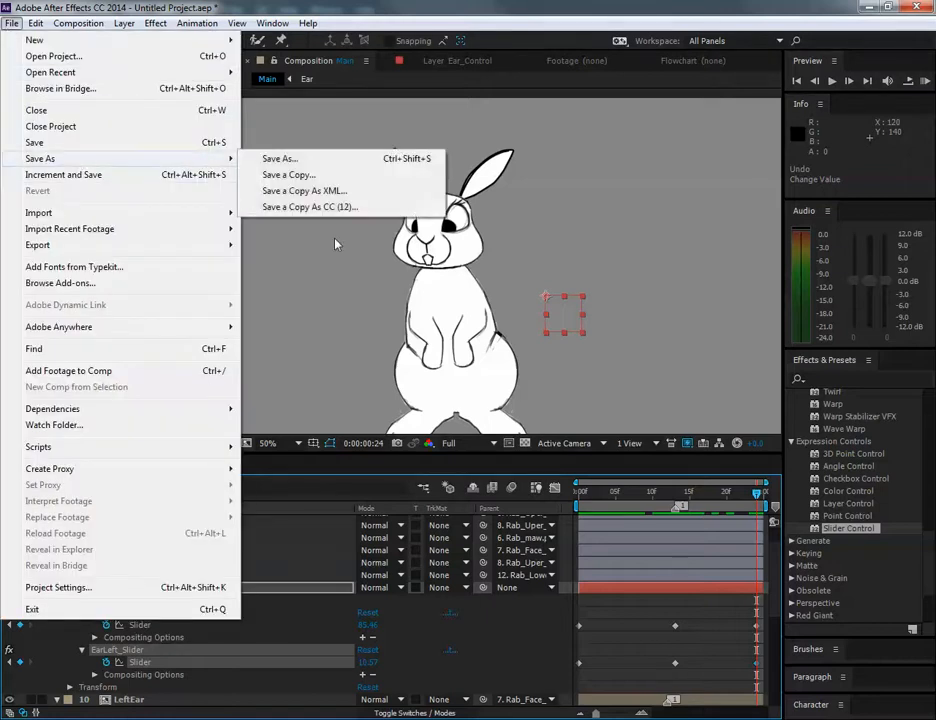
left_click(287, 160)
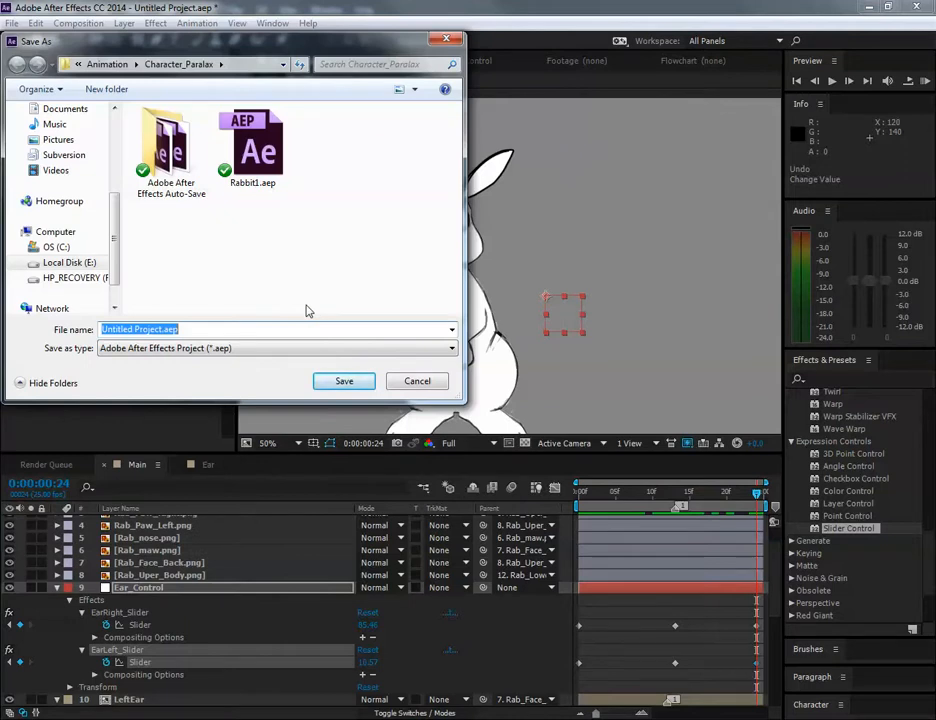
left_click(252, 160)
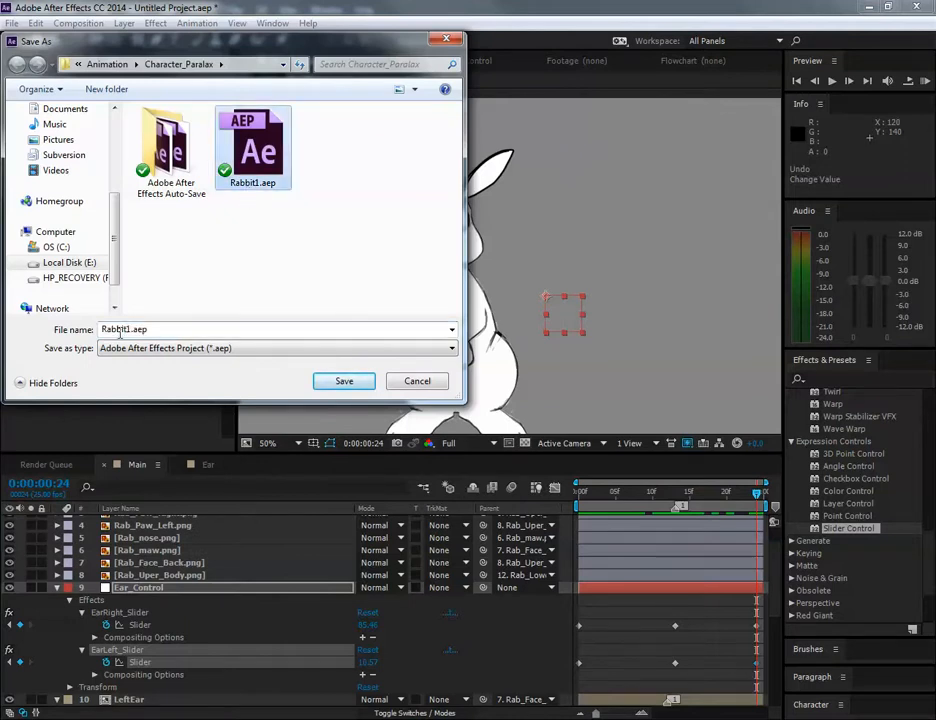
left_click(130, 329)
type("2")
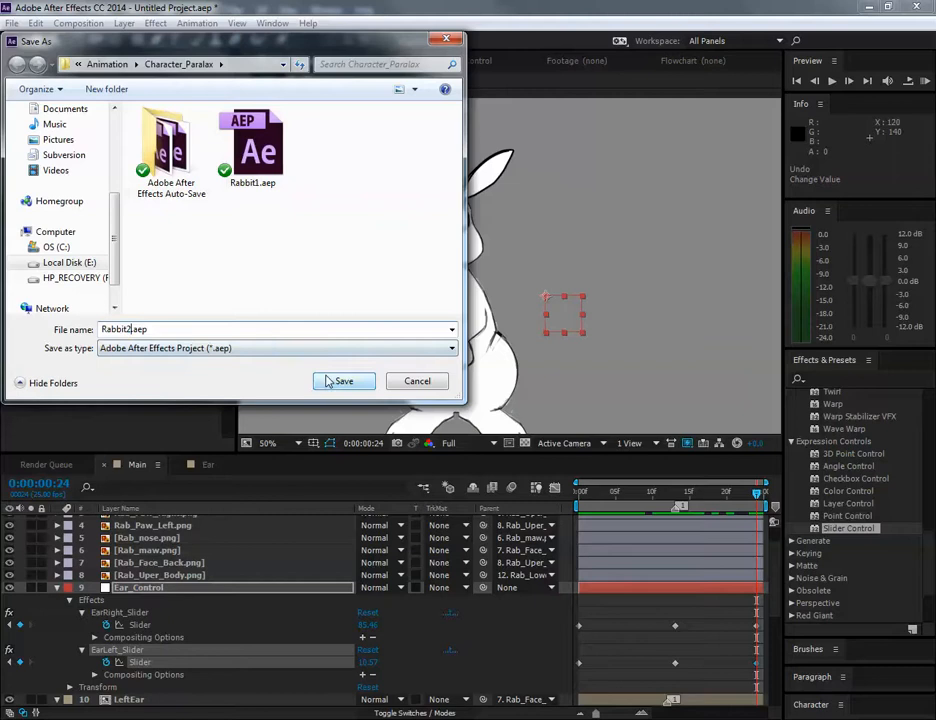
left_click(340, 380)
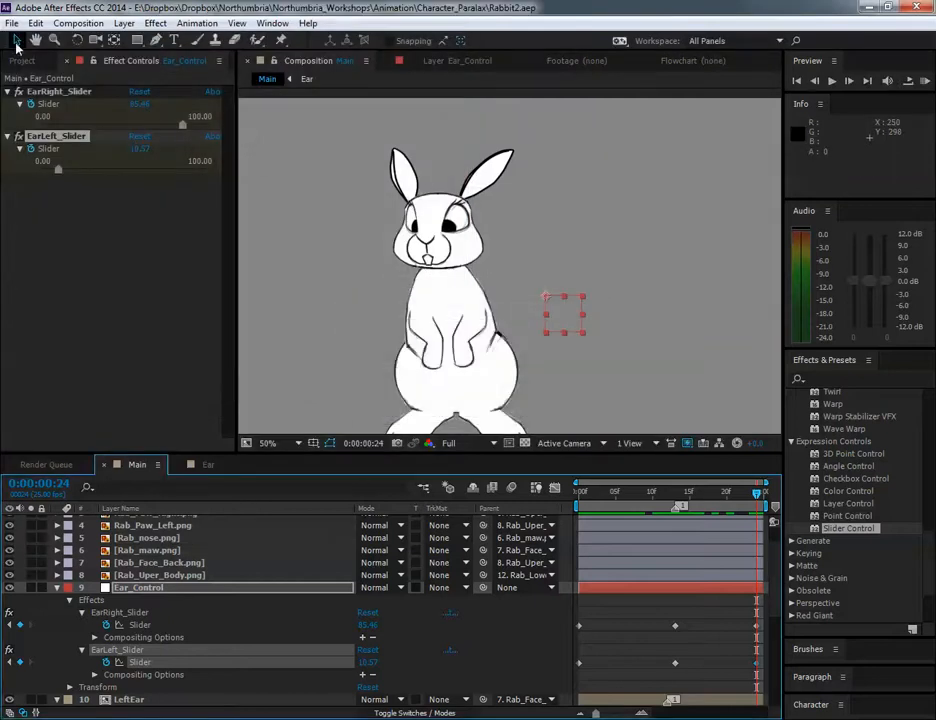
Step: Open the recent project Rabbit1.aep
left_click(12, 23)
mouse_move(45, 73)
left_click(280, 69)
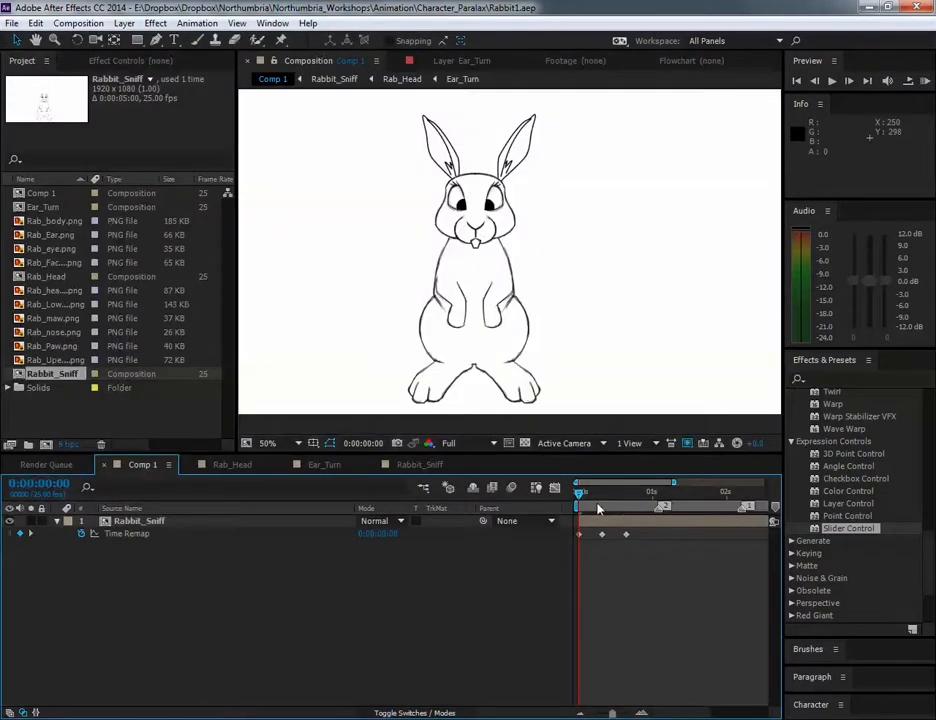
Step: Scrub and play Comp 1 to examine the time-remapped Rabbit_Sniff animation from the start and from frame 10
left_click_drag(579, 498, 607, 495)
left_click(613, 335)
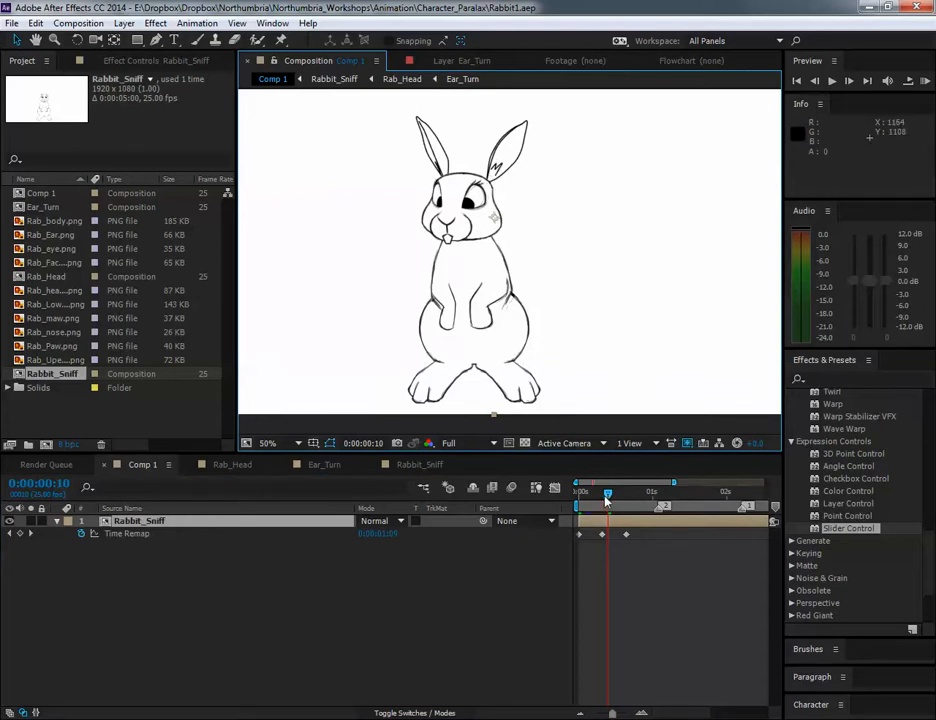
left_click_drag(606, 500, 577, 492)
key("space")
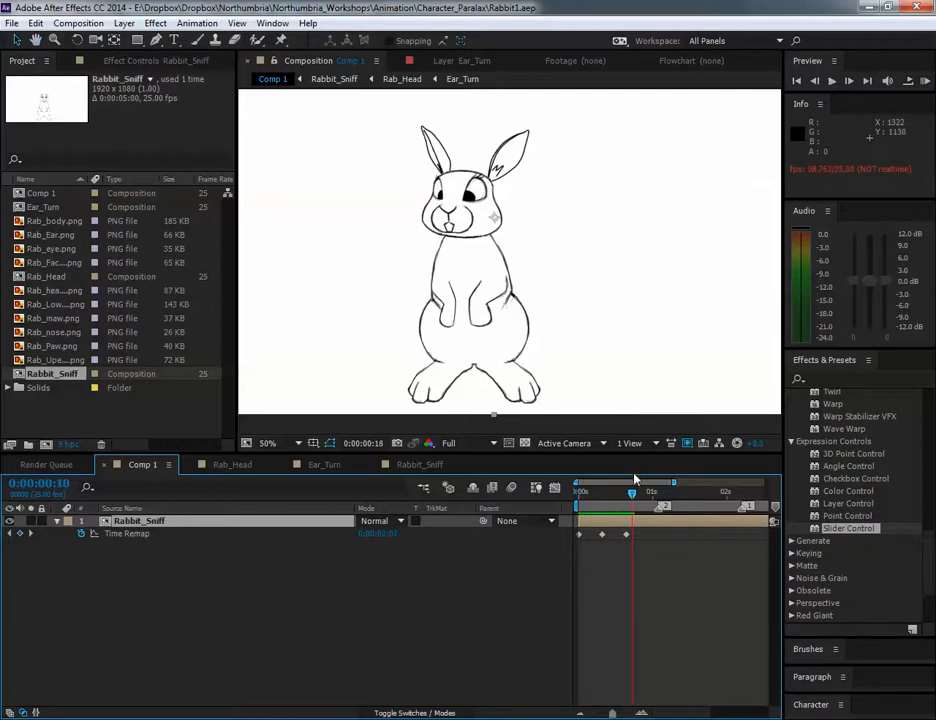
left_click(590, 491)
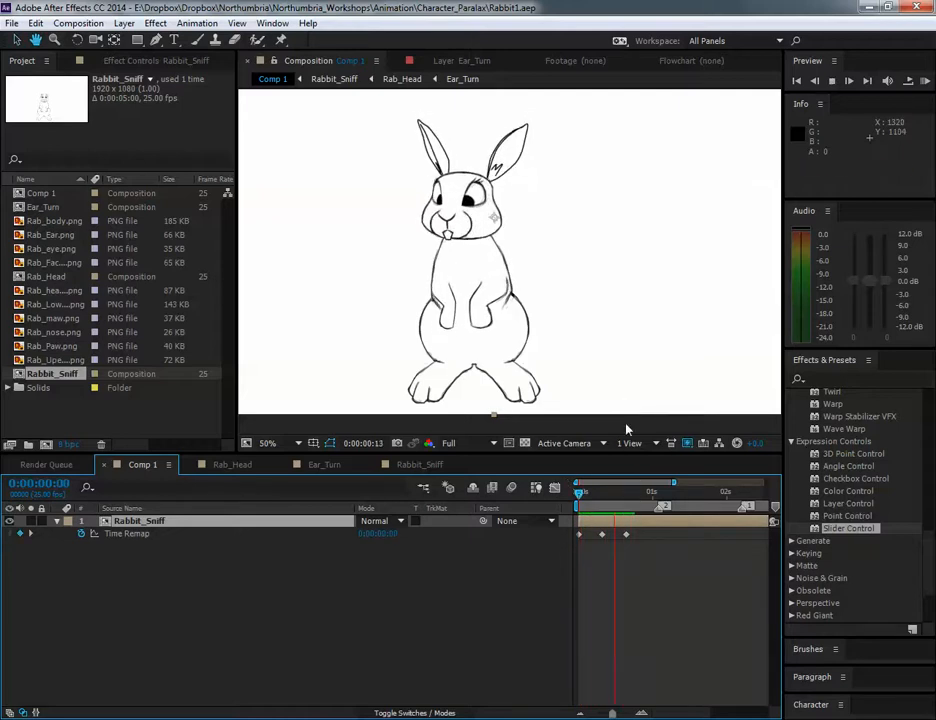
key("space")
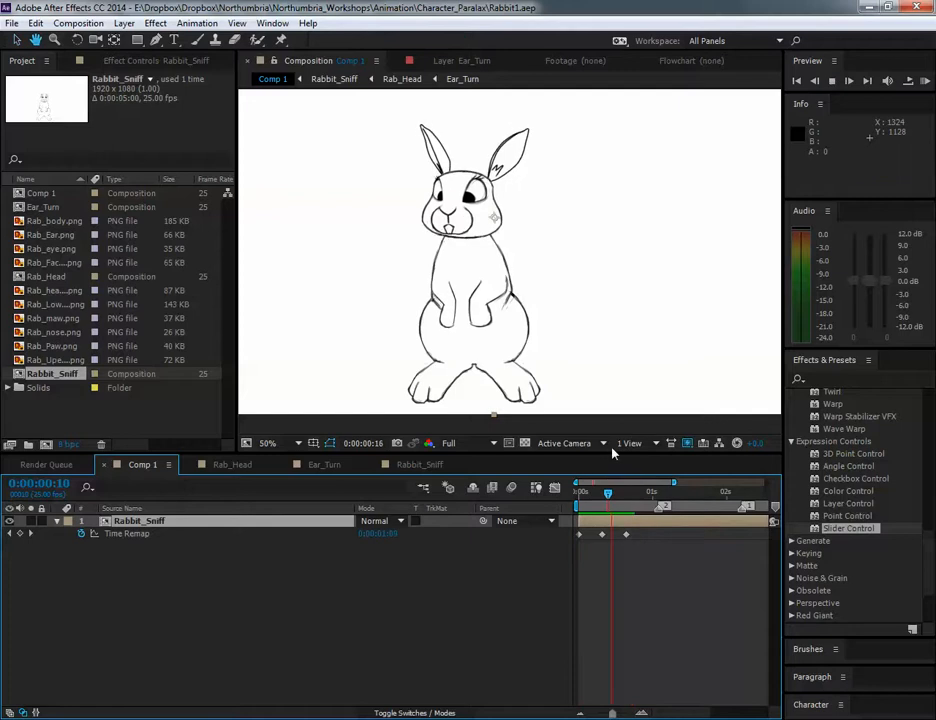